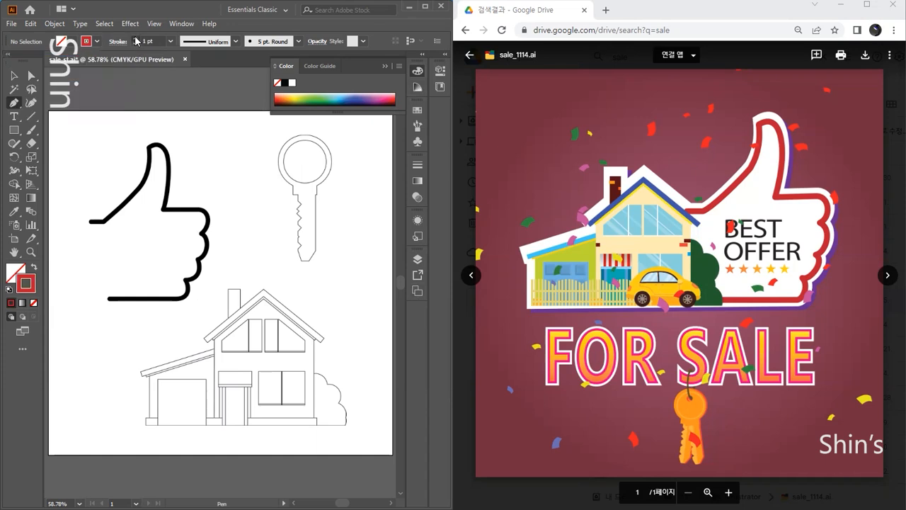
- Set the stroke weight to 6 pt with a round cap and a round join
click(136, 39)
click(136, 39)
click(118, 41)
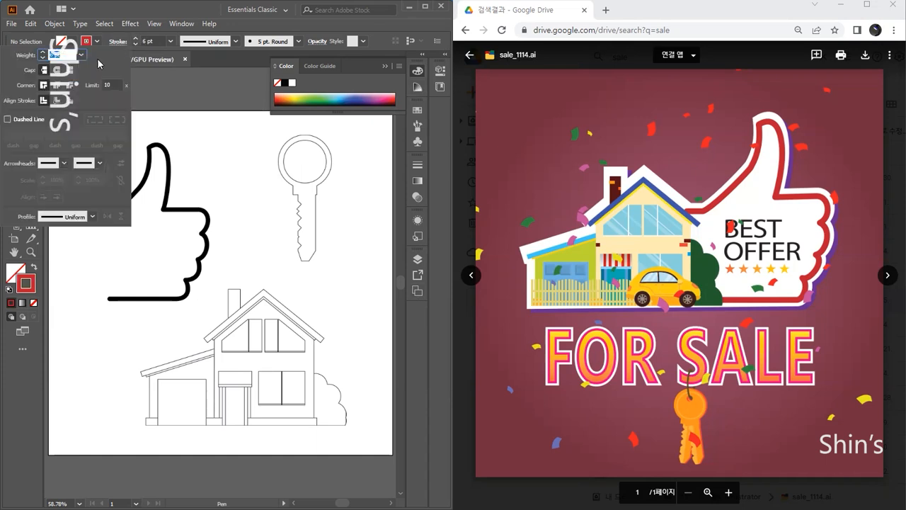
click(58, 71)
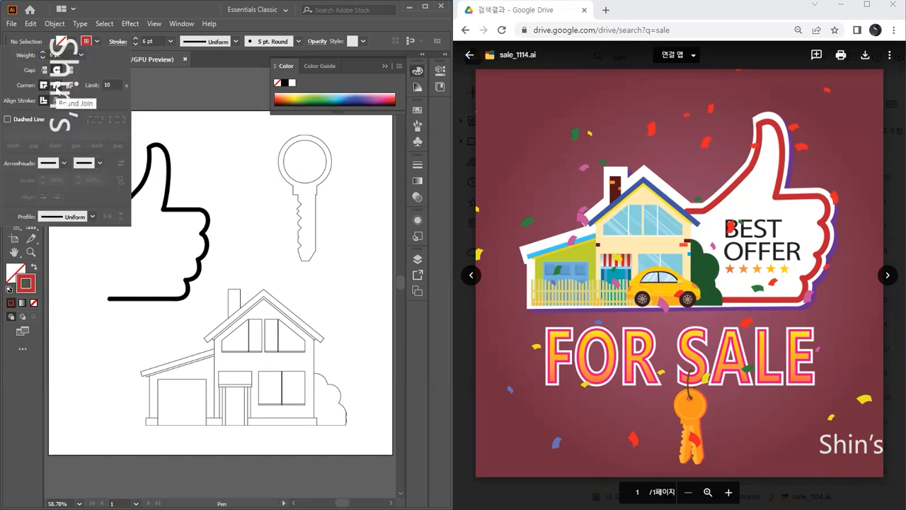
click(58, 85)
- Trace the hand's upper wrist line and the outer curve of the thumb with the Pen tool
click(89, 222)
click(90, 223)
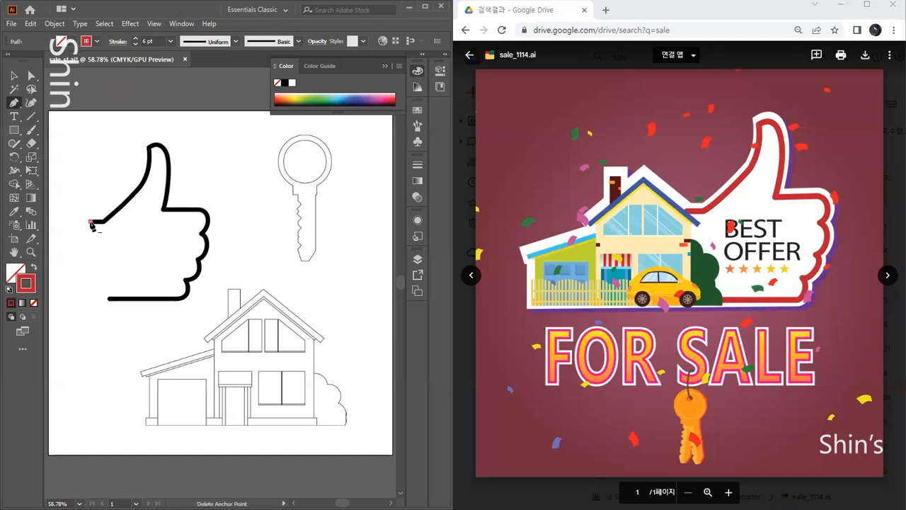
drag(104, 222, 129, 192)
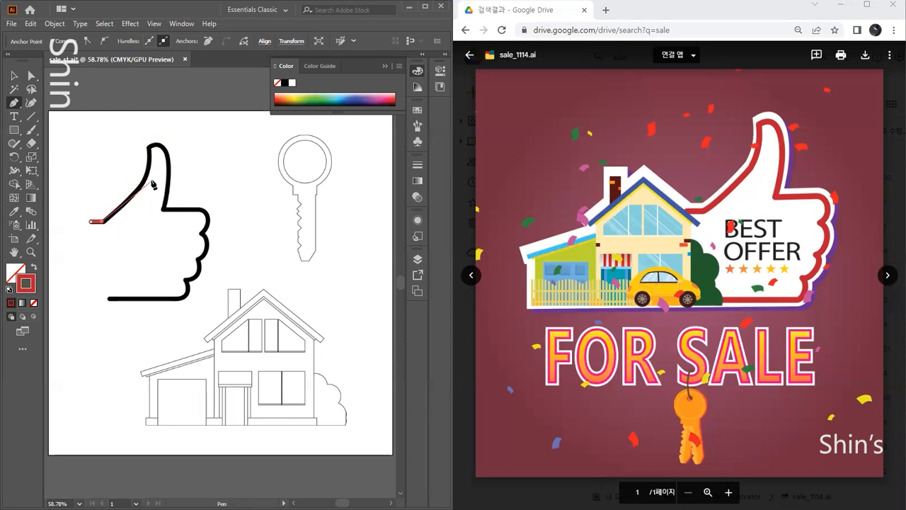
drag(149, 168, 144, 112)
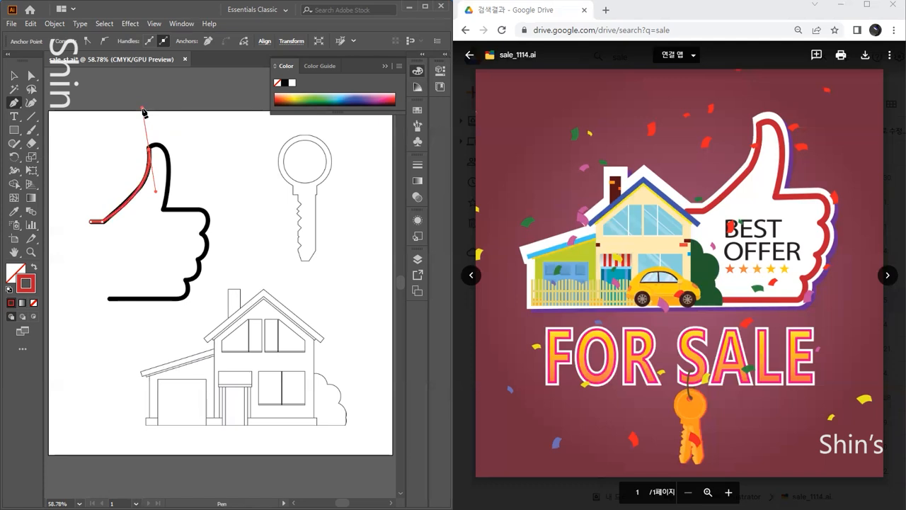
- Increase the stroke weight of the hand path to 12 pt
click(417, 166)
click(306, 174)
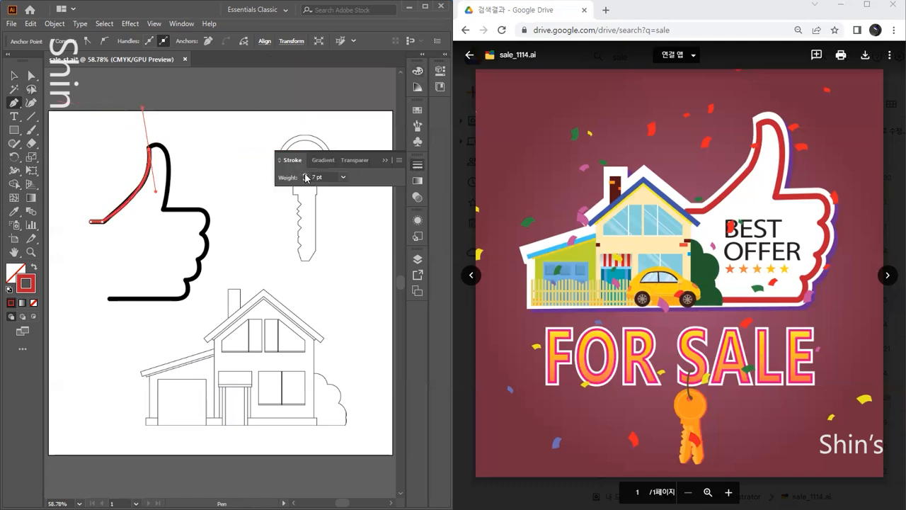
click(305, 175)
click(305, 175)
click(305, 175)
click(305, 175)
click(306, 175)
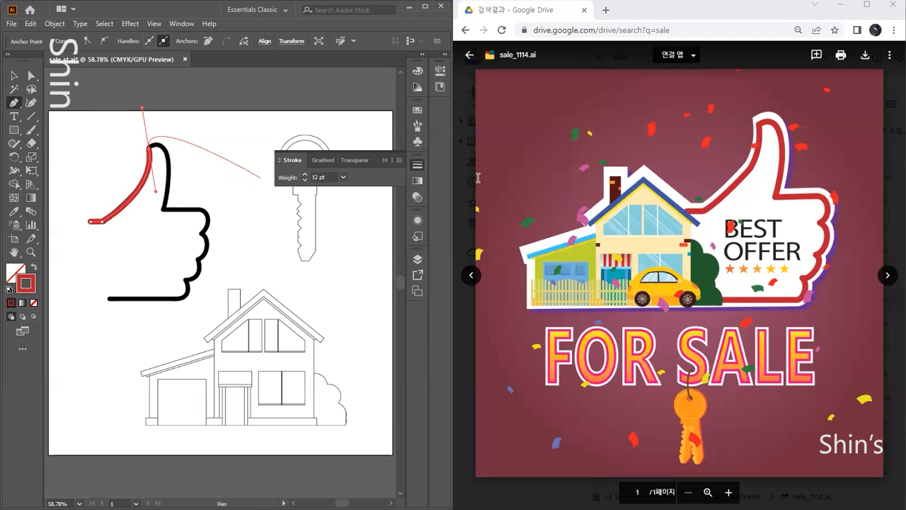
click(419, 167)
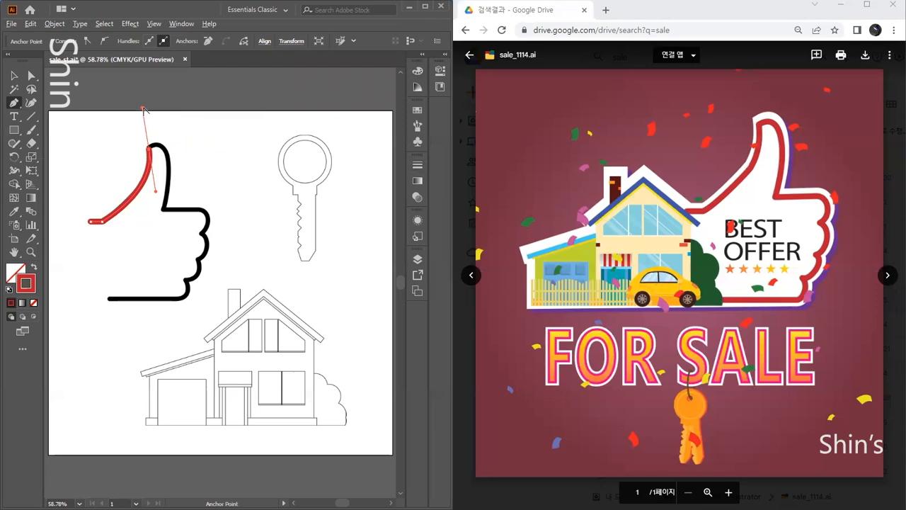
- Shorten the curve handle at the thumb tip and continue the path around the tip down to the thumb's base
drag(142, 108, 149, 136)
click(148, 145)
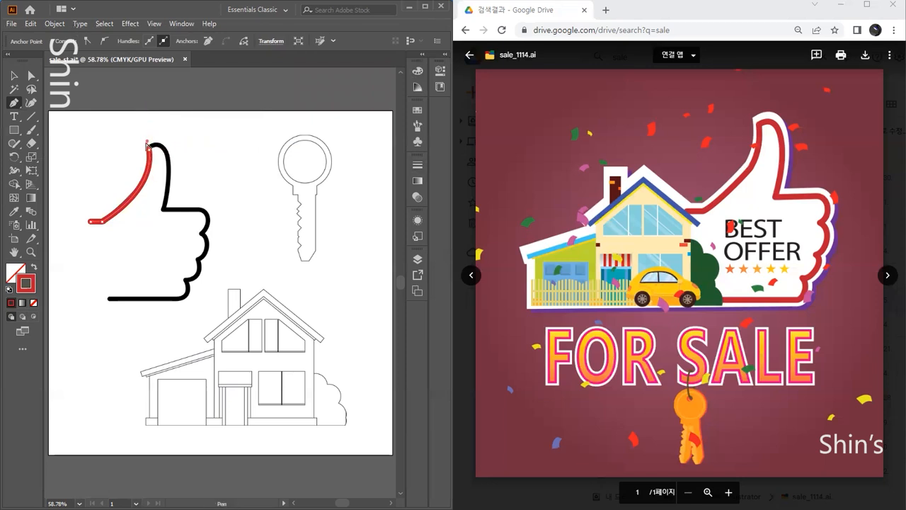
drag(149, 147, 165, 211)
click(164, 210)
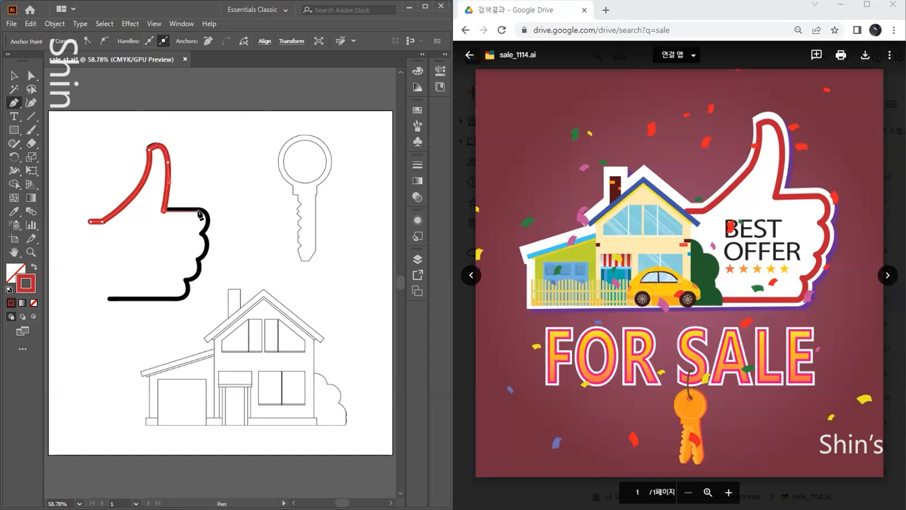
- Continue the hand path along the top of the fist and around the curved knuckles, with a corner between fingers
shift+click(206, 210)
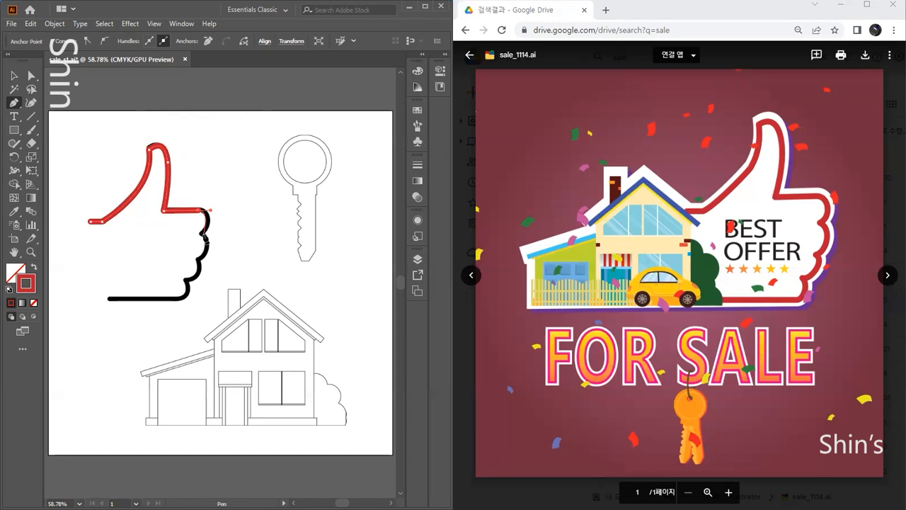
drag(202, 232, 193, 241)
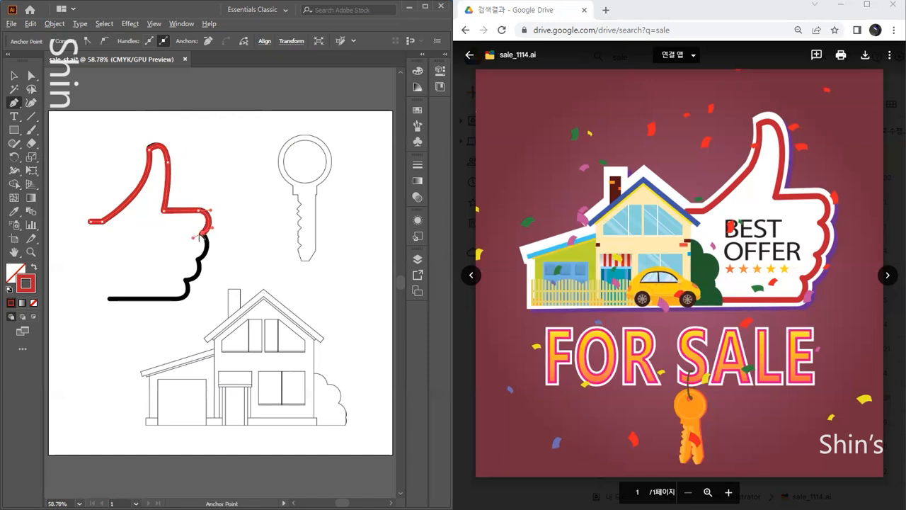
click(205, 232)
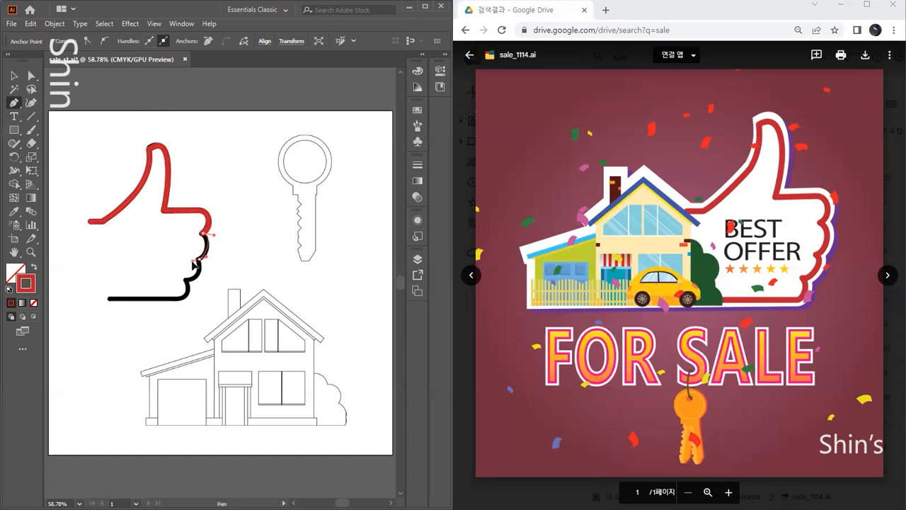
drag(200, 261, 202, 266)
click(203, 262)
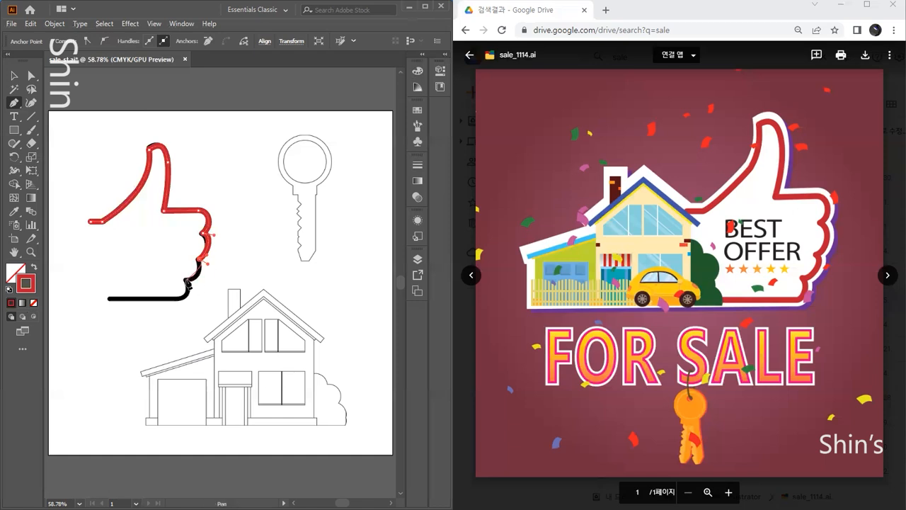
drag(187, 281, 210, 243)
click(188, 280)
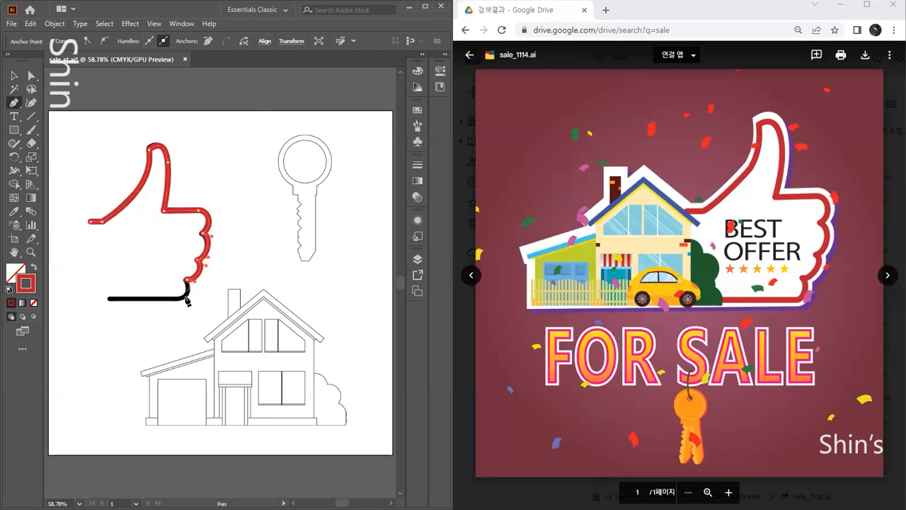
- Finish the hand path with the last finger's curve and a straight lower wrist line, leaving the path open
drag(177, 299, 168, 299)
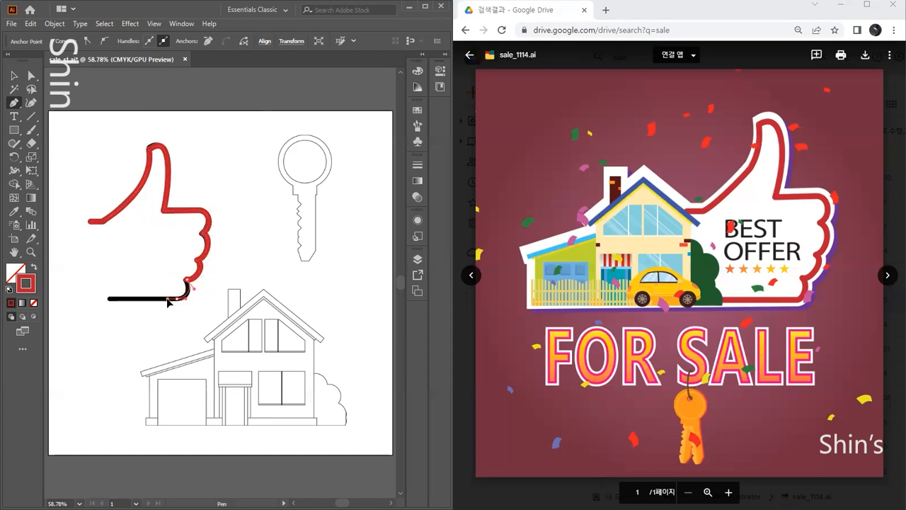
shift+click(110, 299)
ctrl+click(124, 281)
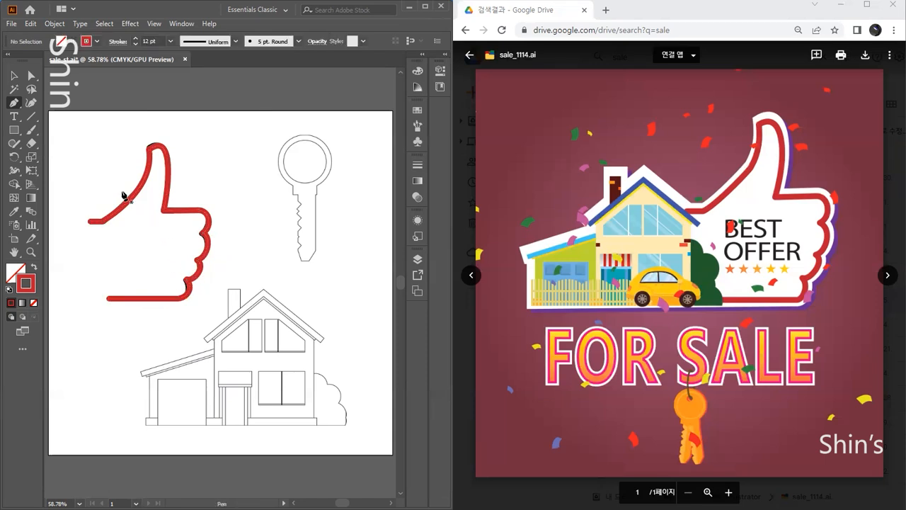
- Draw a circle with the default white fill and black stroke over the key's head and scale it to the sketched outline
click(21, 131)
drag(20, 132, 64, 159)
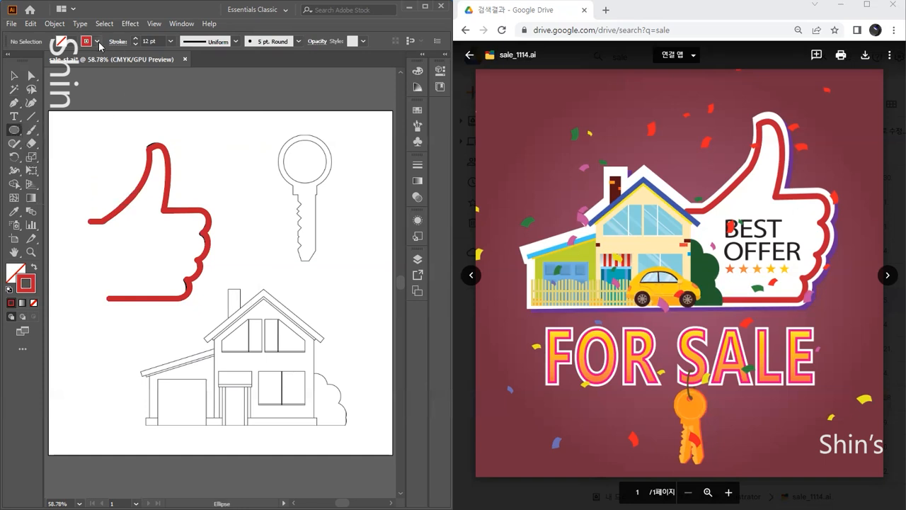
click(7, 290)
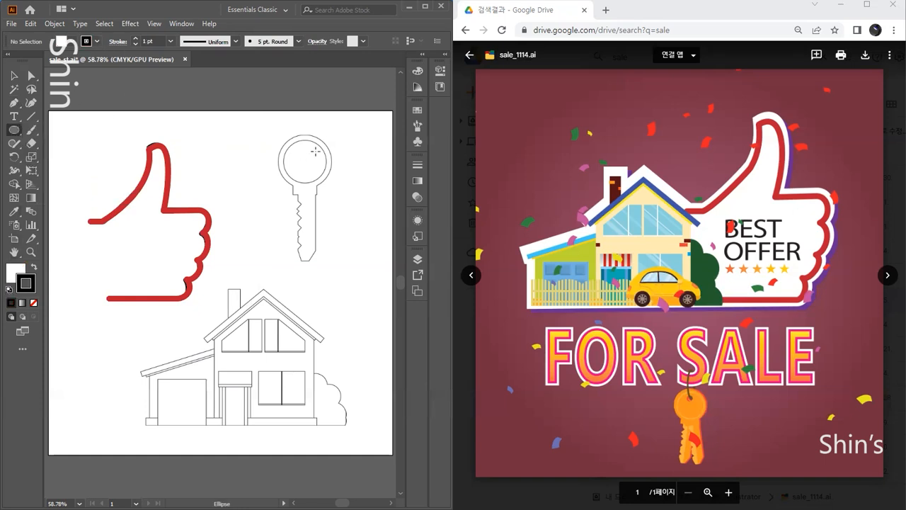
mouse_move(283, 138)
mouse_down()
mouse_move(311, 167)
mouse_move(304, 163)
mouse_up()
click(14, 75)
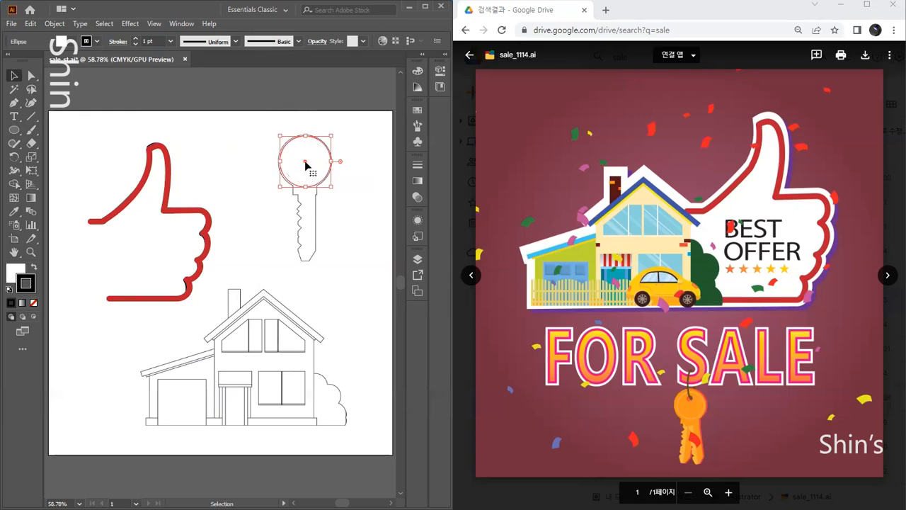
key(ctrl+plus)
drag(294, 294, 308, 180)
key(ctrl+plus)
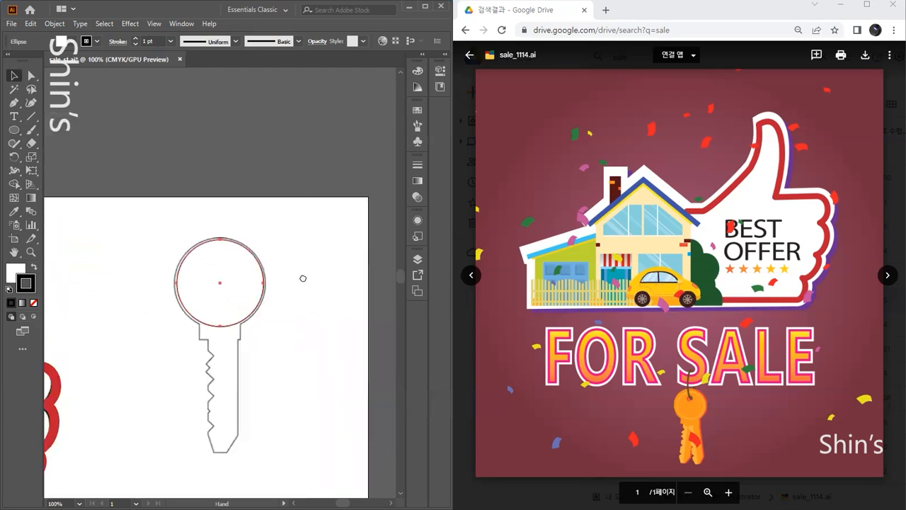
scroll(303, 279, down, 3)
drag(272, 237, 275, 239)
- Draw a small rectangle over the key's collar and a long narrow rectangle over its shaft
click(14, 130)
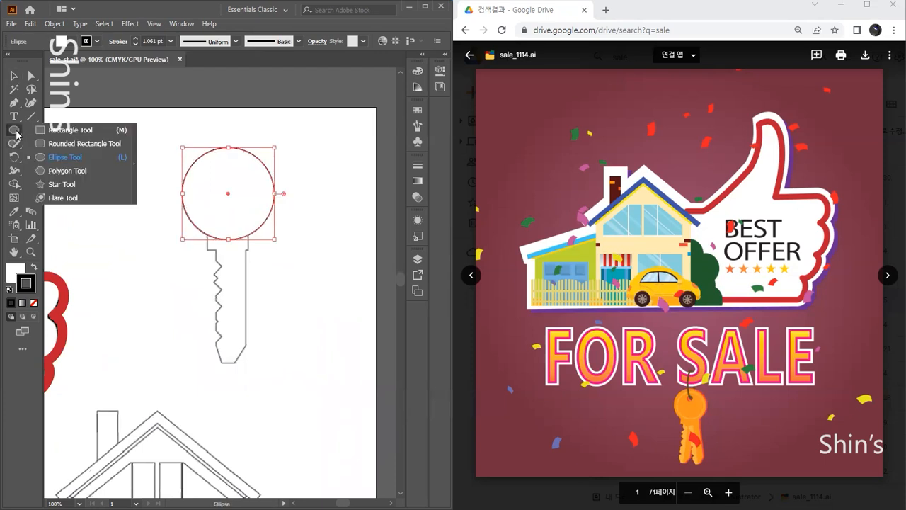
click(40, 133)
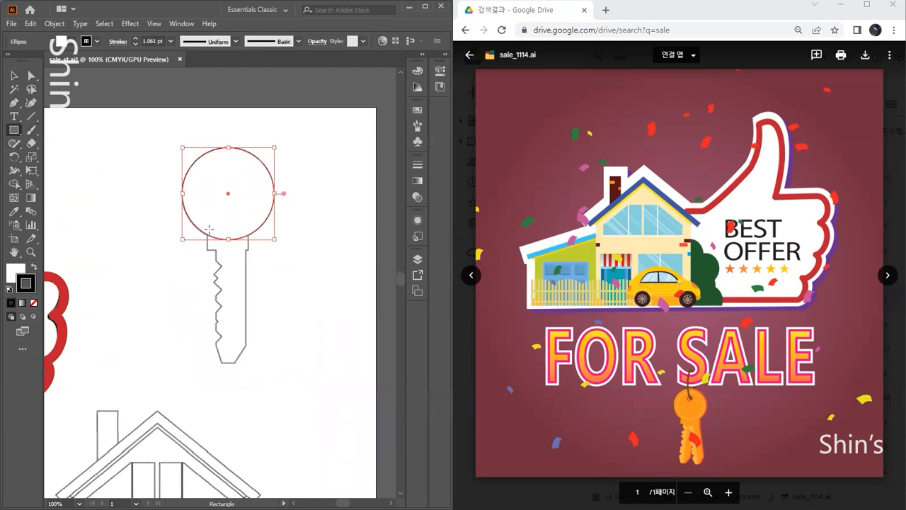
drag(209, 229, 245, 362)
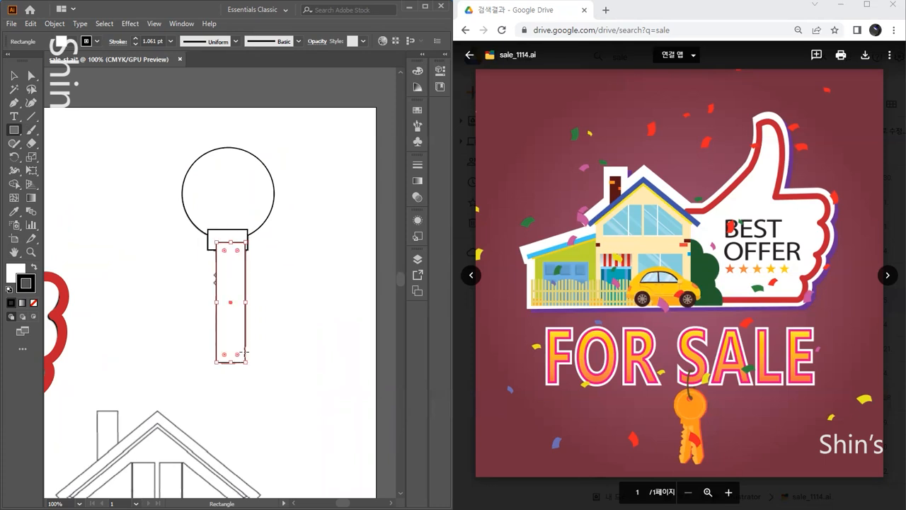
key(v)
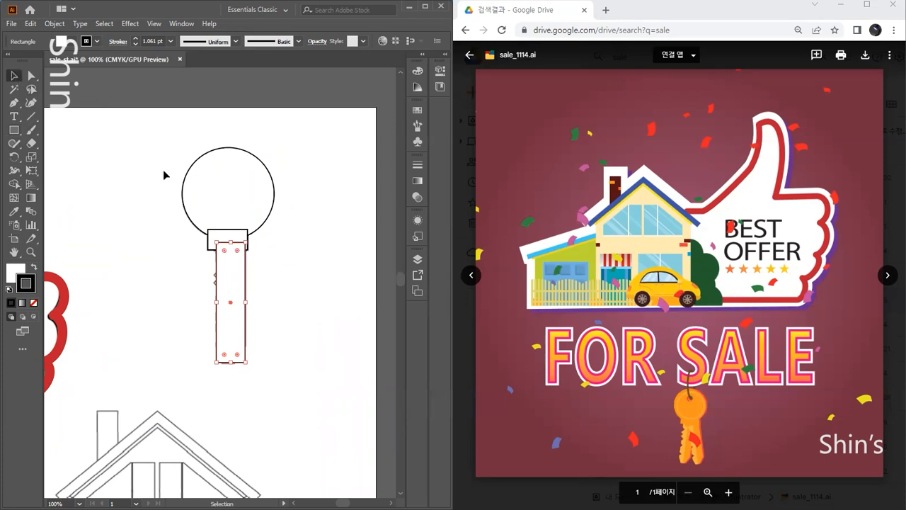
- Unite the key's circle and two rectangles with Pathfinder, and set the merged shape's fill to none
click(294, 182)
drag(318, 145, 179, 371)
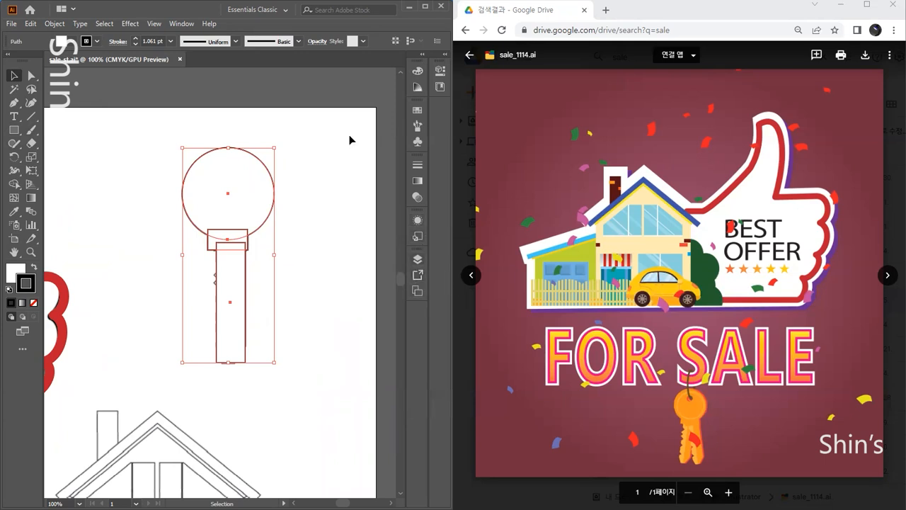
click(181, 24)
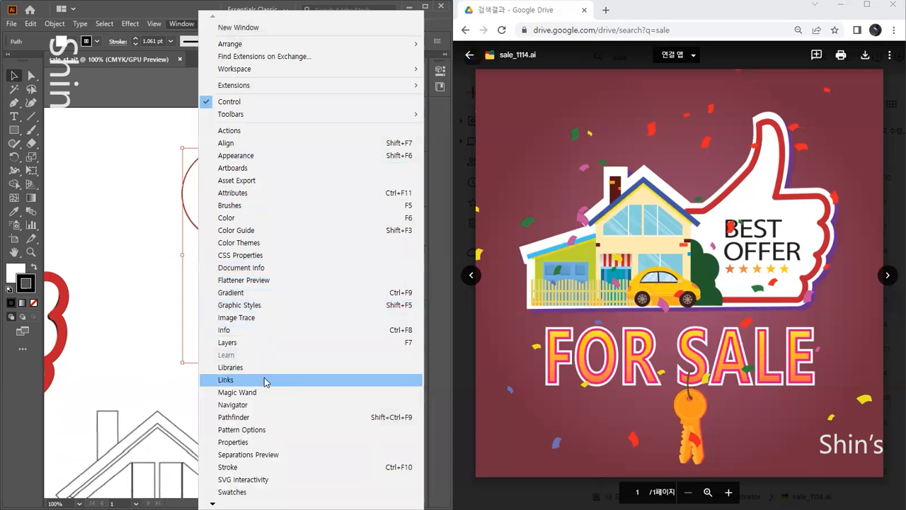
click(262, 418)
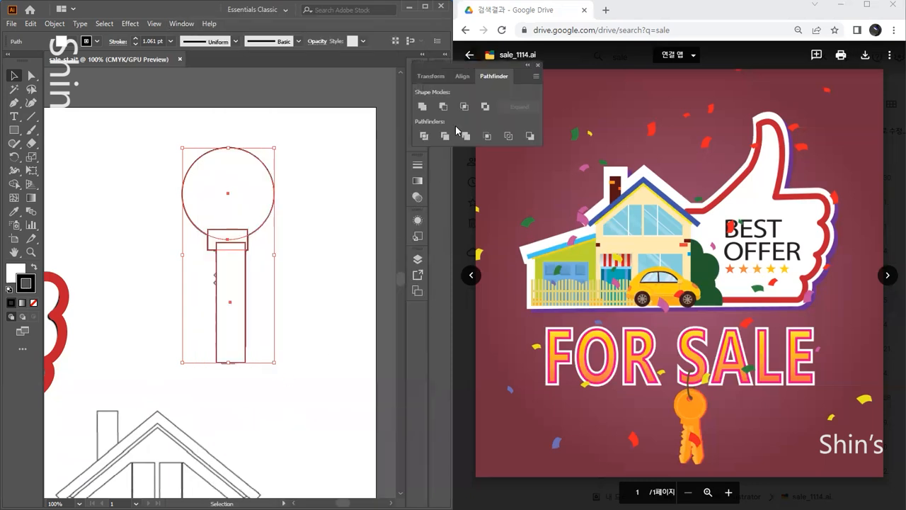
click(422, 107)
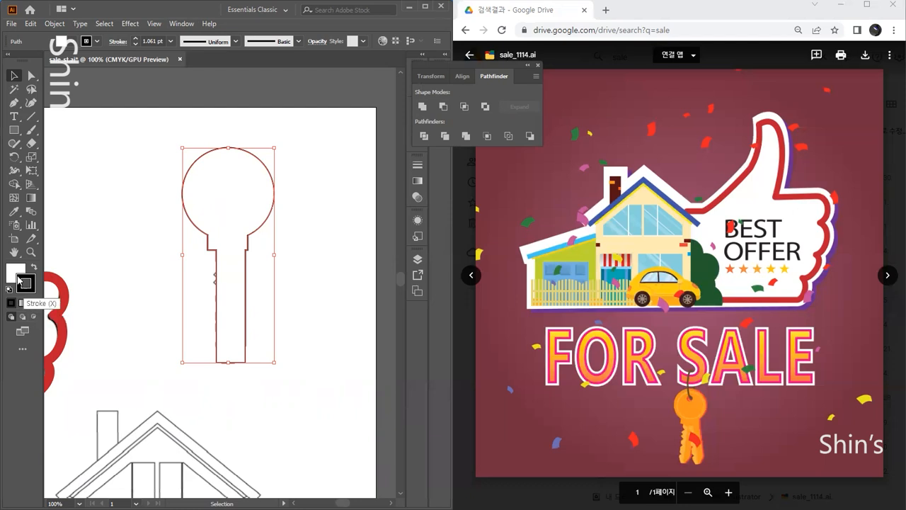
click(33, 305)
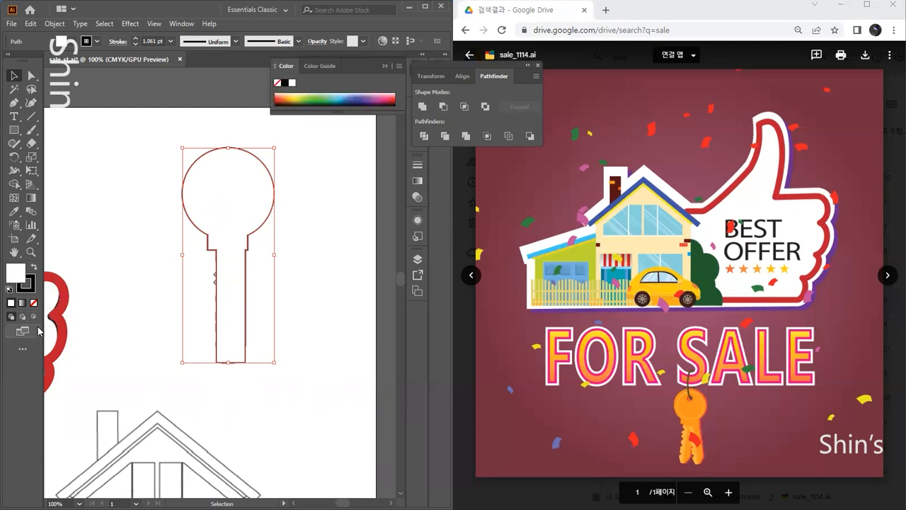
click(149, 302)
- Draw an open zigzag path with the Pen tool along the key teeth, extending both ends beyond the shaft's edge
click(13, 102)
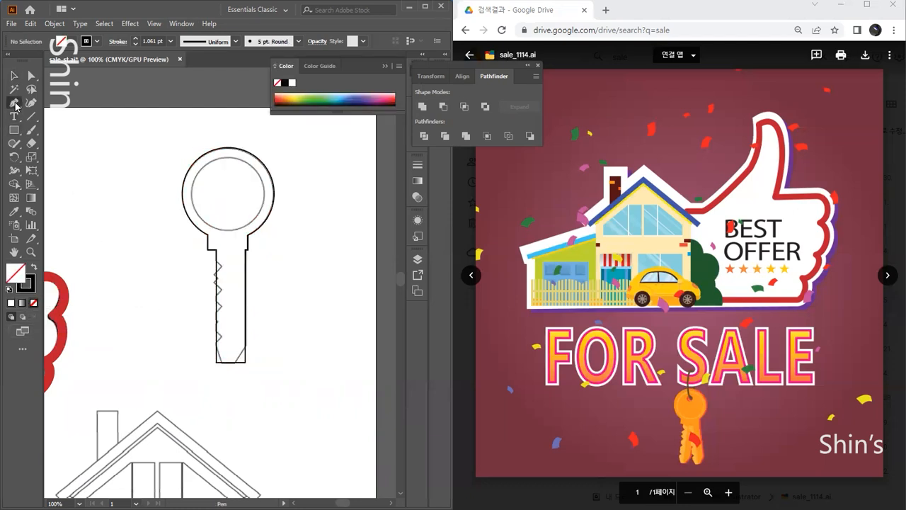
click(208, 255)
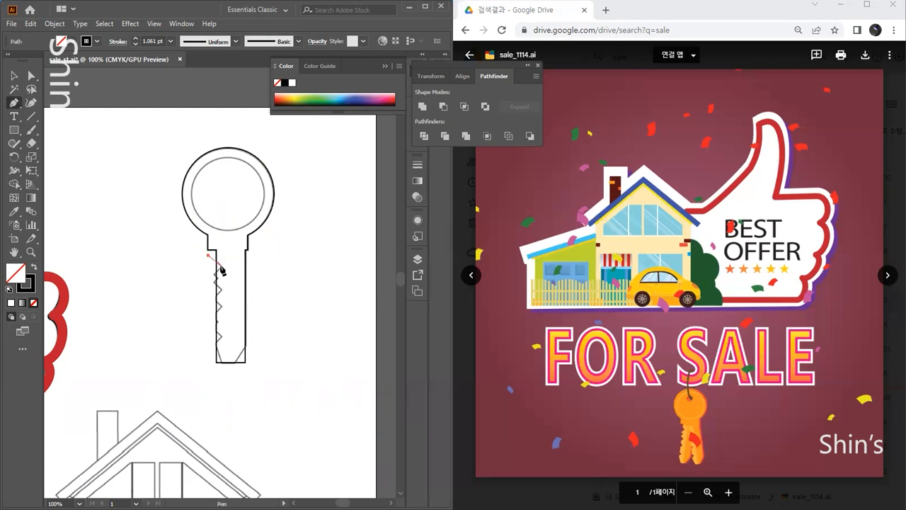
click(220, 266)
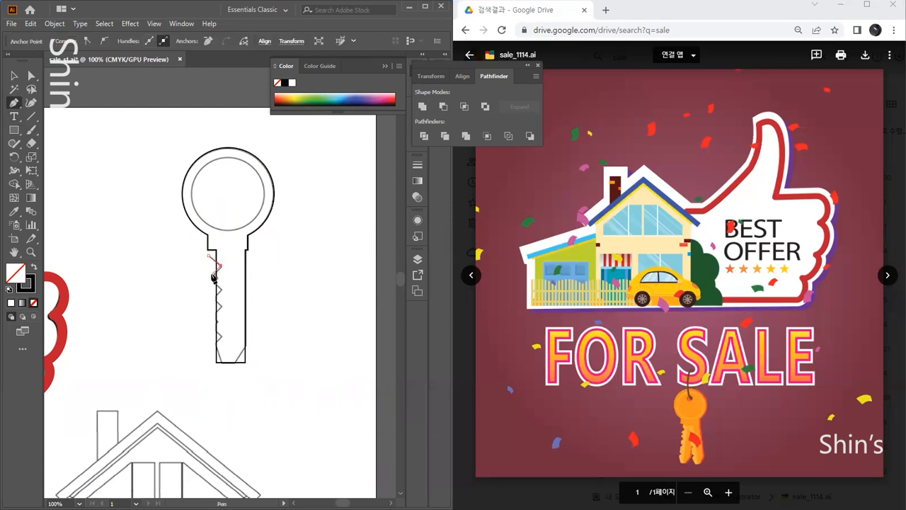
click(211, 273)
click(211, 283)
click(221, 289)
click(211, 297)
click(221, 307)
click(210, 317)
click(210, 329)
click(220, 337)
click(209, 352)
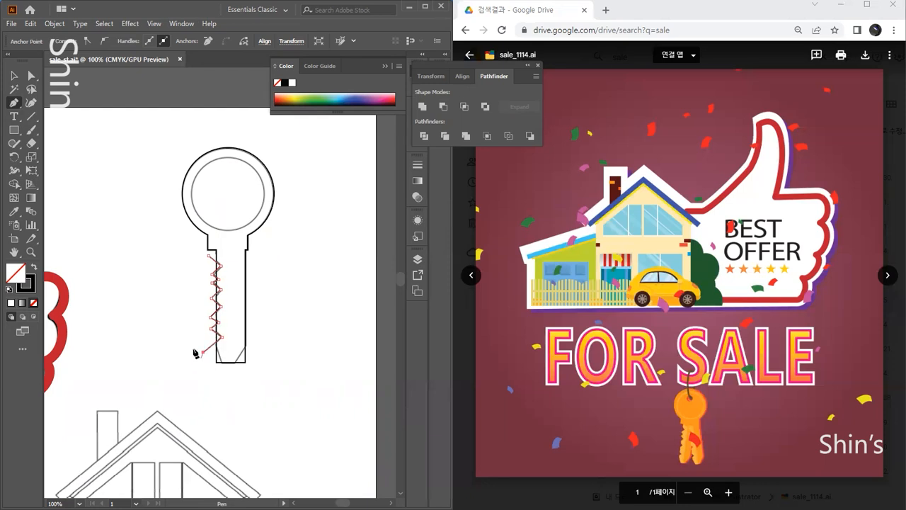
click(14, 76)
click(119, 237)
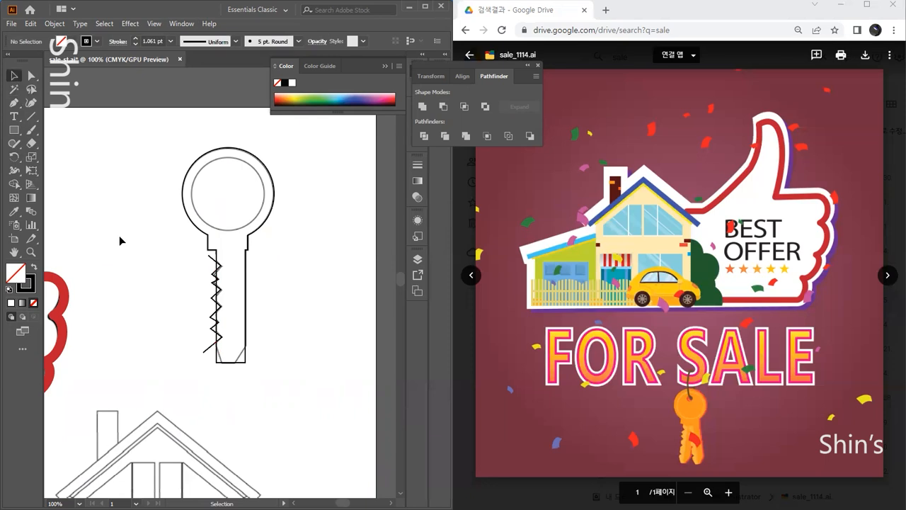
- Draw two diagonal straight lines across the lower corners of the key's shaft, following the sketched tip, and nudge the second line into place
click(31, 116)
drag(208, 326, 229, 386)
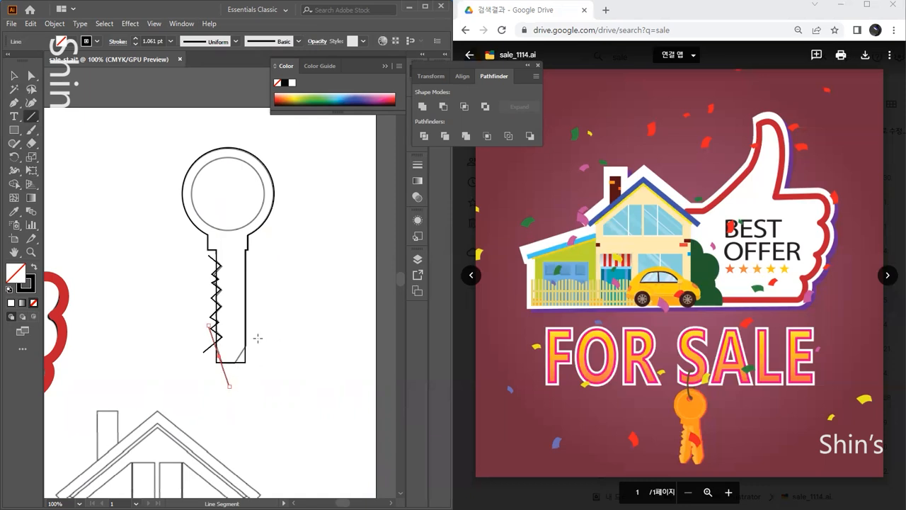
drag(264, 326, 235, 373)
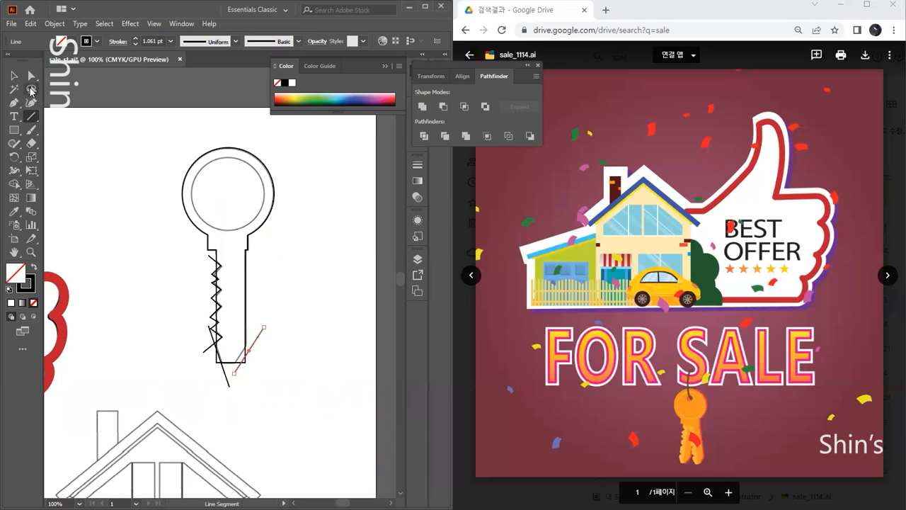
key(v)
drag(252, 346, 247, 346)
click(295, 358)
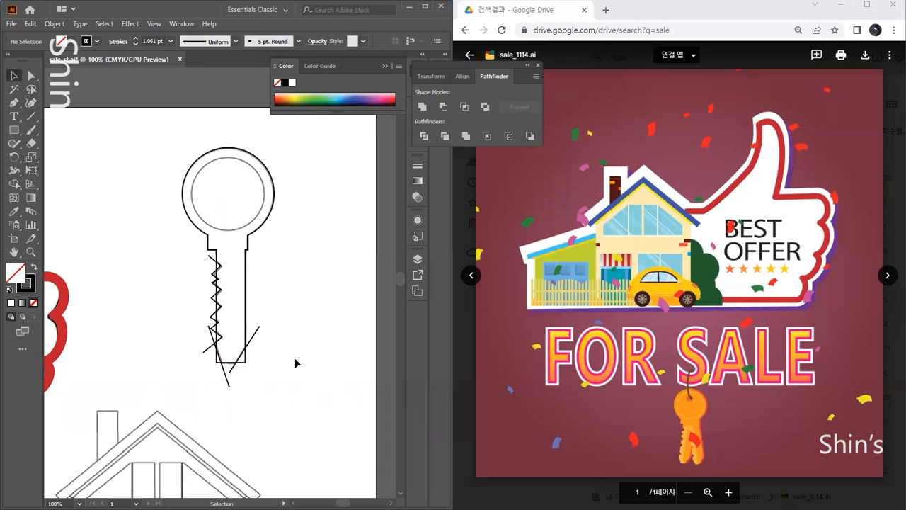
- Set the stroke of both diagonal lines and the zigzag path to the magenta swatch
click(255, 335)
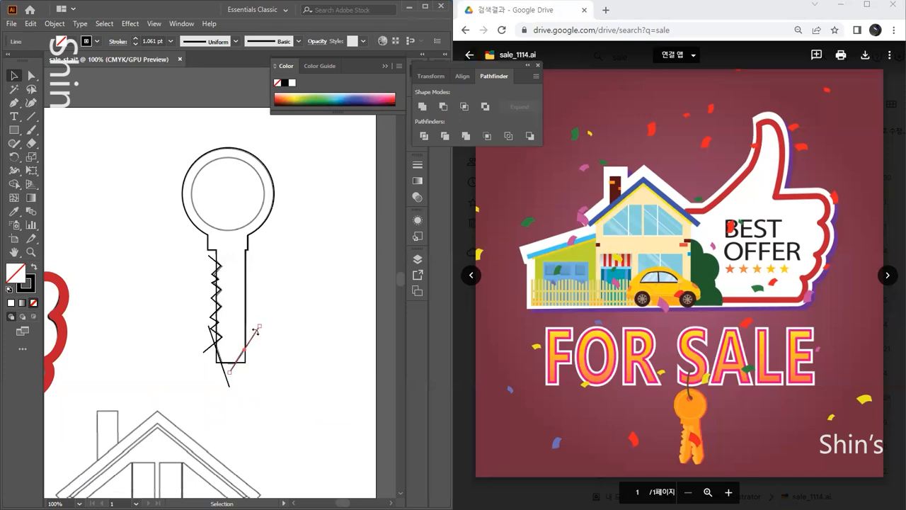
shift+click(230, 388)
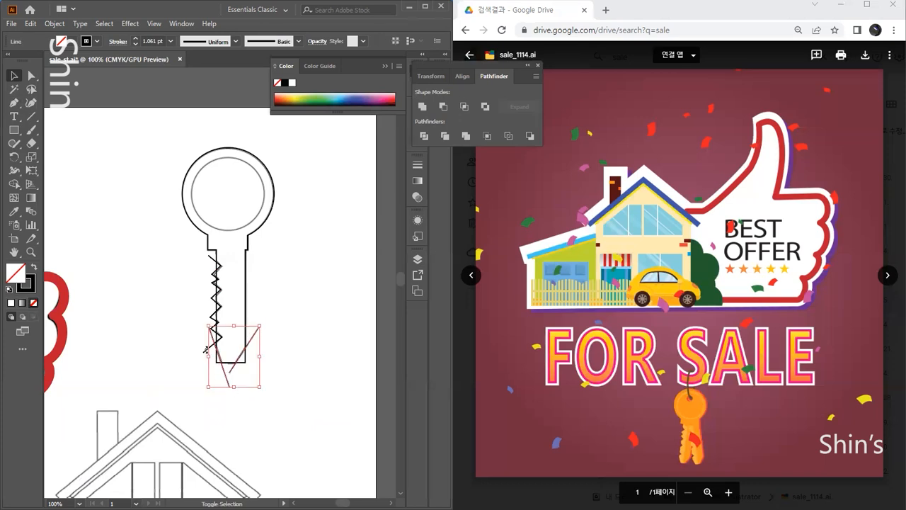
shift+click(216, 262)
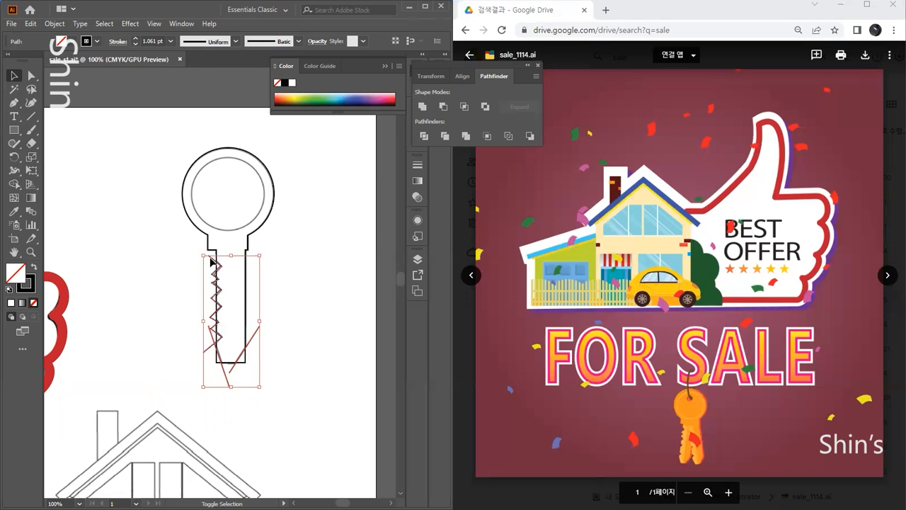
click(27, 289)
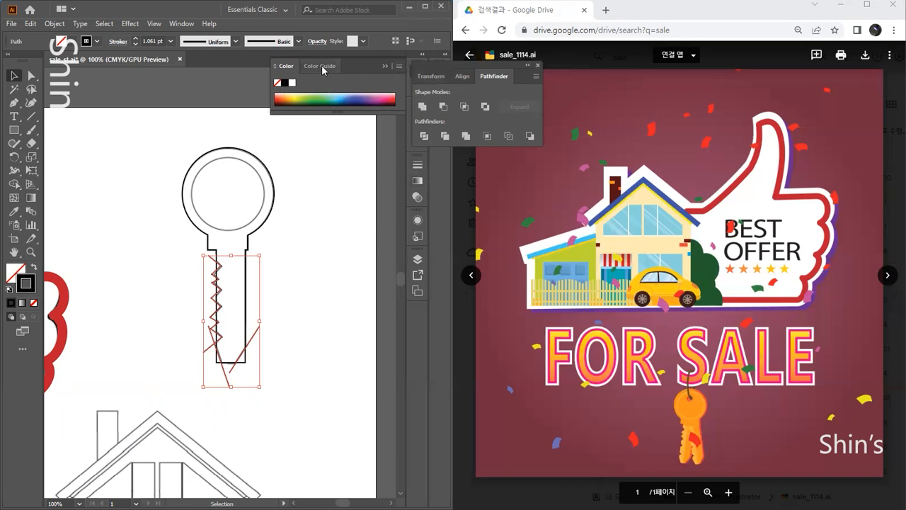
drag(444, 65, 462, 106)
click(418, 110)
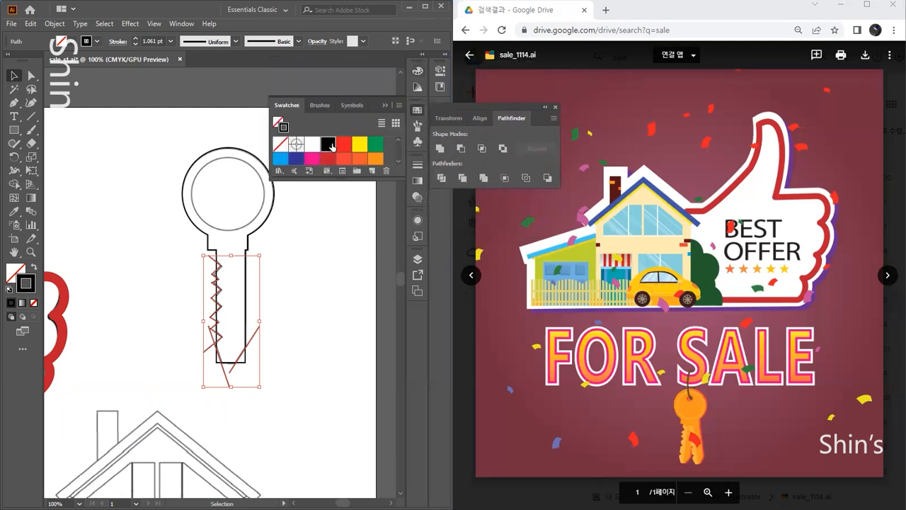
click(345, 146)
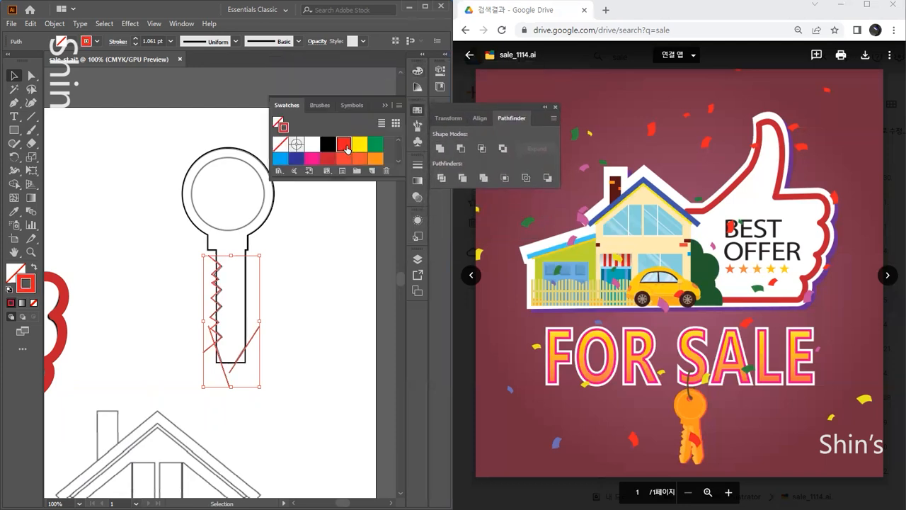
click(311, 161)
click(328, 253)
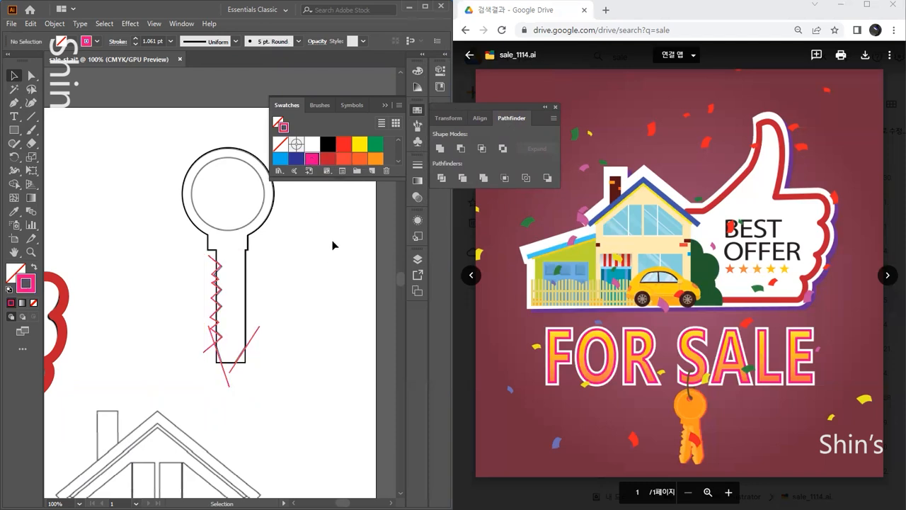
click(417, 111)
- Split the key shape along the zigzag path and both diagonal lines with Pathfinder Divide
key(ctrl+plus)
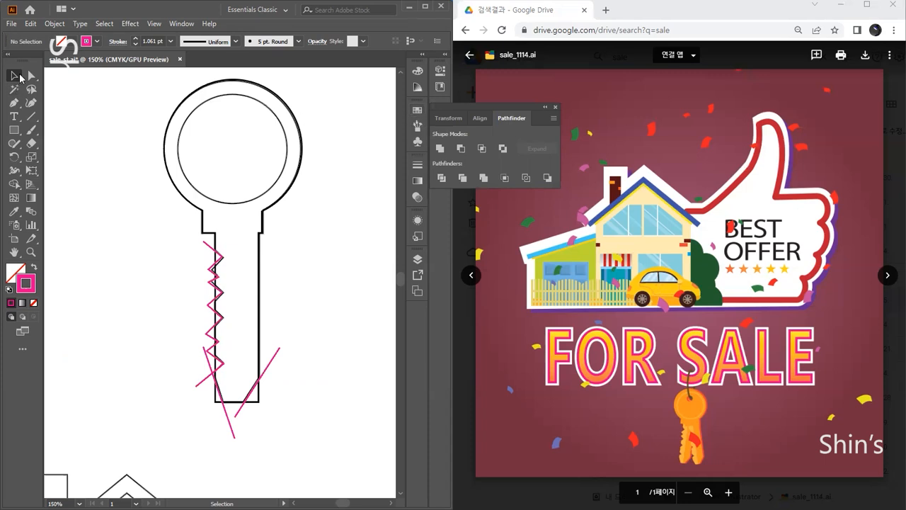
drag(118, 160, 316, 418)
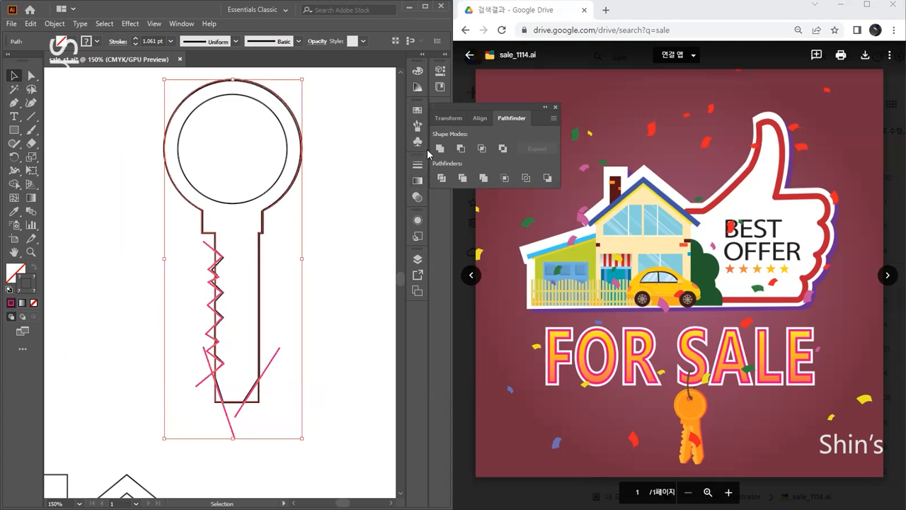
click(442, 178)
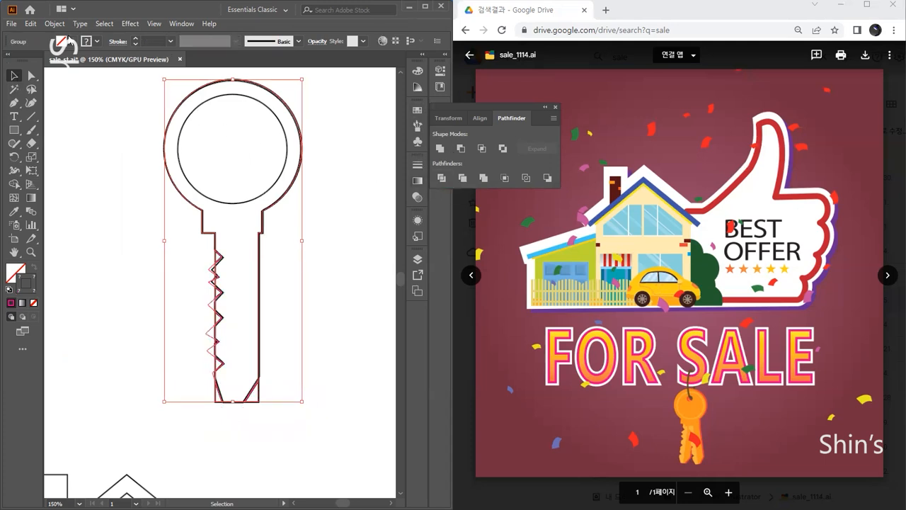
- Apply the default white fill and black stroke to the divided key and ungroup its pieces
click(7, 288)
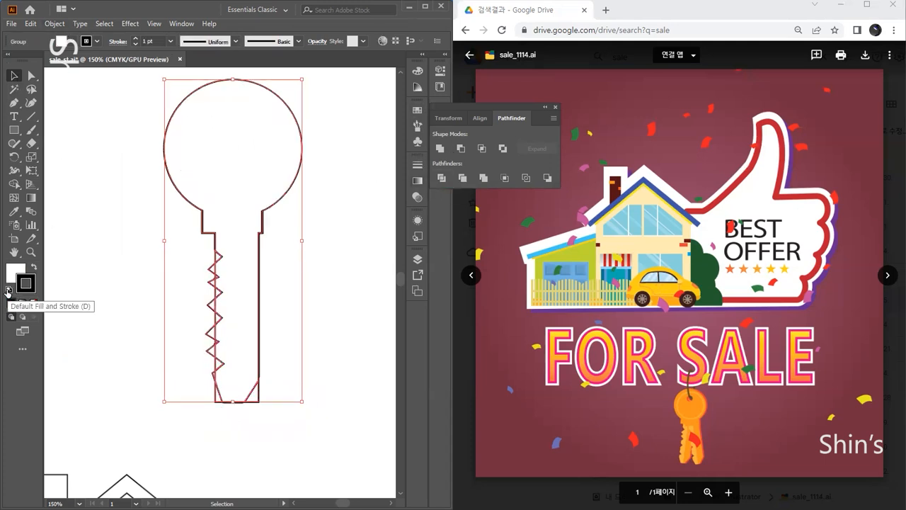
click(64, 27)
click(74, 90)
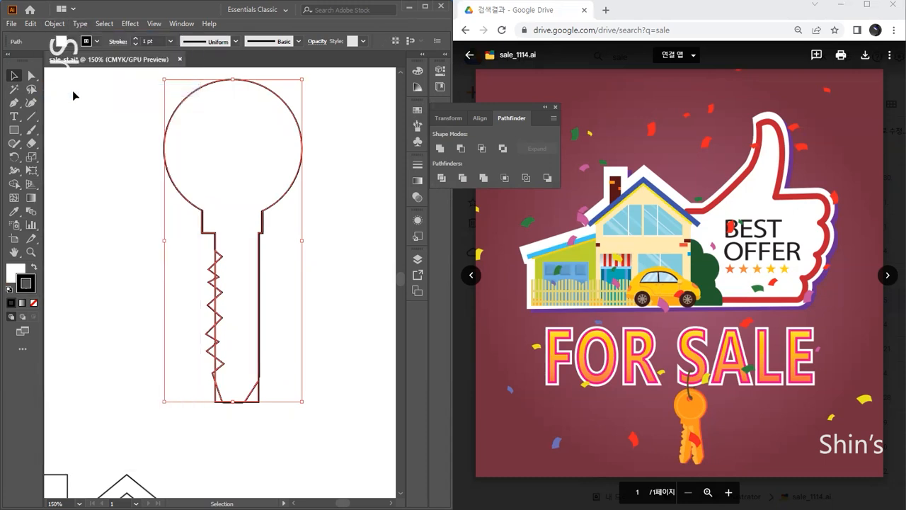
click(83, 248)
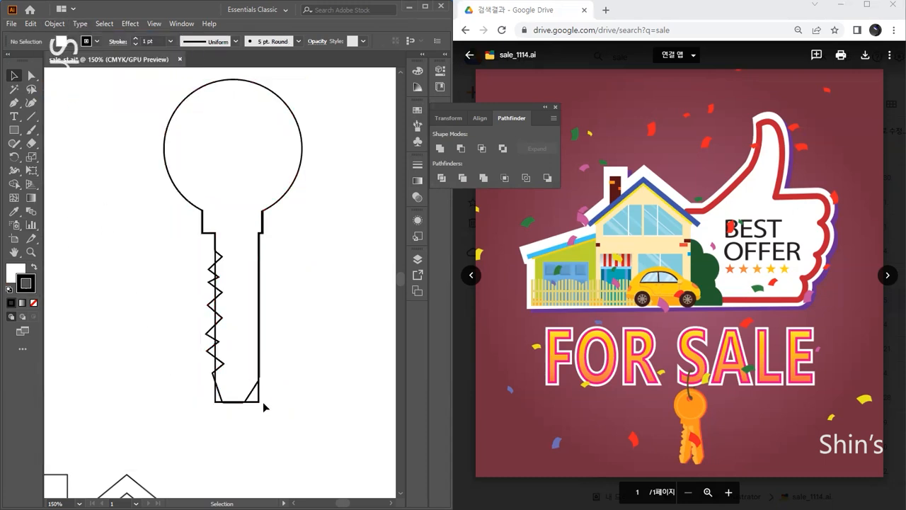
- Delete the cut-off pieces at the key's tip and teeth, and unite the remaining pieces into one key shape
drag(259, 402, 218, 379)
click(173, 364)
drag(213, 336, 178, 347)
key(Delete)
key(Delete)
drag(215, 319, 178, 323)
key(Delete)
drag(214, 311, 163, 315)
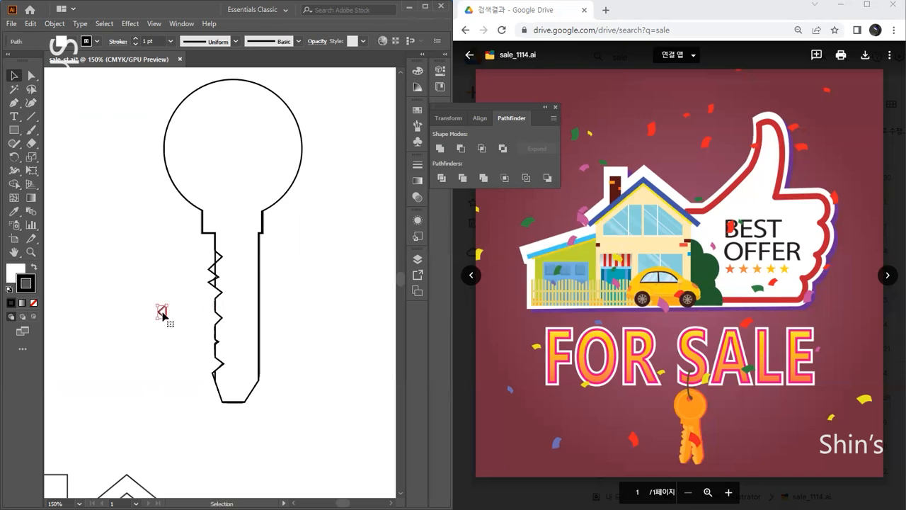
key(Delete)
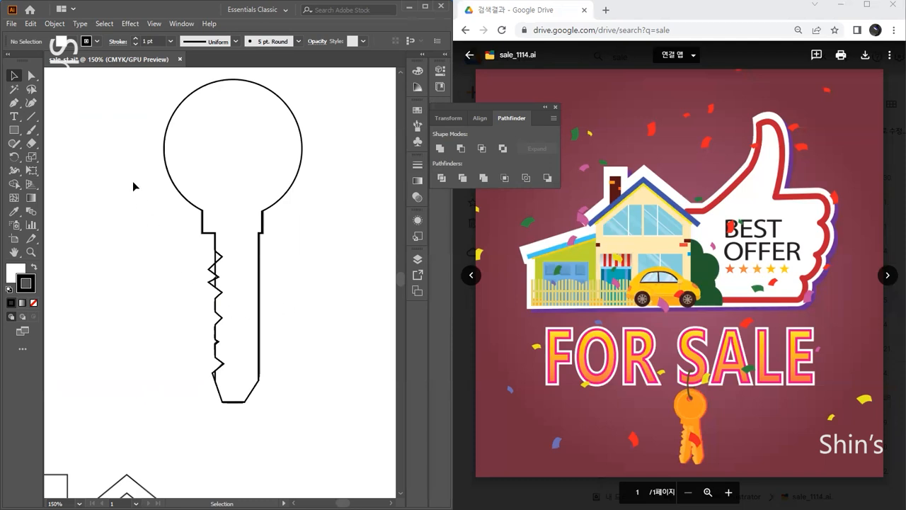
drag(140, 182, 328, 420)
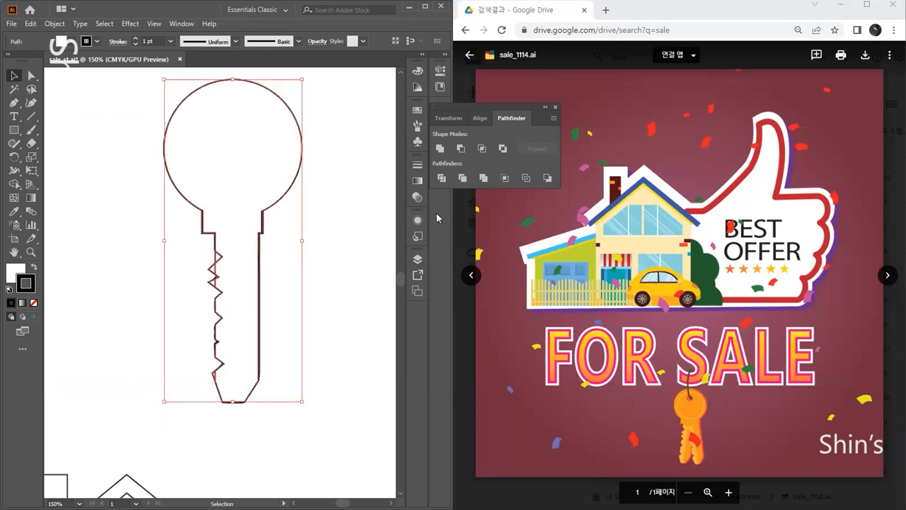
click(336, 227)
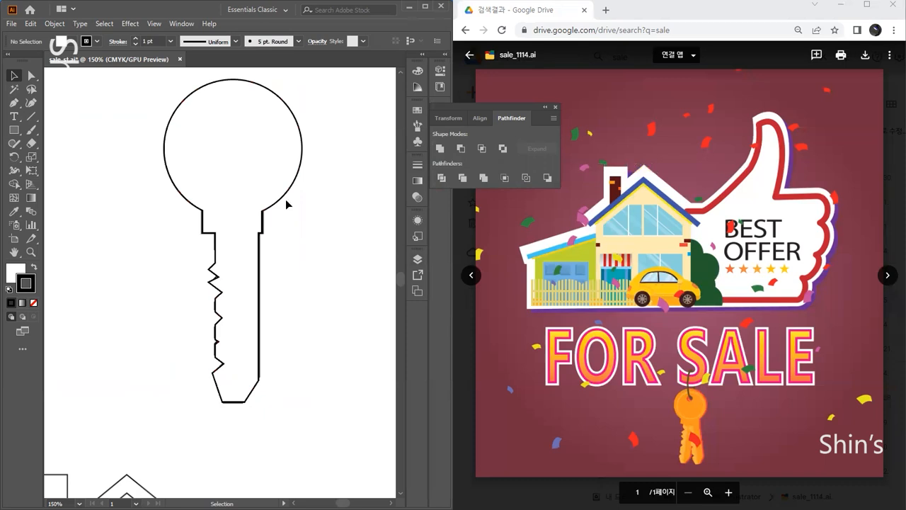
- Clean up the notch between the key's upper teeth by editing its anchor points with the Direct Selection and Pen tools
click(31, 75)
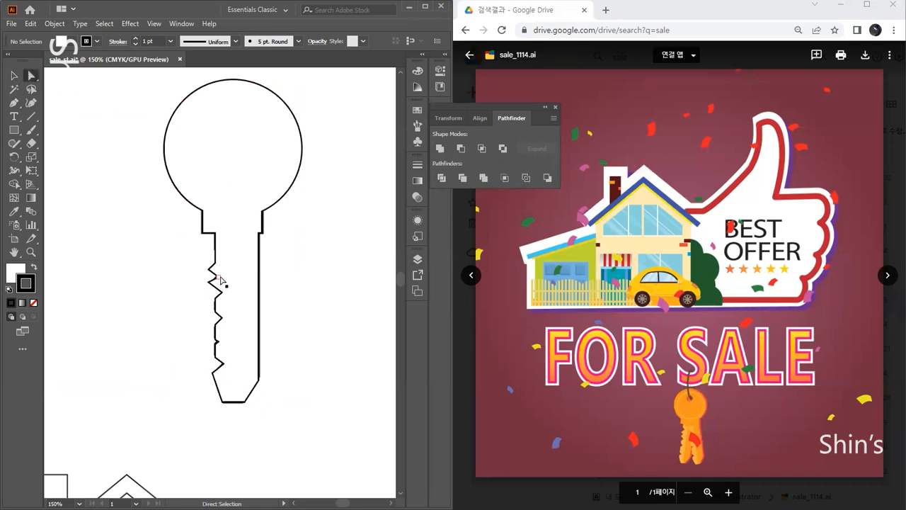
click(220, 280)
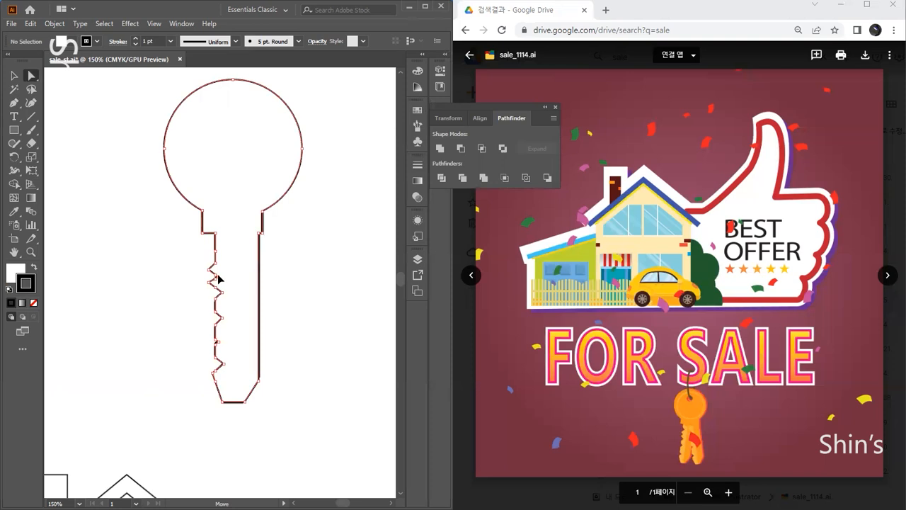
click(218, 278)
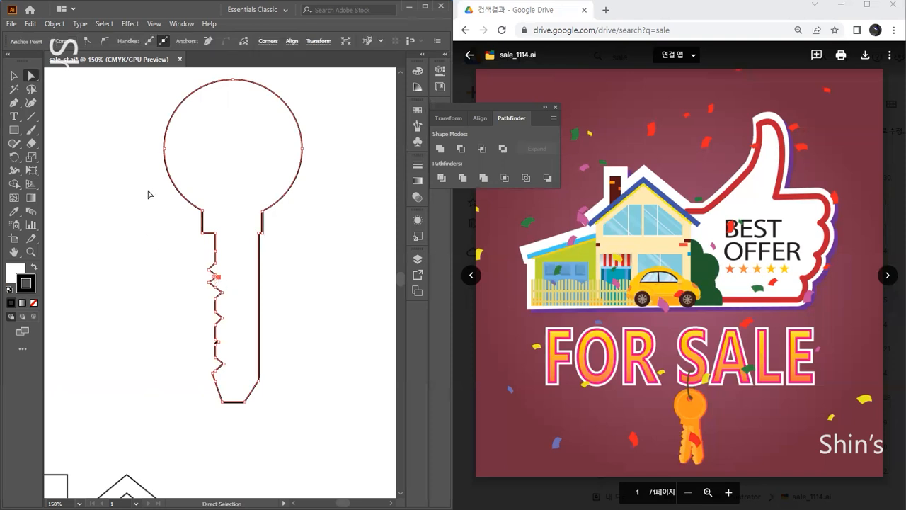
key(v)
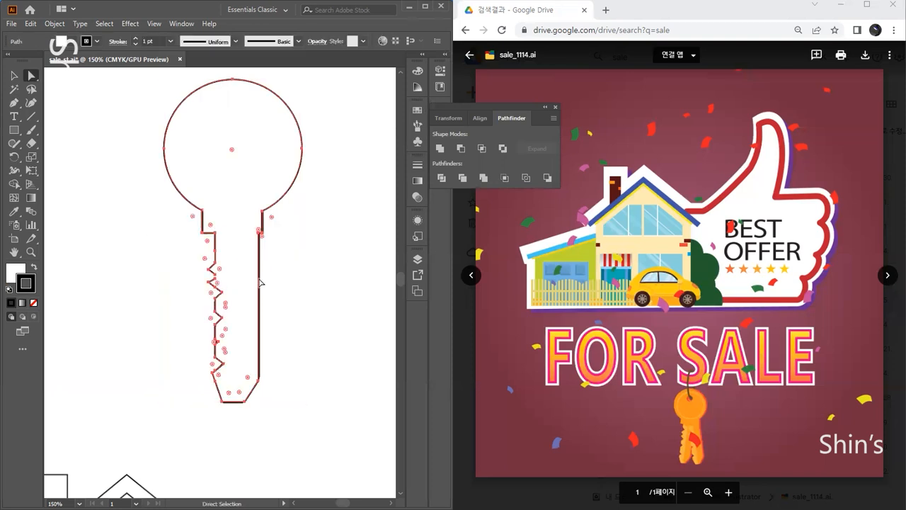
key(p)
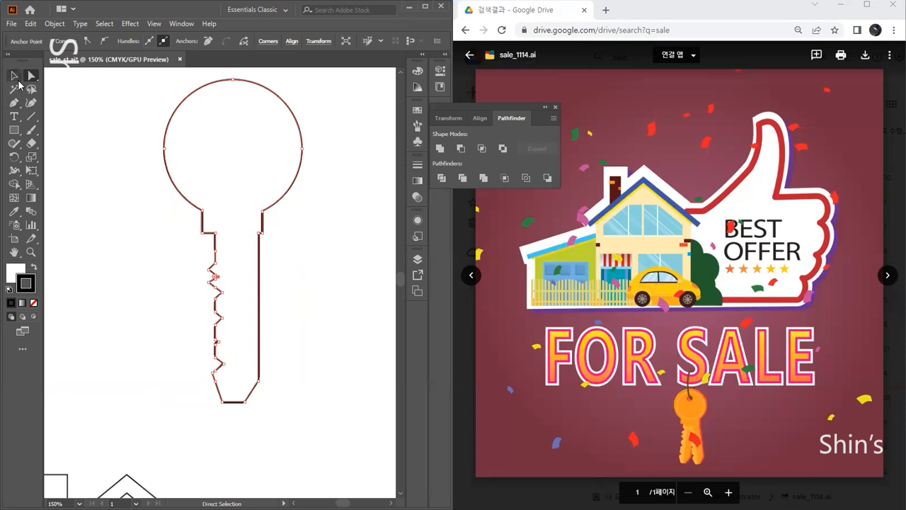
click(215, 274)
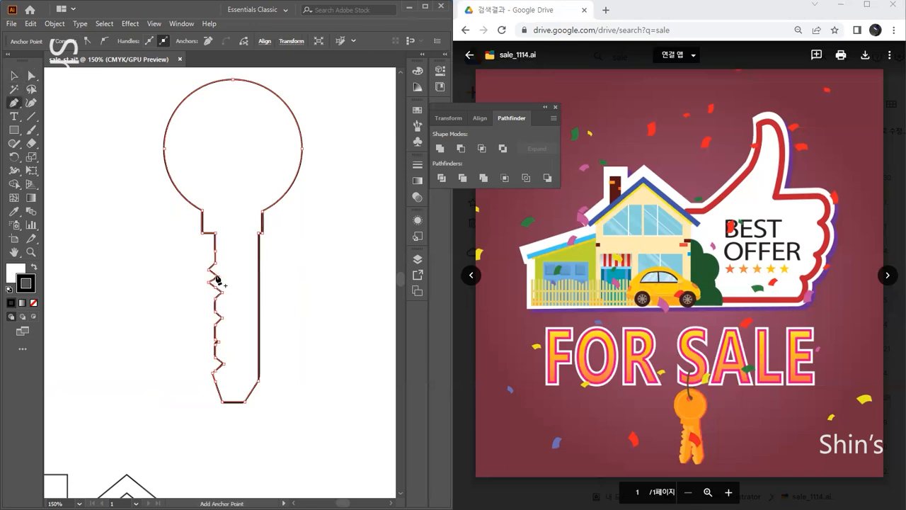
click(32, 74)
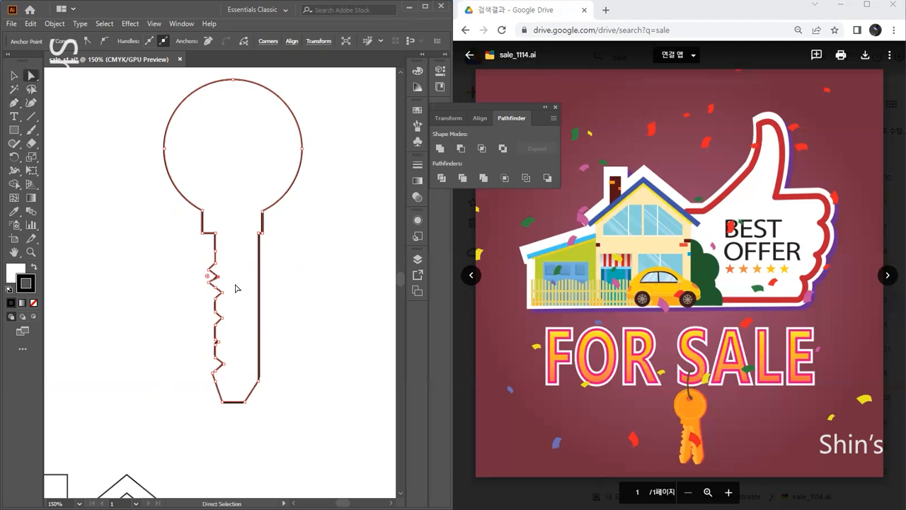
drag(217, 277, 216, 275)
click(178, 300)
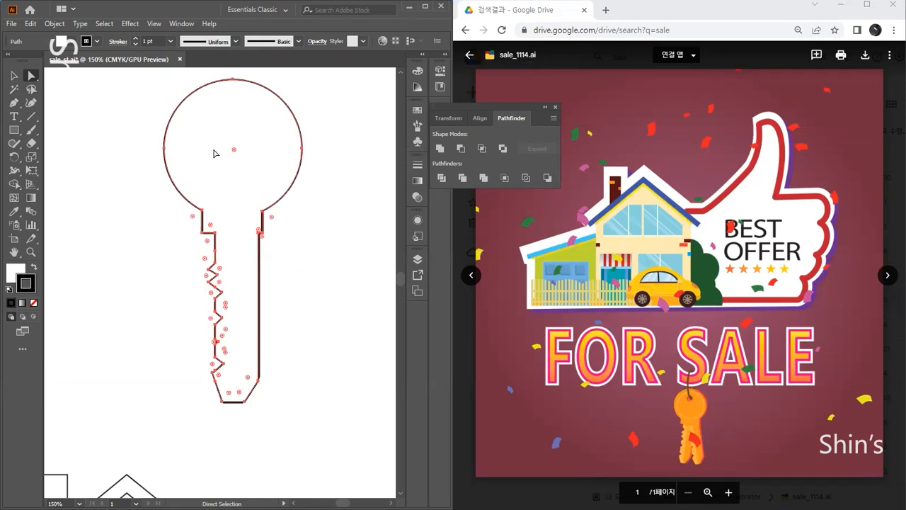
- Move the finished key shape off the sketch to the empty area on its right
click(13, 75)
click(162, 117)
drag(227, 135, 312, 139)
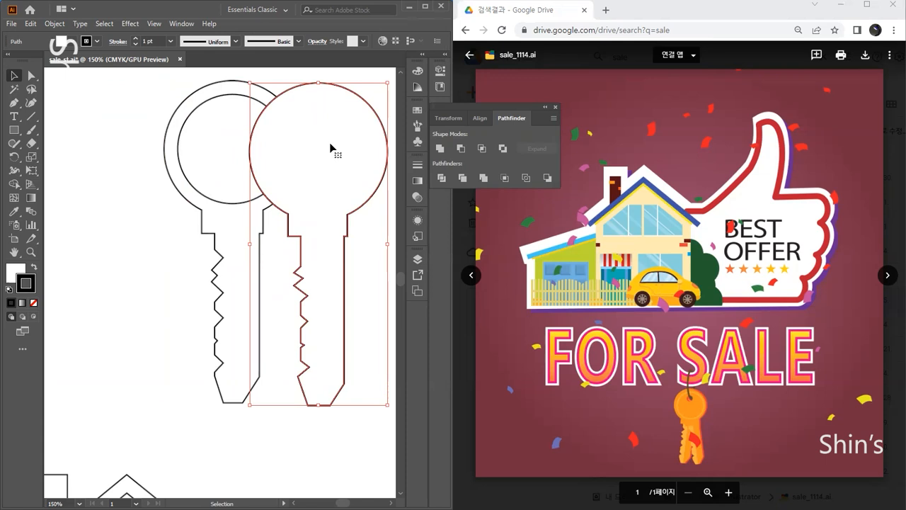
key(ctrl+minus)
key(ctrl+minus)
key(space)
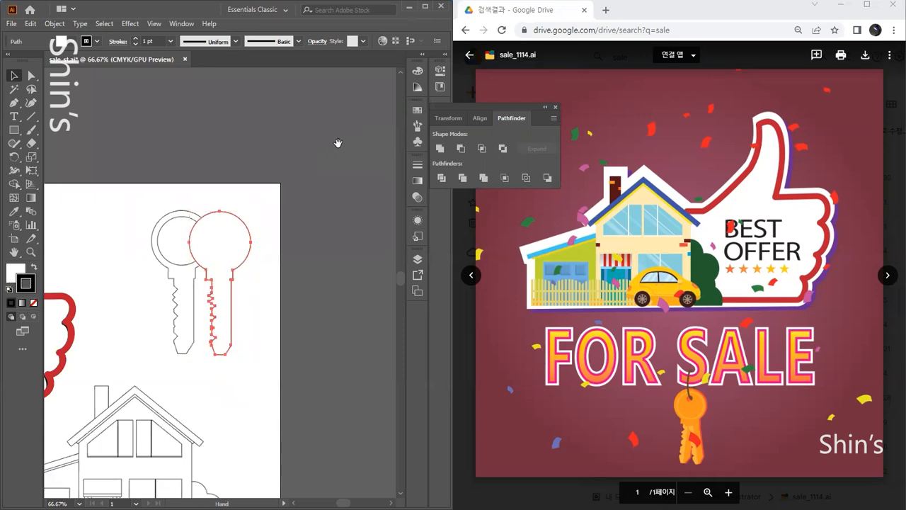
drag(295, 266, 346, 133)
drag(297, 243, 325, 245)
drag(281, 269, 309, 291)
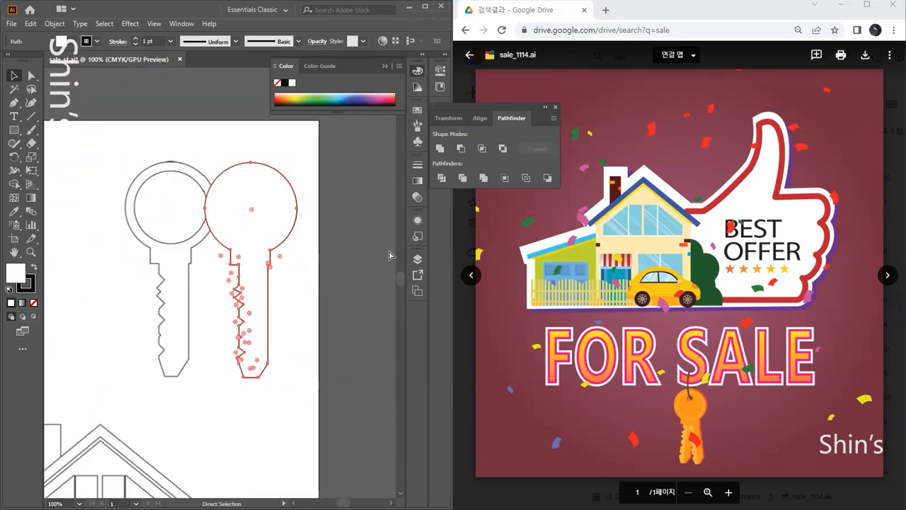
- Examine the house sketch up close, from its base and side annex up to the roof and chimney
key(ctrl+minus)
key(ctrl+minus)
key(space)
drag(244, 317, 386, 213)
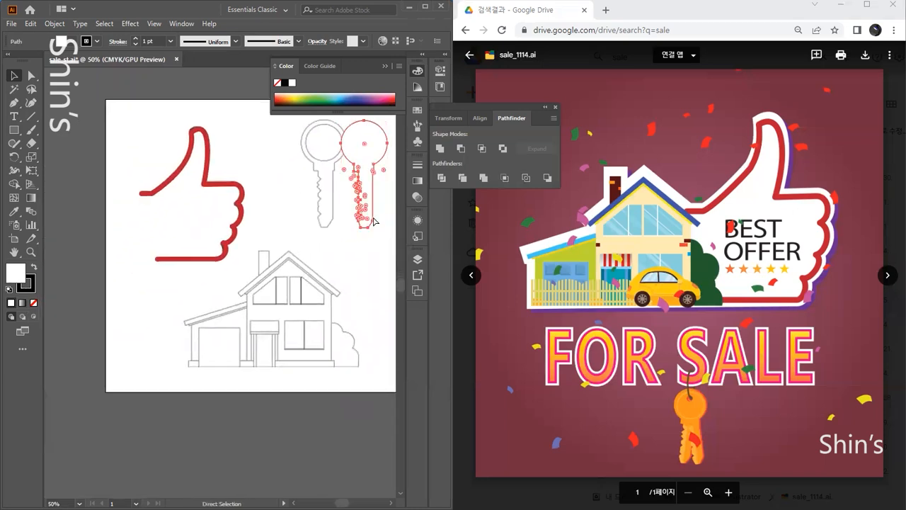
key(ctrl+plus)
key(ctrl+plus)
key(ctrl+plus)
key(ctrl+plus)
key(space)
drag(241, 384, 293, 308)
drag(215, 379, 256, 336)
drag(176, 395, 278, 280)
drag(206, 371, 273, 265)
drag(262, 308, 310, 178)
click(285, 213)
- Trace the main house wall with the Pen tool as a closed five-corner path, from the eaves down to the base line and up to the gable peak
key(ctrl+minus)
key(ctrl+minus)
key(space)
drag(274, 264, 311, 230)
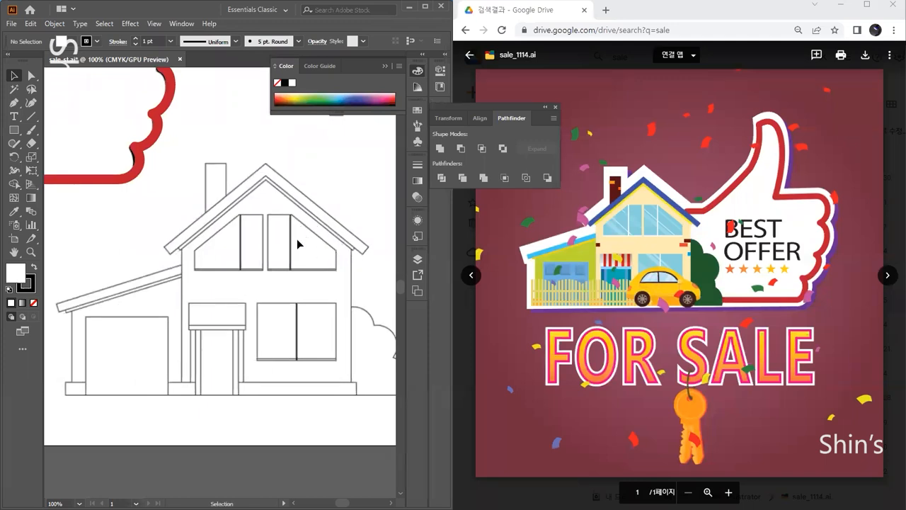
click(14, 103)
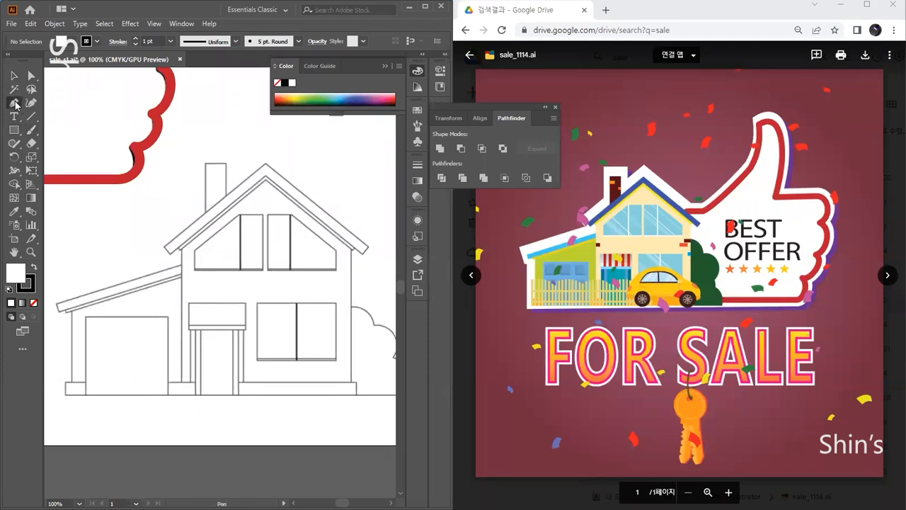
click(180, 248)
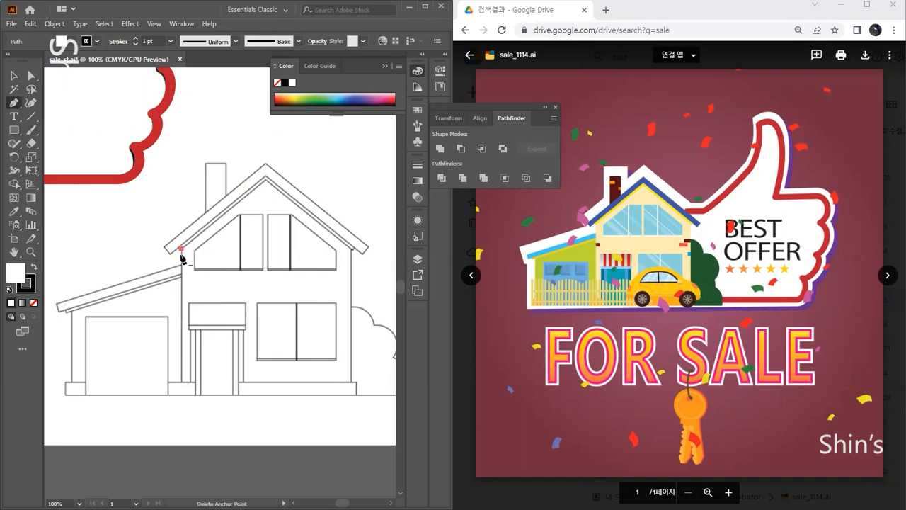
click(181, 383)
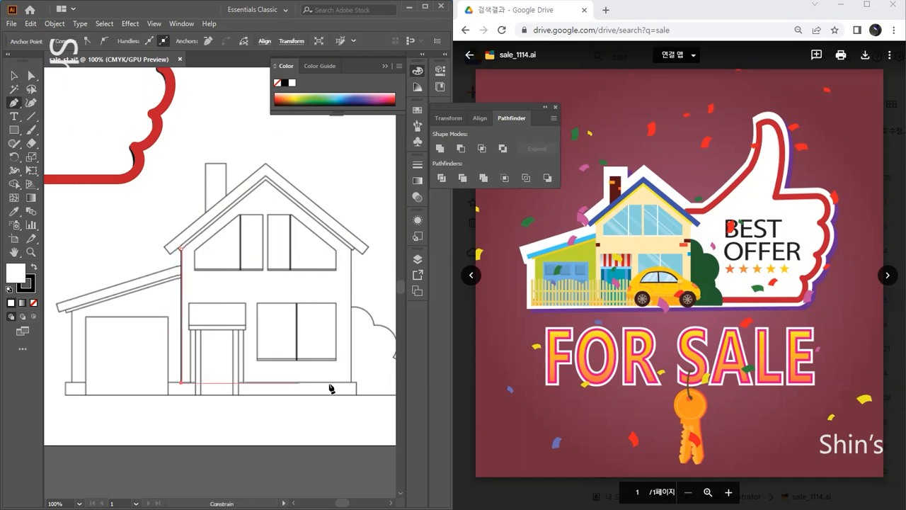
click(352, 383)
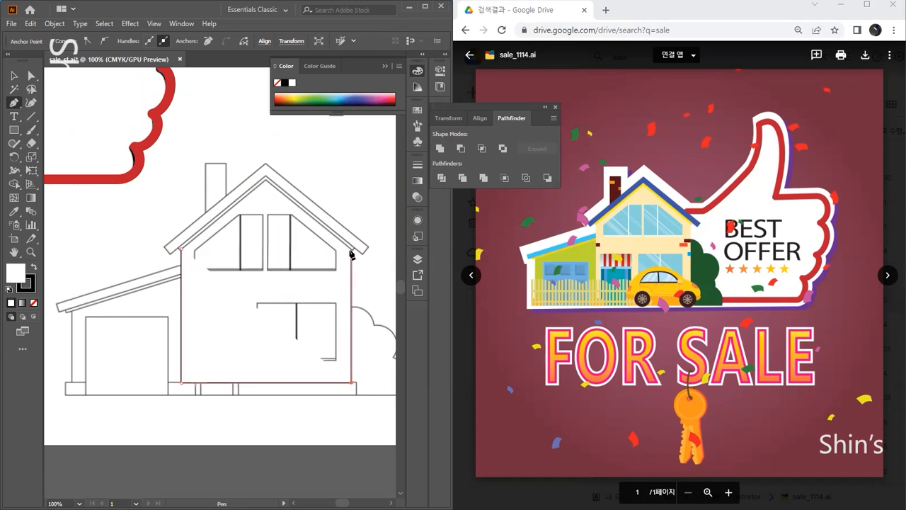
click(351, 250)
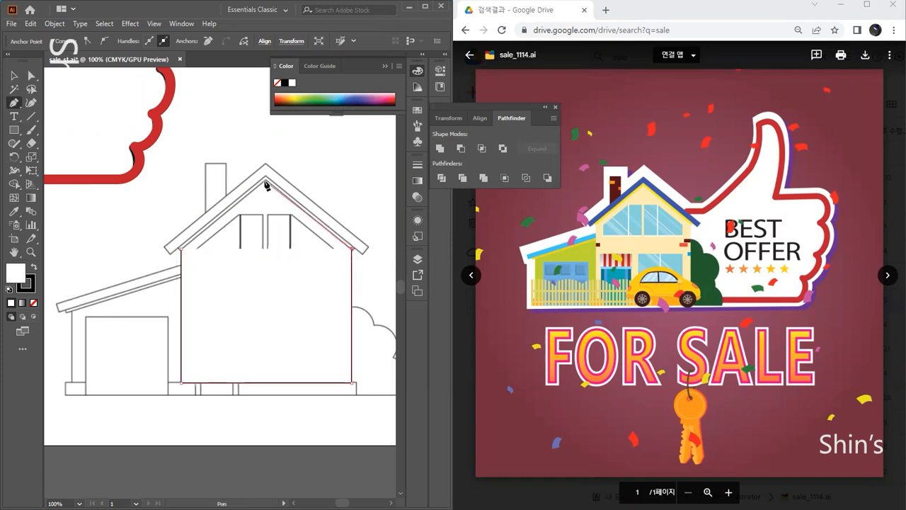
click(265, 180)
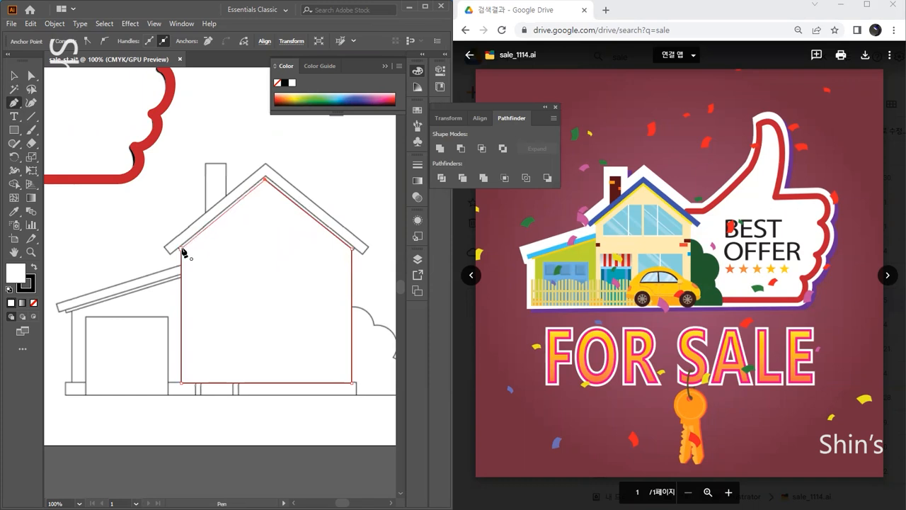
click(183, 251)
click(14, 75)
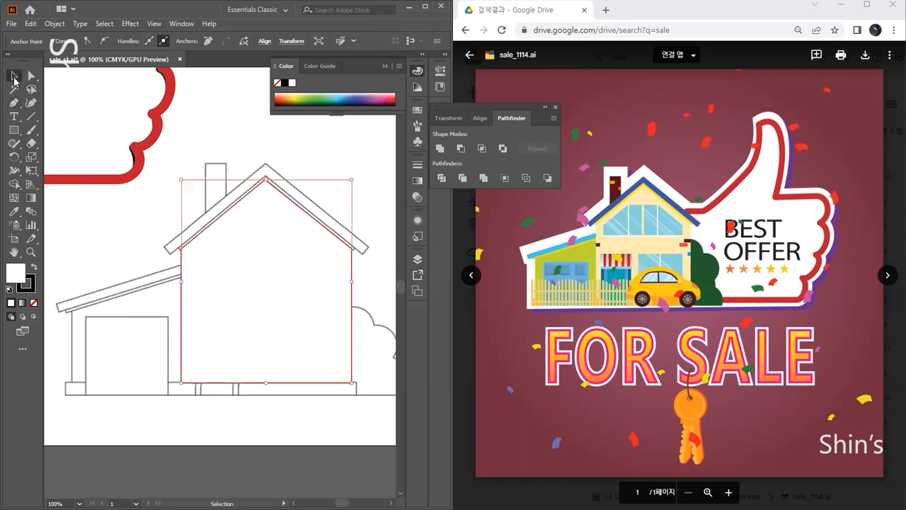
- Set the house wall outline to no fill and a dark red swatch stroke, and deselect it
click(35, 303)
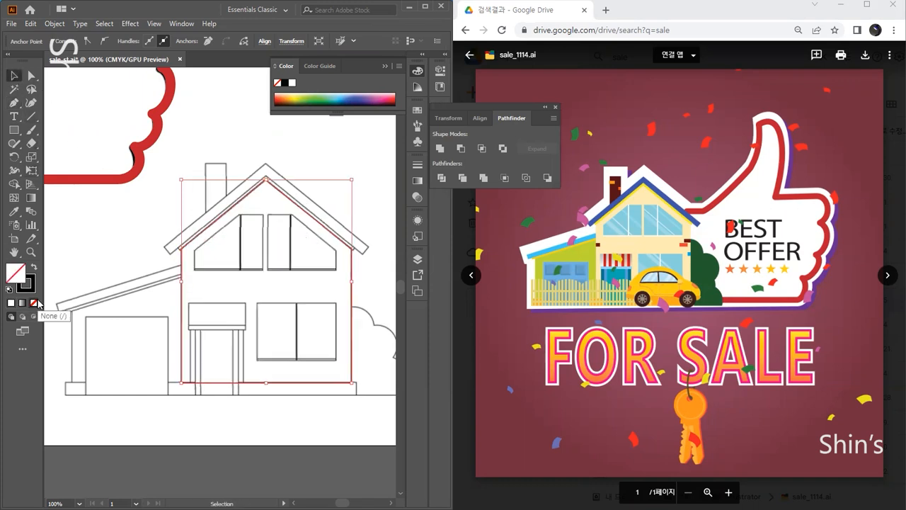
click(28, 287)
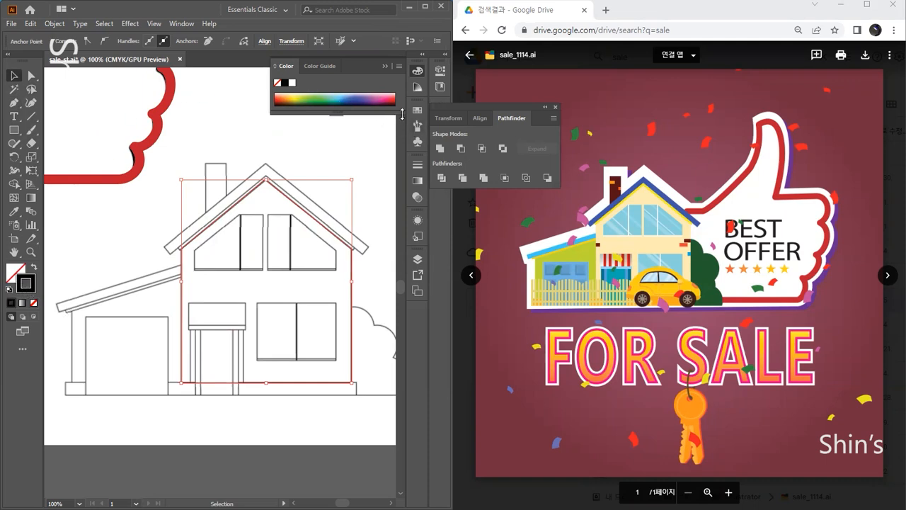
click(416, 109)
scroll(364, 149, down, 3)
scroll(363, 148, up, 3)
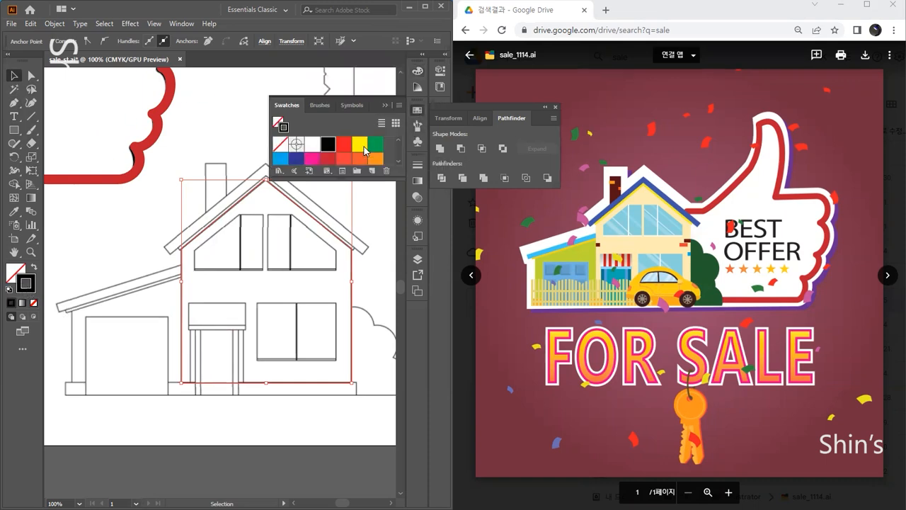
click(326, 161)
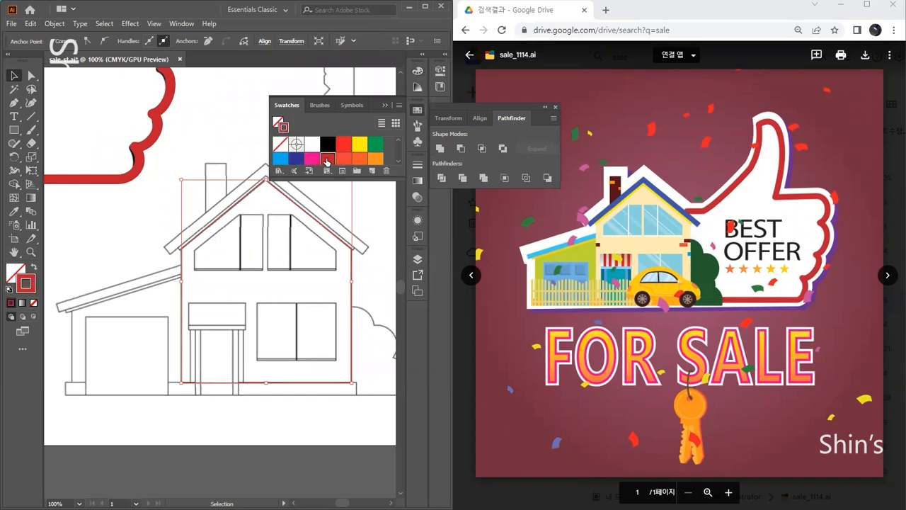
click(387, 209)
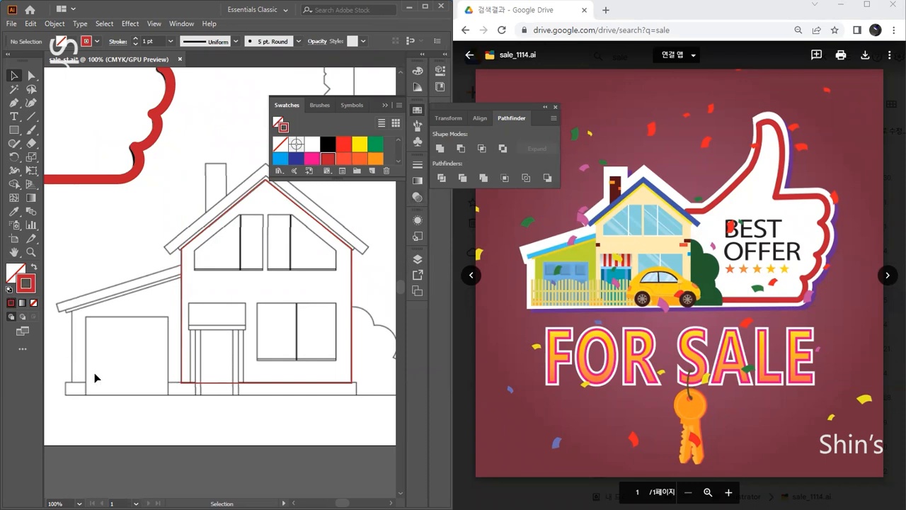
- Trace the side annex wall with the Pen tool as a closed four-corner path beneath its sloping roof, and deselect it
key(p)
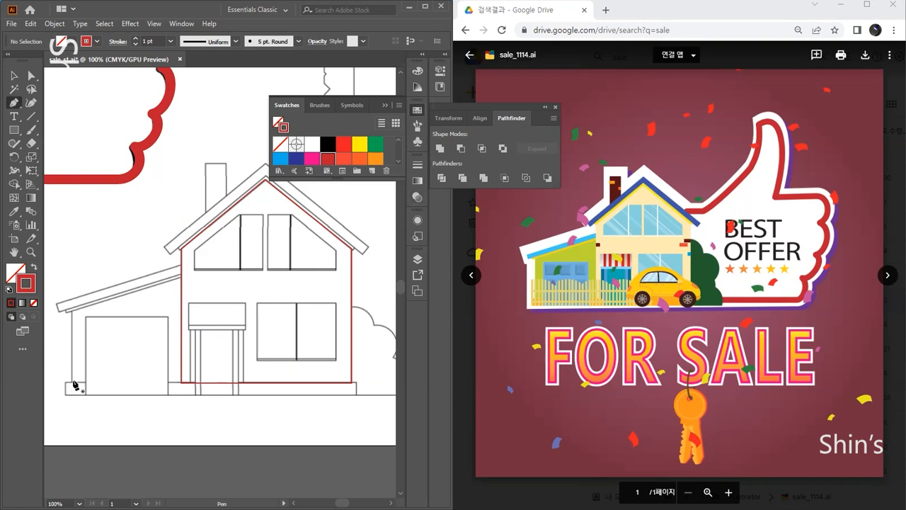
click(71, 381)
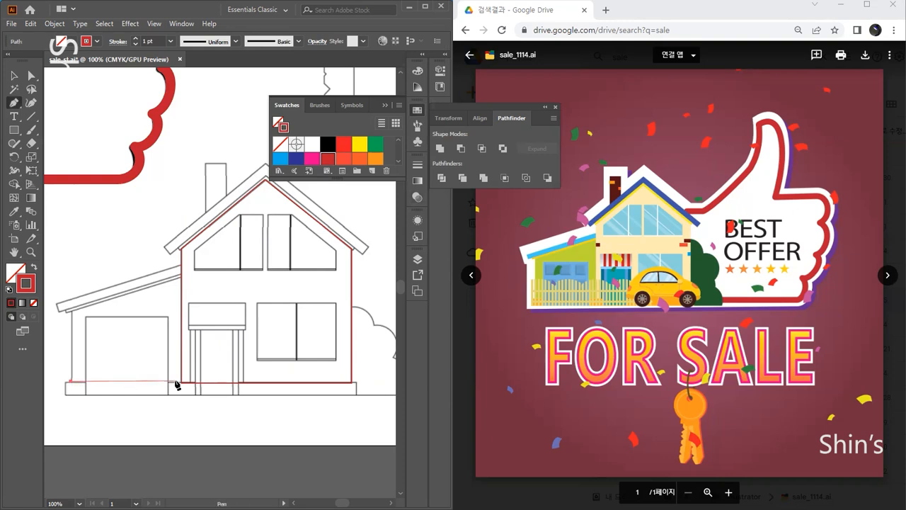
ctrl+click(120, 391)
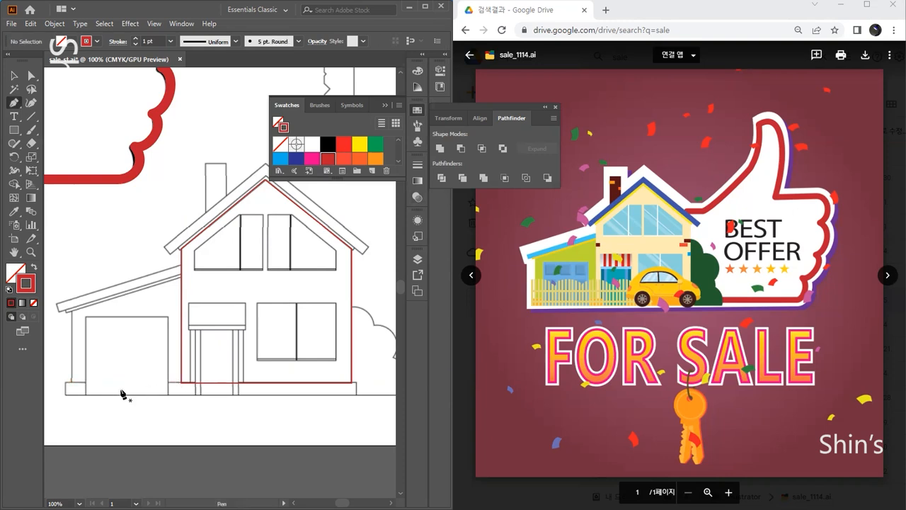
click(181, 383)
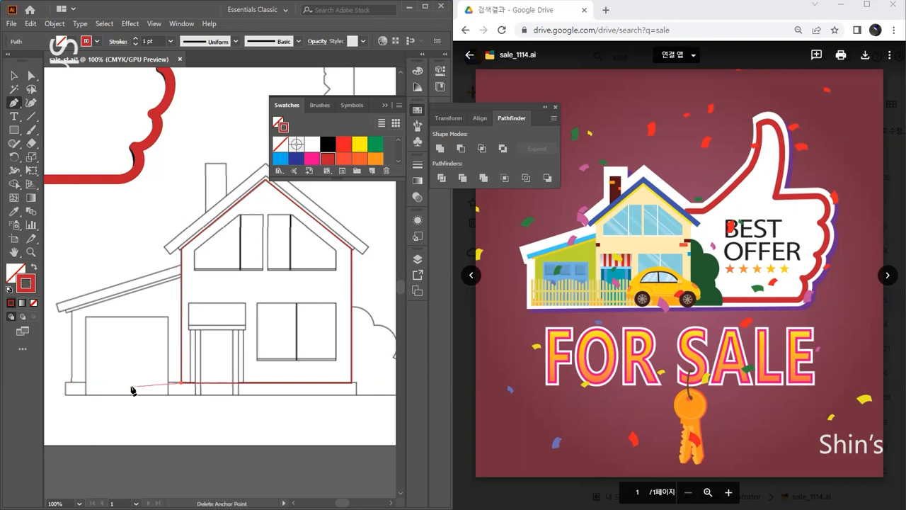
click(70, 383)
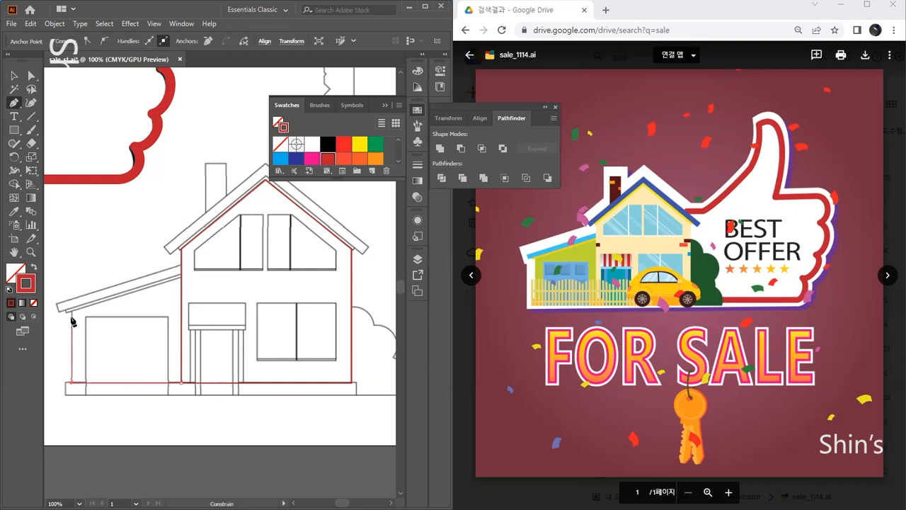
click(181, 282)
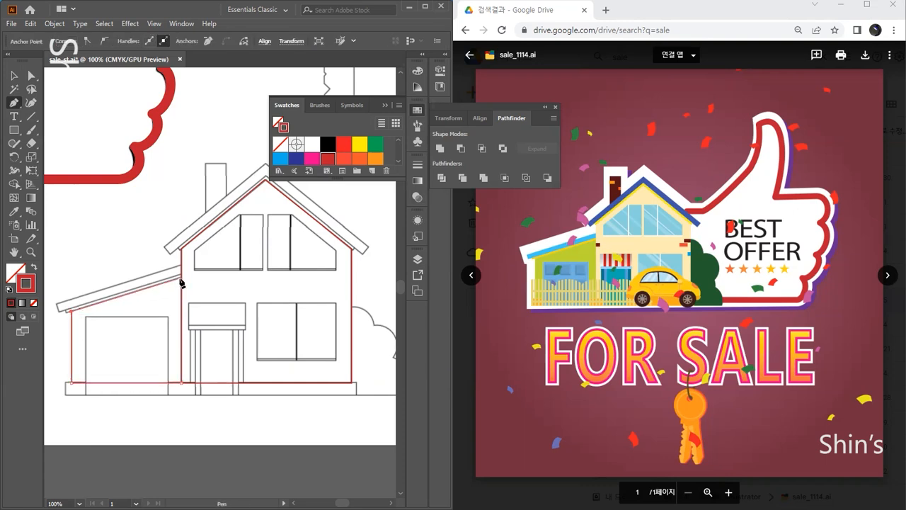
click(181, 382)
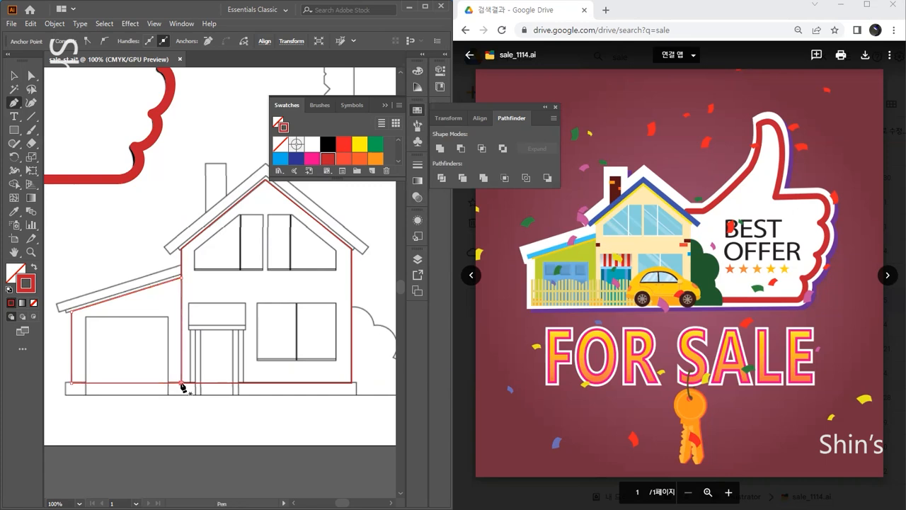
ctrl+click(220, 424)
- Trace the outer frame of the left gable window with the Pen tool as a closed five-corner path
key(ctrl+plus)
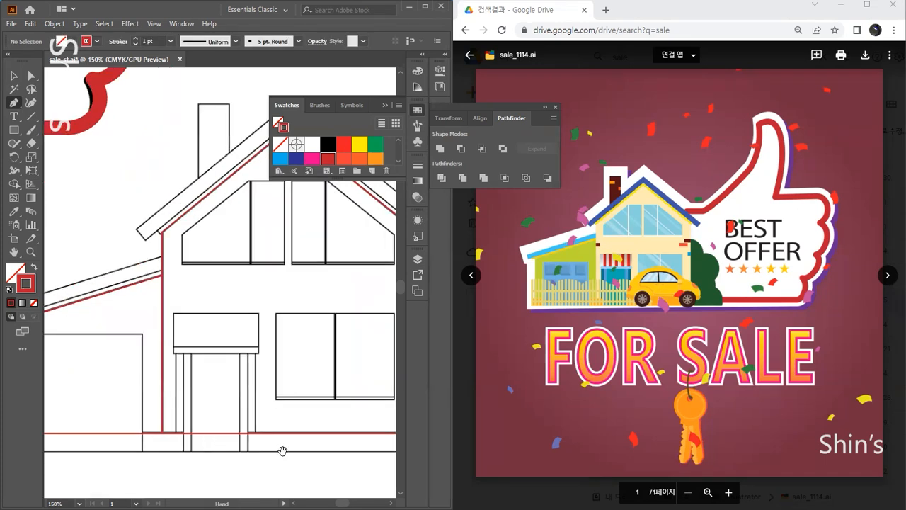
drag(291, 357, 276, 361)
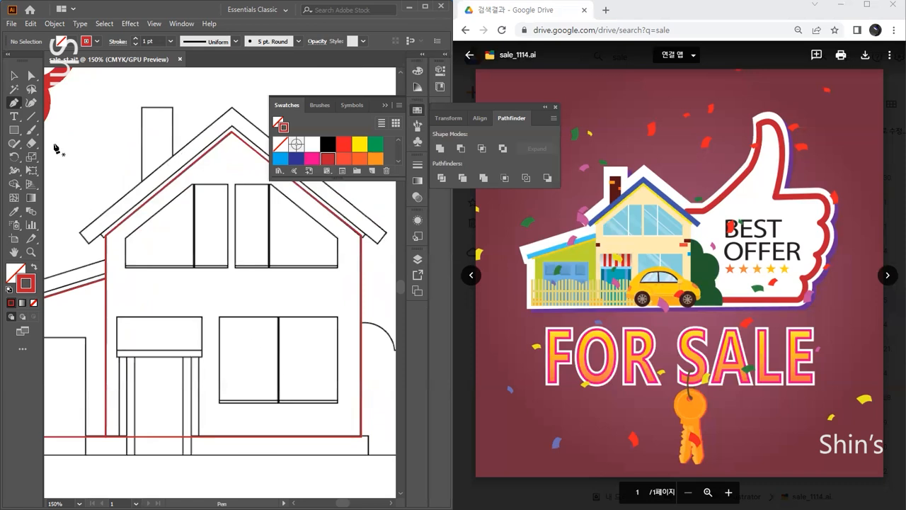
click(127, 242)
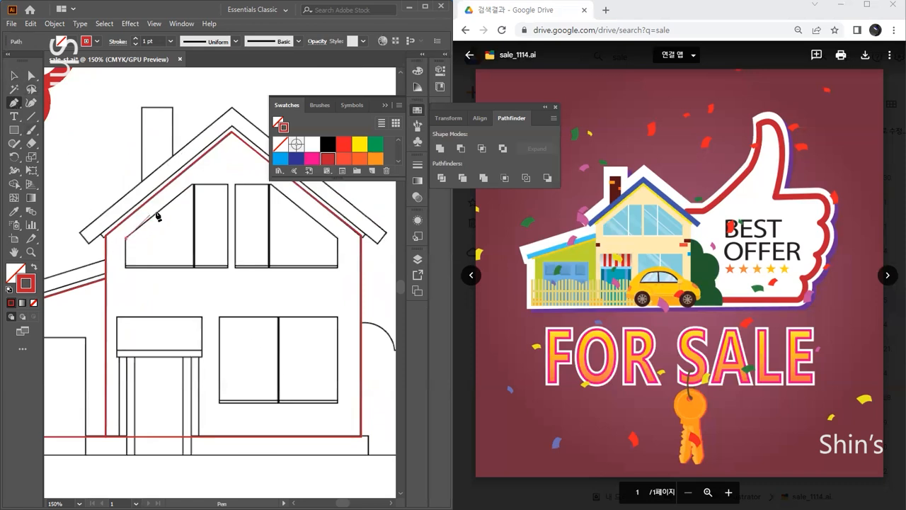
click(194, 185)
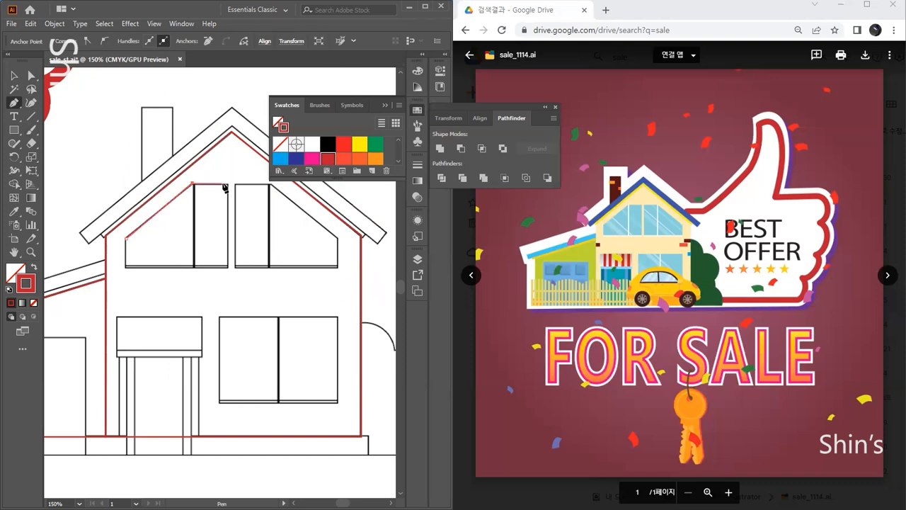
click(228, 185)
click(228, 268)
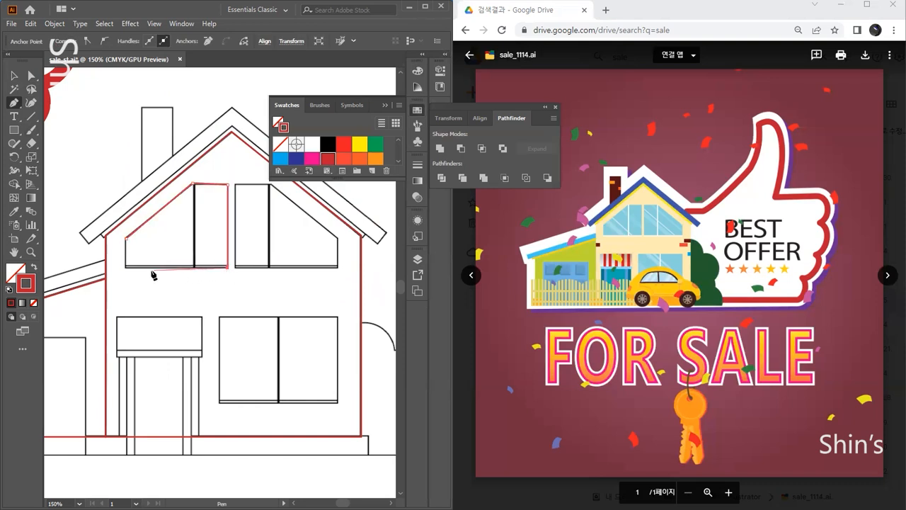
click(126, 267)
click(126, 239)
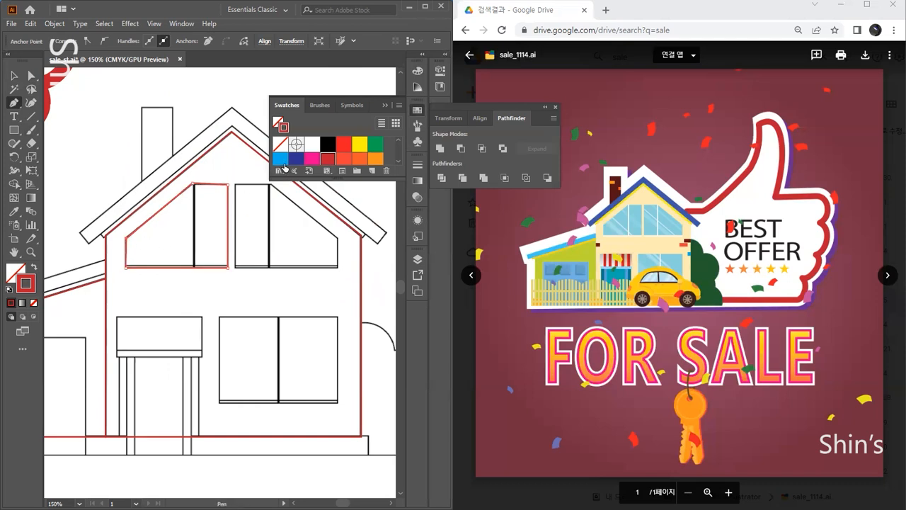
- Try a light blue swatch as the traced gable window's fill, and return the fill to None
click(19, 272)
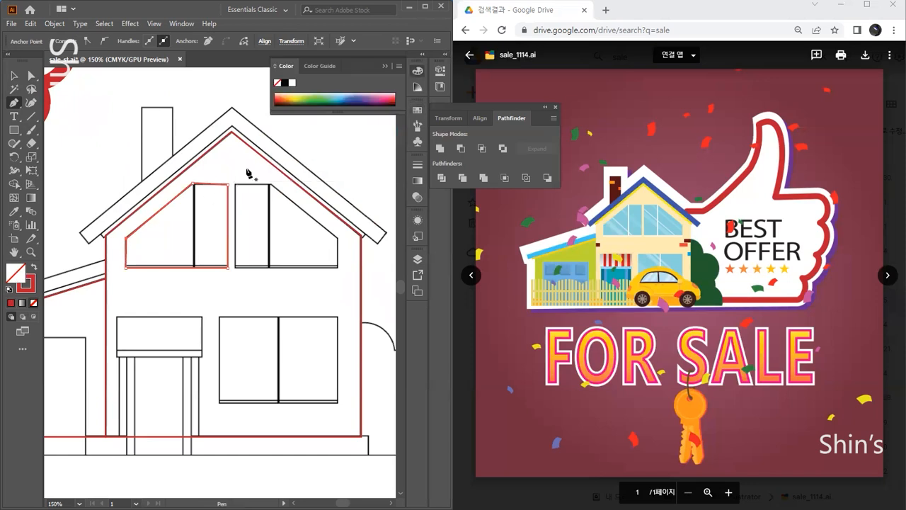
click(421, 113)
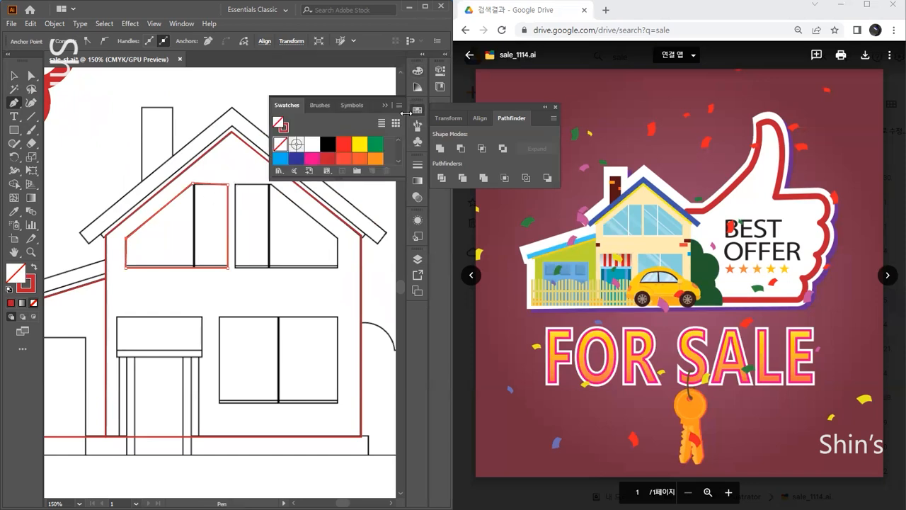
click(282, 160)
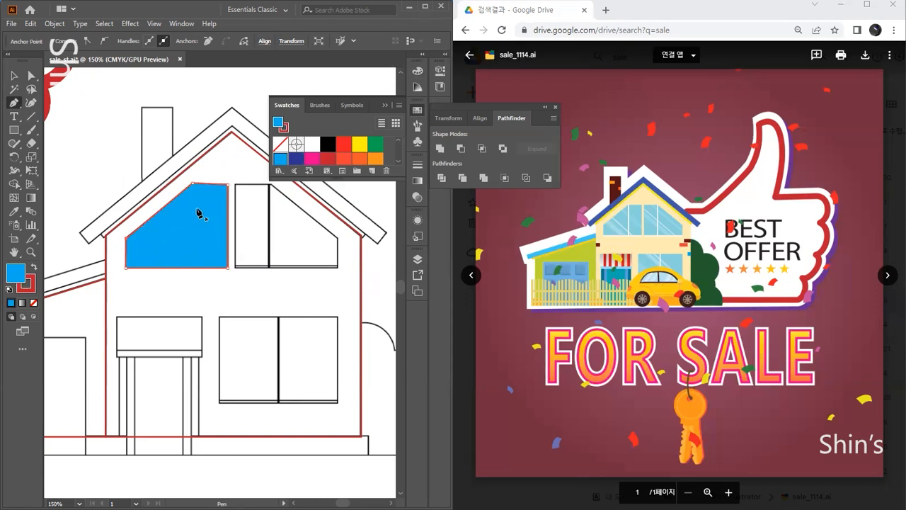
click(34, 303)
- Draw thin rectangles over the left gable window's sill and its vertical divider, deselecting after each
click(13, 130)
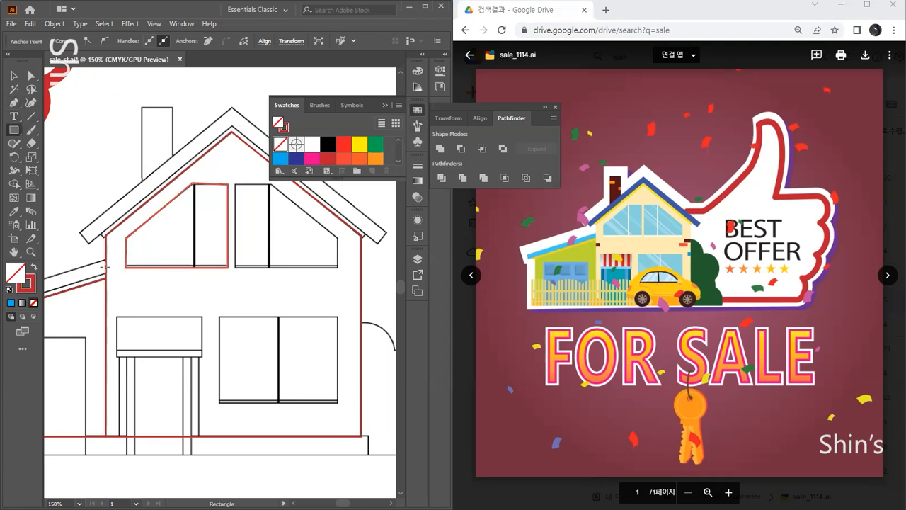
drag(125, 265, 228, 268)
click(14, 75)
click(84, 144)
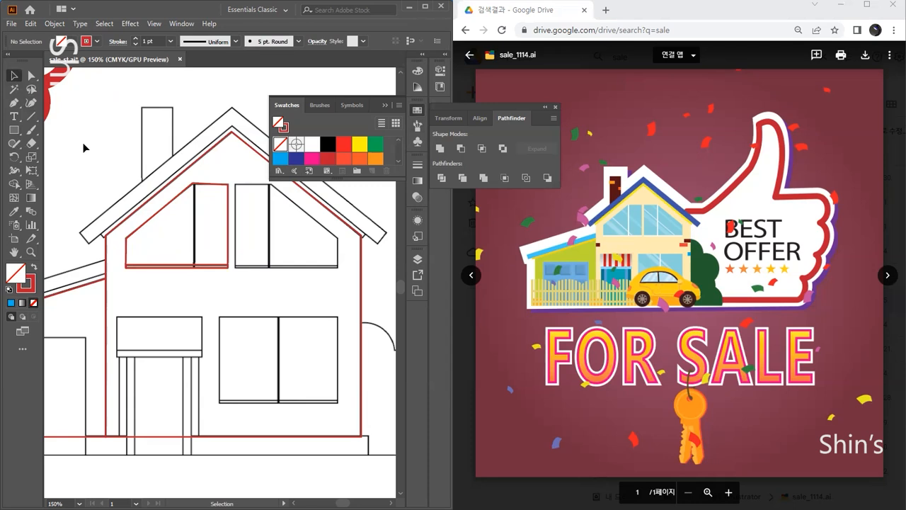
click(14, 129)
drag(193, 183, 195, 266)
click(14, 75)
click(109, 162)
- Draw a rectangle over the full frame of the ground-floor window beside the entrance, and deselect it
key(m)
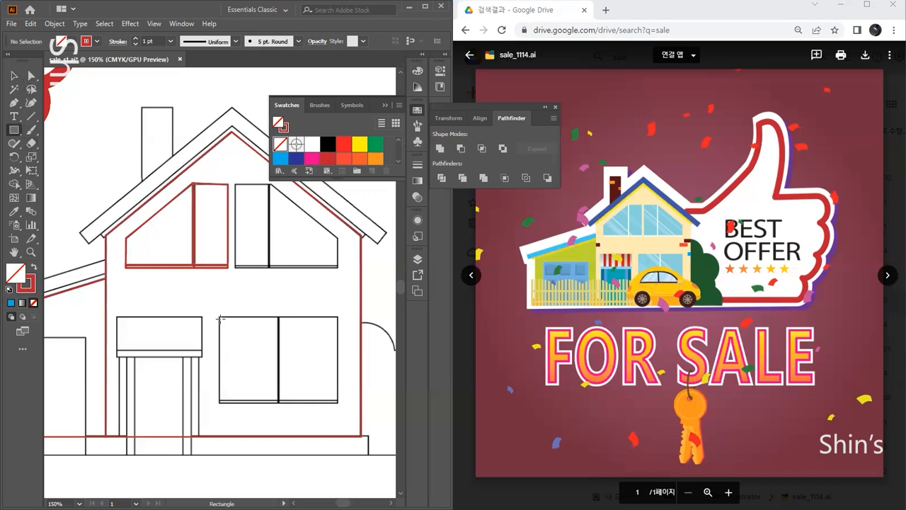
drag(219, 316, 338, 402)
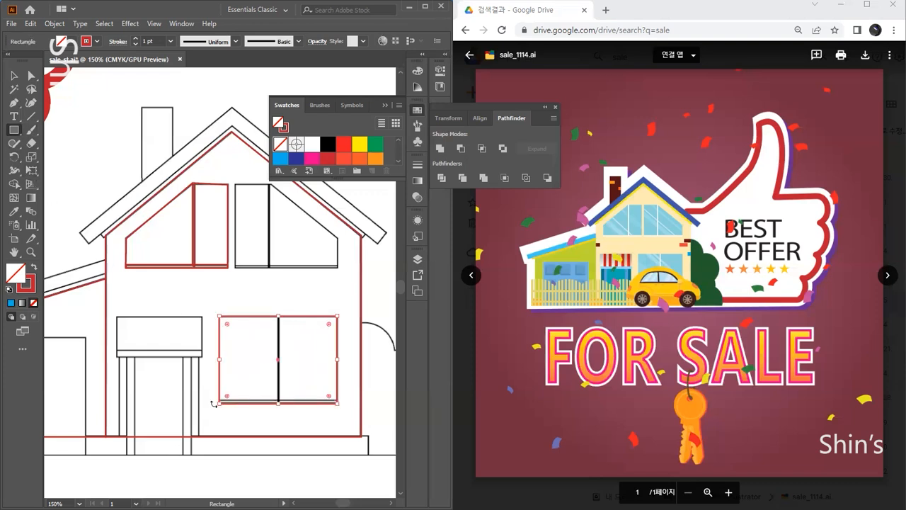
key(ctrl+shift+a)
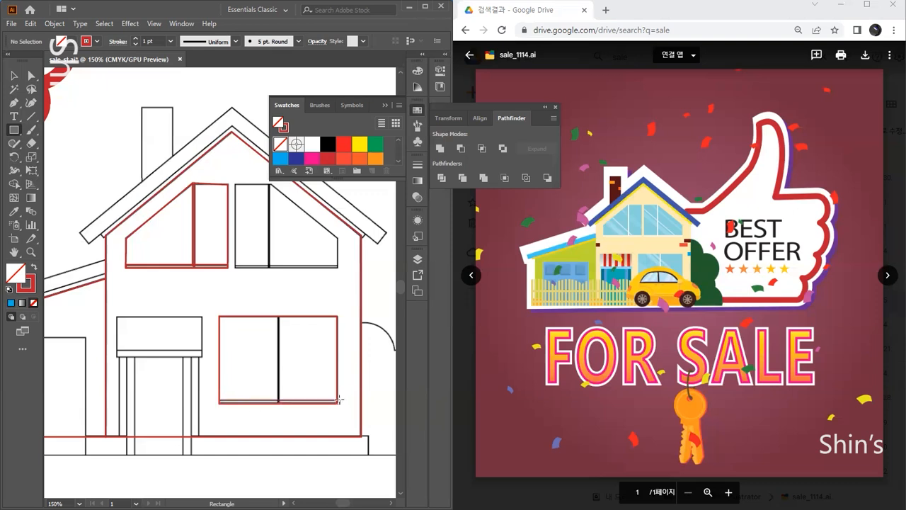
- Draw thin rectangles over the ground-floor window's sill and its vertical divider, and deselect them
drag(337, 399, 219, 404)
drag(277, 316, 279, 404)
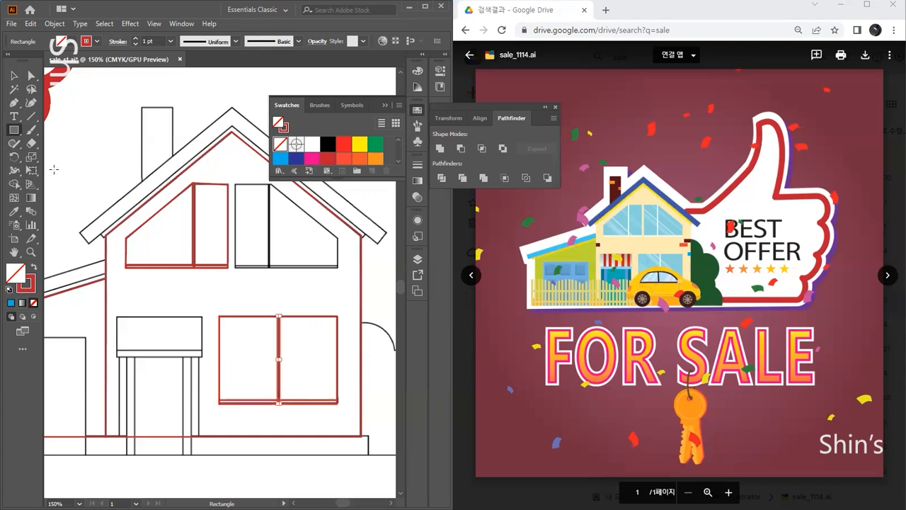
click(13, 75)
click(90, 129)
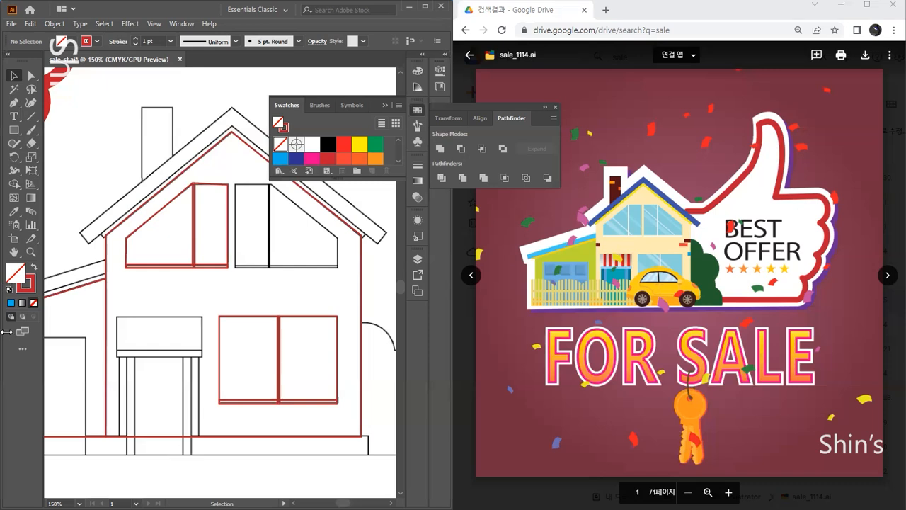
- Draw rectangles over the entrance canopy, its thin lower strip and the two posts on the entrance's left side
click(14, 131)
drag(117, 317, 202, 349)
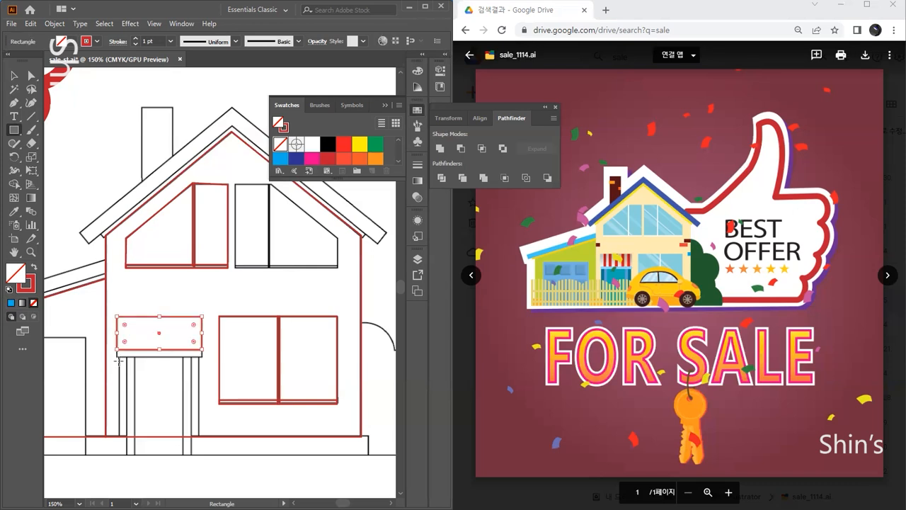
drag(115, 357, 203, 350)
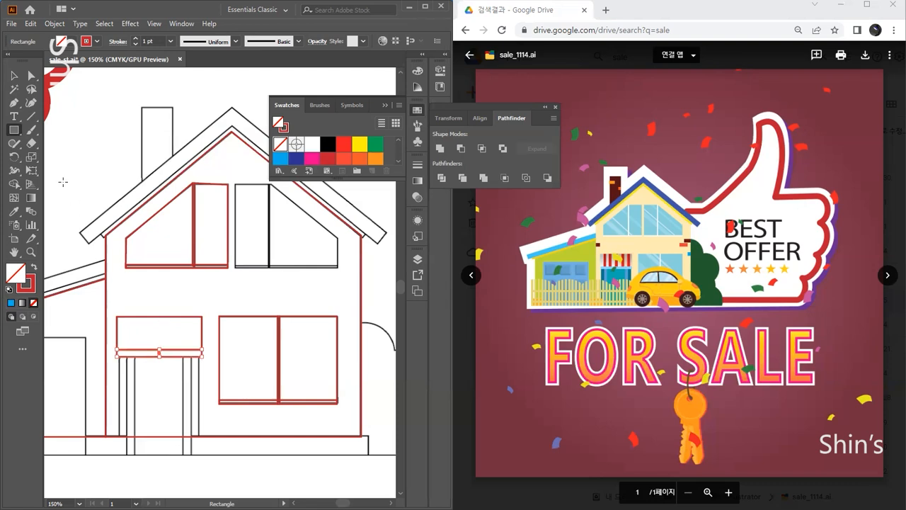
drag(127, 356, 134, 455)
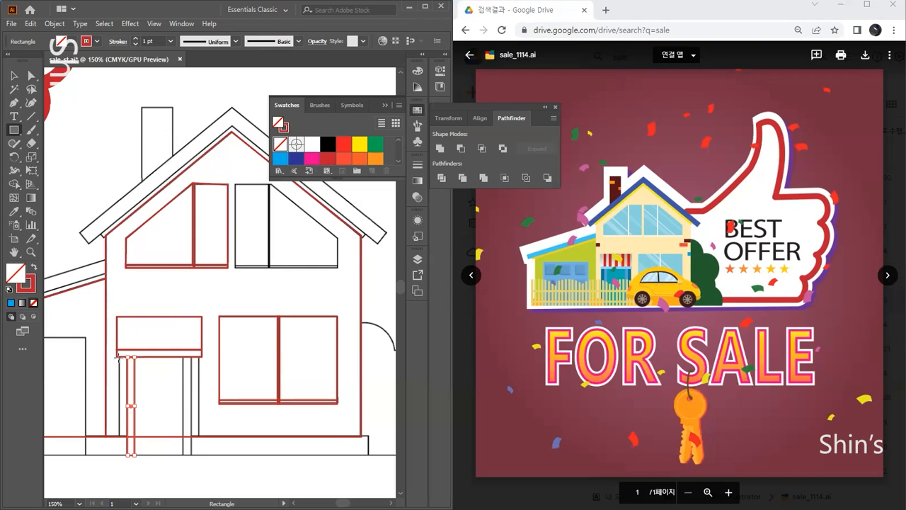
drag(118, 358, 127, 436)
- Reflect a copy of the two left entrance posts across a vertical axis, nudge it onto the right posts, and deselect it
click(13, 75)
drag(148, 387, 116, 402)
click(14, 156)
click(54, 171)
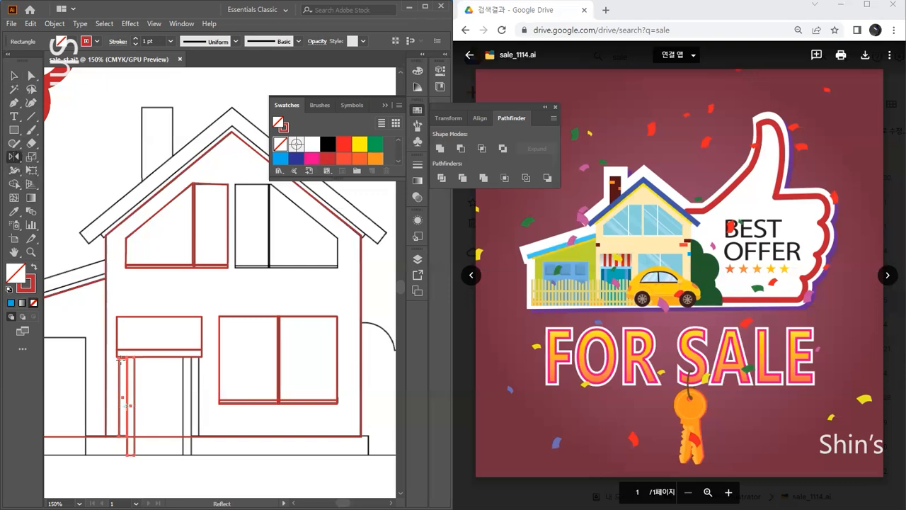
alt+click(158, 390)
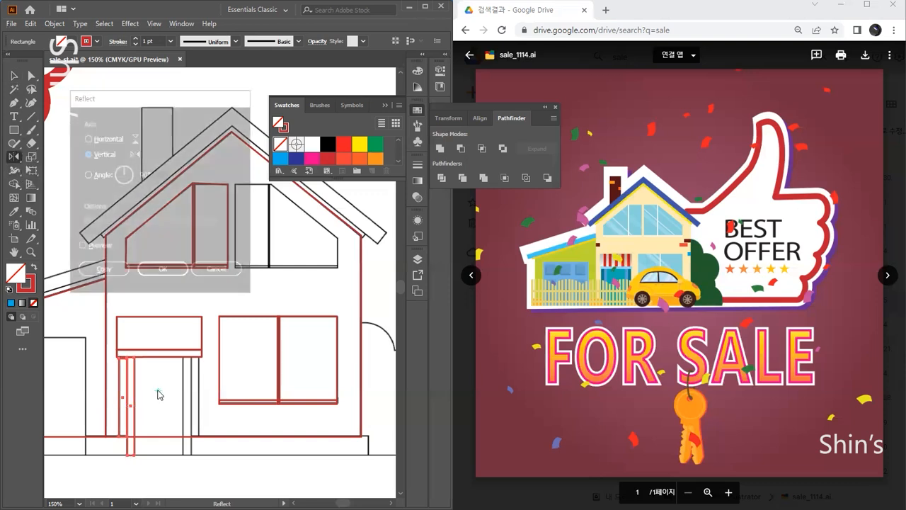
click(103, 269)
key(Right)
key(Right)
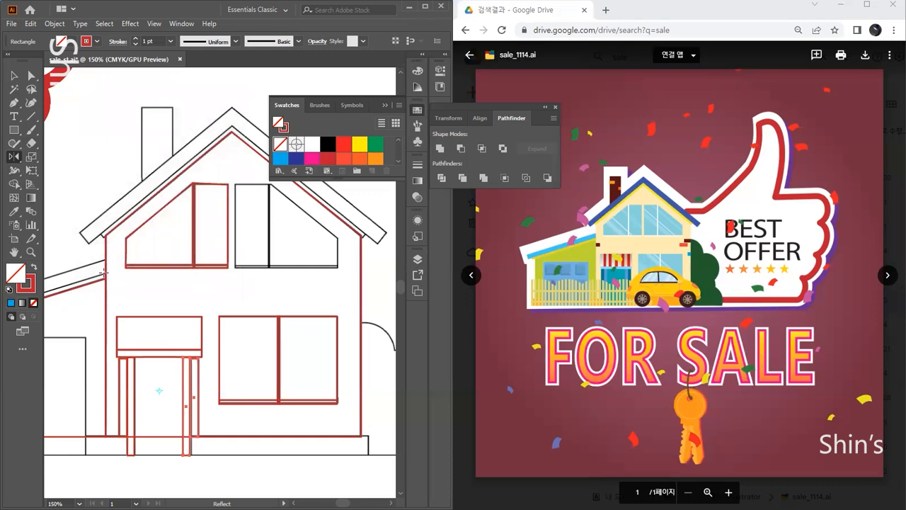
click(13, 76)
click(81, 109)
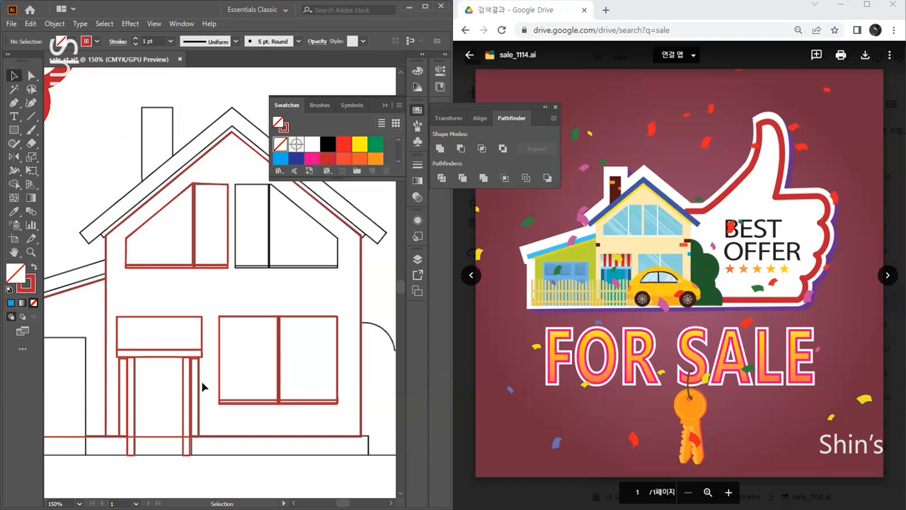
- Draw a rectangle over the foundation strip from its left end to the left entrance post, and deselect it
scroll(186, 389, left, 5)
scroll(186, 389, down, 1)
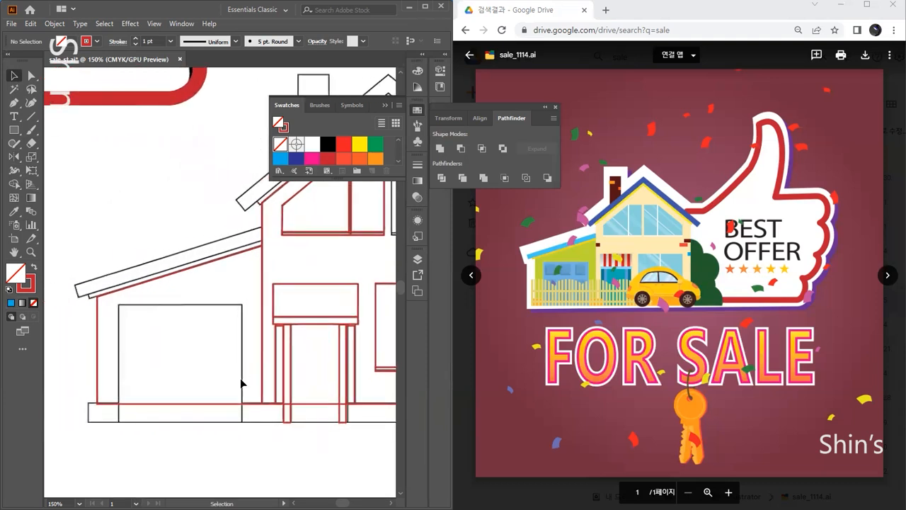
key(m)
mouse_move(88, 404)
mouse_down()
mouse_move(124, 419)
mouse_move(284, 423)
mouse_up()
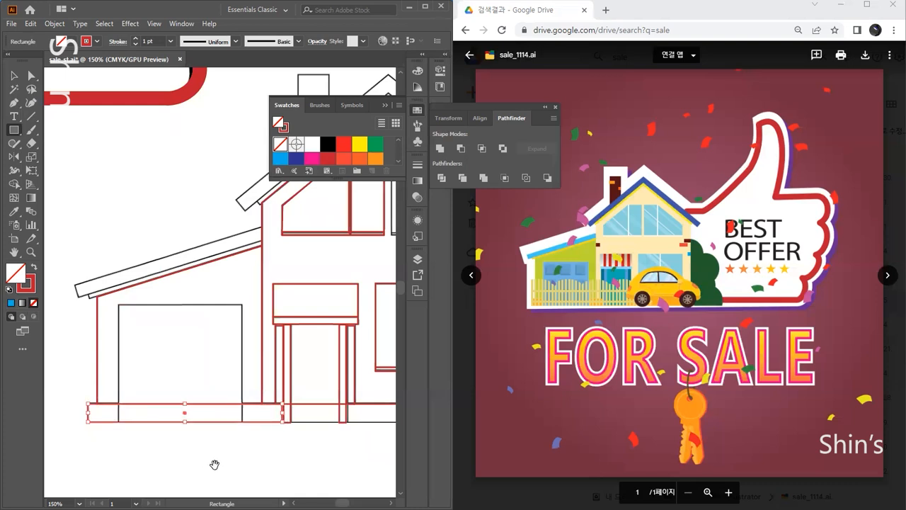
drag(215, 464, 119, 423)
key(v)
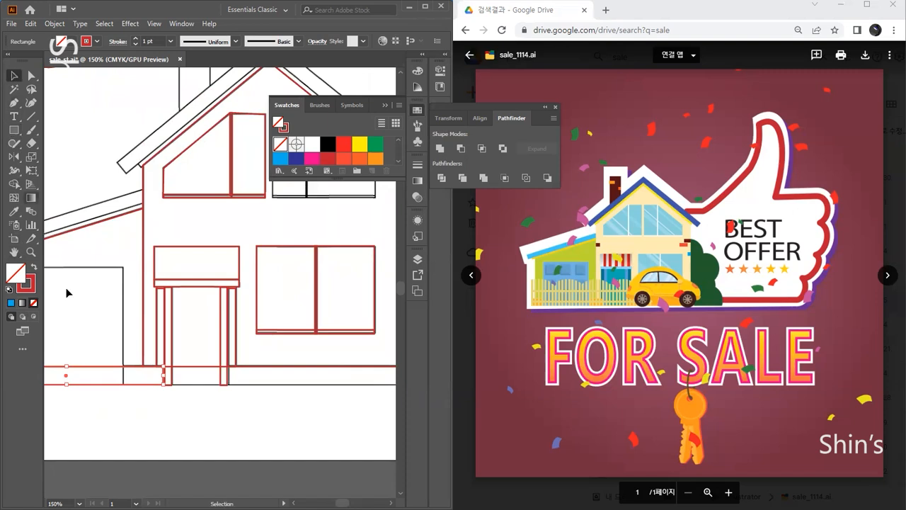
click(135, 401)
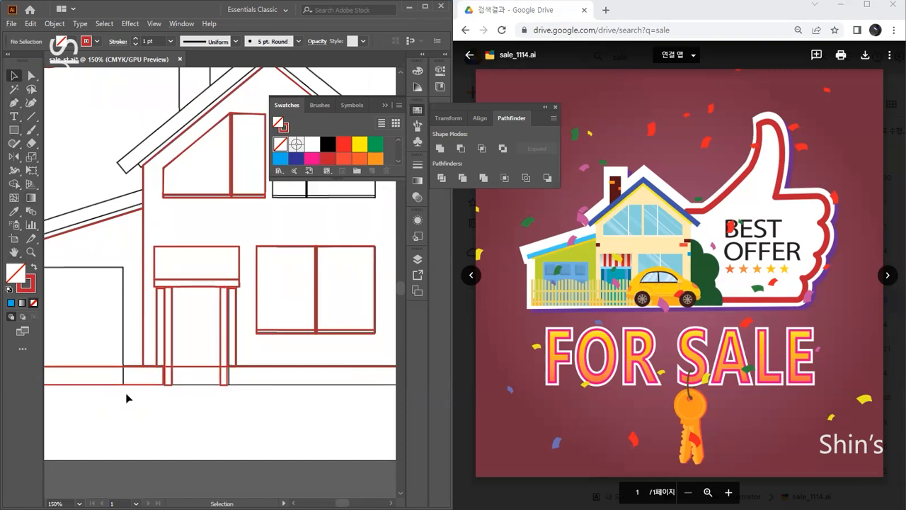
- Place a copy of the foundation rectangle right of the entrance, shorten it to the foundation's right end, and deselect it
drag(90, 389, 222, 436)
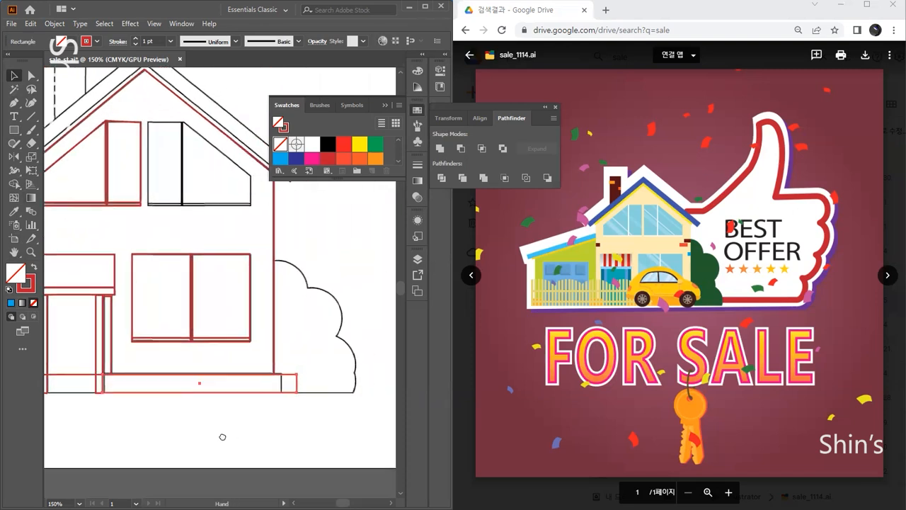
drag(297, 384, 281, 389)
click(281, 430)
- Draw a rectangle over the large opening in the left annex, extending down through the foundation strip, and deselect it
key(ctrl+minus)
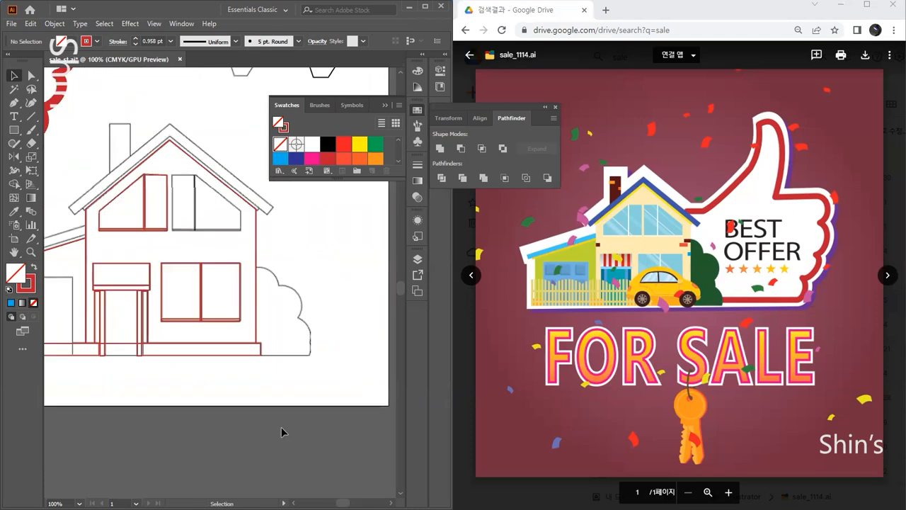
drag(126, 398, 264, 413)
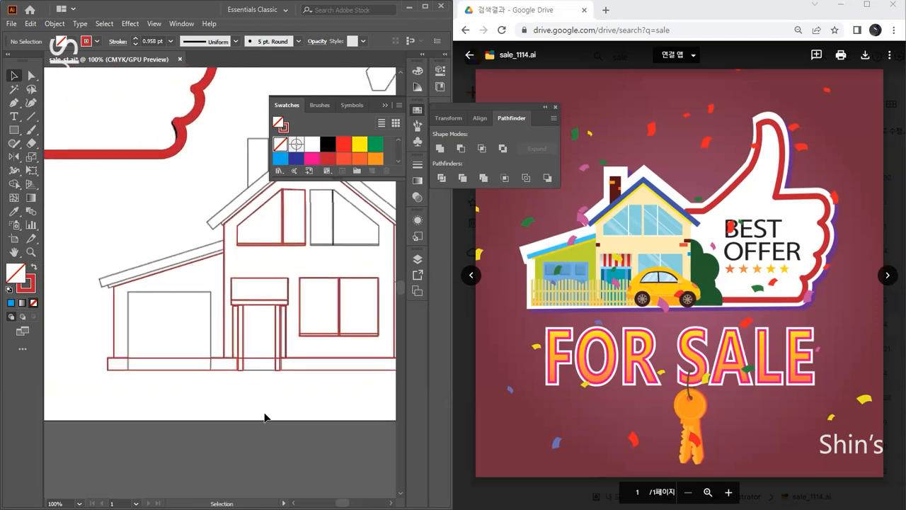
click(14, 130)
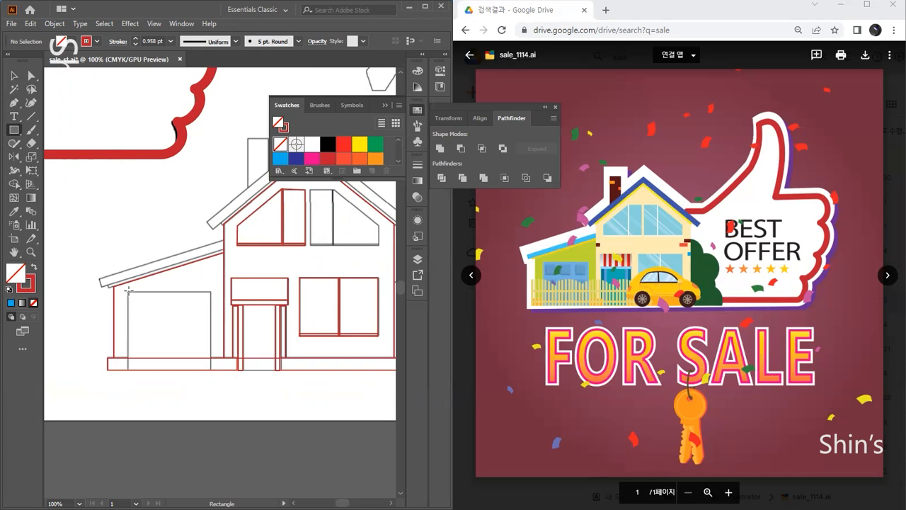
mouse_move(128, 292)
mouse_down()
mouse_move(192, 368)
mouse_move(210, 369)
mouse_up()
key(v)
click(118, 200)
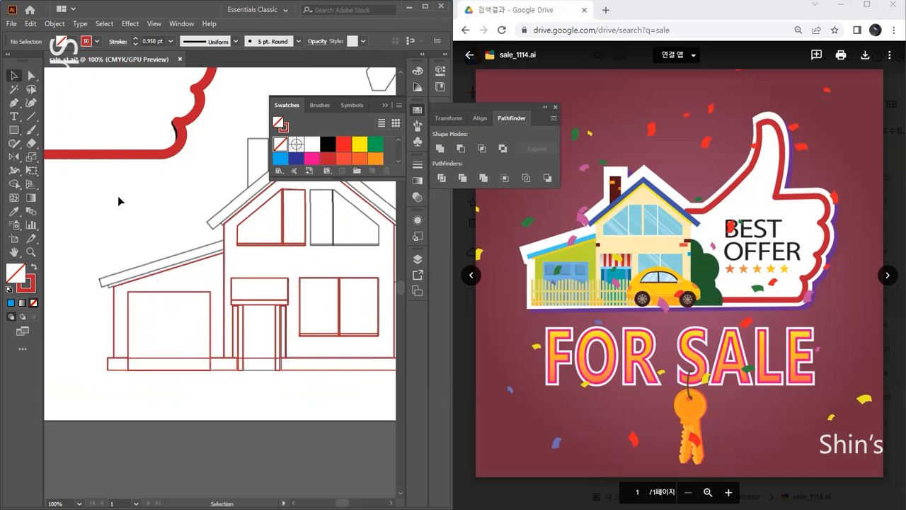
- Draw a long thin rectangle and align it with the sloping roof slab of the left annex
drag(221, 233, 160, 256)
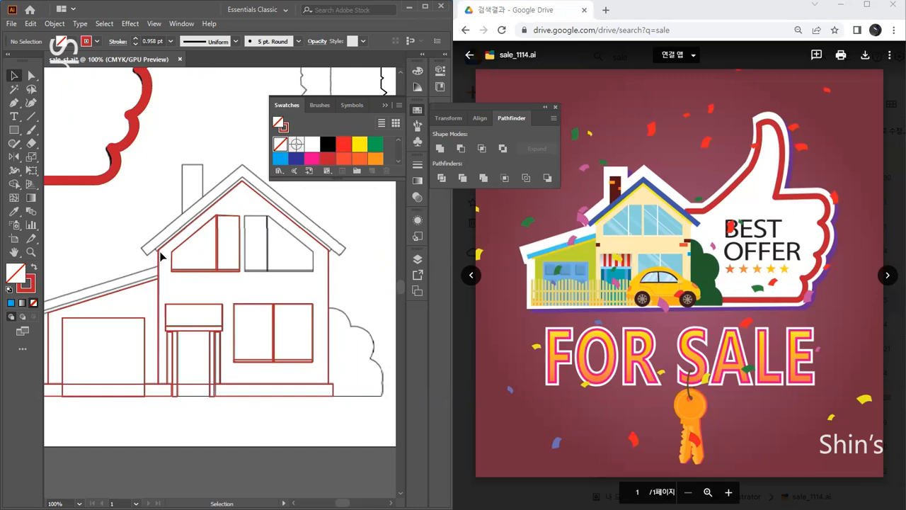
drag(122, 290, 178, 275)
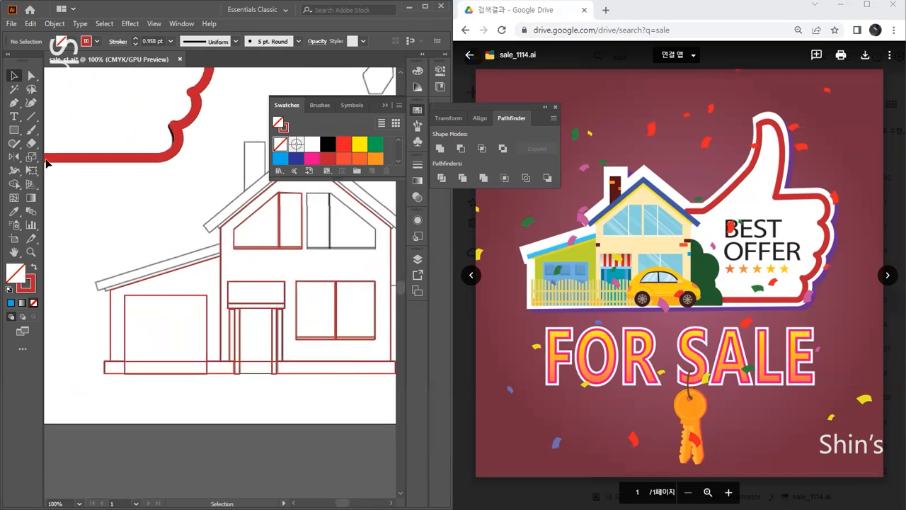
click(13, 103)
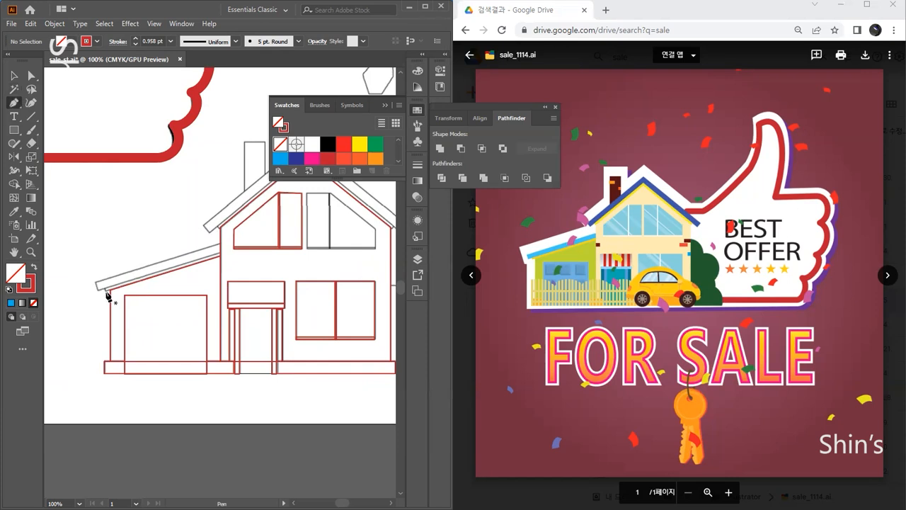
click(14, 130)
drag(95, 259, 204, 256)
key(v)
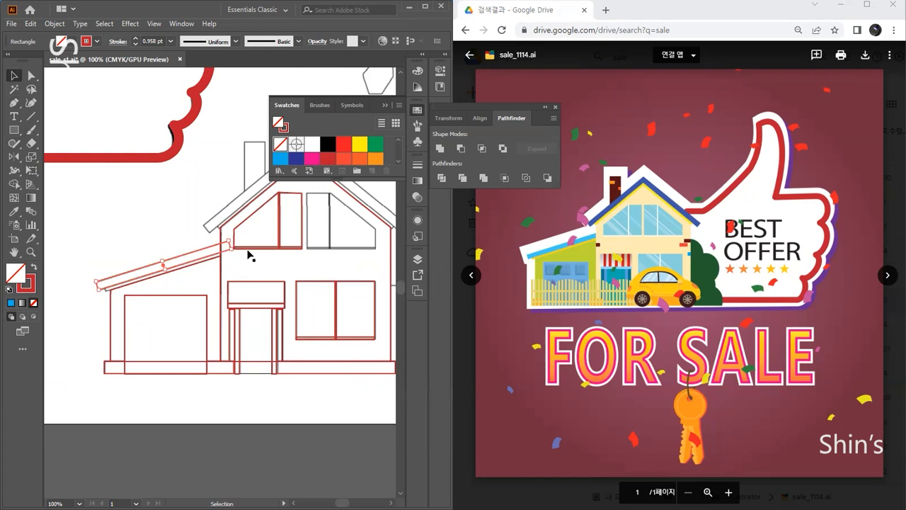
- Trim the annex roof slab flush with the main house wall and add the thin trim strip beneath it
scroll(255, 244, up, 3)
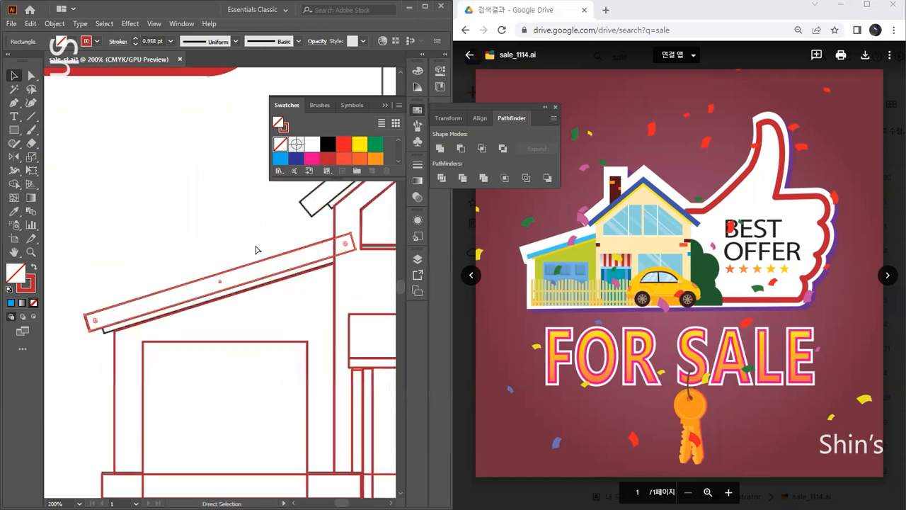
drag(262, 274, 303, 257)
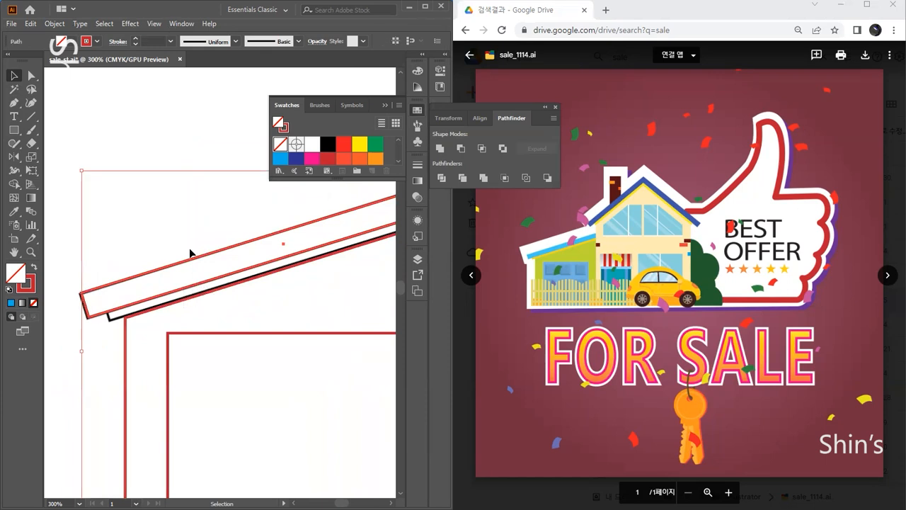
drag(198, 287, 218, 291)
drag(324, 290, 259, 355)
mouse_move(237, 300)
mouse_down()
mouse_move(245, 317)
mouse_move(237, 283)
mouse_move(191, 316)
mouse_up()
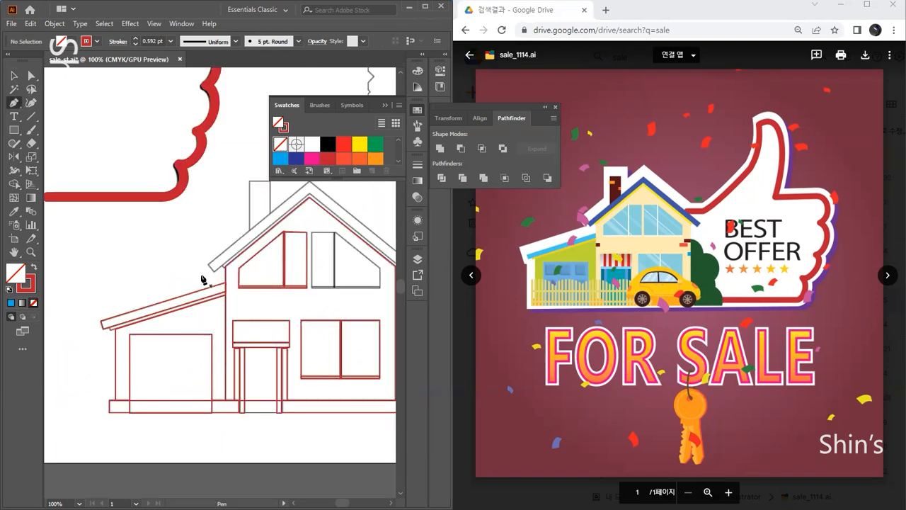
- Trace the thin trim band under the main gable roof with the Pen tool as a closed path, and deselect it
key(ctrl+plus)
drag(249, 273, 137, 323)
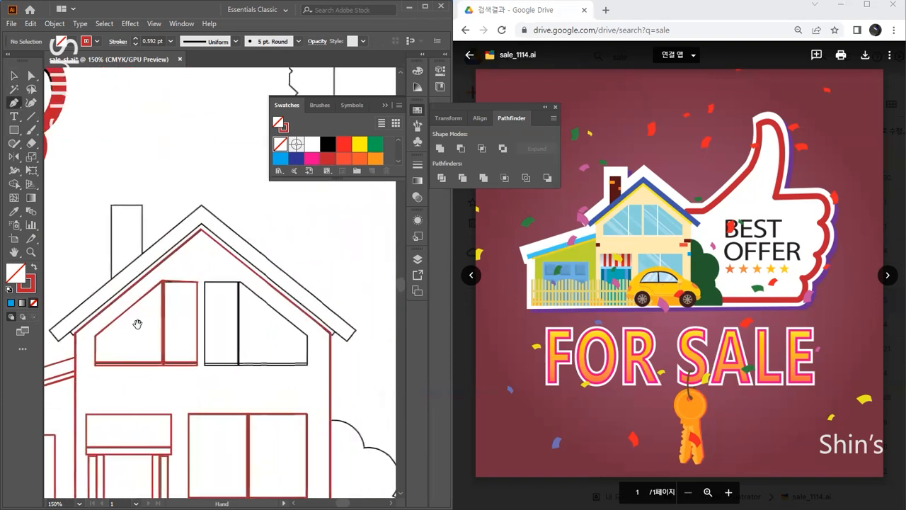
click(74, 338)
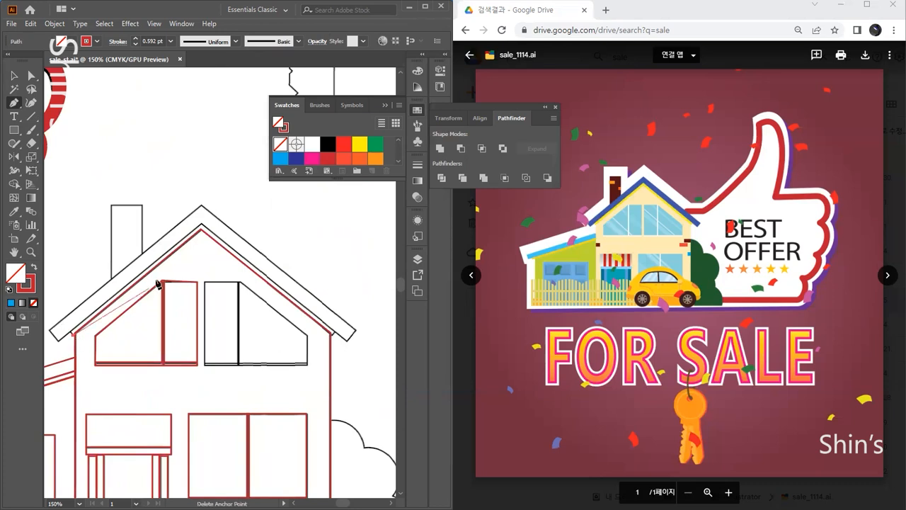
click(202, 228)
click(332, 336)
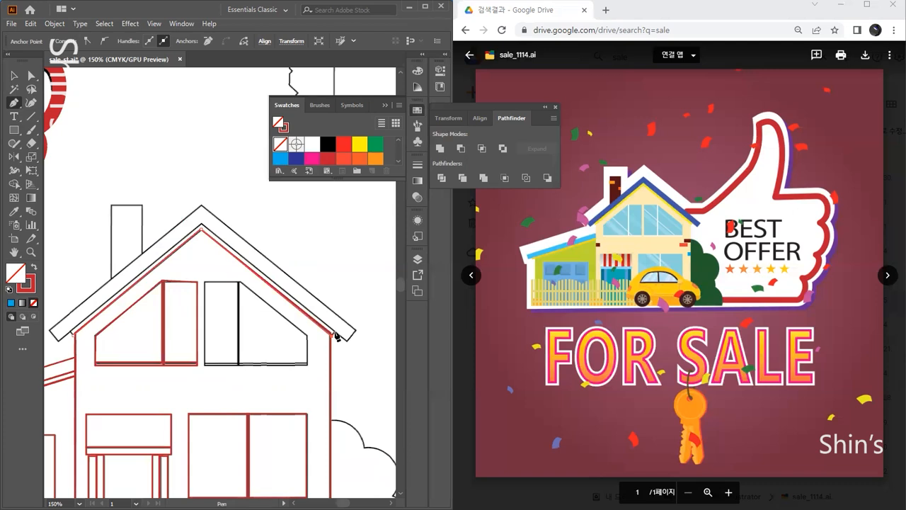
click(201, 227)
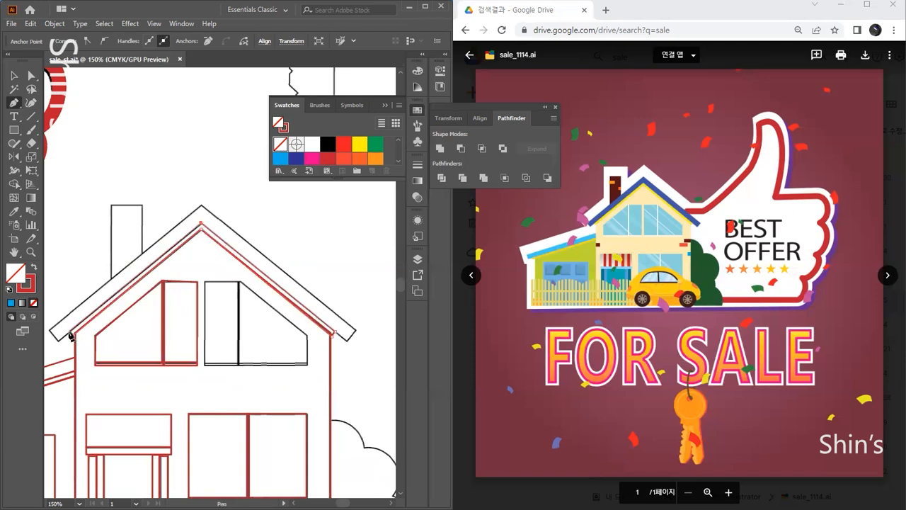
click(14, 75)
click(271, 208)
click(337, 338)
- Trace the thick outer band of the main gable roof with the Pen tool as a closed six-corner path, and deselect it
key(p)
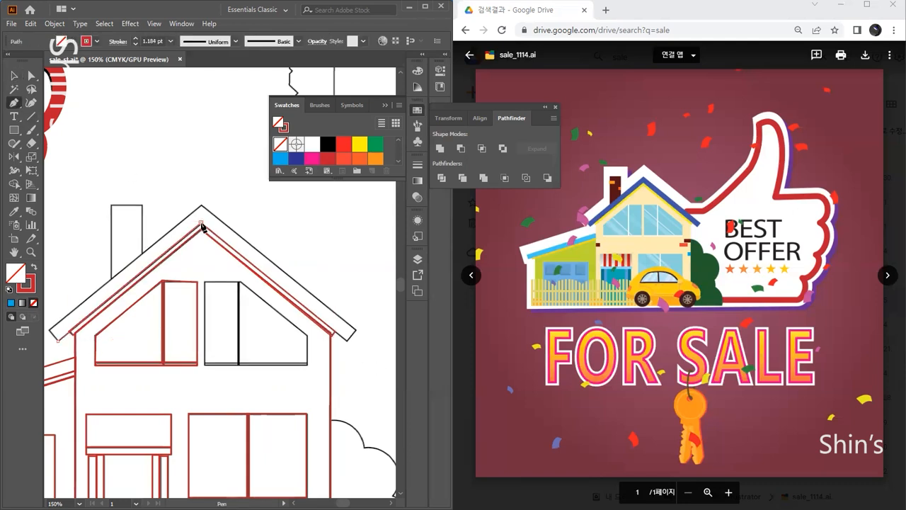
click(201, 225)
click(346, 341)
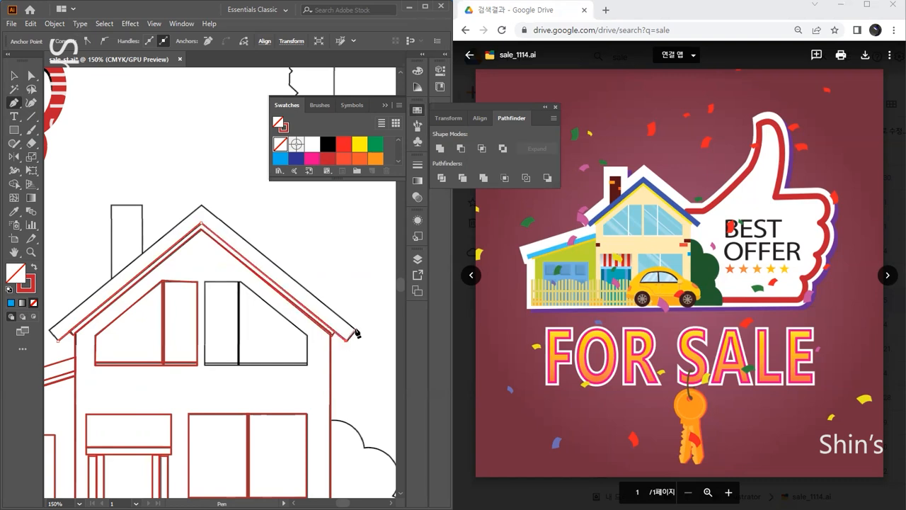
click(356, 331)
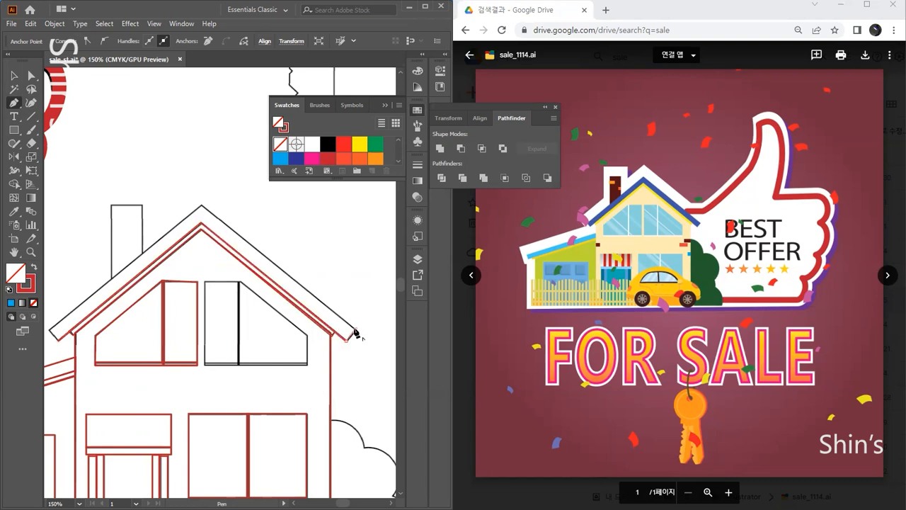
click(201, 207)
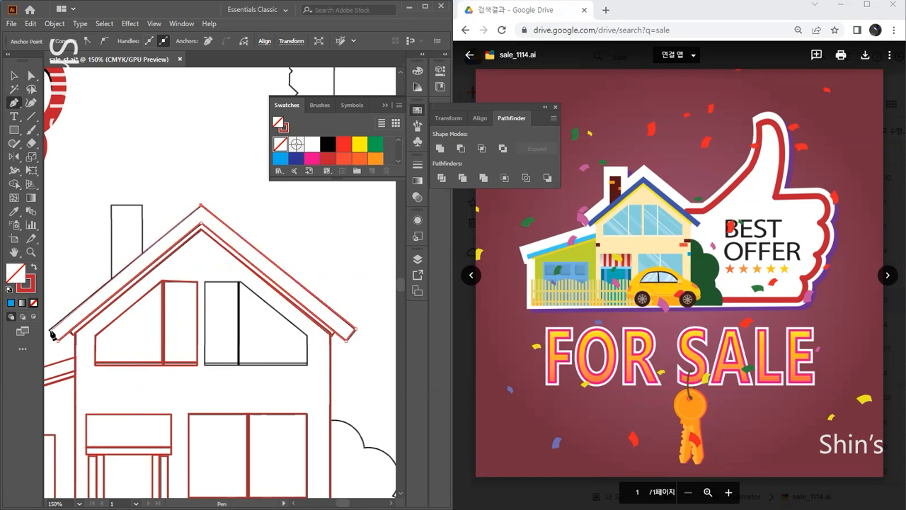
click(49, 331)
click(68, 340)
click(14, 75)
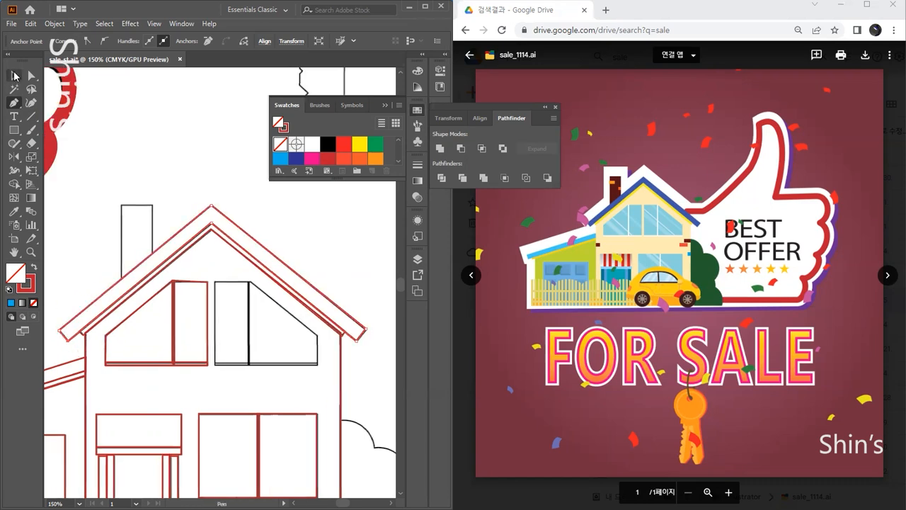
click(182, 131)
key(space)
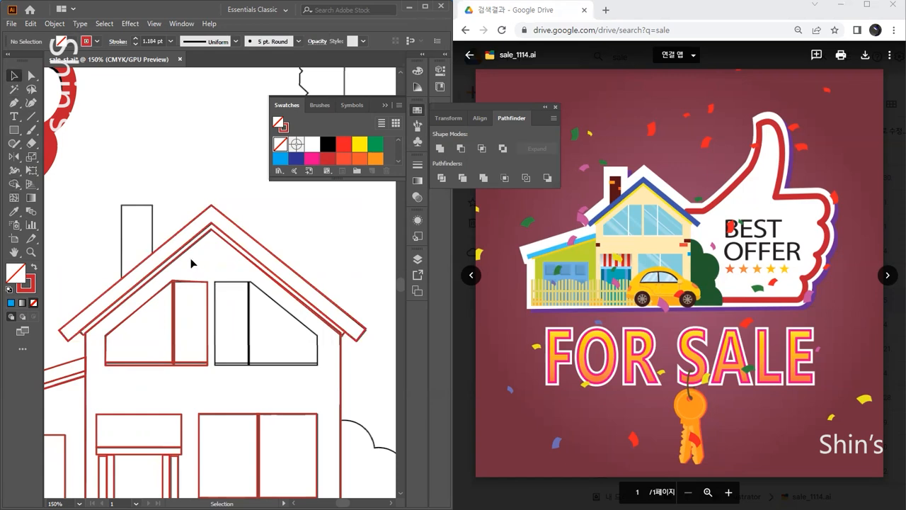
- Draw the chimney as a tall narrow rectangle overlapping the gable roof's left slope, and deselect it
drag(146, 252, 193, 253)
click(14, 129)
drag(171, 208, 203, 293)
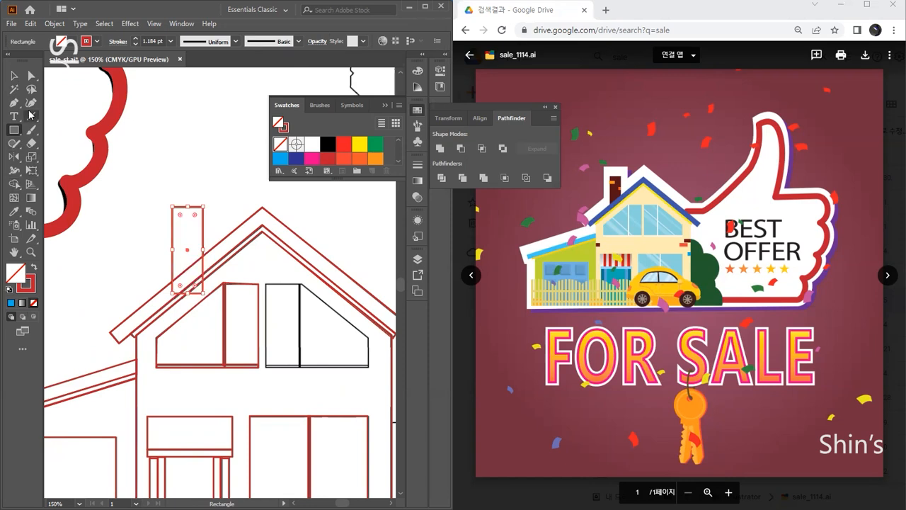
click(14, 76)
click(165, 129)
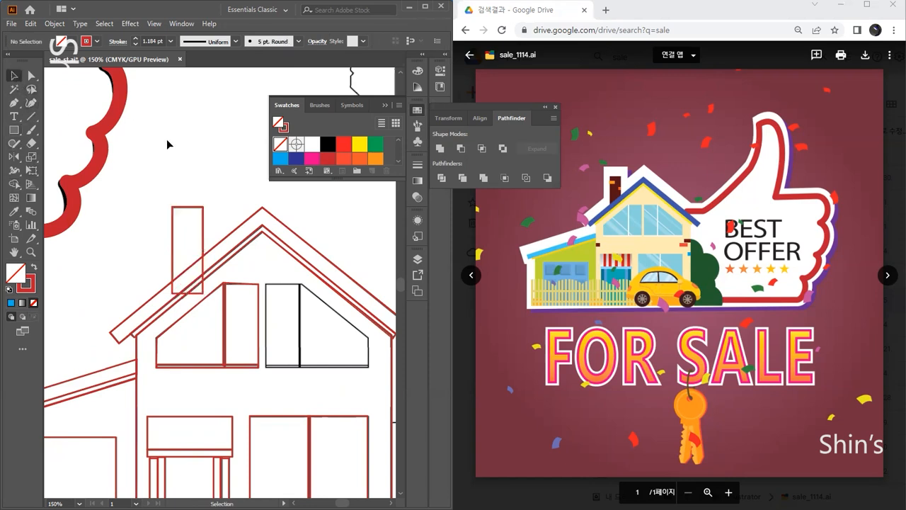
- Mirror a copy of the left gable window across a vertical axis through the roof peak
key(ctrl+minus)
drag(213, 264, 199, 239)
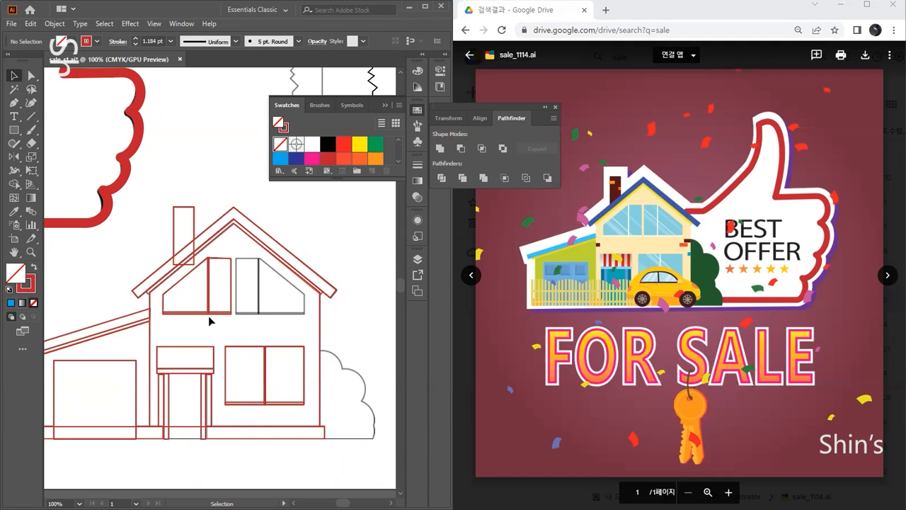
click(196, 300)
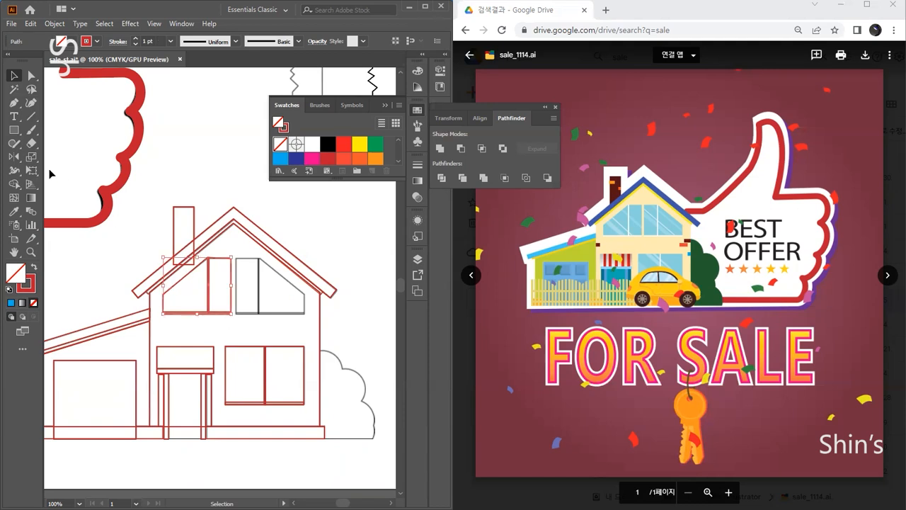
click(15, 157)
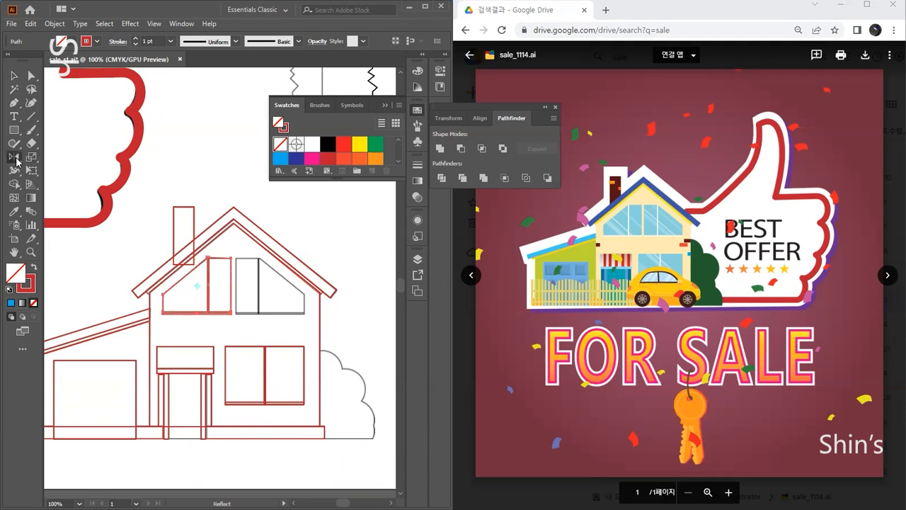
alt+click(234, 254)
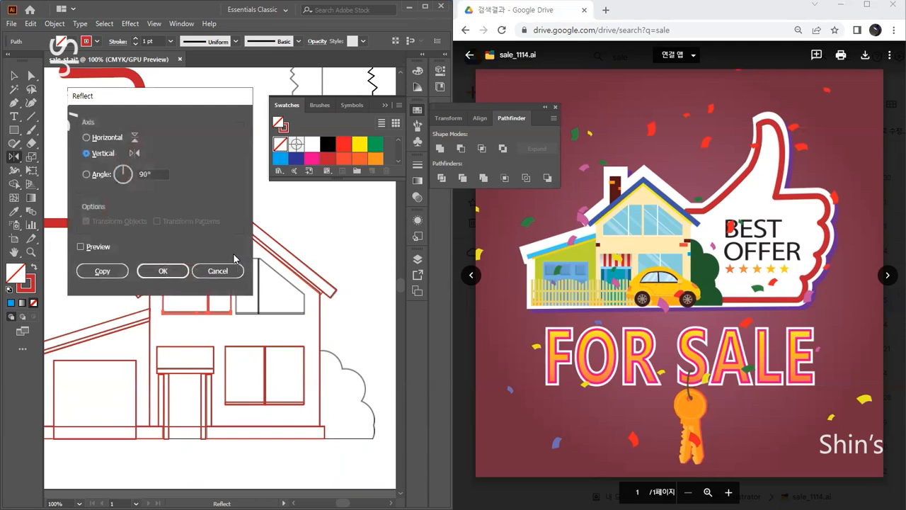
click(105, 269)
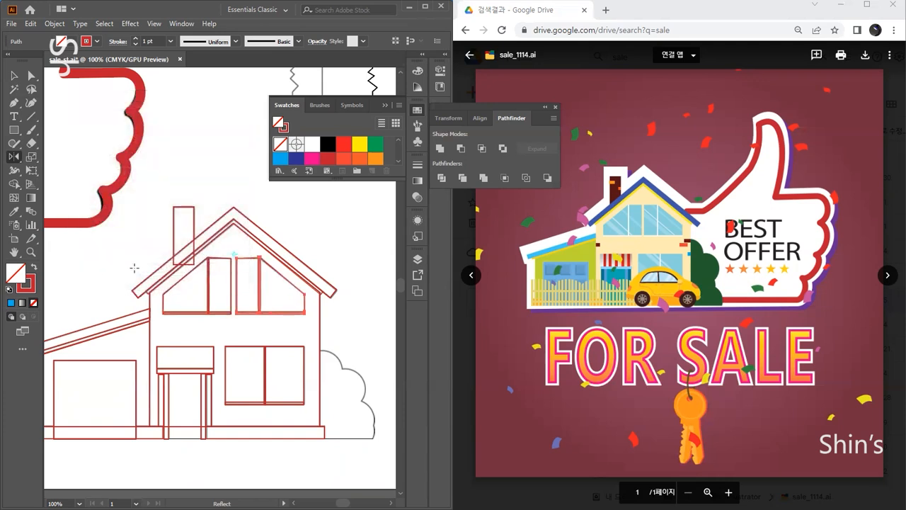
- Trace the rounded lobes of the bush beside the house with a green-stroked circle and three copies of it
drag(237, 325, 175, 236)
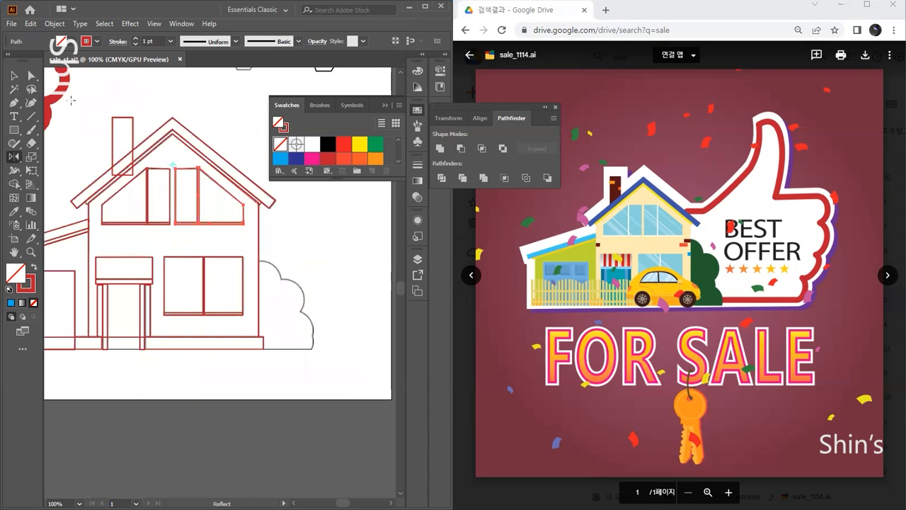
drag(13, 130, 45, 158)
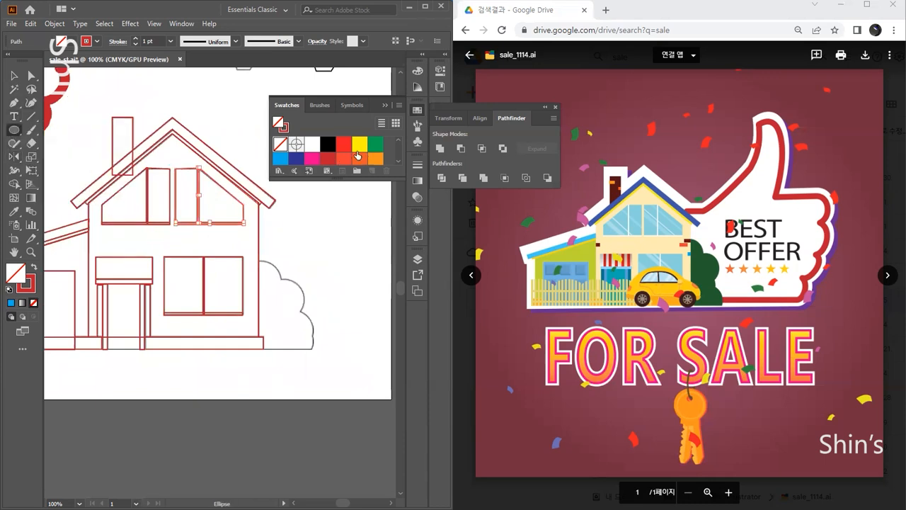
click(29, 289)
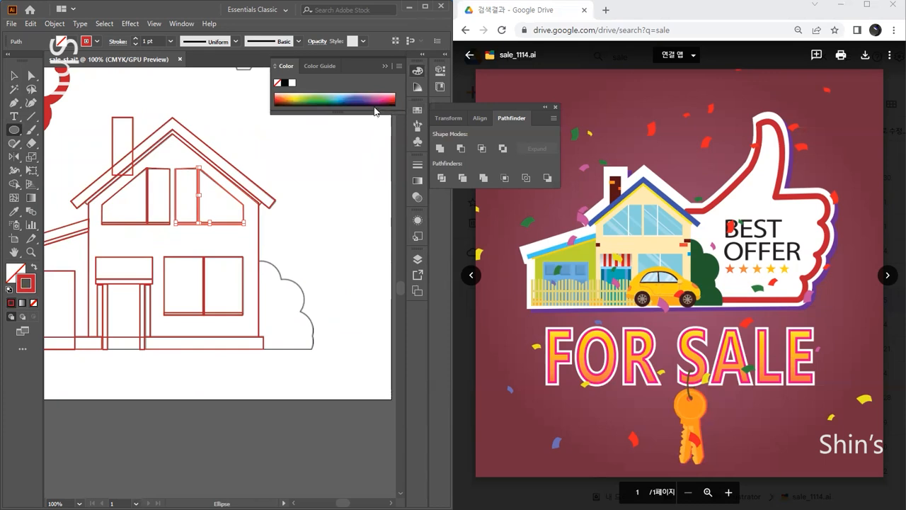
click(324, 98)
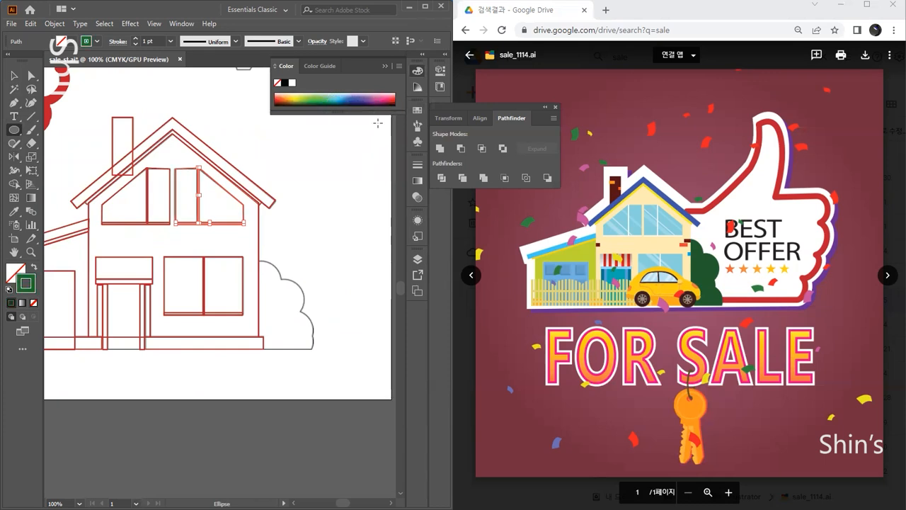
click(417, 72)
drag(254, 279, 275, 299)
click(13, 75)
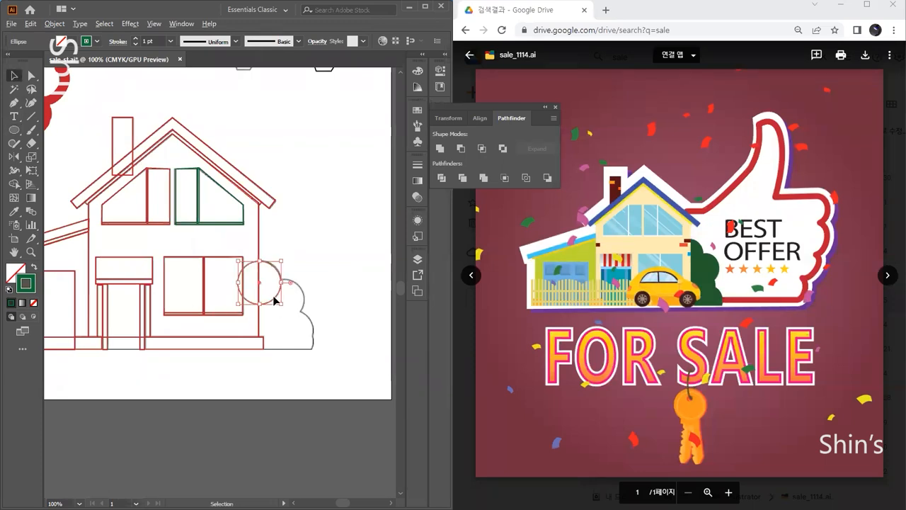
alt+drag(275, 300, 307, 359)
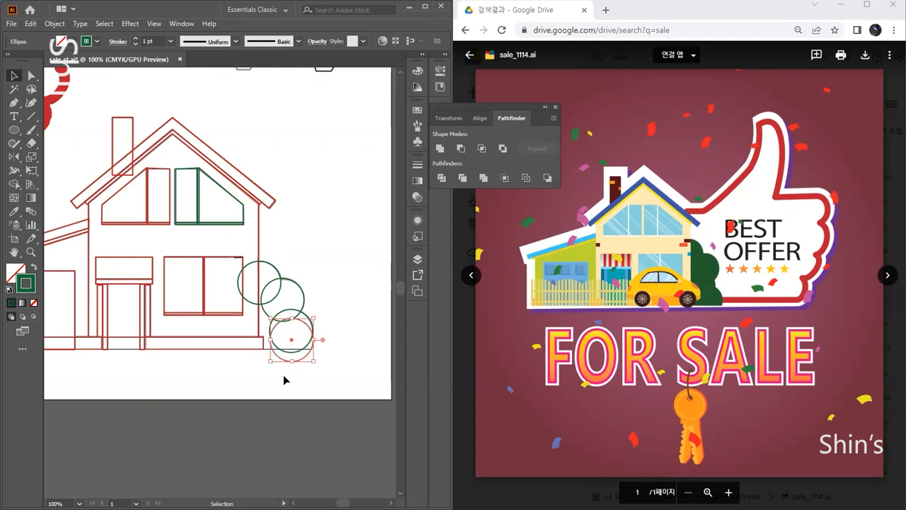
- Draw a horizontal line along the bush's base and a vertical line through its house side, and deselect
click(31, 116)
drag(322, 348, 246, 351)
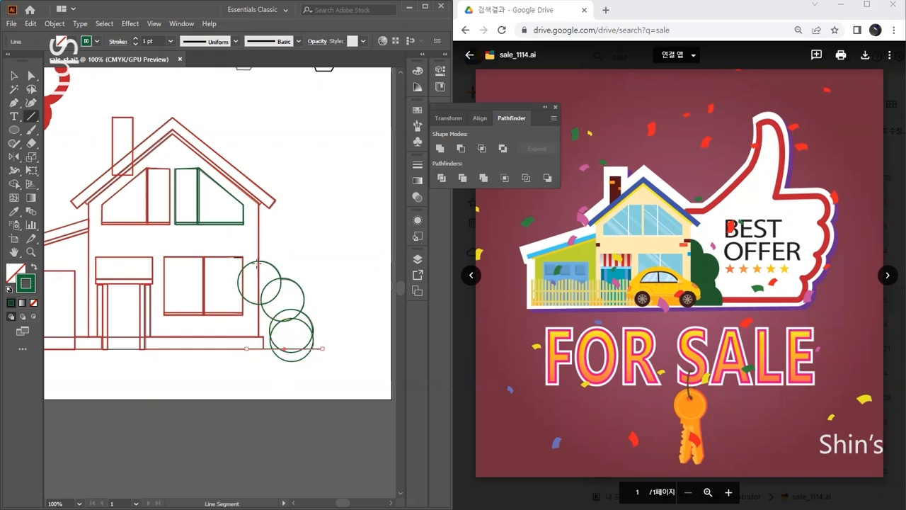
drag(249, 245, 260, 359)
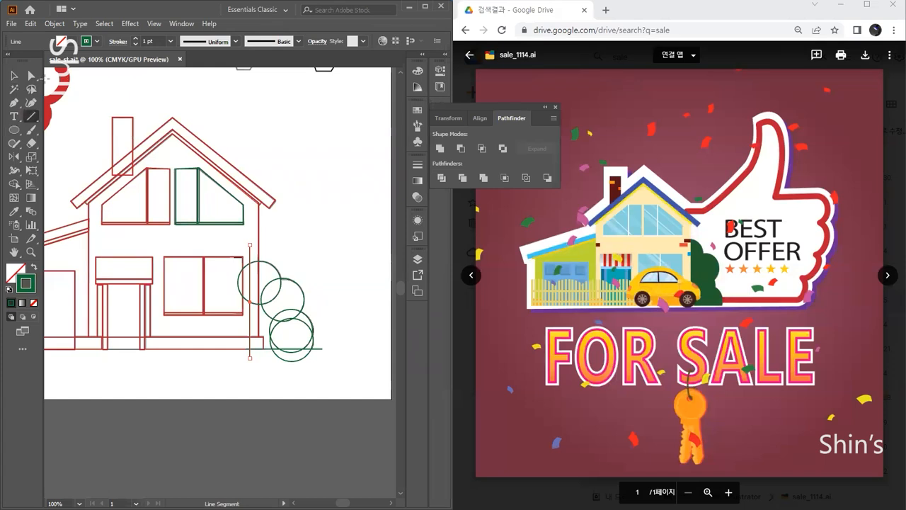
click(14, 75)
click(291, 166)
- Set the stroke weight of the bush's circles and both construction lines to 3 pt
drag(333, 286, 273, 378)
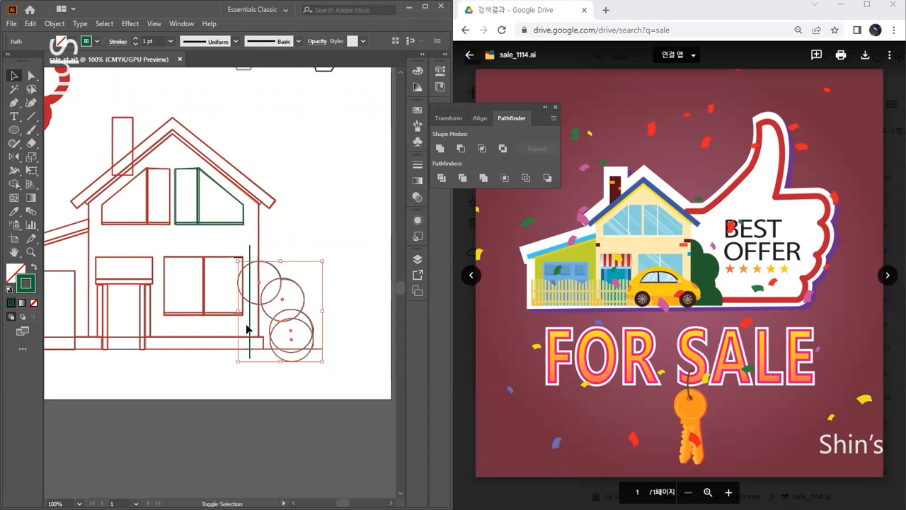
shift+click(249, 328)
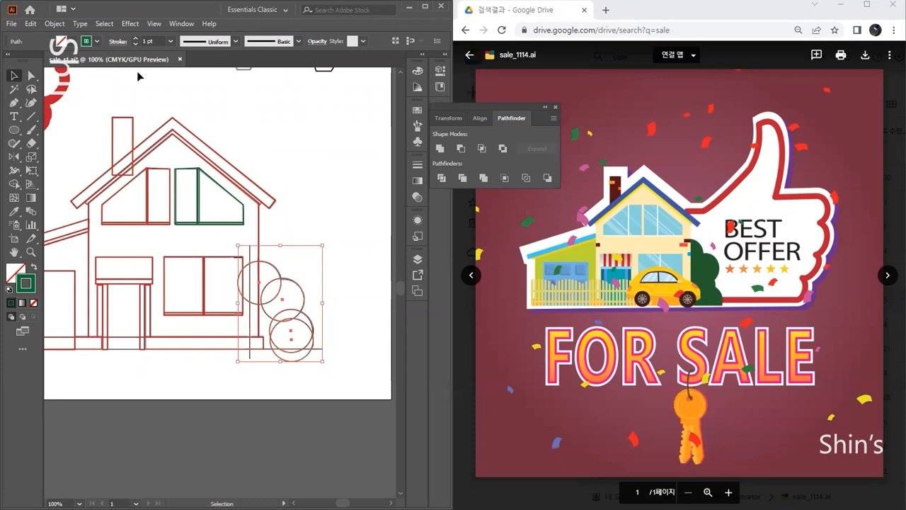
click(135, 38)
click(135, 38)
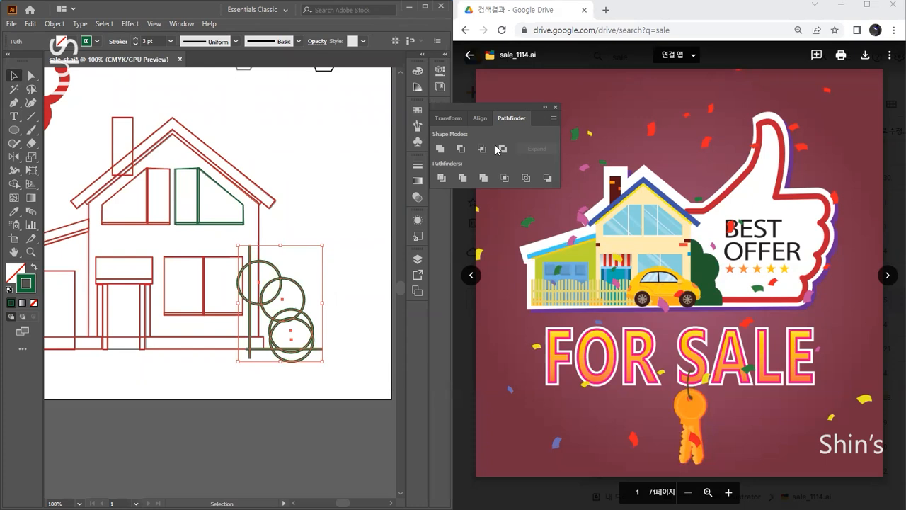
- Recolor the right gable window's stroke red to match the rest of the house, and deselect it
click(188, 172)
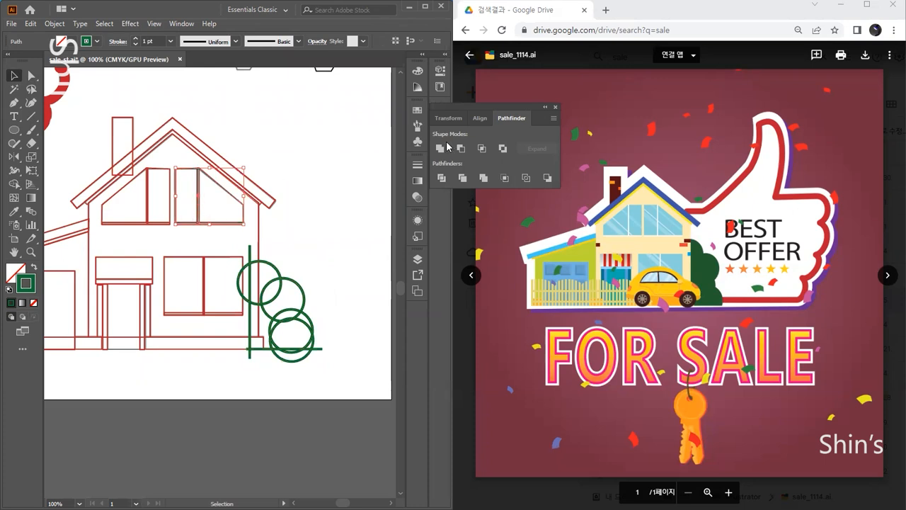
click(418, 111)
click(322, 158)
click(322, 221)
- Divide the bush's circles and lines into separate pieces, and give them a dark green fill with no stroke
drag(344, 266, 277, 376)
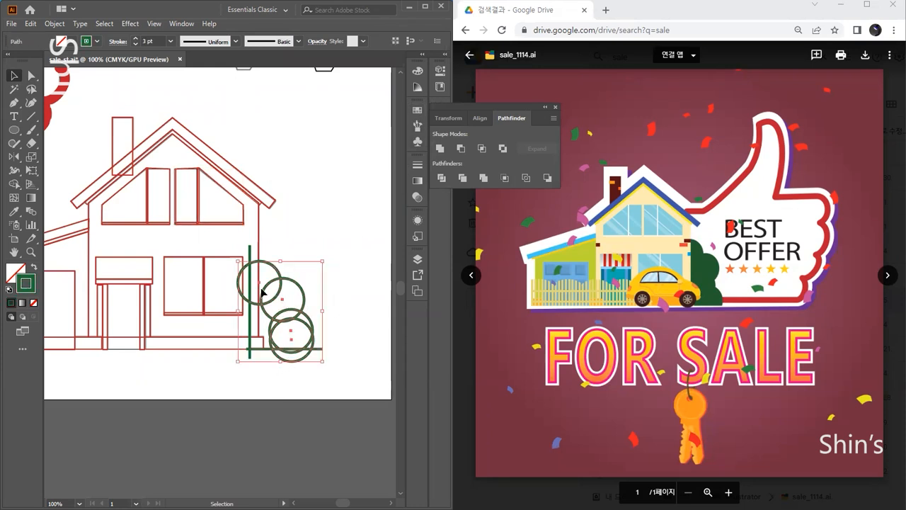
shift+click(250, 326)
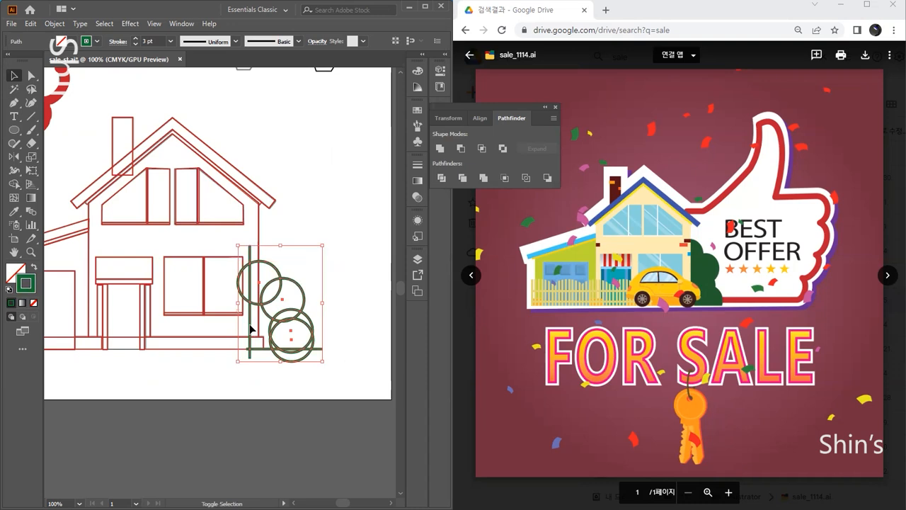
click(441, 178)
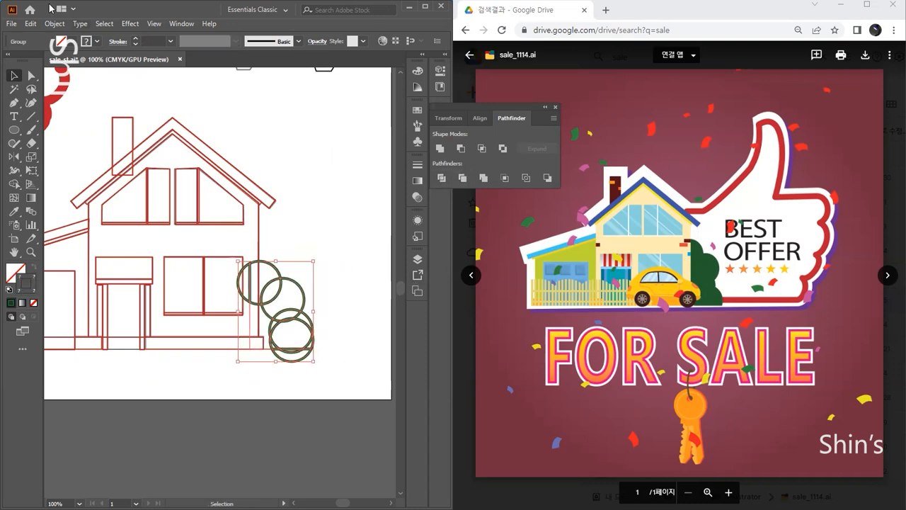
click(12, 303)
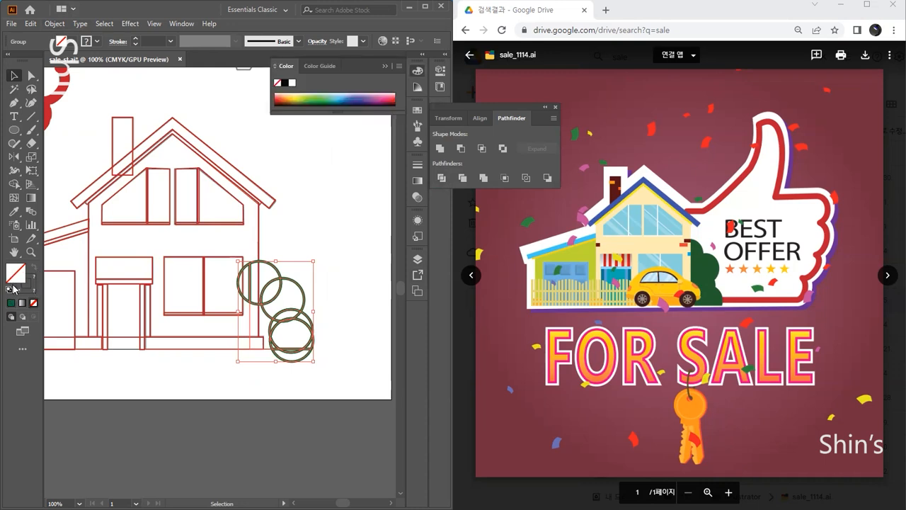
click(12, 303)
click(34, 302)
click(15, 271)
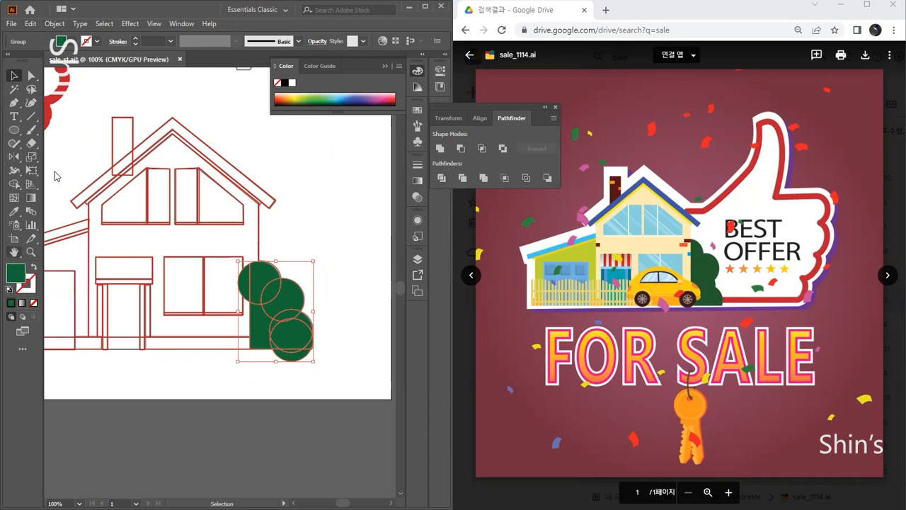
- Ungroup the divided bush and delete the pieces left of the vertical line and below the base line
click(54, 23)
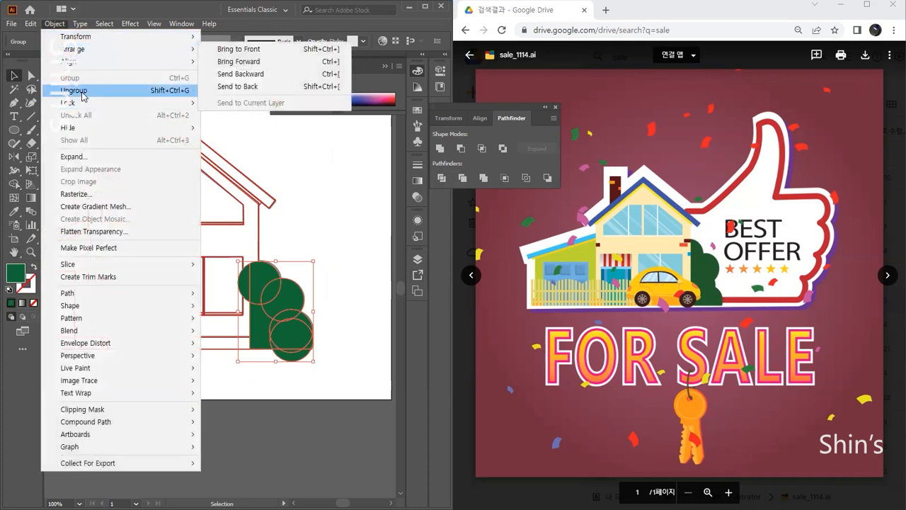
click(70, 90)
click(297, 232)
drag(242, 290, 184, 369)
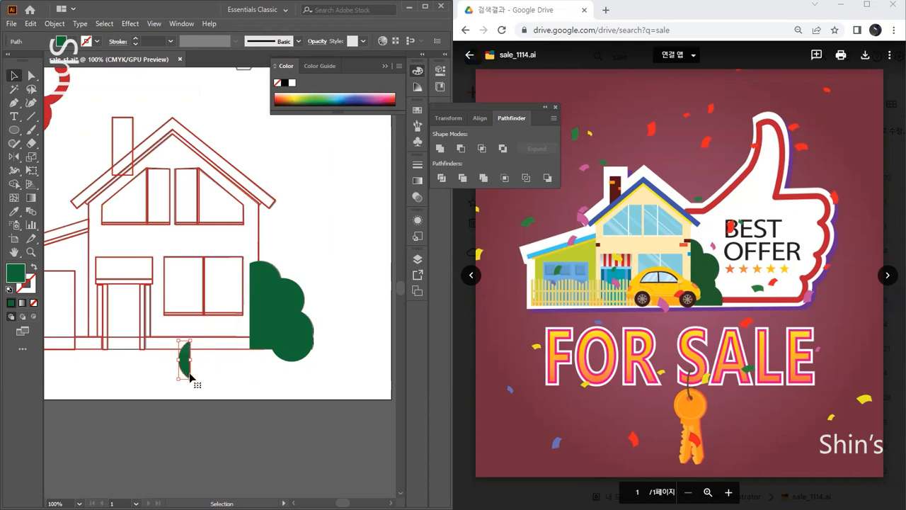
key(Delete)
click(300, 358)
key(Delete)
click(294, 349)
click(316, 356)
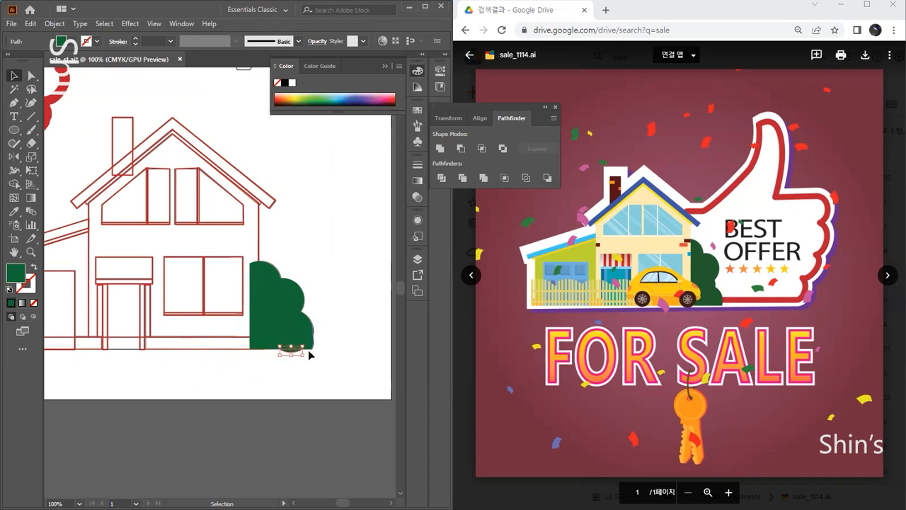
- Unite the remaining bush pieces into one shape, and deselect it
drag(324, 270, 272, 362)
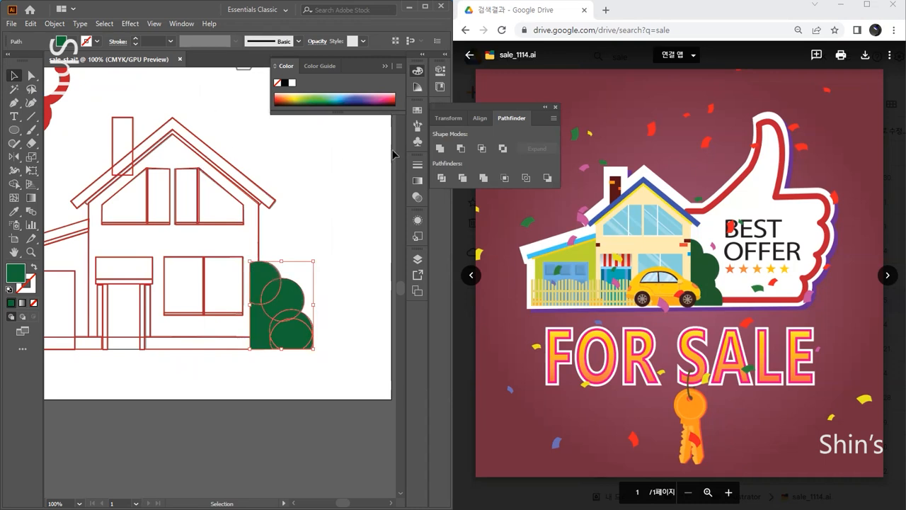
click(439, 147)
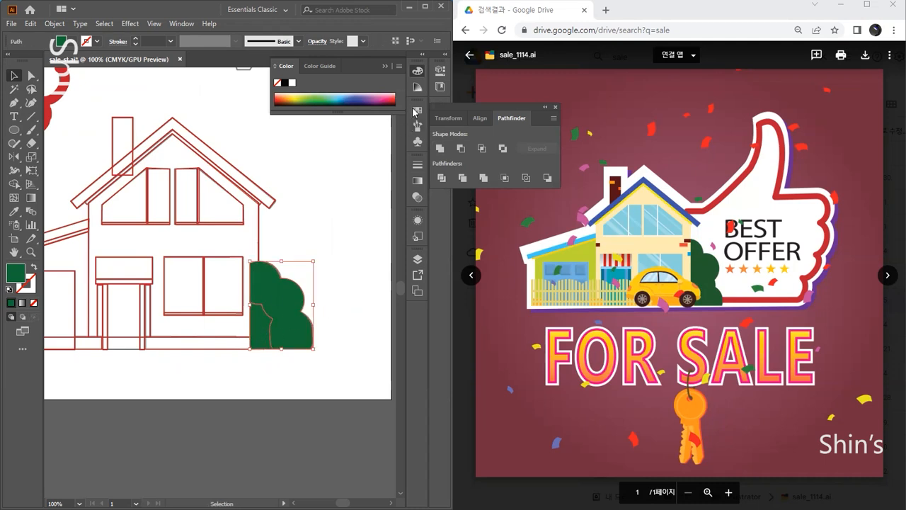
click(439, 148)
click(373, 247)
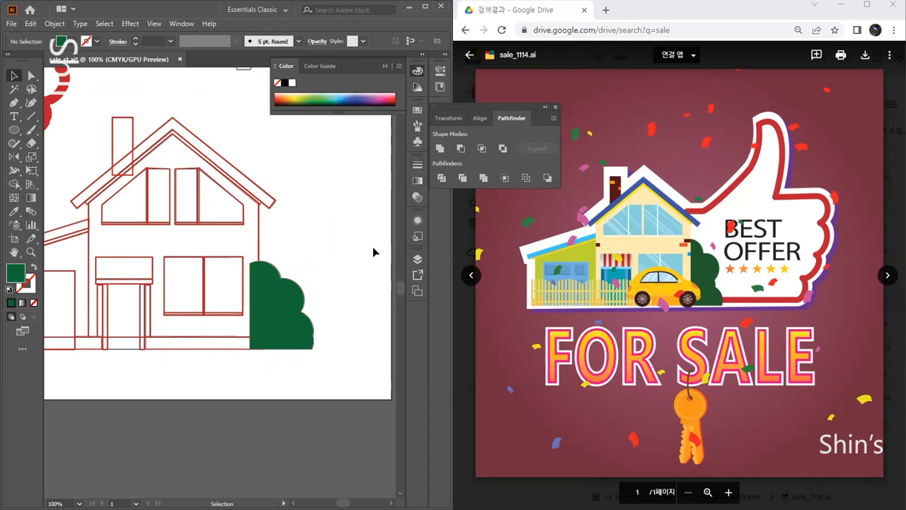
- Adjust the top anchor points of the left gable window's divider to line up with the window's top edge
key(ctrl+minus)
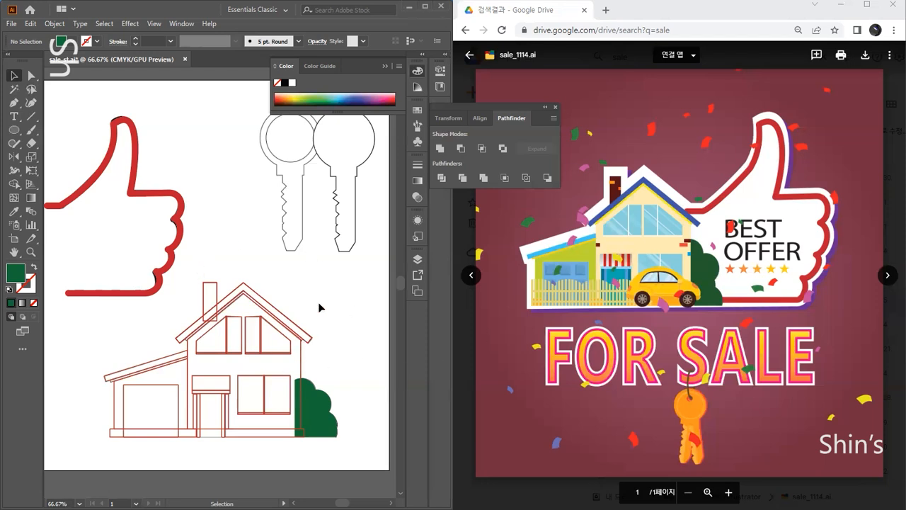
key(ctrl+plus)
key(ctrl+plus)
key(space)
drag(285, 368, 275, 254)
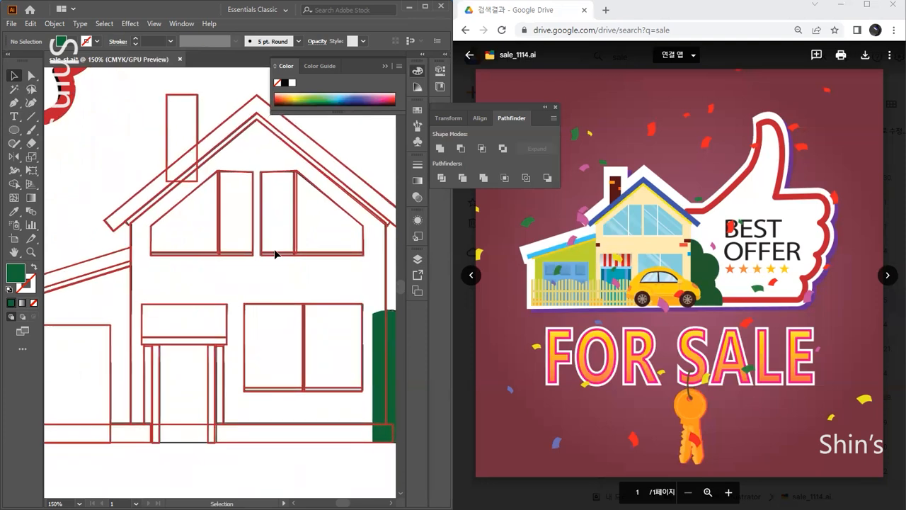
key(a)
click(296, 195)
key(ctrl+plus)
key(ctrl+plus)
key(ctrl+plus)
key(ctrl+plus)
key(space)
drag(268, 97, 283, 409)
mouse_move(221, 150)
mouse_down()
mouse_move(245, 161)
mouse_move(232, 164)
mouse_up()
click(282, 329)
- Nudge the right gable window's divider into line and adjust its top anchor points to meet the window's top edge
key(space)
drag(391, 363, 121, 403)
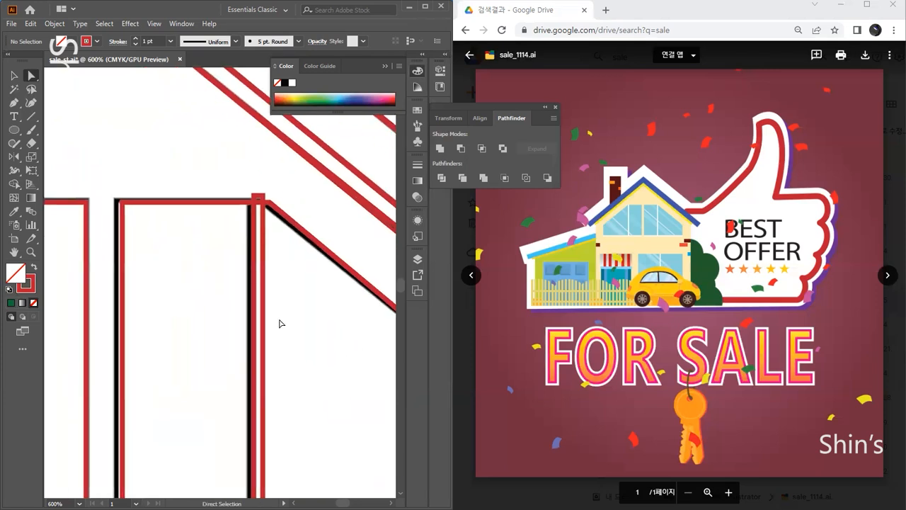
drag(190, 186, 297, 233)
click(297, 235)
click(14, 75)
drag(223, 177, 283, 244)
key(Left)
click(283, 244)
key(a)
drag(226, 173, 257, 202)
click(283, 192)
- Select the main gable roof band and open the PANTONE+ CMYK Uncoated color book
key(space)
drag(298, 400, 288, 259)
scroll(216, 290, down, 4)
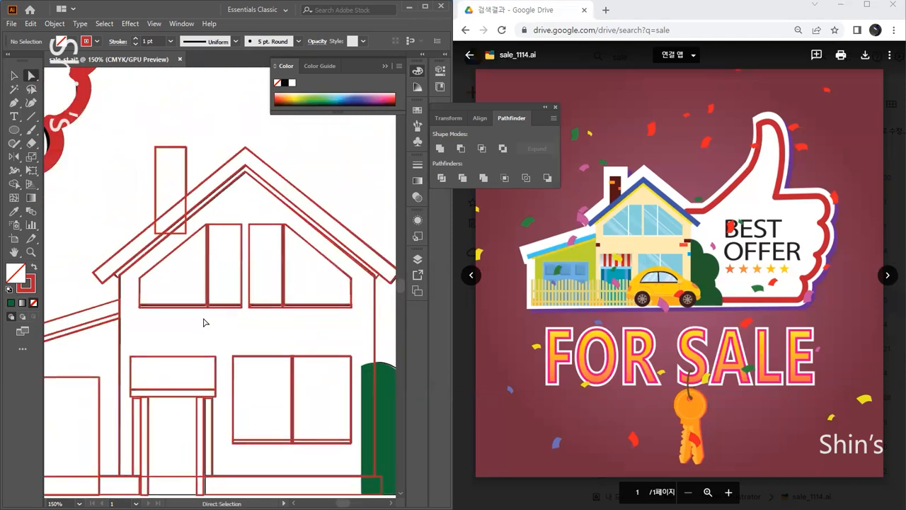
click(337, 218)
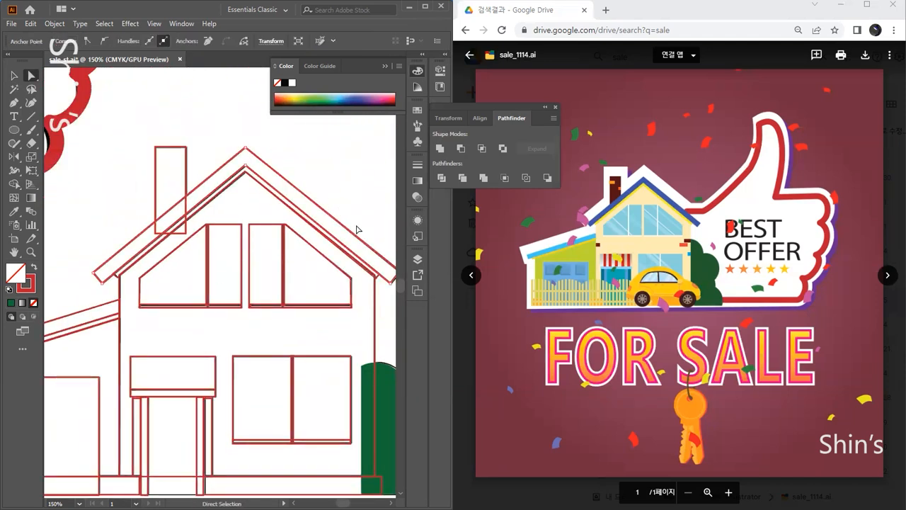
click(417, 124)
click(181, 23)
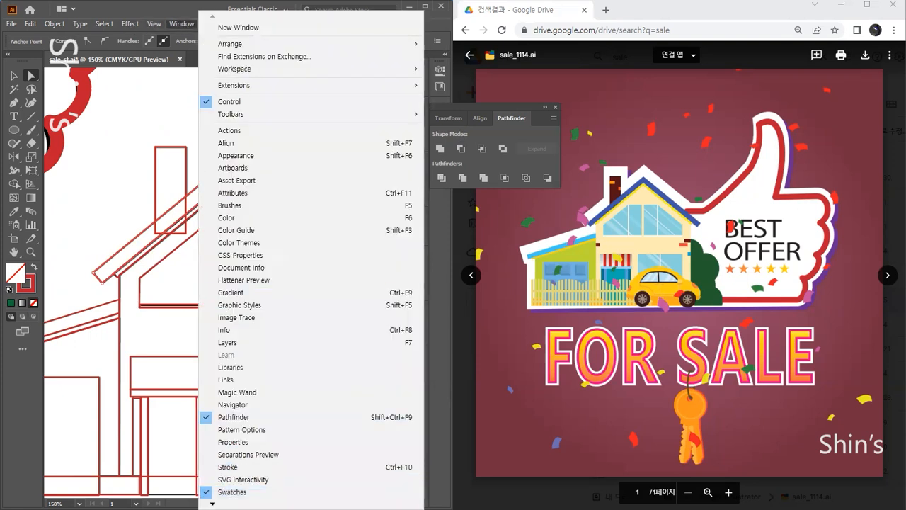
scroll(237, 433, down, 4)
mouse_move(237, 433)
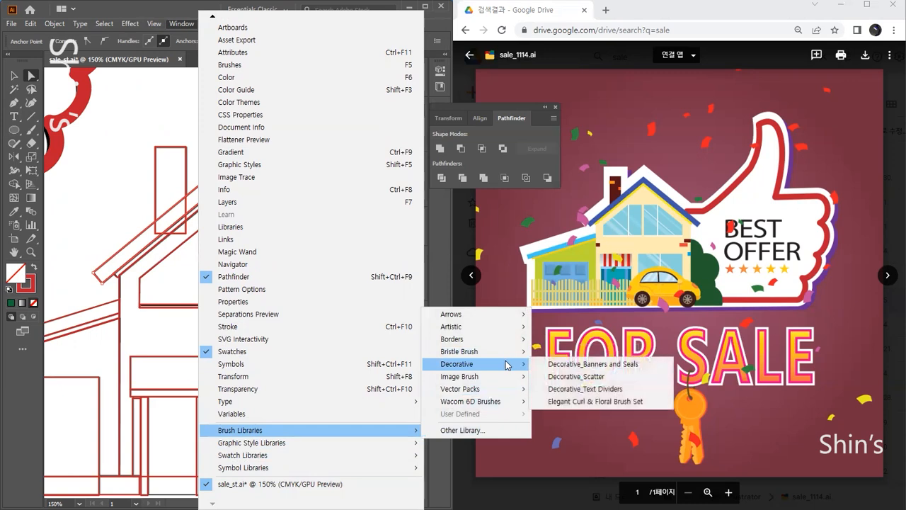
mouse_move(506, 354)
mouse_move(447, 404)
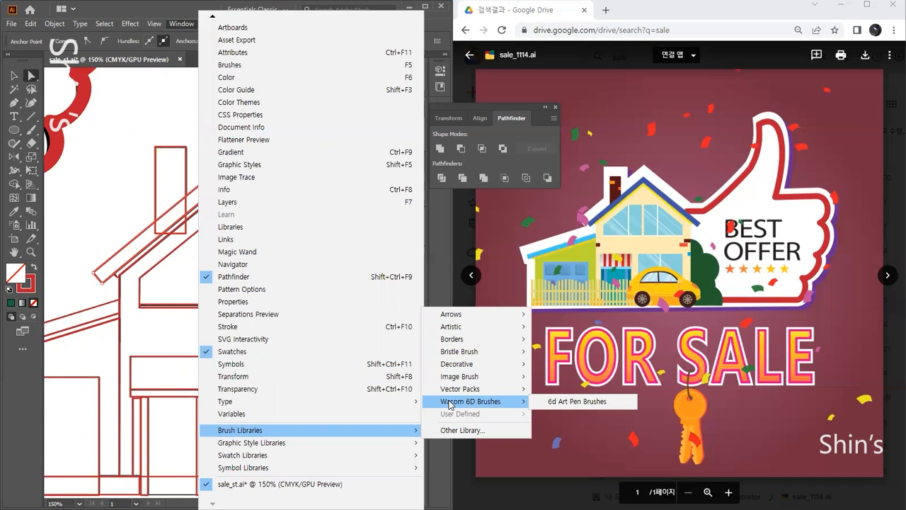
mouse_move(283, 455)
mouse_move(510, 202)
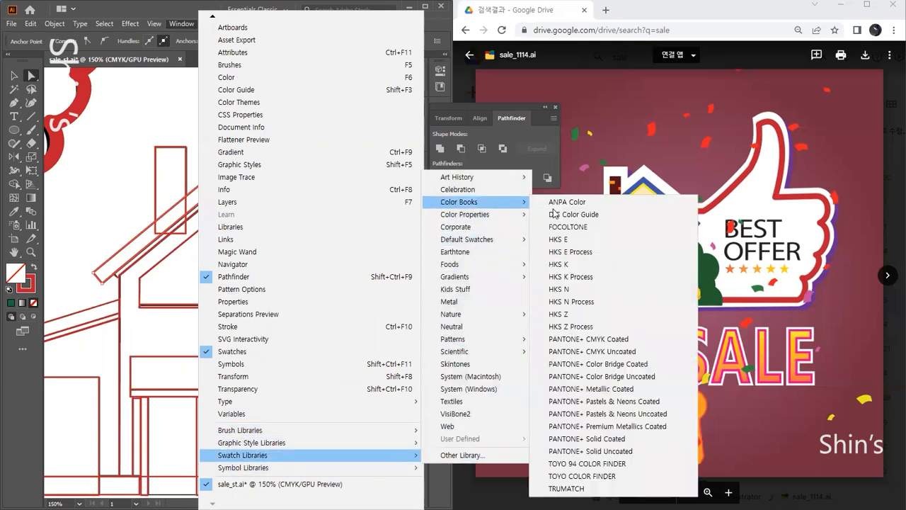
click(592, 351)
- Enlarge the PANTONE+ CMYK Uncoated swatch library to full height and place it beside the artwork, over the reference image's edge
drag(546, 282, 608, 45)
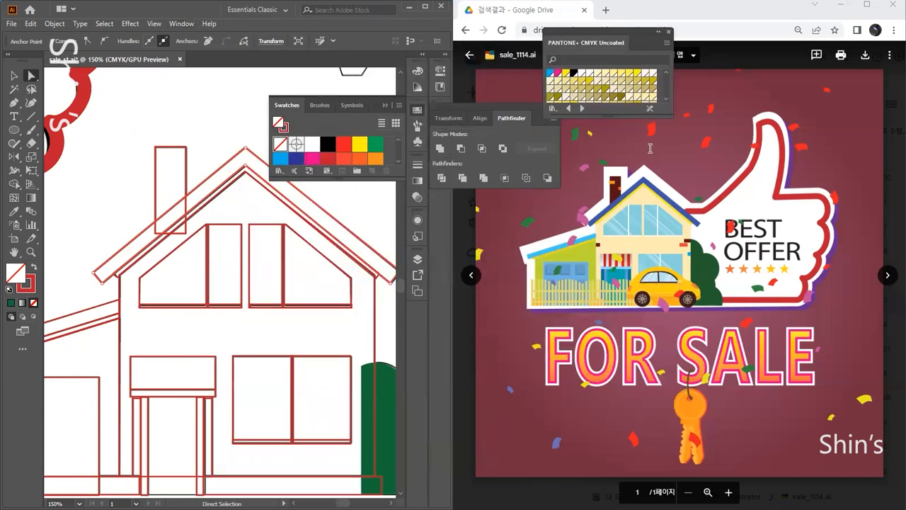
drag(637, 120, 633, 309)
click(188, 11)
drag(618, 116, 604, 453)
drag(579, 43, 485, 24)
drag(498, 470, 501, 495)
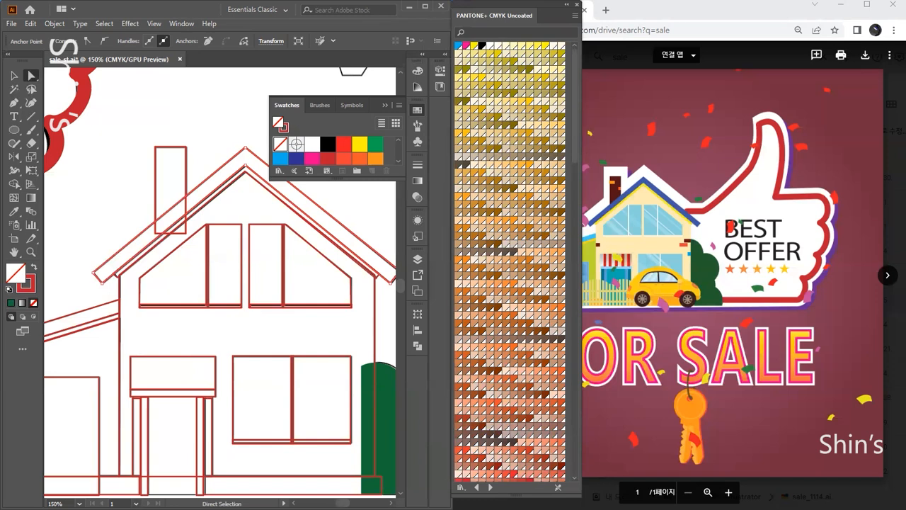
- Fill the main gable roof band with a deep blue PANTONE swatch
key(v)
scroll(521, 220, down, 5)
scroll(521, 220, down, 15)
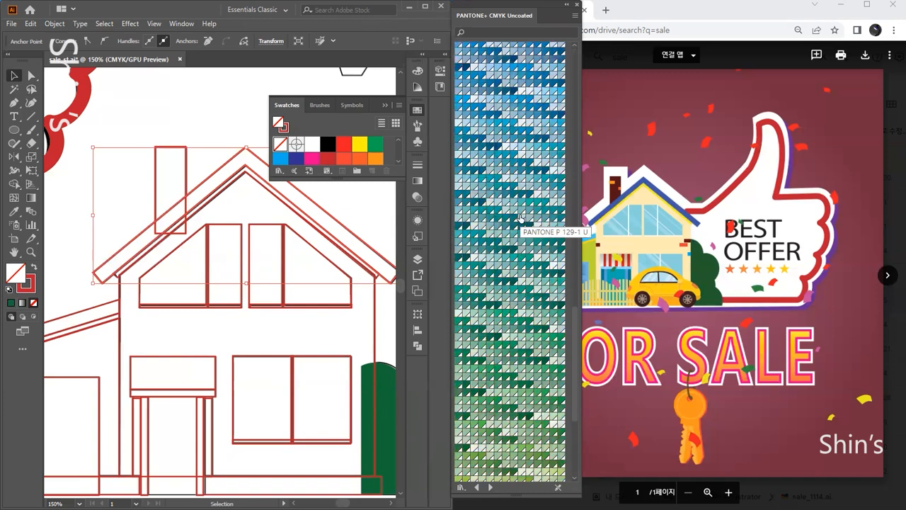
click(499, 113)
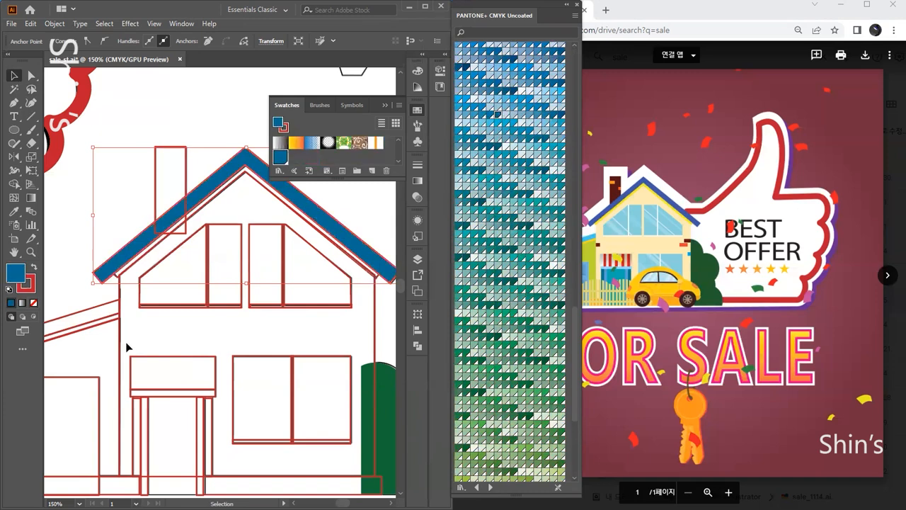
- Fill the thin trim under the main roof with a pale cream yellow PANTONE swatch and deselect it
click(118, 280)
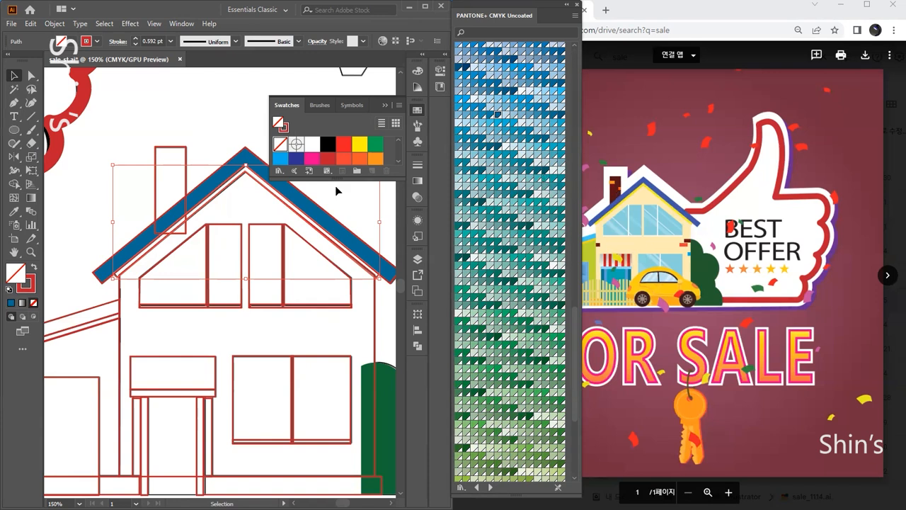
scroll(520, 285, down, 3)
scroll(520, 285, down, 5)
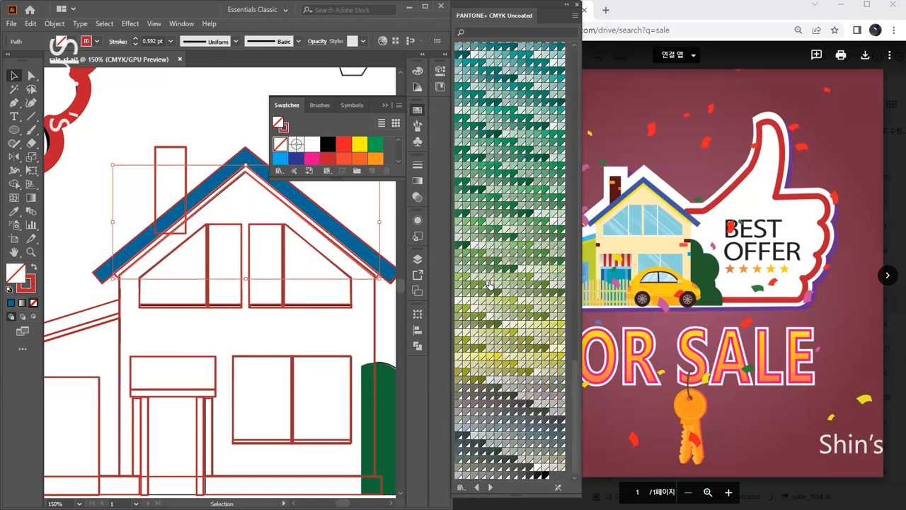
click(554, 350)
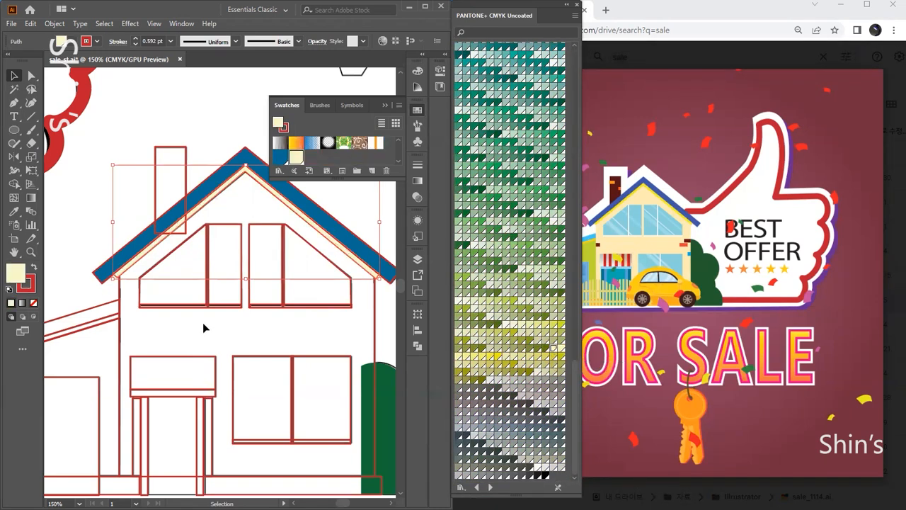
click(369, 335)
- Fill the main house wall with a light beige PANTONE swatch and deselect it
scroll(559, 319, up, 15)
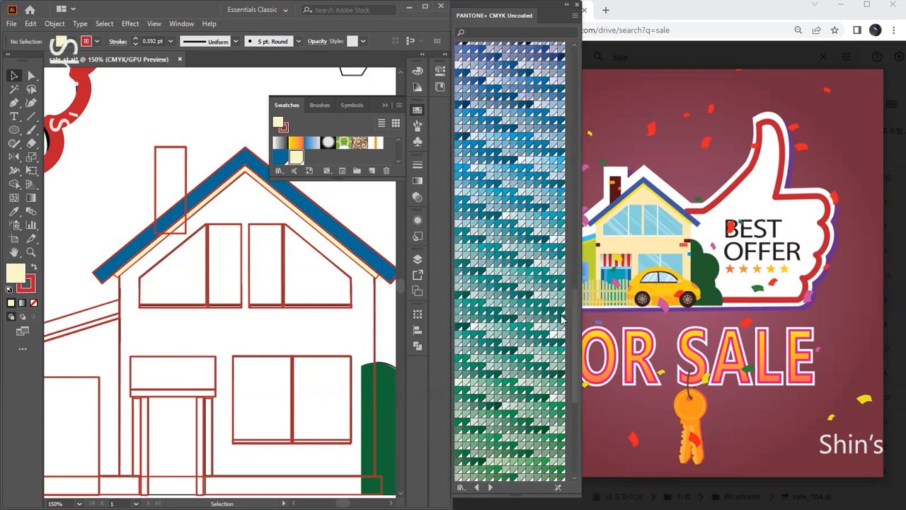
scroll(560, 318, up, 15)
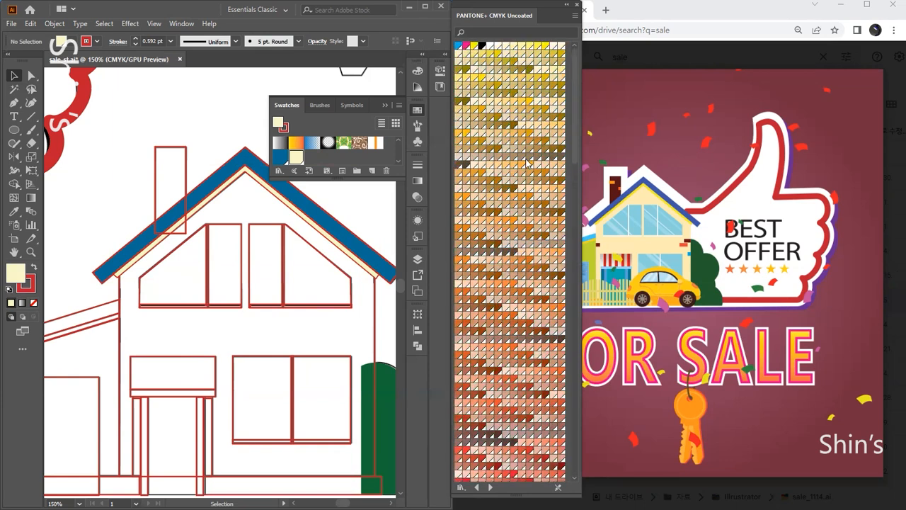
click(554, 110)
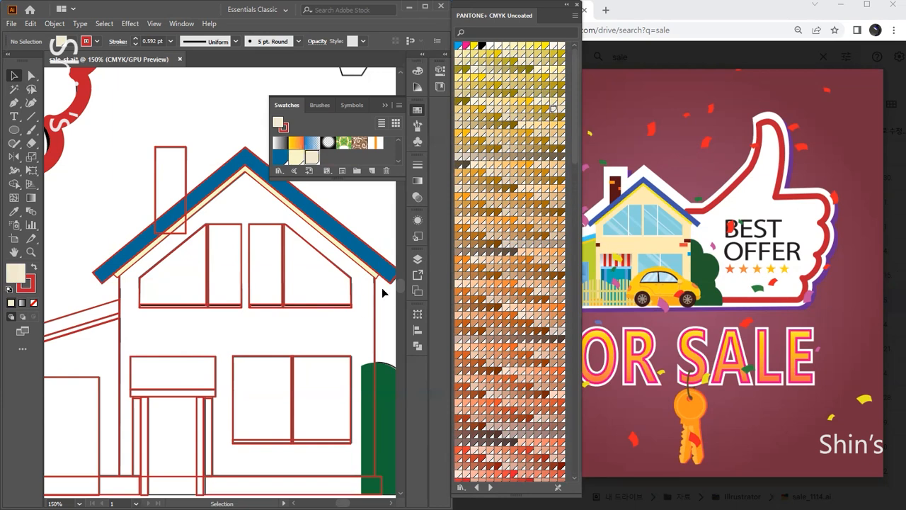
click(377, 339)
scroll(357, 157, down, 3)
click(312, 153)
click(378, 211)
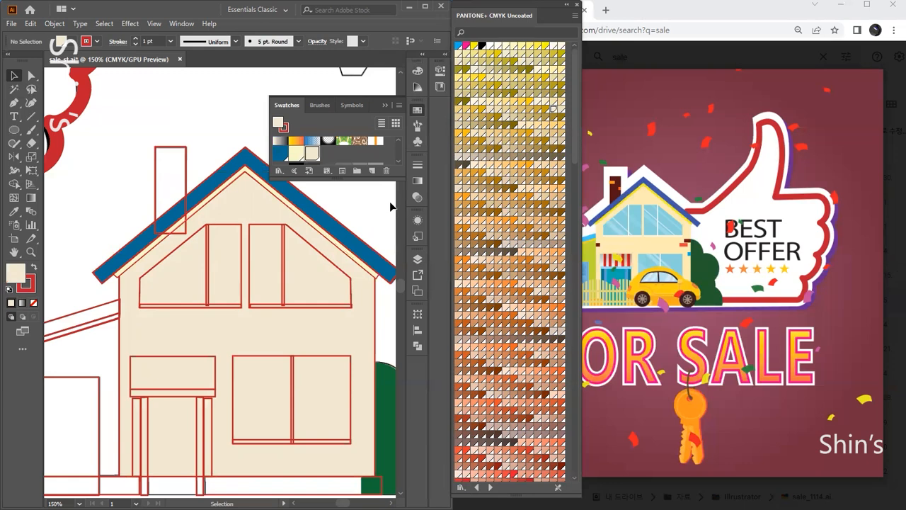
- Fill the base strip under the right part of the main house with a dark navy PANTONE swatch and deselect it
scroll(236, 255, down, 2)
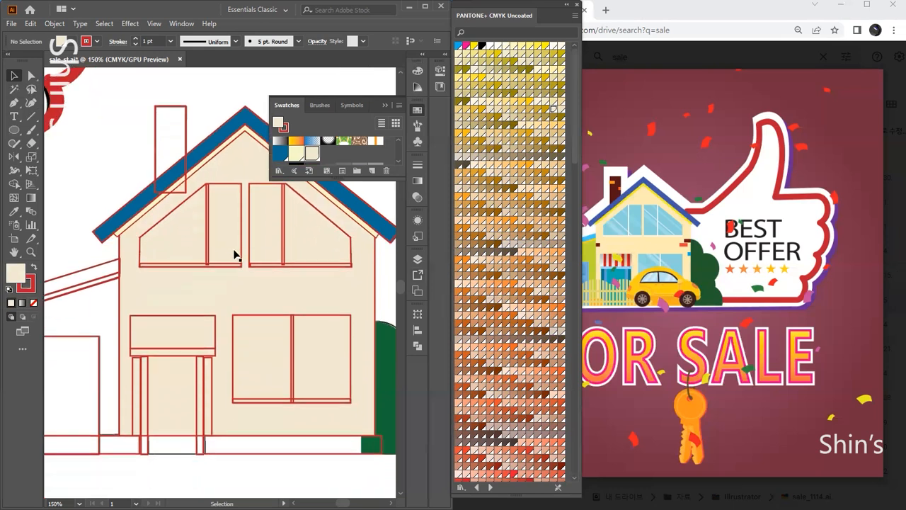
scroll(500, 242, down, 3)
click(289, 453)
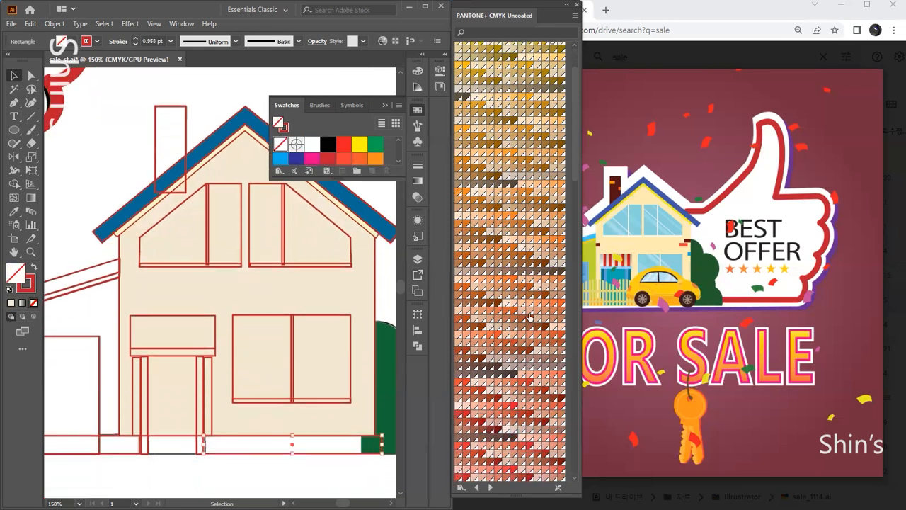
scroll(532, 316, down, 5)
scroll(532, 316, down, 5)
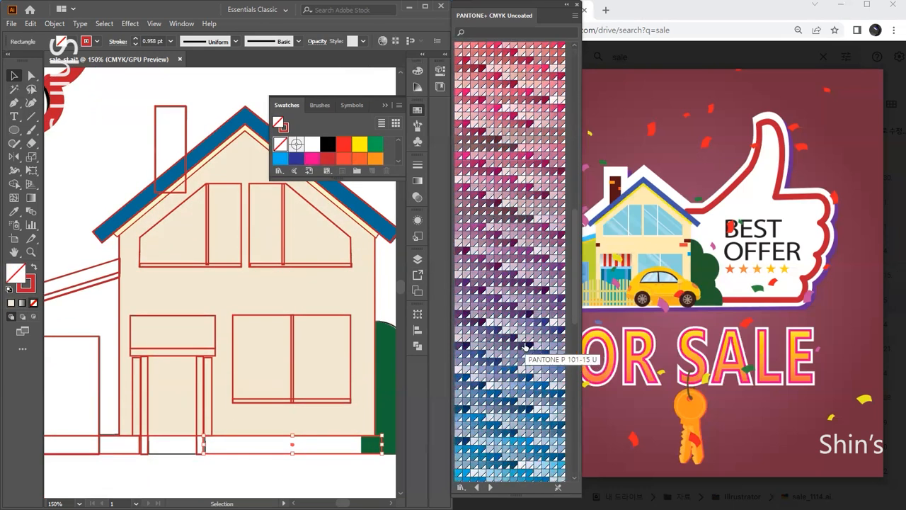
click(522, 345)
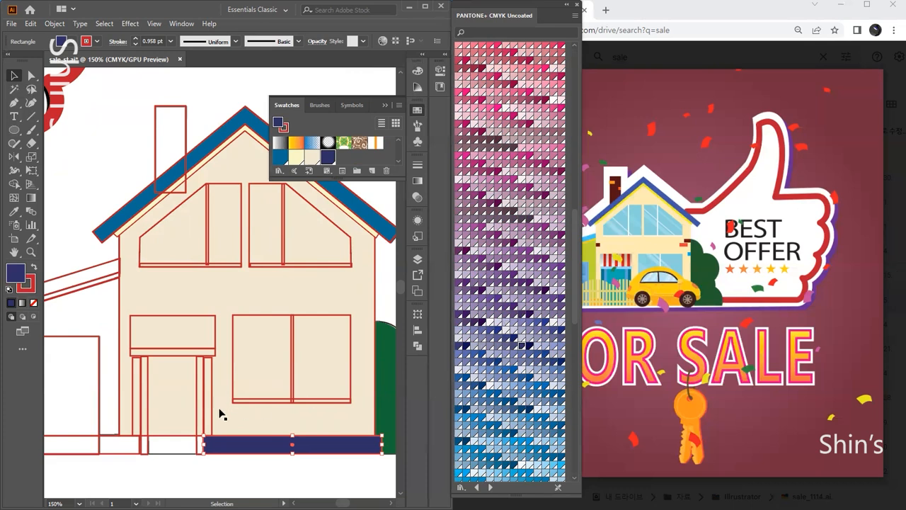
click(215, 491)
- Fill the base strip under the side annex with the same dark navy swatch and deselect it
scroll(281, 448, left, 3)
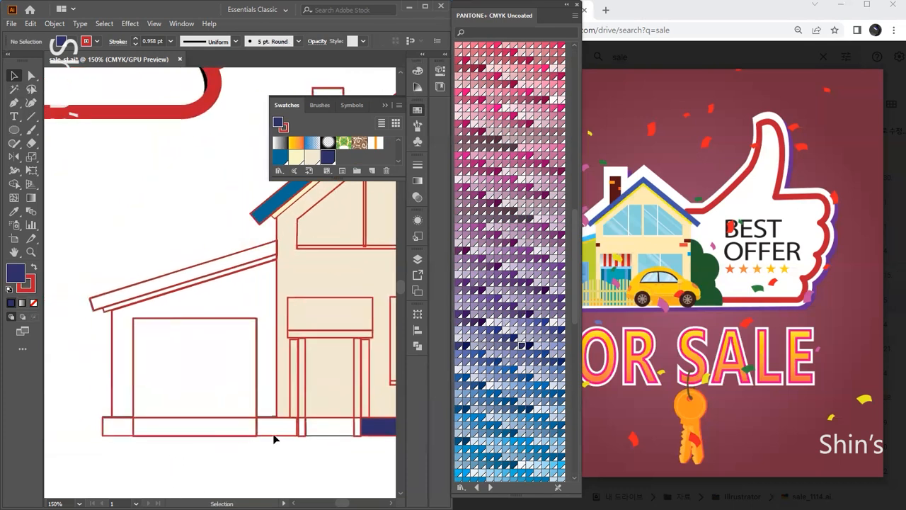
click(102, 429)
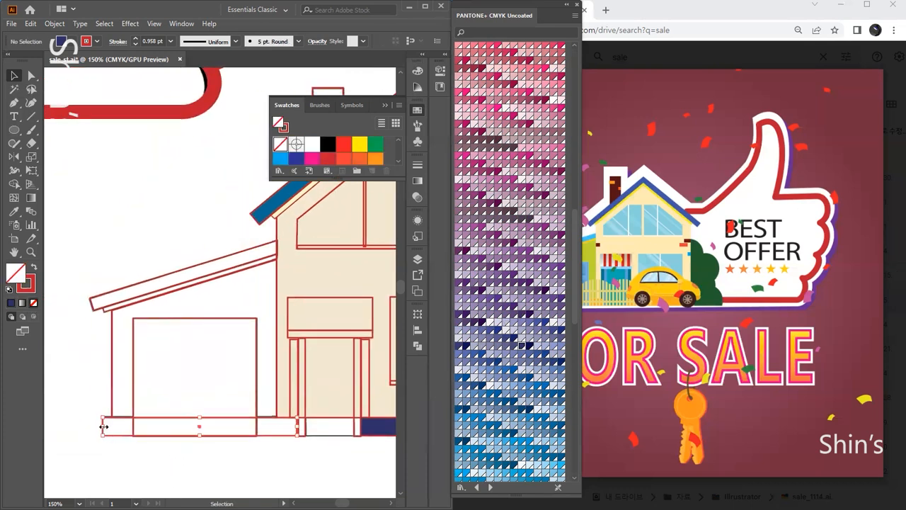
drag(347, 180, 348, 280)
click(328, 255)
click(249, 229)
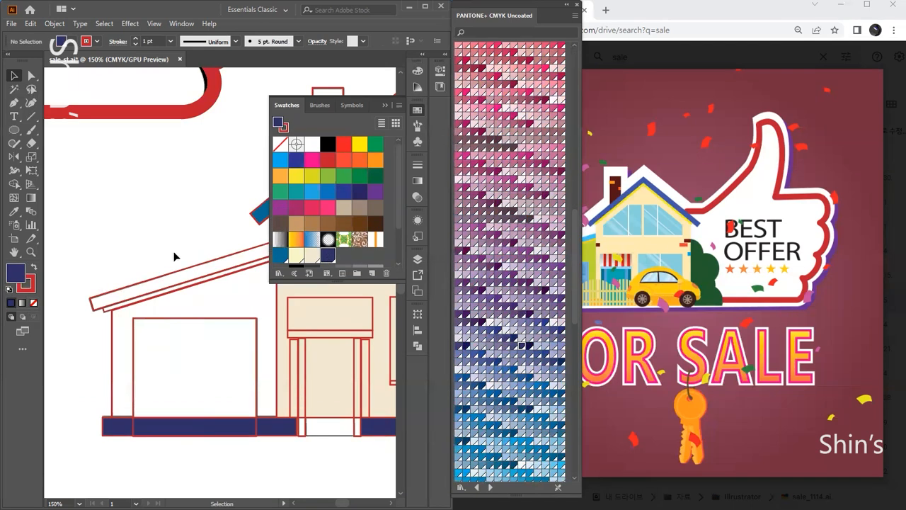
- Try orange, tan and peach PANTONE swatches on the annex wall, and fill it with a pale yellow-orange
click(110, 351)
scroll(503, 272, down, 6)
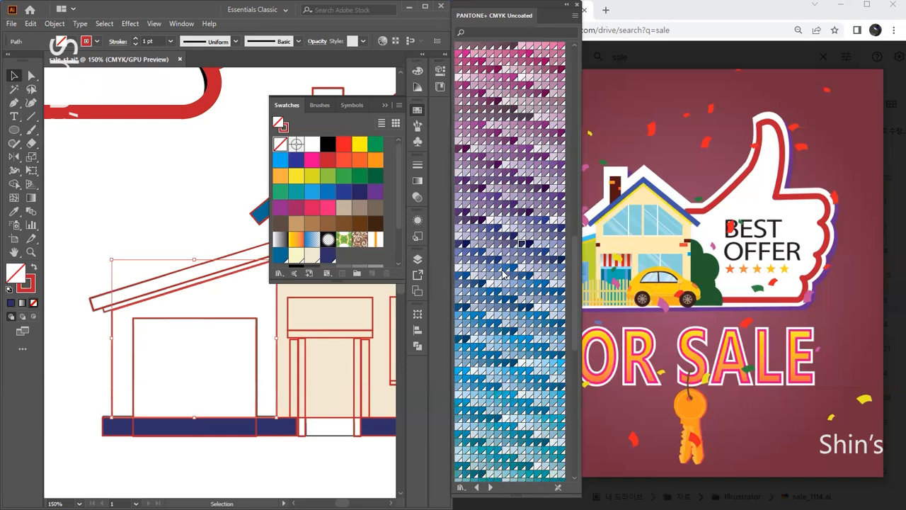
scroll(503, 272, up, 15)
click(522, 131)
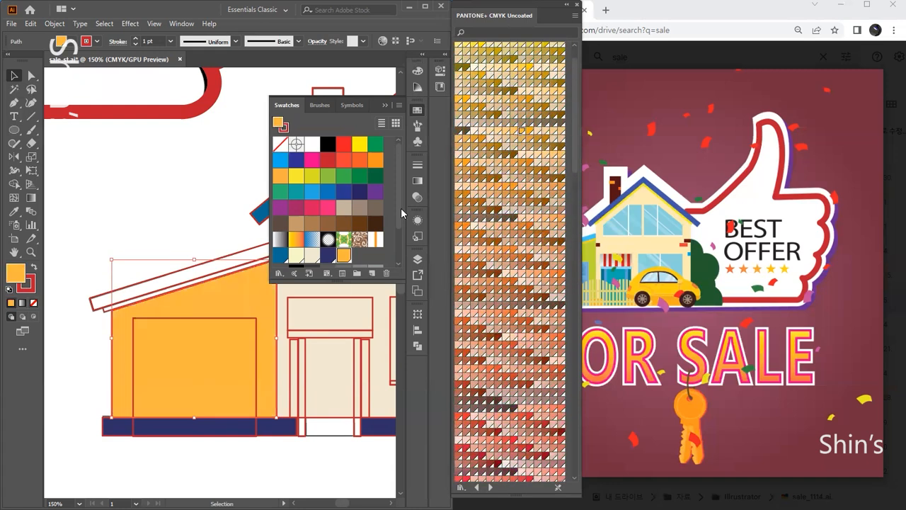
click(552, 132)
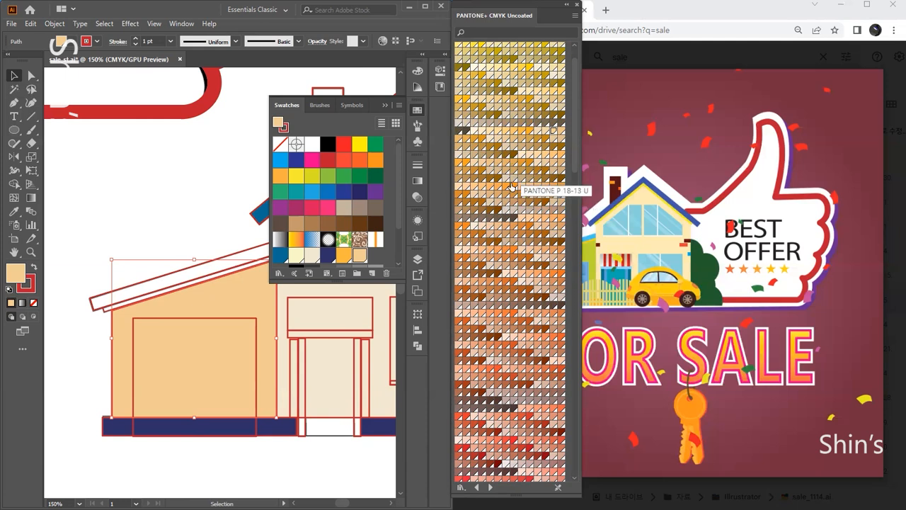
click(506, 338)
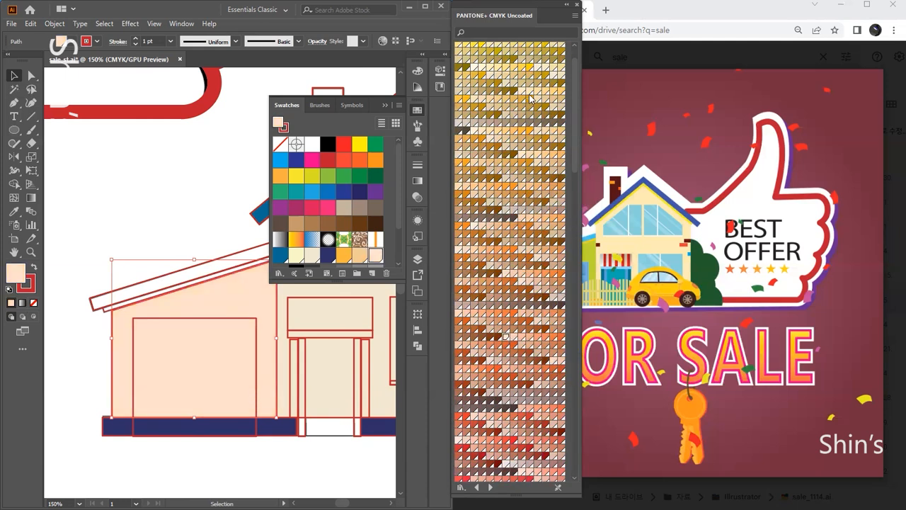
- Try several blue PANTONE swatches on the annex's sloped roof band, and fill it with a bright sky blue
click(93, 304)
scroll(510, 284, down, 10)
click(530, 308)
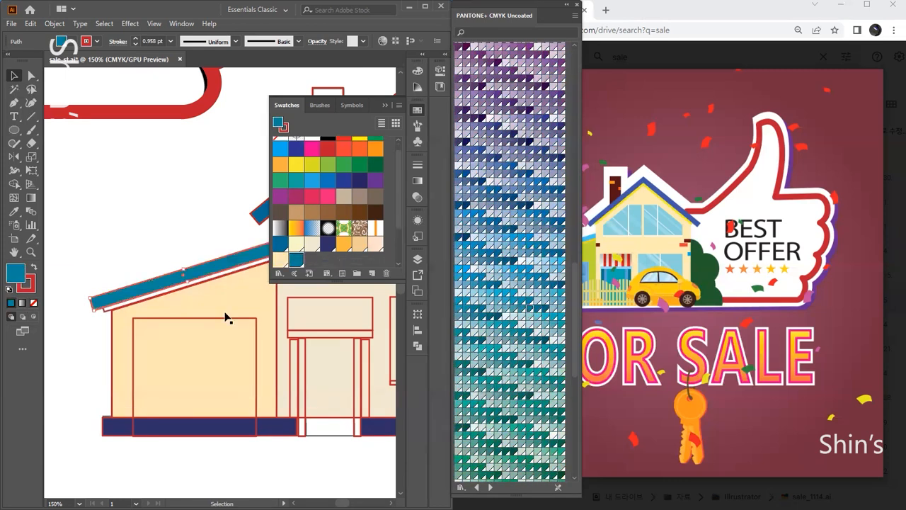
click(513, 309)
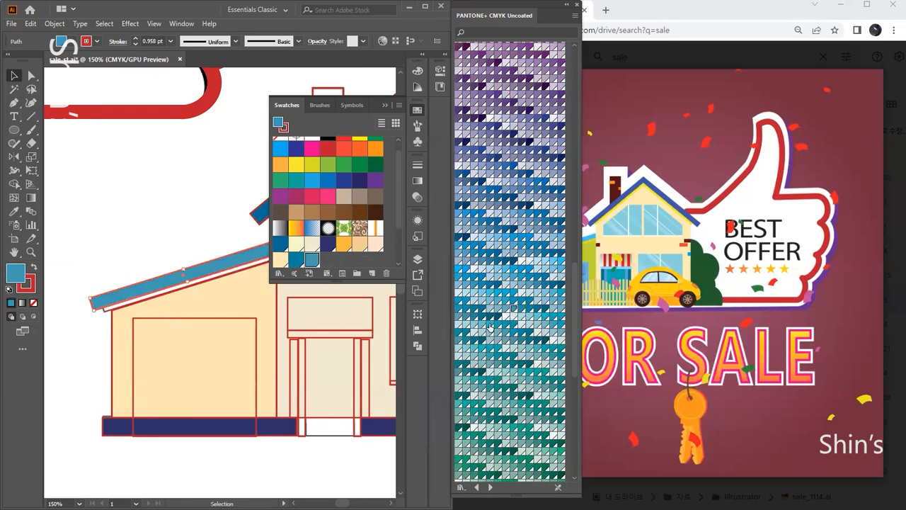
click(499, 298)
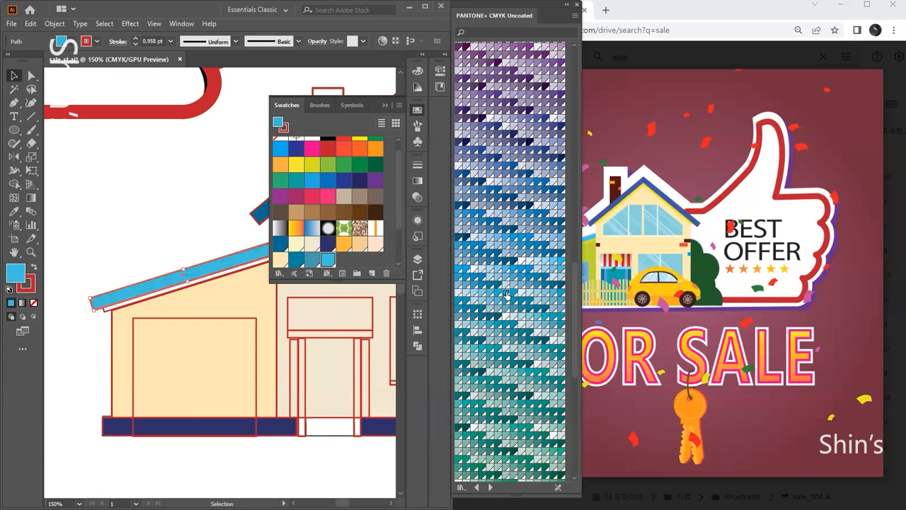
click(506, 293)
- Fill the thin trim under the annex roof with a light yellow PANTONE swatch
click(104, 312)
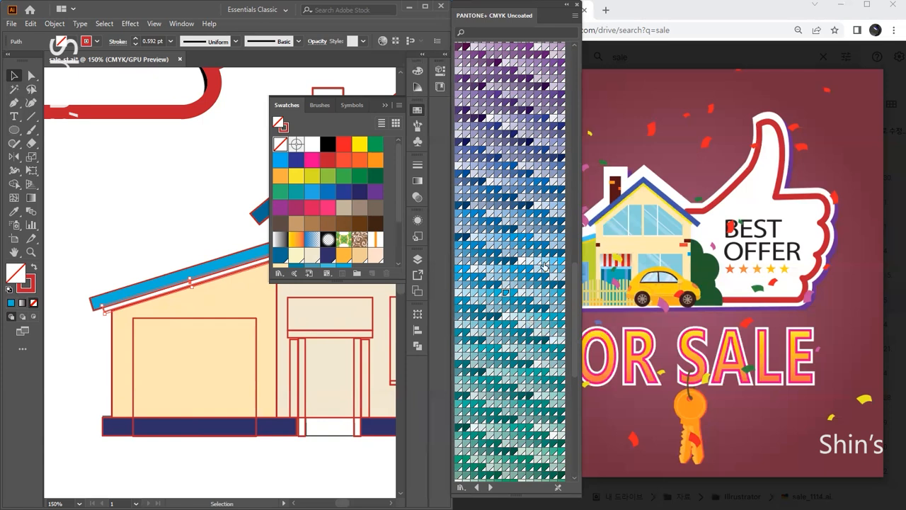
scroll(540, 297, down, 5)
click(543, 451)
- Fill the large rectangle on the annex wall with a very pale blue-green PANTONE swatch and deselect it
click(204, 319)
scroll(550, 320, down, 4)
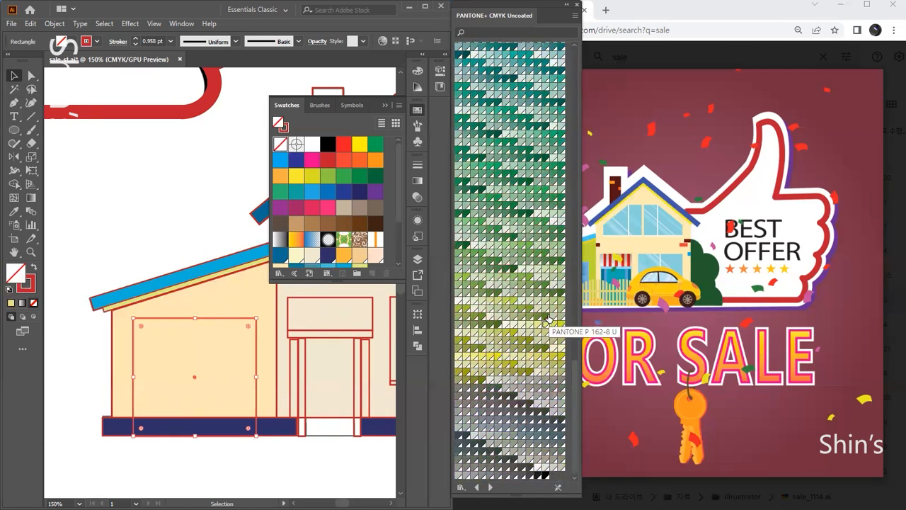
scroll(549, 313, up, 3)
click(537, 156)
click(137, 199)
- Fill the chimney rectangle with a dark brick red PANTONE swatch
key(ctrl+minus)
drag(197, 246, 105, 283)
drag(151, 188, 202, 218)
scroll(504, 249, down, 10)
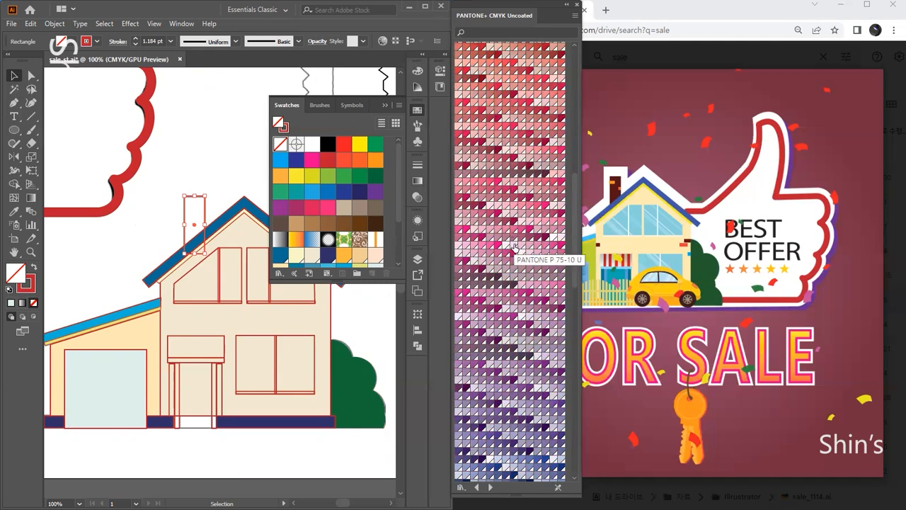
scroll(512, 255, up, 3)
click(476, 180)
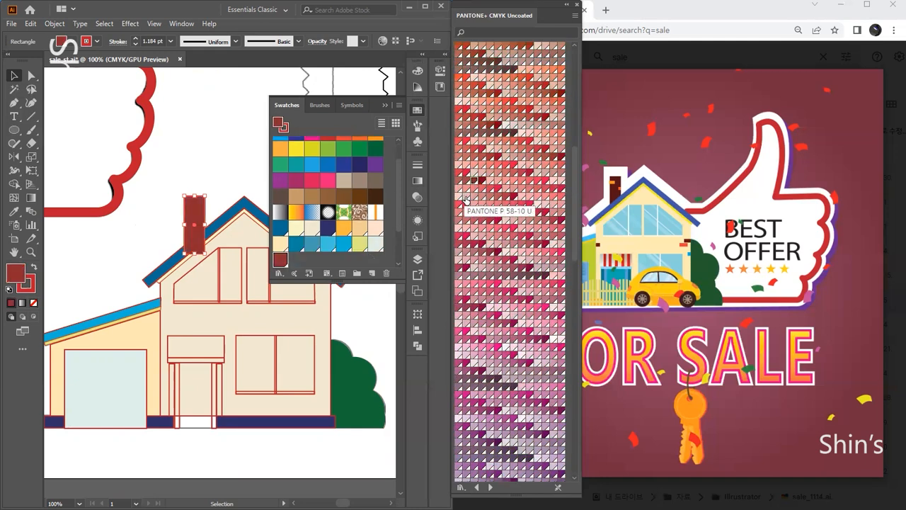
- Draw a rectangle over the front door opening below the canopy and fill it with a medium grayish-blue PANTONE swatch
click(204, 431)
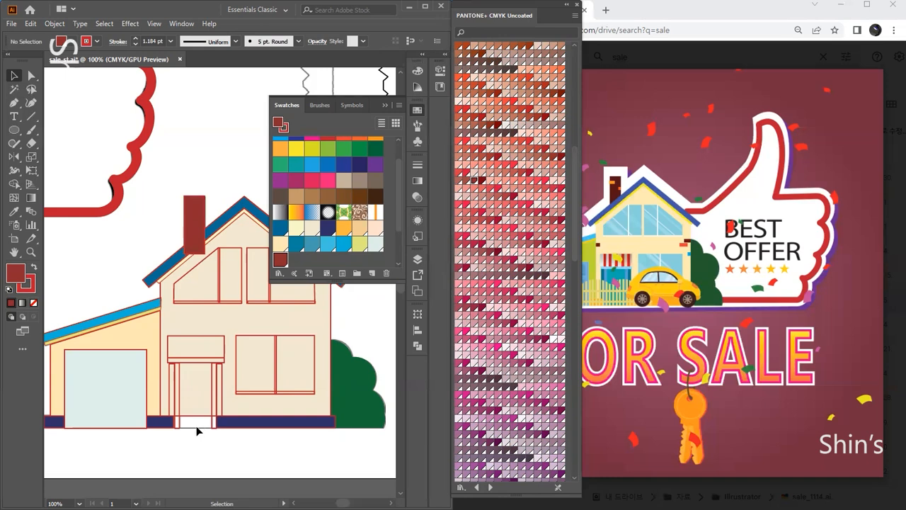
click(13, 129)
click(57, 129)
drag(180, 362, 212, 427)
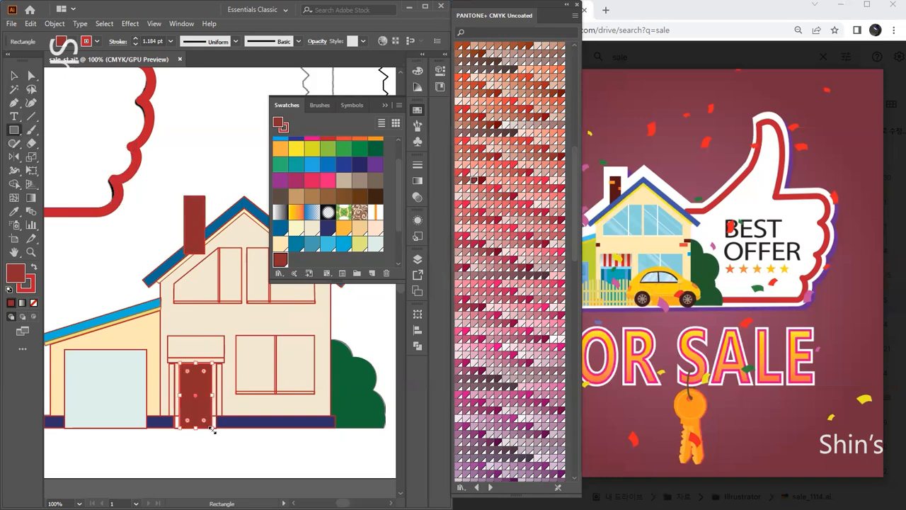
scroll(504, 300, down, 10)
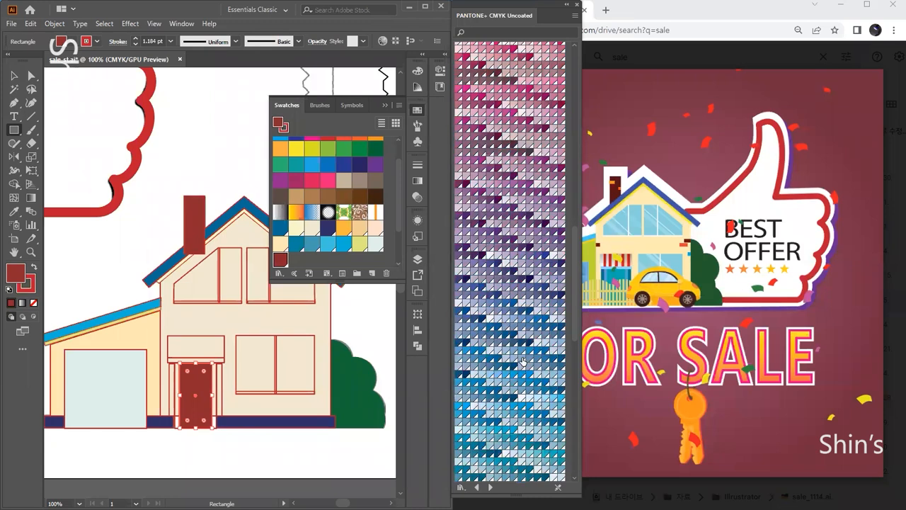
click(523, 358)
key(v)
click(248, 468)
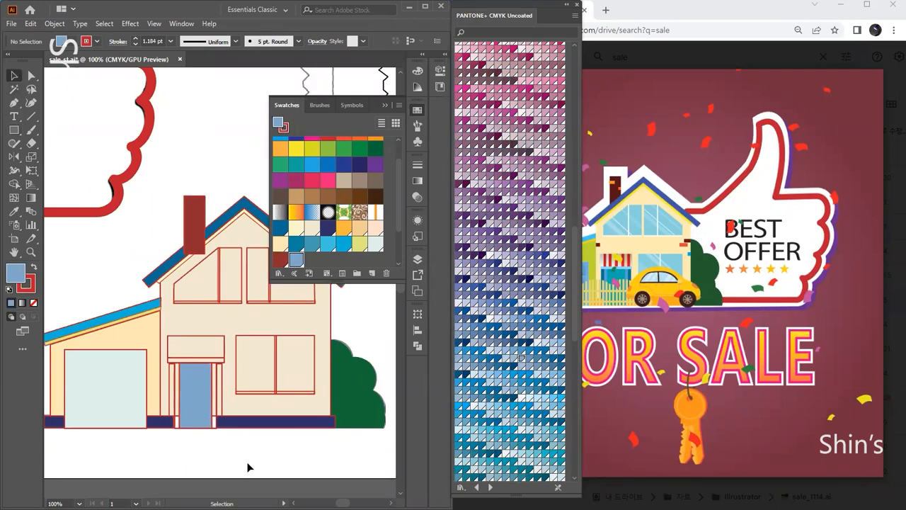
- Try pale green PANTONE swatches on the door frame rectangles beside the blue door, and fill them with a very pale one
key(ctrl+plus)
key(ctrl+plus)
drag(189, 425, 200, 235)
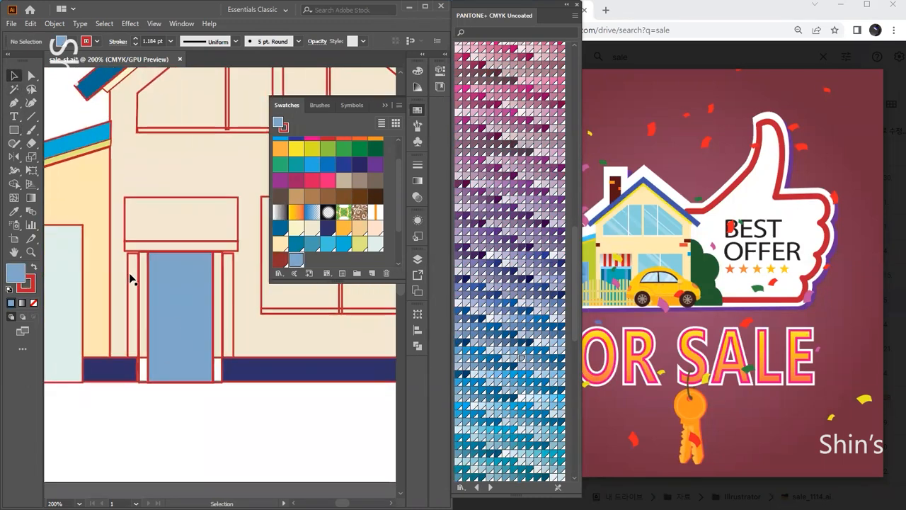
click(129, 275)
click(139, 392)
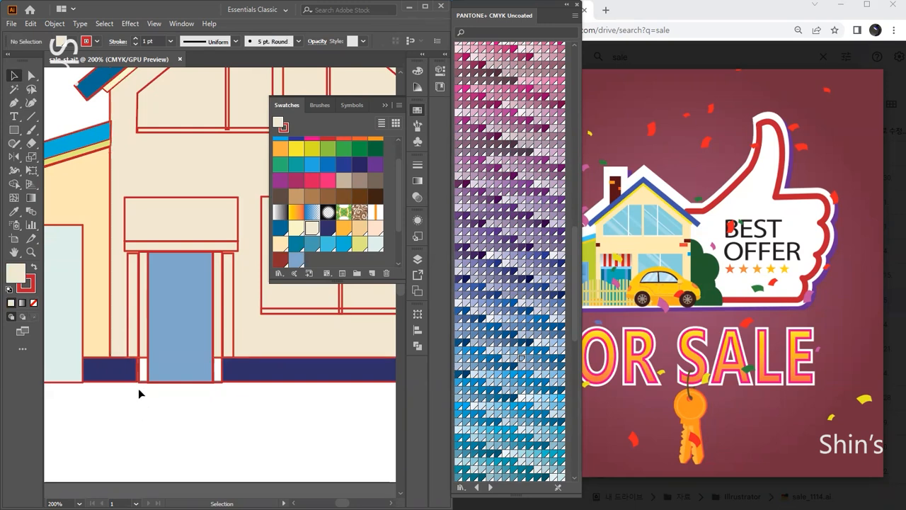
click(145, 386)
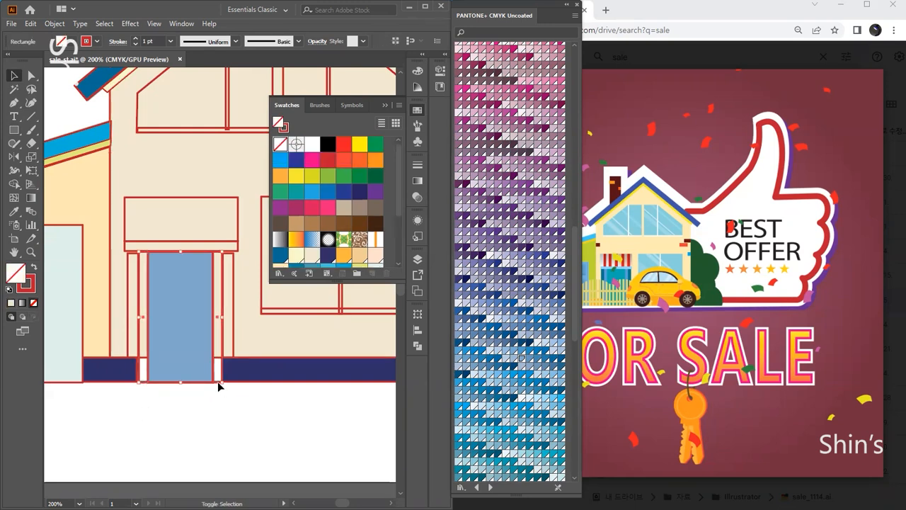
scroll(496, 322, down, 10)
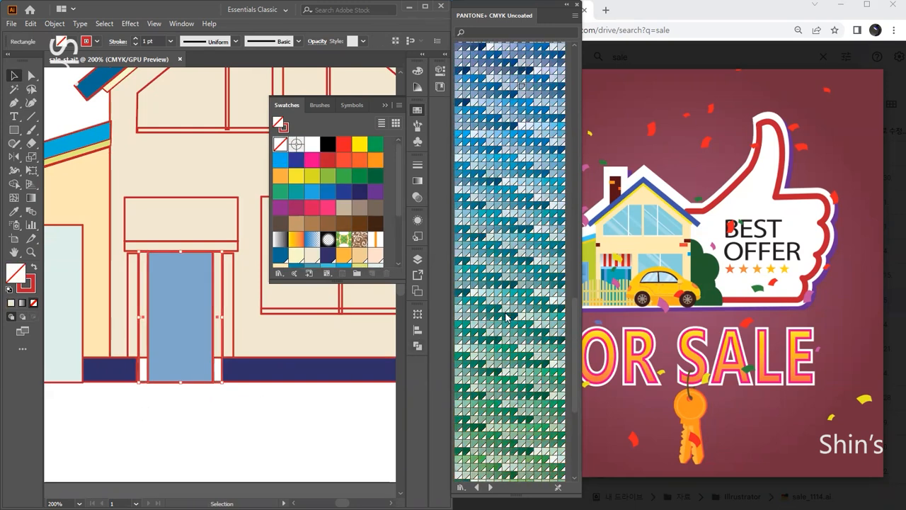
click(506, 305)
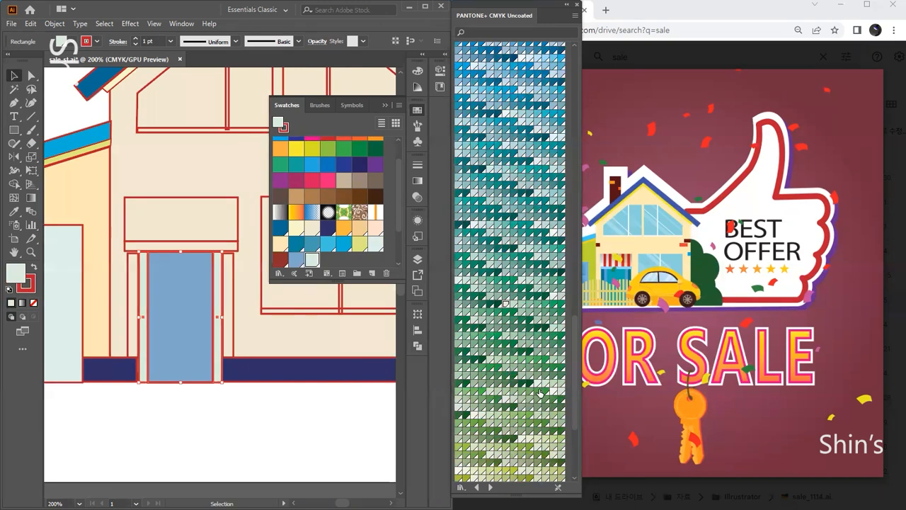
click(498, 298)
click(459, 281)
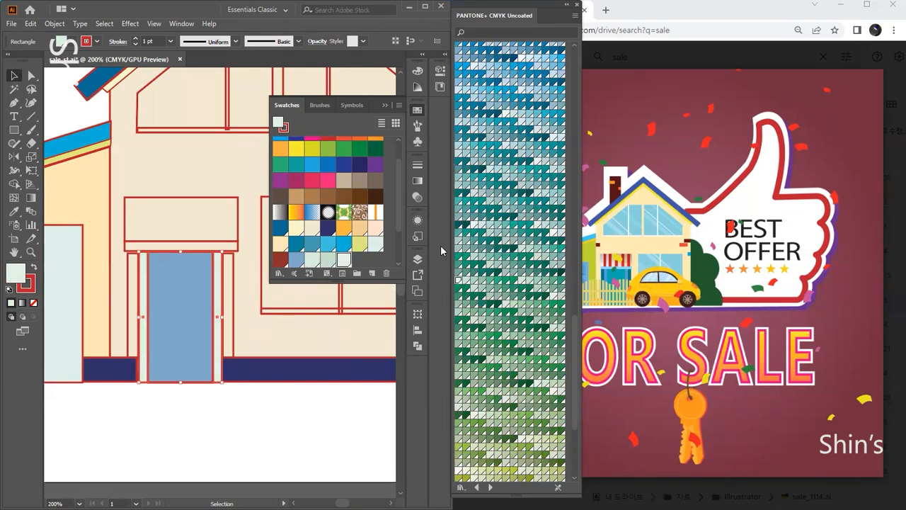
- Fill the two outer strips beside the door frame with a light grayish-blue PANTONE swatch and extend their tops up to the canopy
click(233, 340)
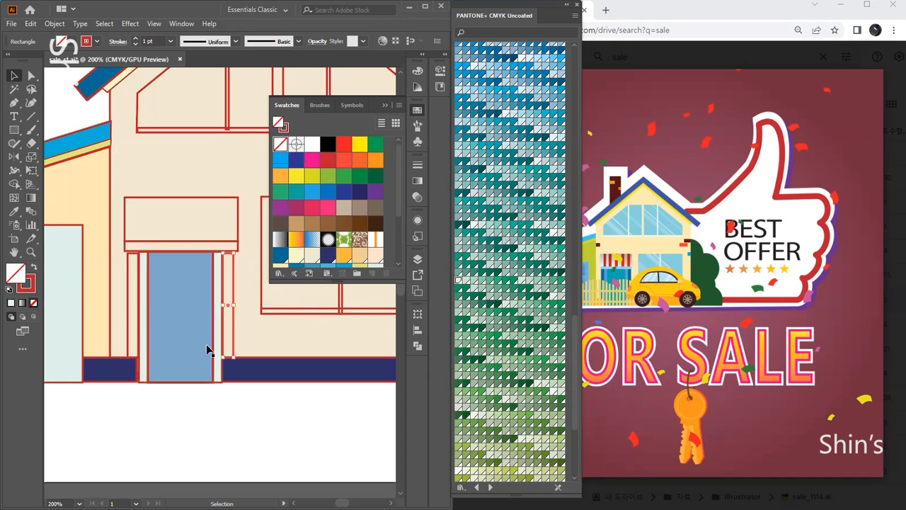
shift+click(127, 349)
scroll(345, 245, down, 3)
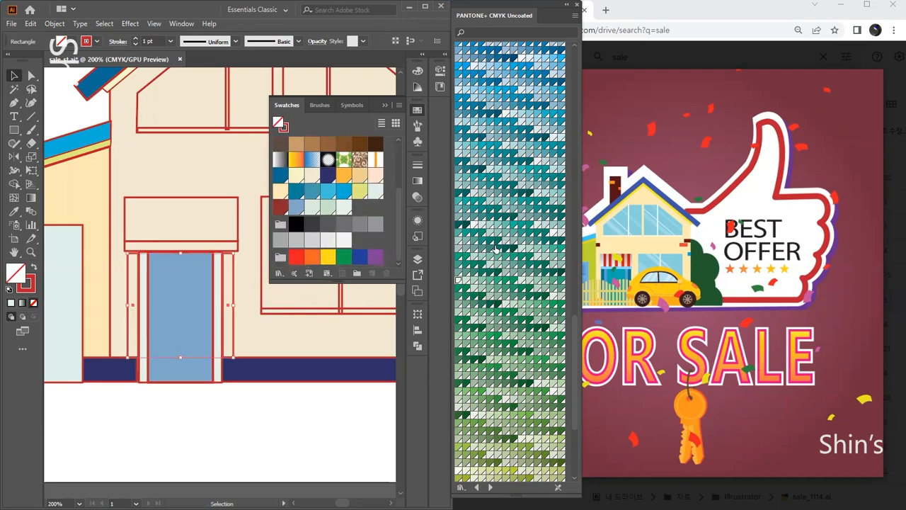
click(296, 207)
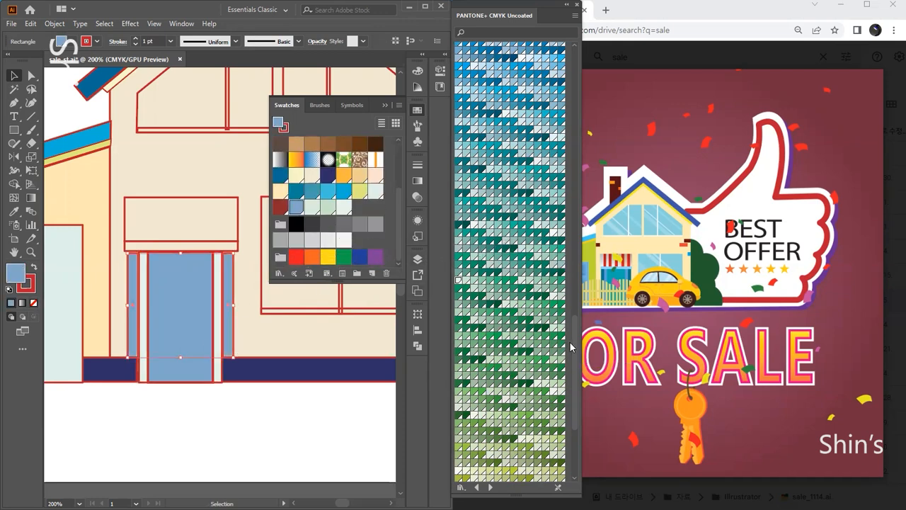
scroll(535, 299, up, 2)
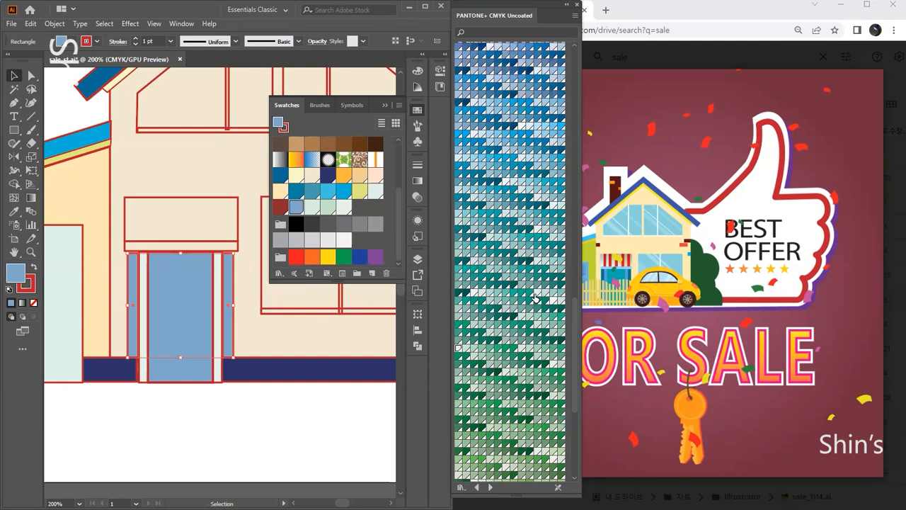
click(536, 182)
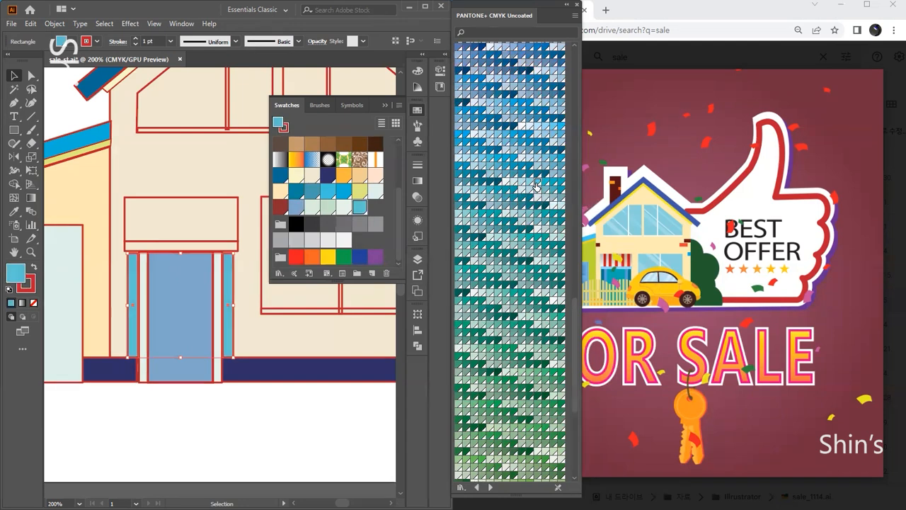
click(490, 205)
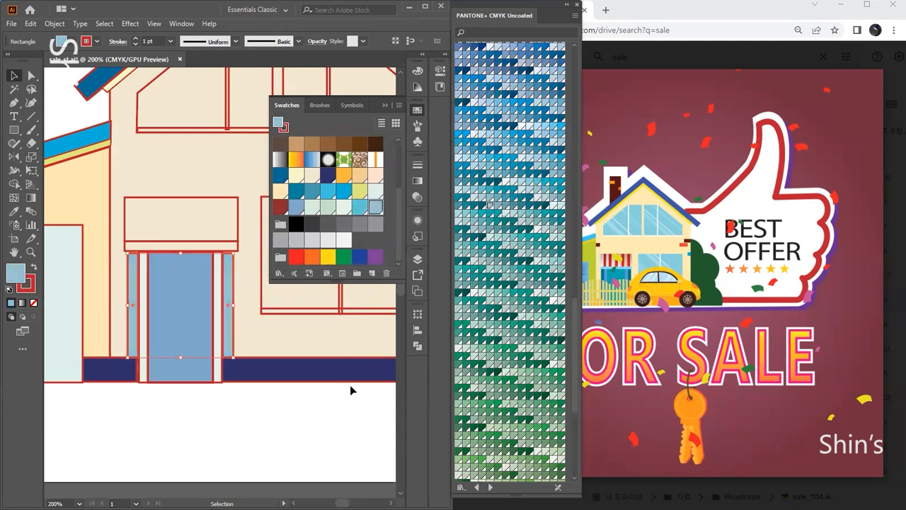
drag(180, 252, 178, 249)
click(348, 410)
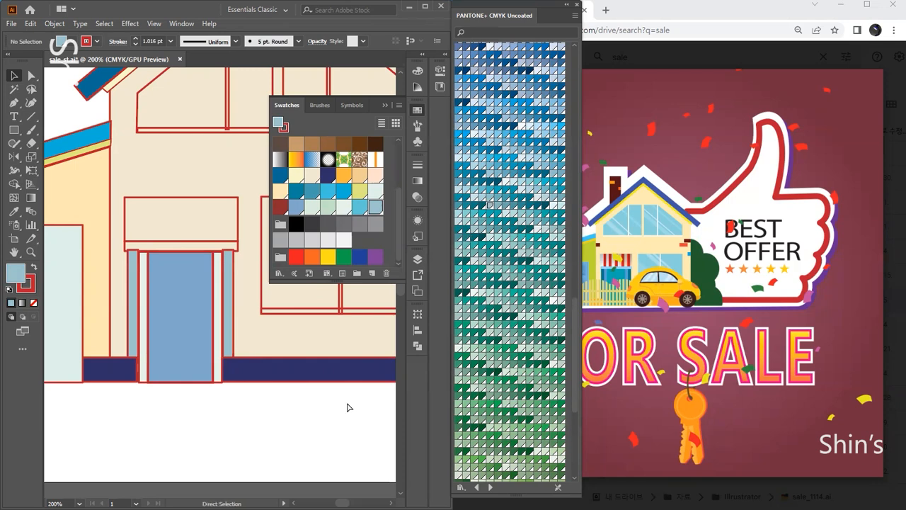
- Collapse the swatches display and send the dark red chimney to the back, behind the roof
key(ctrl+minus)
click(416, 114)
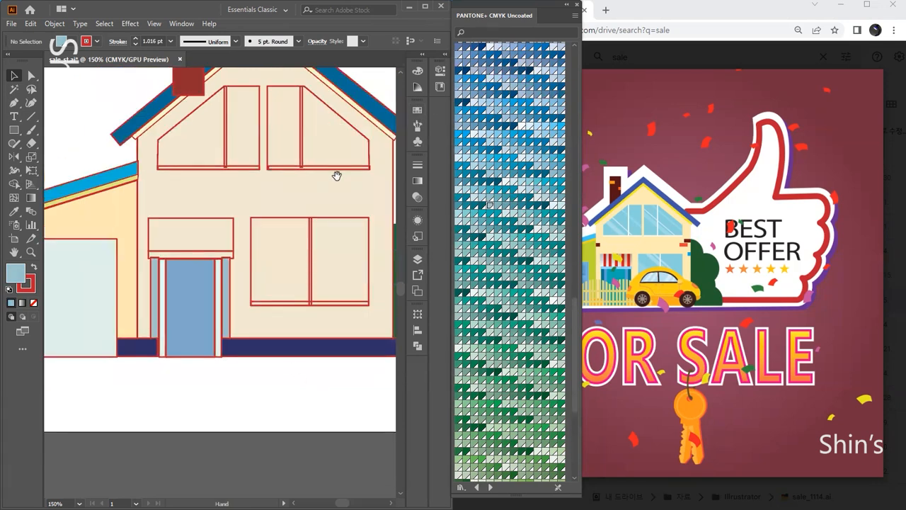
key(ctrl+minus)
drag(230, 223, 266, 224)
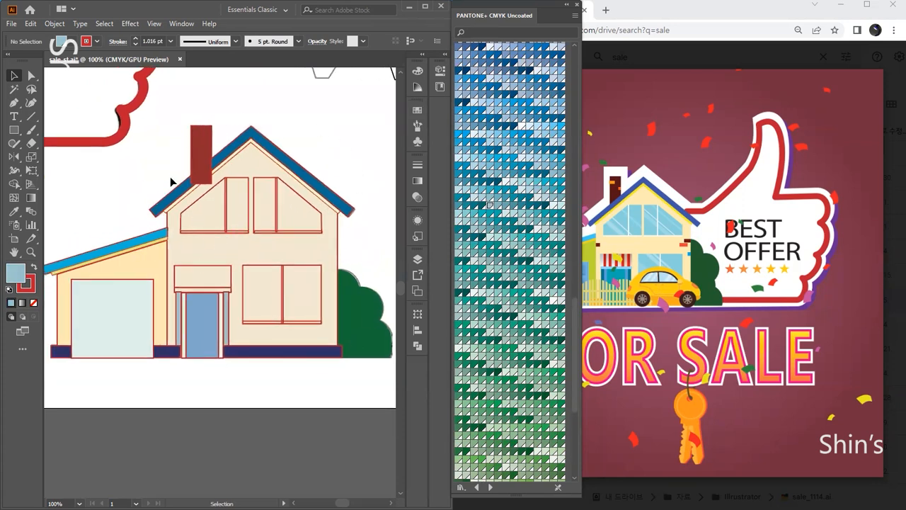
click(210, 280)
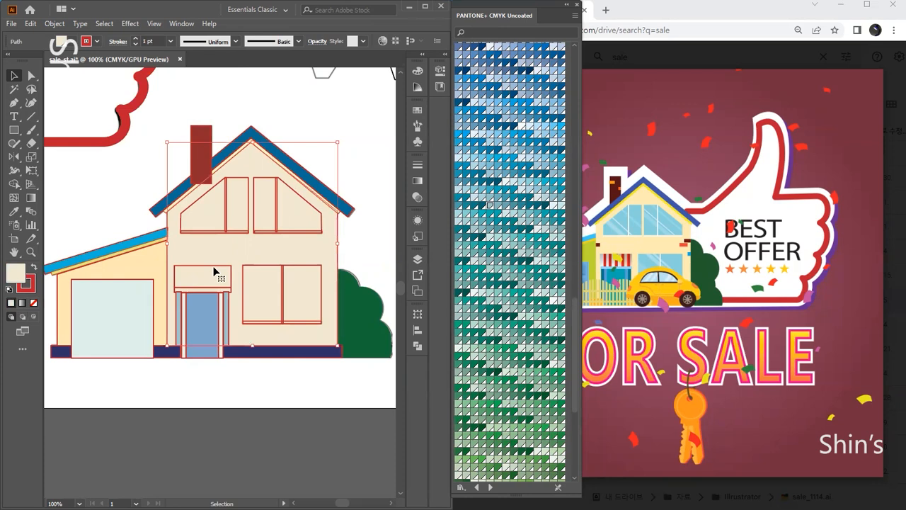
click(259, 372)
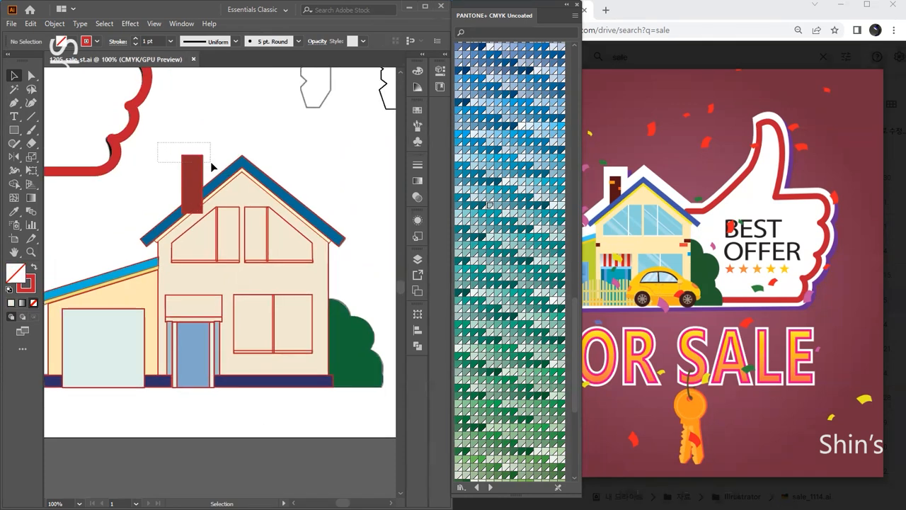
click(190, 167)
key(ctrl+shift+bracketleft)
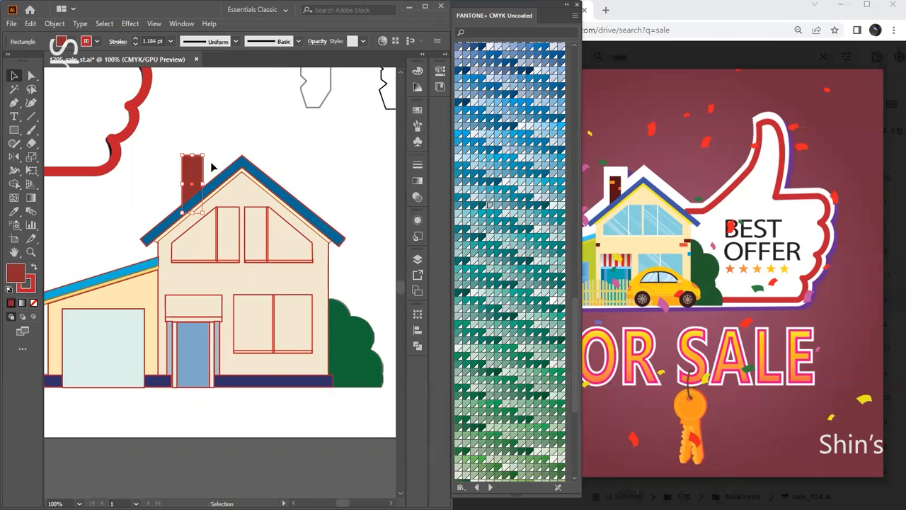
click(333, 149)
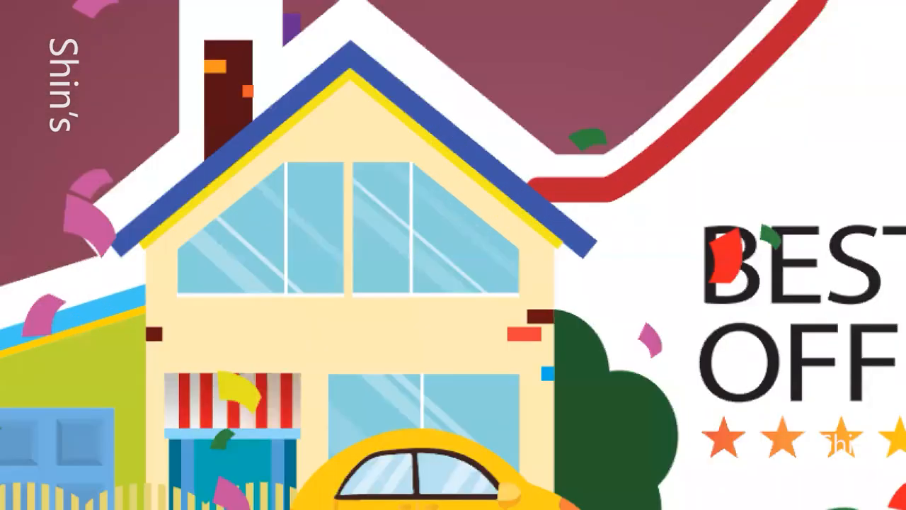
drag(390, 231, 440, 269)
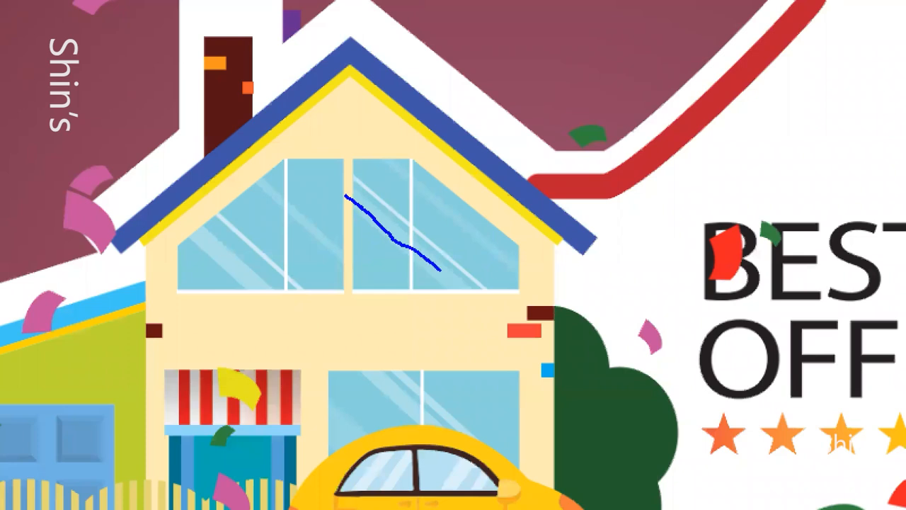
drag(346, 166, 503, 286)
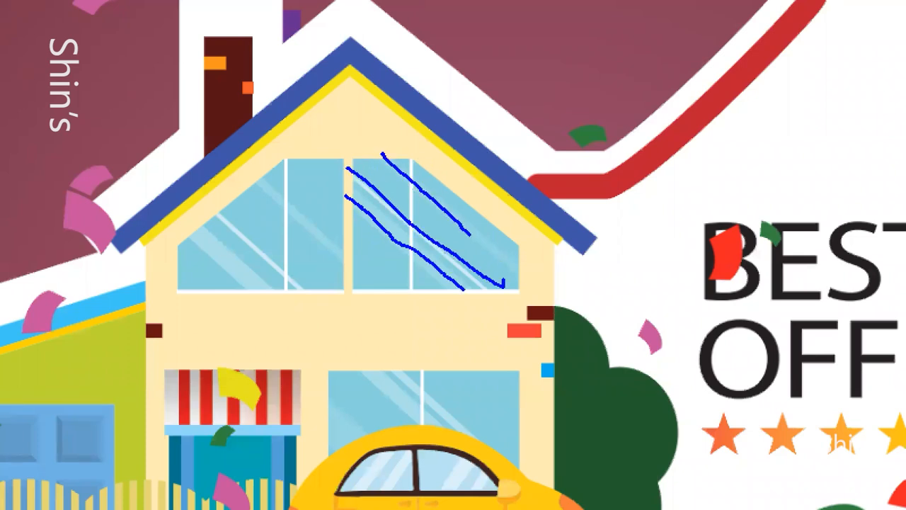
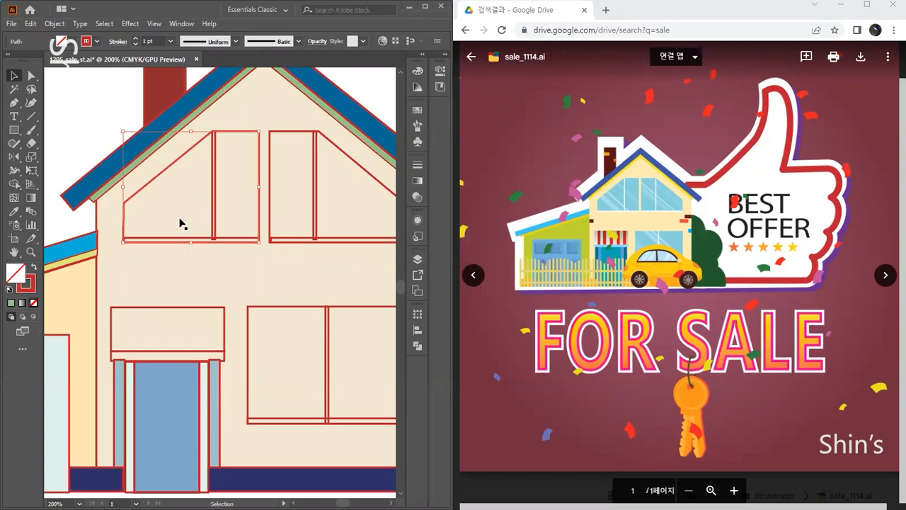
- Fill the left upper window shape with a bright blue swatch
click(417, 110)
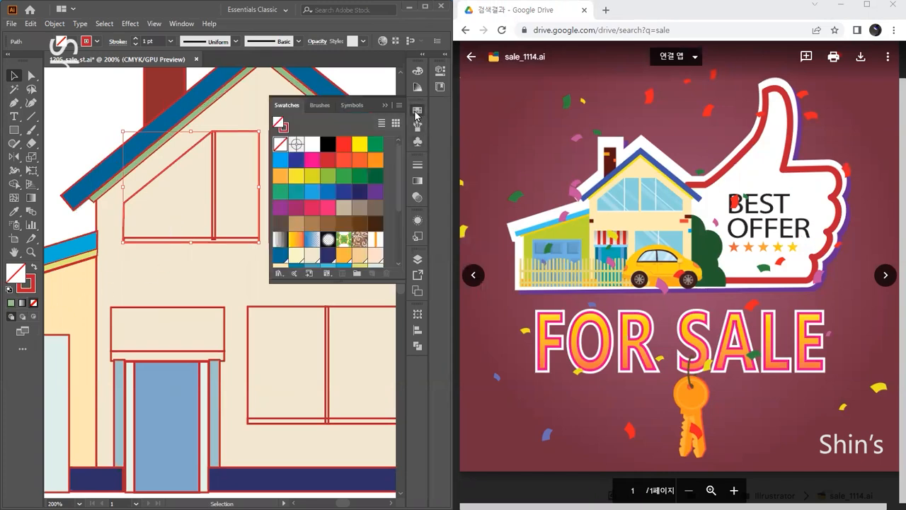
click(312, 191)
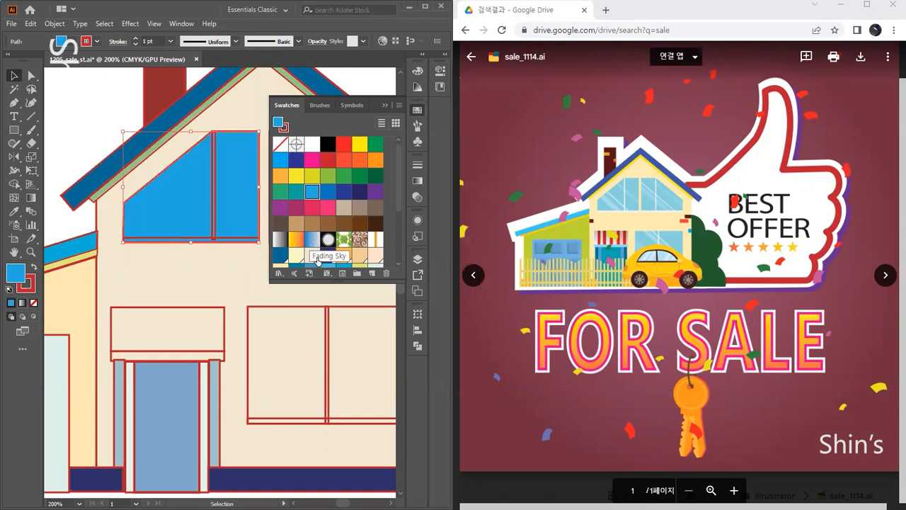
click(417, 112)
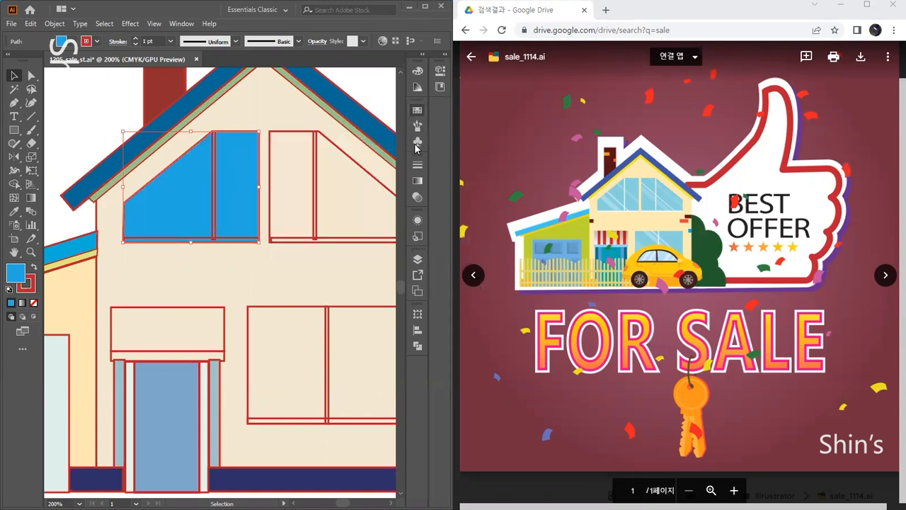
- Draw a thin horizontal rectangle across the blue window, with no stroke and a white fill
key(m)
drag(118, 150, 265, 167)
key(x)
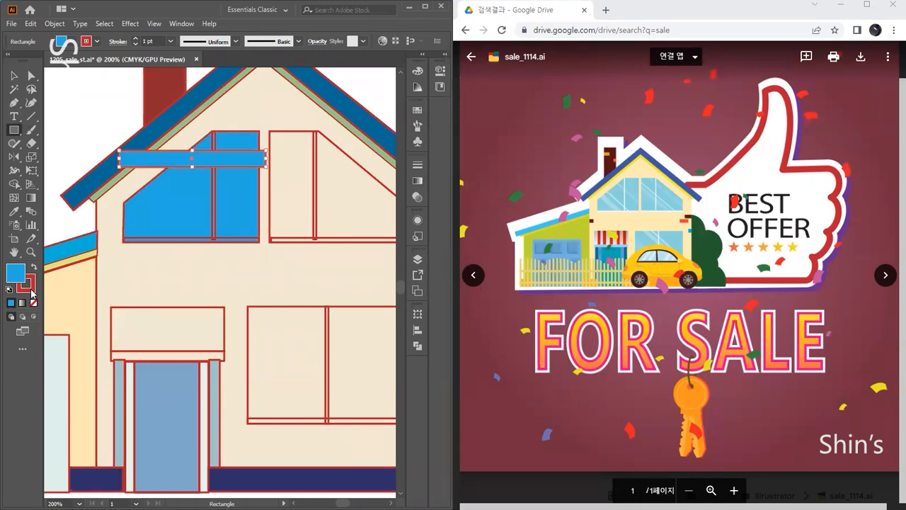
click(34, 302)
click(12, 271)
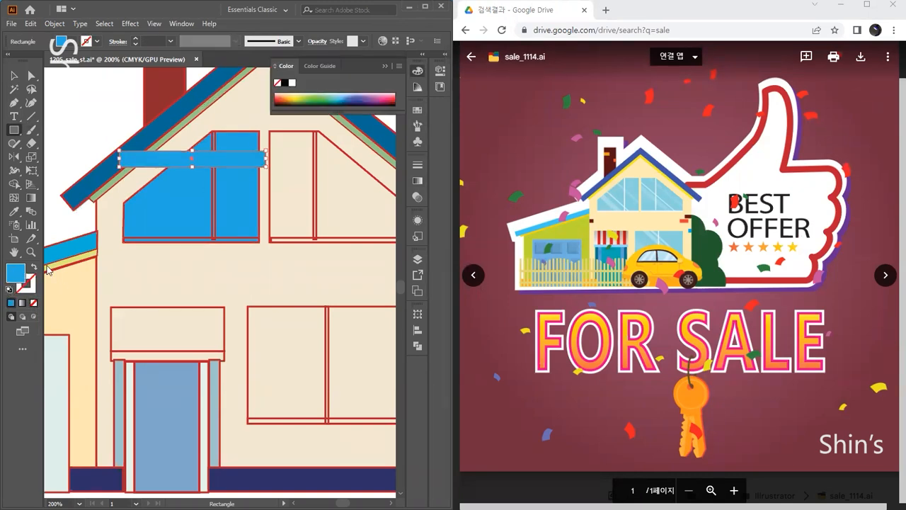
click(290, 83)
- Move the white bar slightly down and rotate it clockwise so it runs diagonally across the window
click(12, 75)
drag(213, 166, 219, 185)
drag(273, 166, 249, 222)
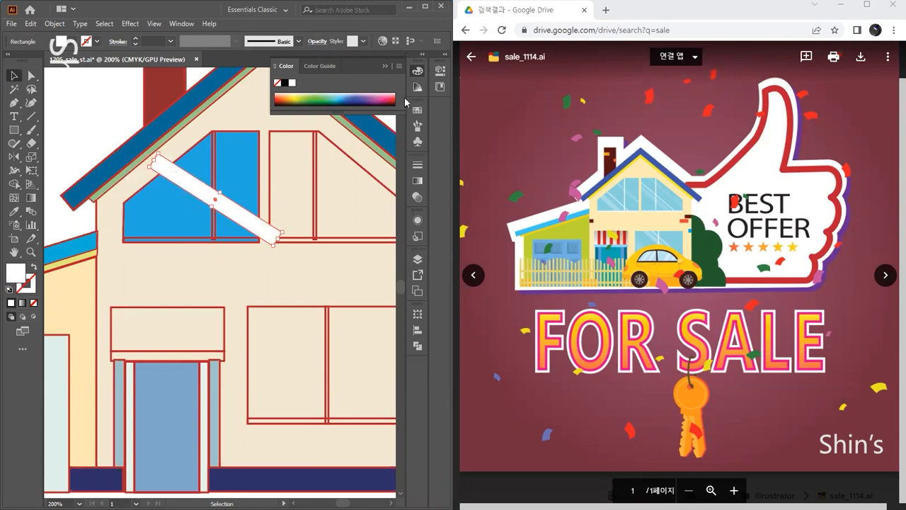
- Show the CMYK sliders, try a 28% cyan tint on the diagonal bar, and reset cyan to 0%
click(398, 67)
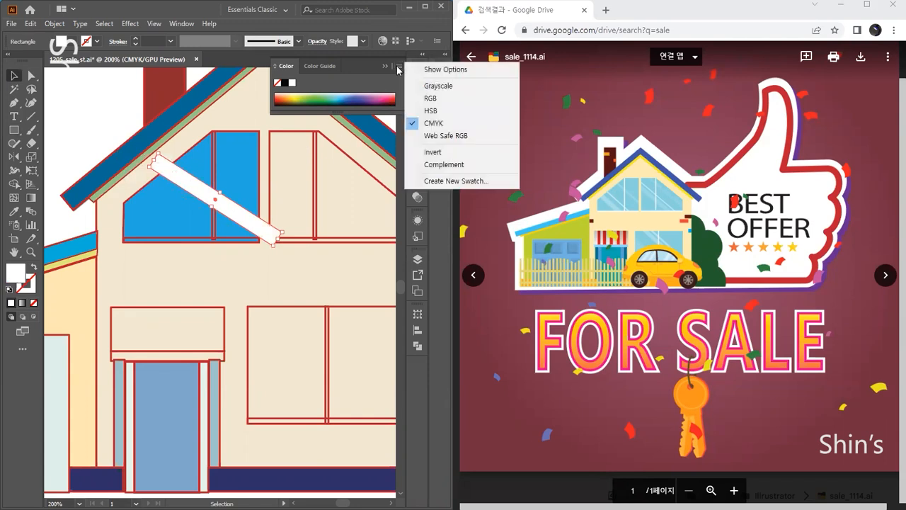
click(433, 70)
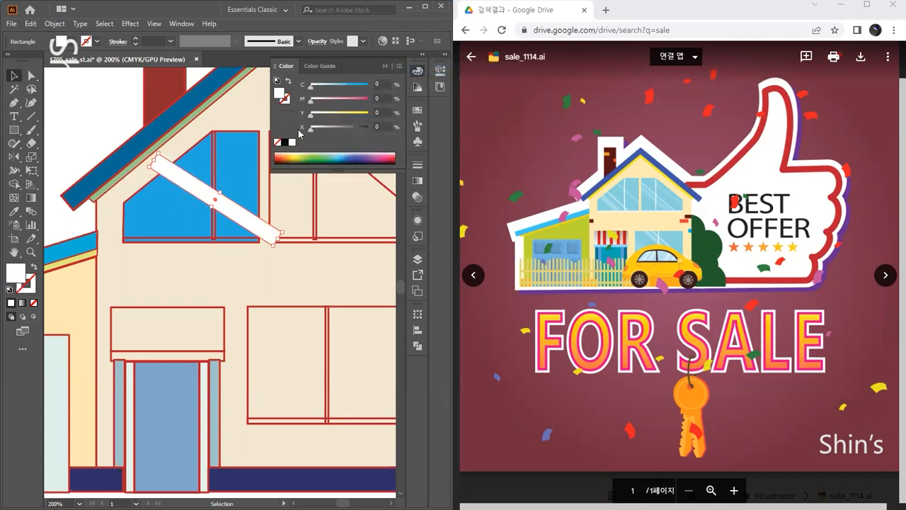
drag(312, 90, 329, 97)
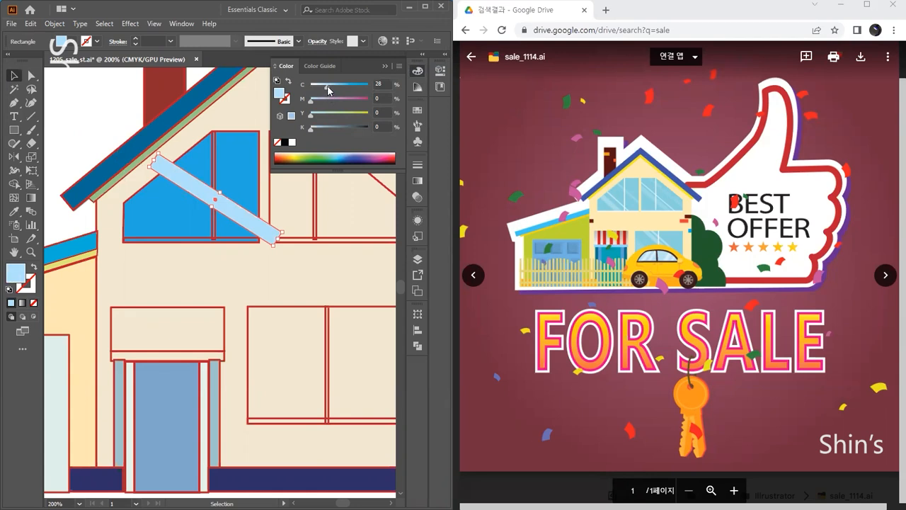
drag(328, 90, 302, 92)
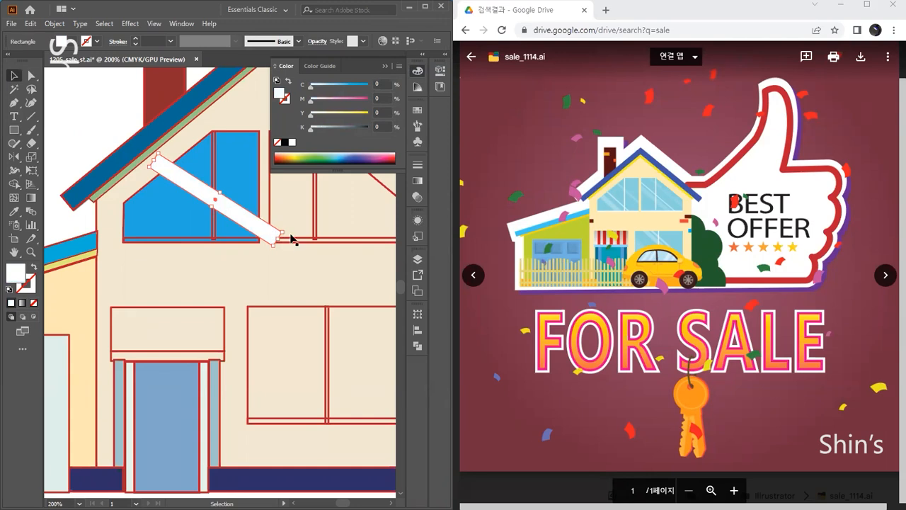
- Tilt the white diagonal bar slightly steeper and lower its opacity to 18%
drag(286, 229, 284, 242)
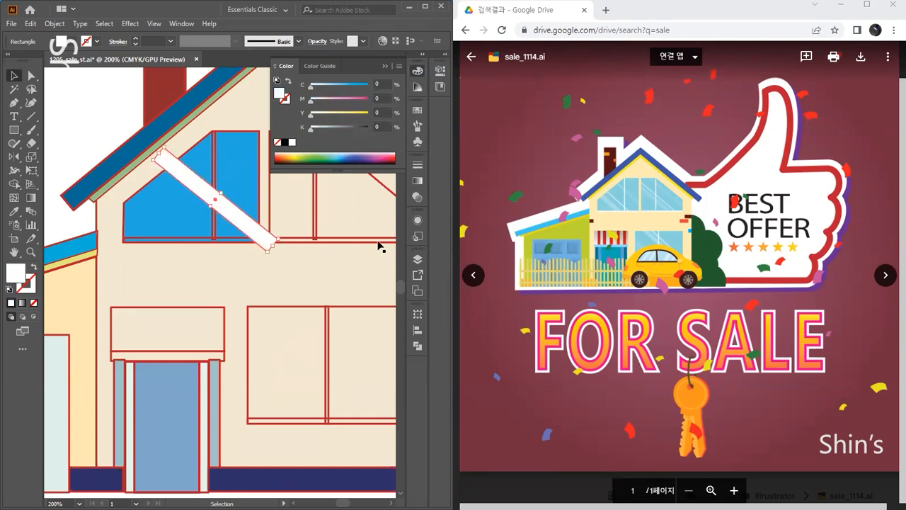
click(86, 120)
click(183, 178)
click(418, 199)
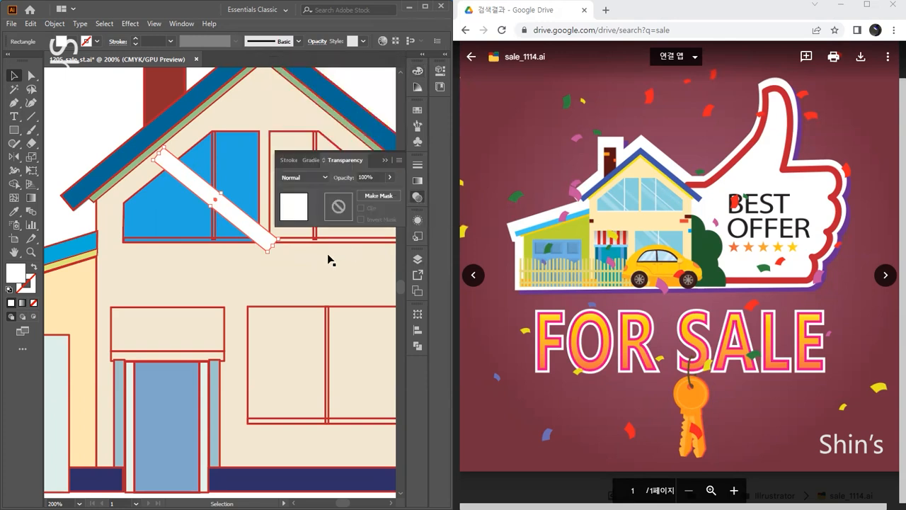
click(390, 178)
drag(388, 193, 354, 195)
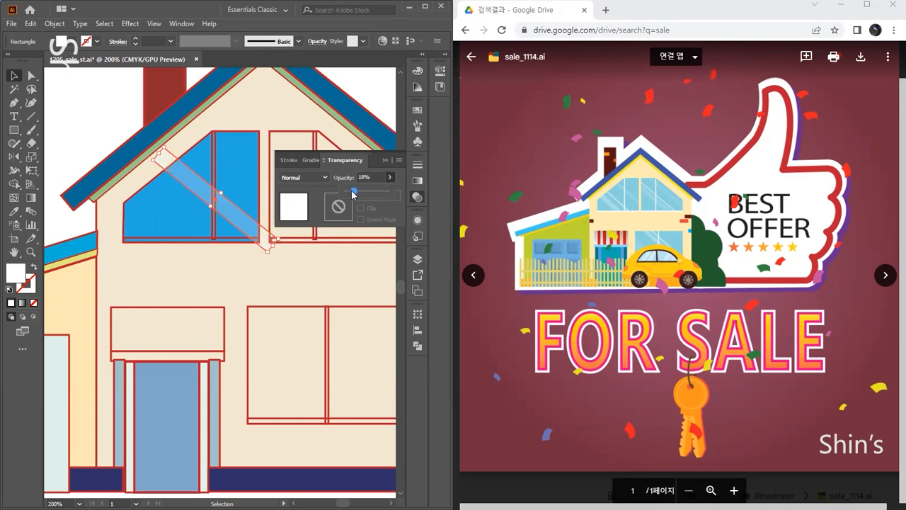
click(104, 120)
click(96, 118)
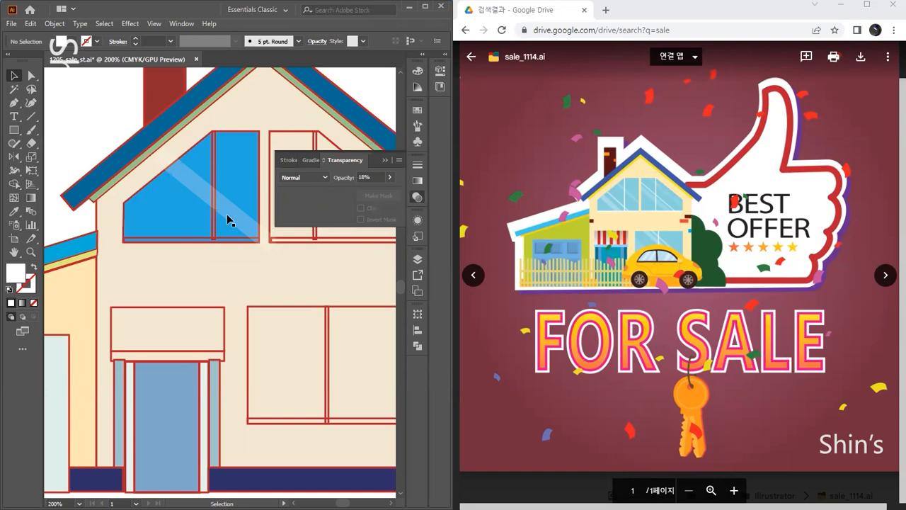
click(631, 211)
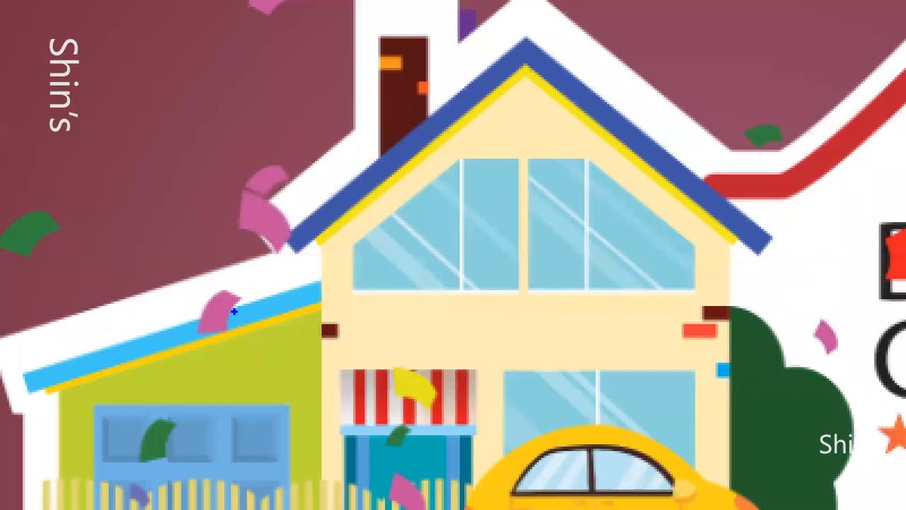
mouse_move(359, 248)
mouse_down()
mouse_move(405, 183)
mouse_move(437, 162)
mouse_move(488, 152)
mouse_move(533, 165)
mouse_move(519, 267)
mouse_move(488, 325)
mouse_move(318, 305)
mouse_move(347, 260)
mouse_up()
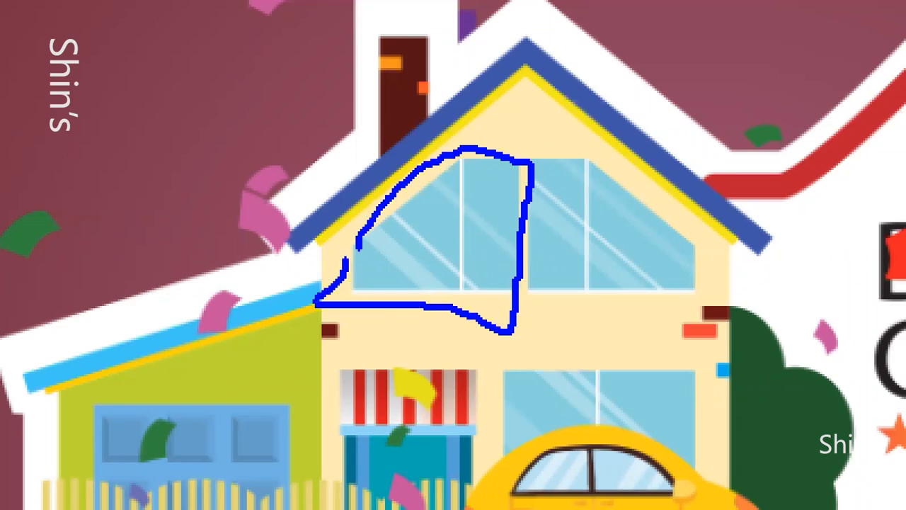
key(Escape)
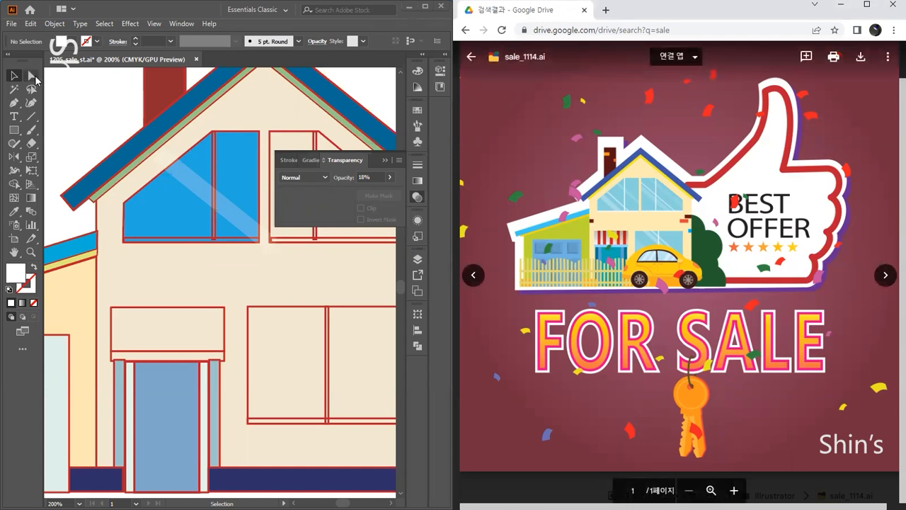
- Duplicate the translucent bar to the lower left and upper right of the original as parallel reflections
click(31, 75)
click(187, 182)
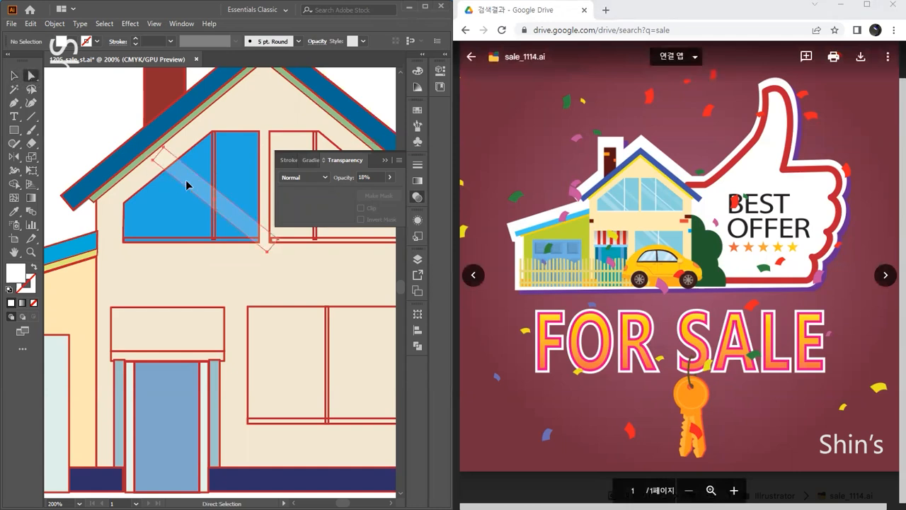
drag(213, 201, 230, 176)
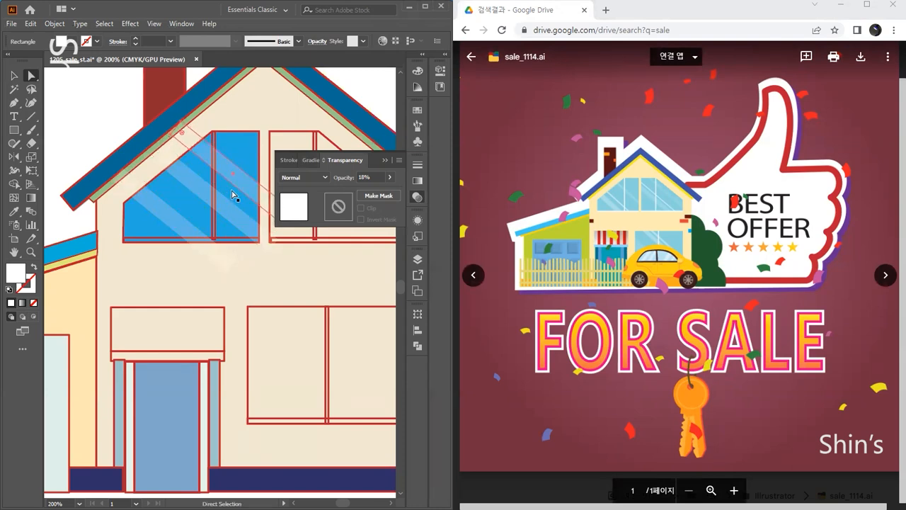
- Narrow the upper-right reflection bar to a thin stripe and raise its opacity to 45%
click(13, 75)
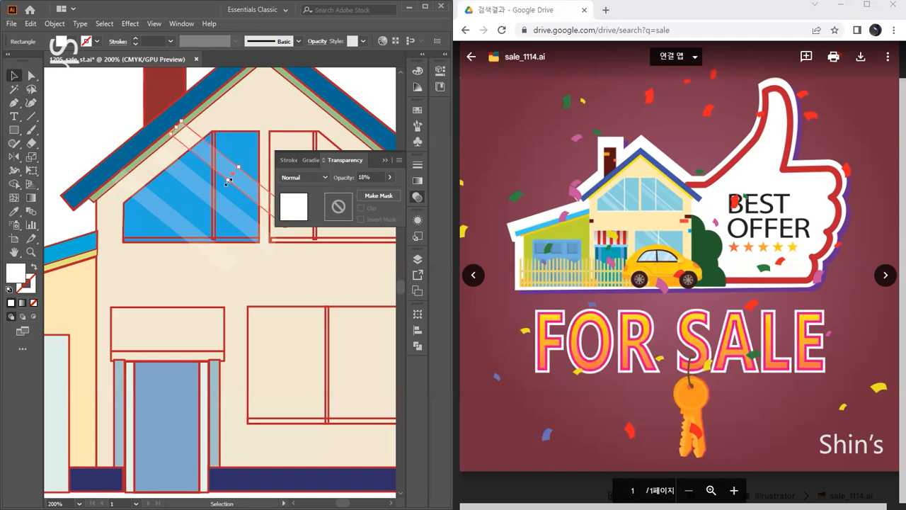
drag(228, 181, 238, 169)
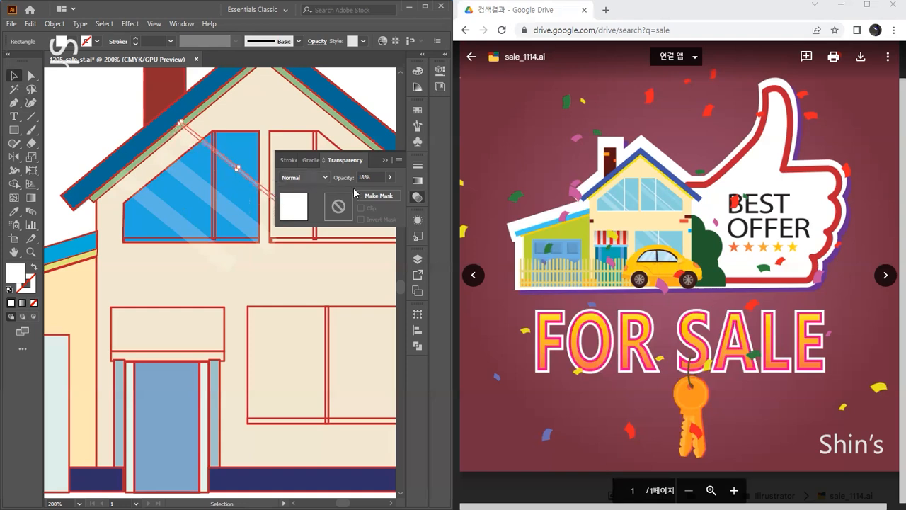
click(389, 179)
drag(359, 194, 363, 195)
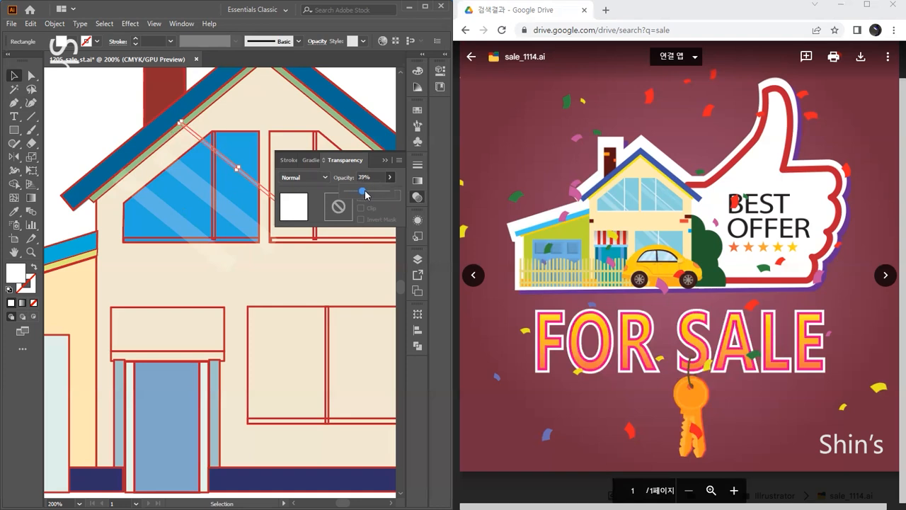
drag(364, 196, 366, 196)
- Widen the middle reflection bar and set its opacity to 15%
click(221, 208)
click(227, 205)
drag(223, 196, 231, 181)
click(389, 177)
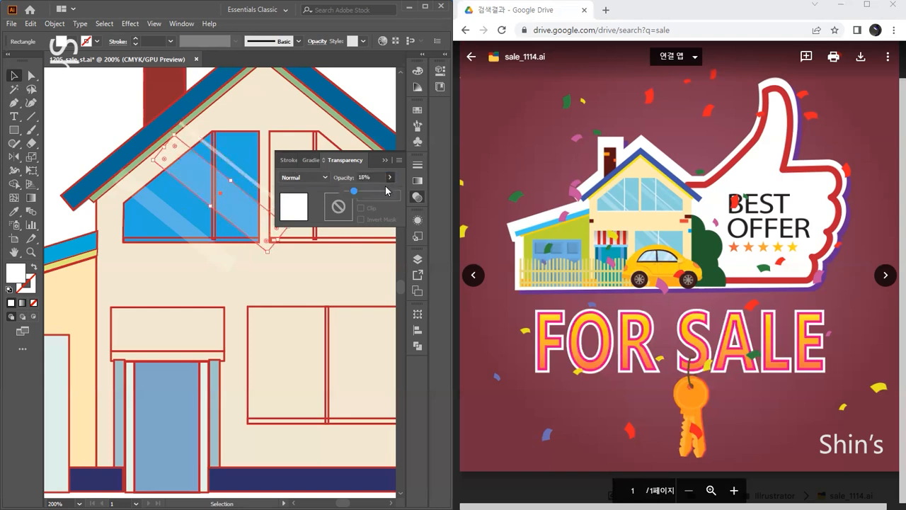
click(367, 178)
text(15)
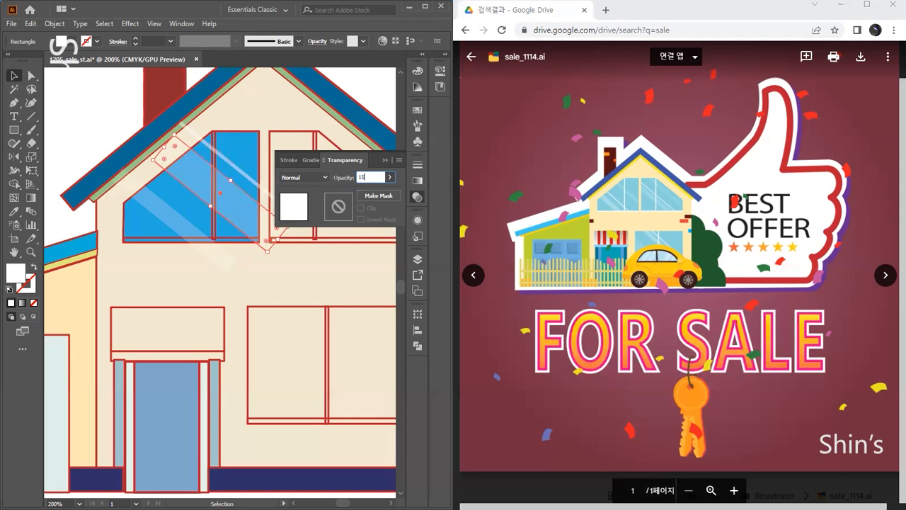
key(Return)
- Set the lower-left reflection bar's opacity to 20%
drag(239, 172, 181, 222)
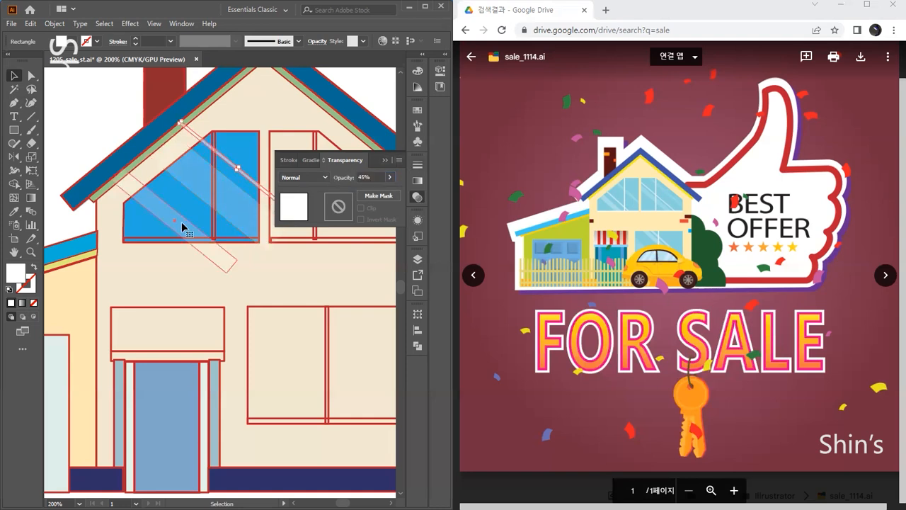
click(373, 177)
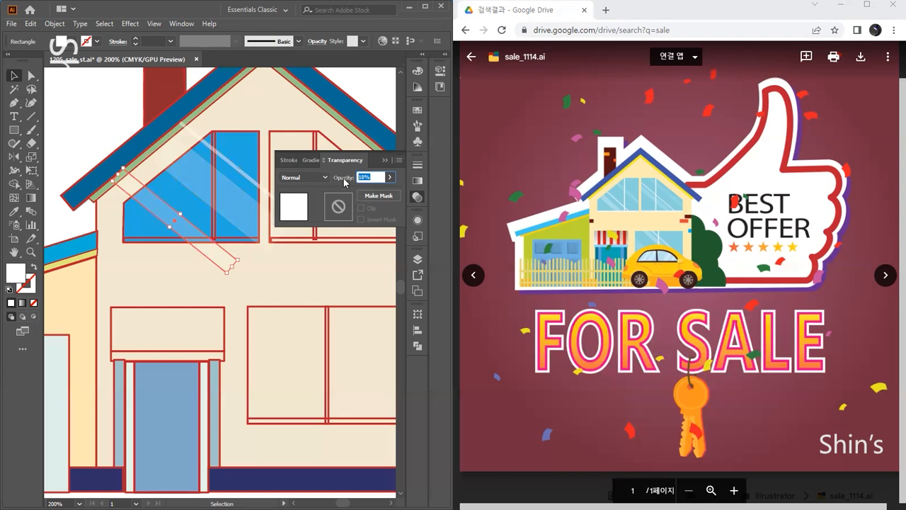
text(20)
key(Return)
click(61, 104)
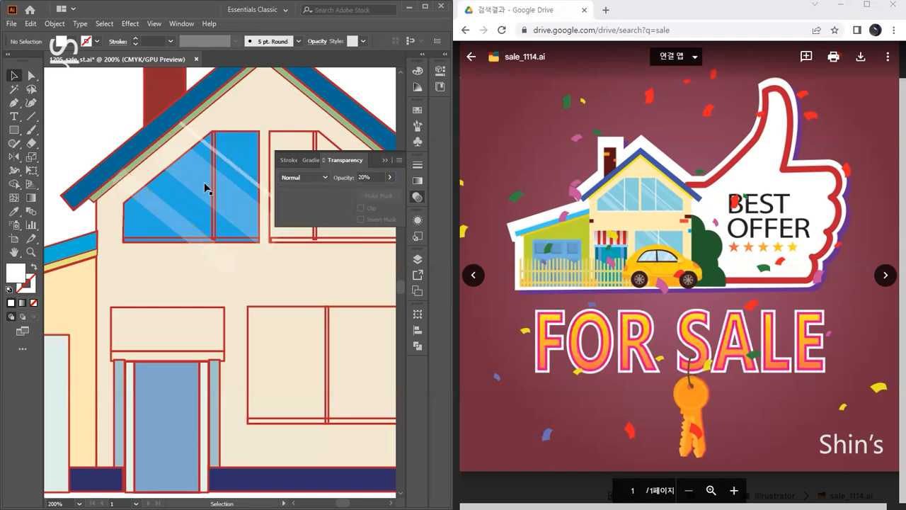
- Set the lower-left reflection bar's opacity to 25%
click(159, 212)
click(368, 177)
text(25)
key(Return)
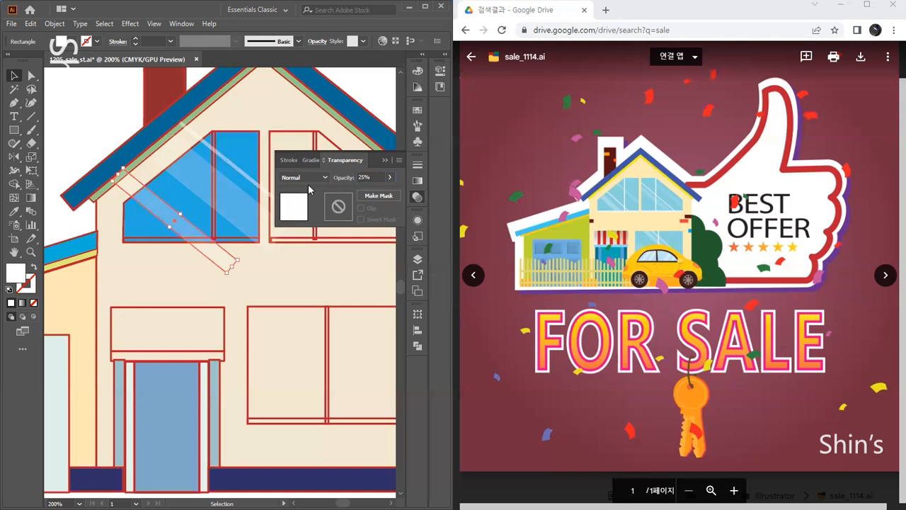
click(97, 123)
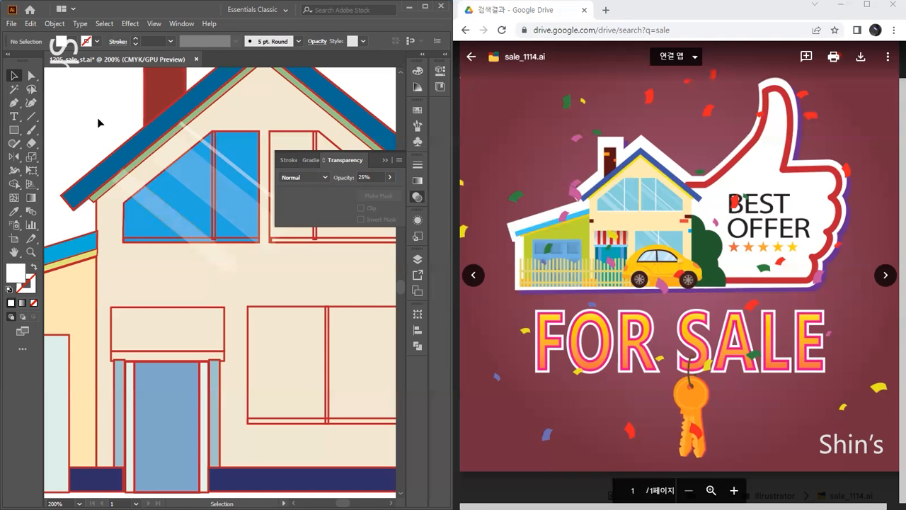
- Undo an attempt to send the blue window shape to the back, and bring it in front of the reflections and dividers
click(249, 147)
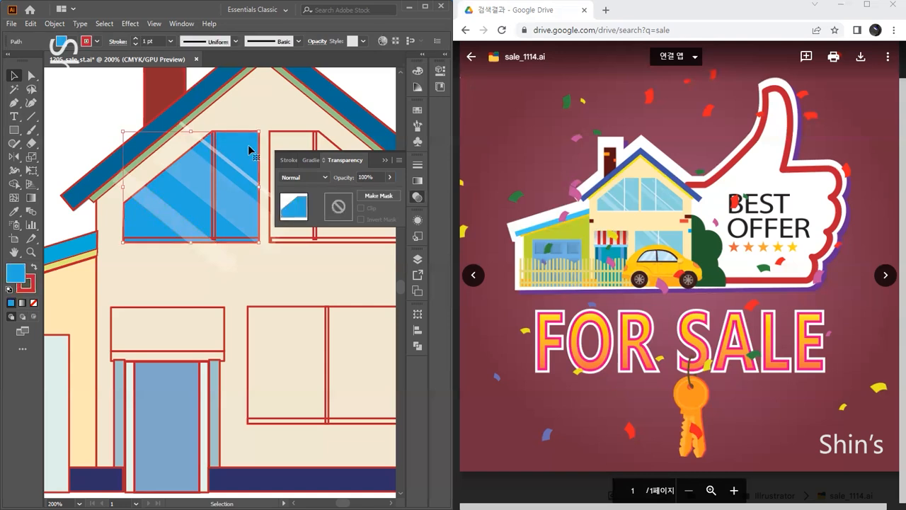
key(ctrl)
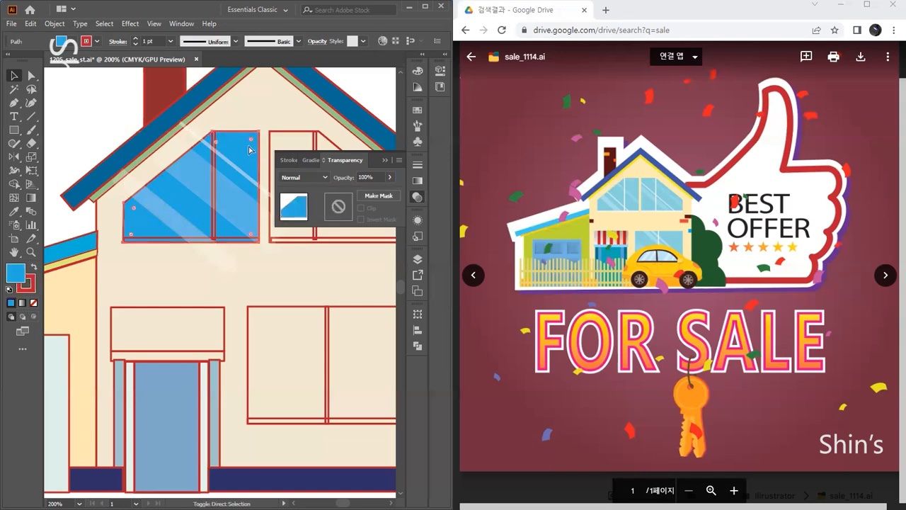
key(ctrl+shift+bracketleft)
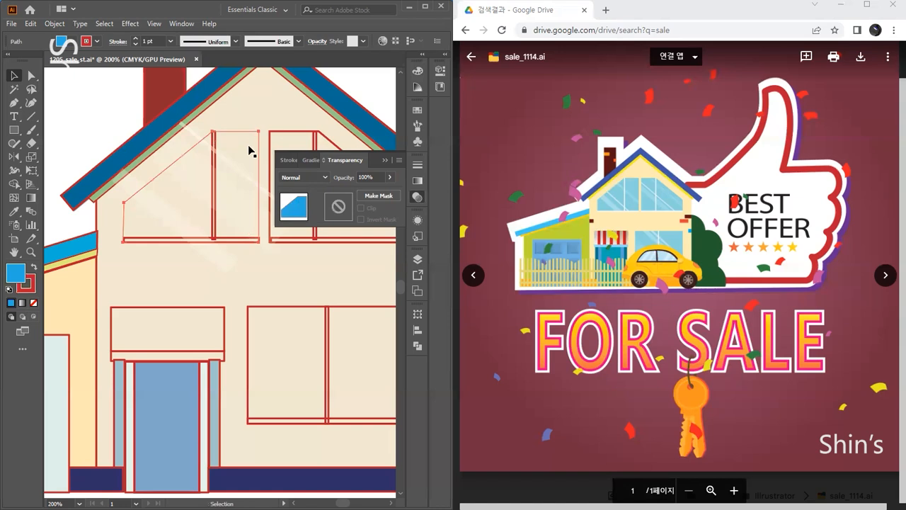
key(ctrl+z)
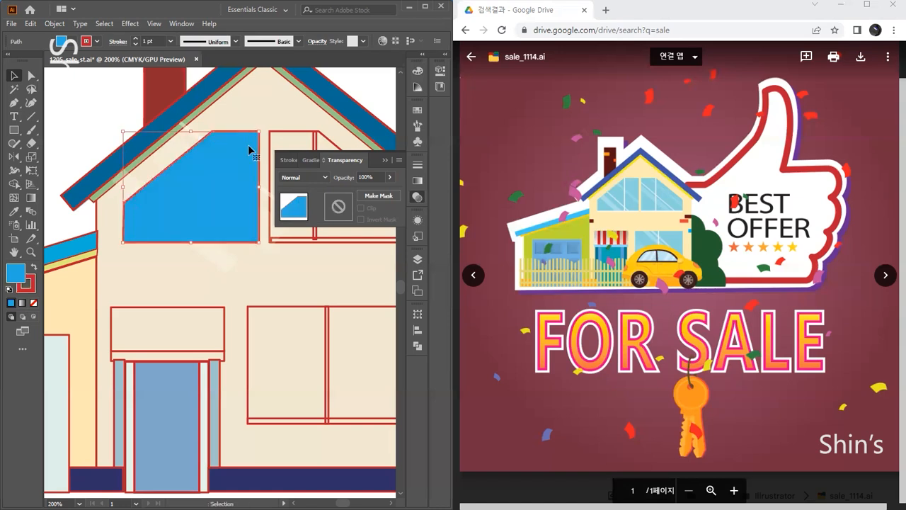
- Make a clipping mask from the blue upper left window shape and the diagonal reflection bars
shift+click(190, 145)
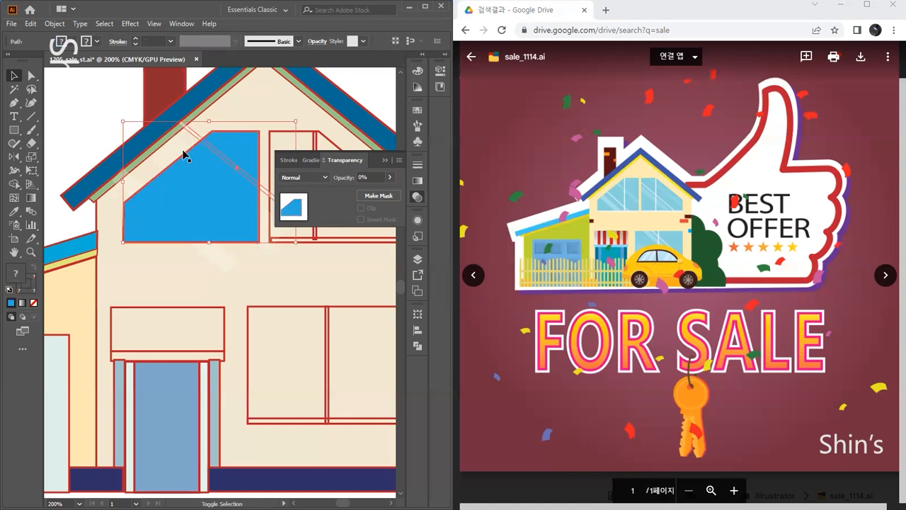
shift+click(133, 188)
key(a)
key(ctrl+7)
key(v)
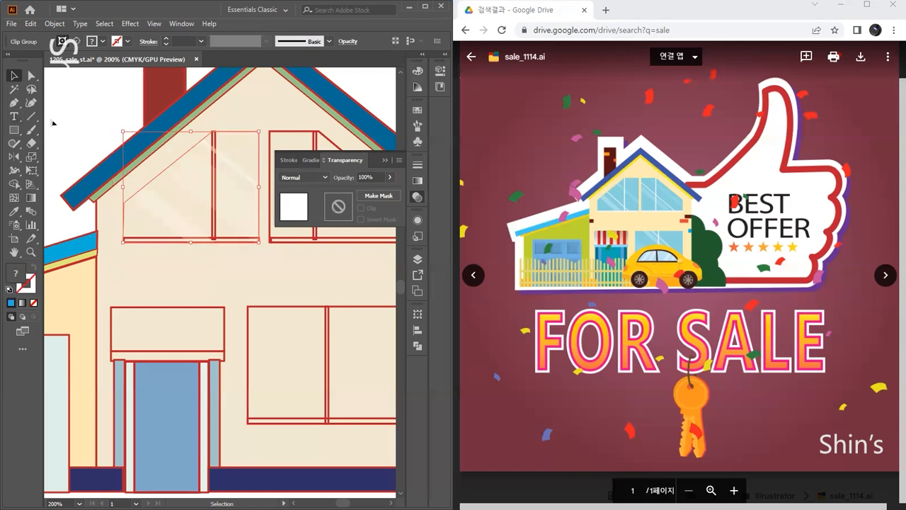
- Fill the clipping path of the upper left window with light blue, C 40, M 4, Y 0, K 0
click(31, 75)
click(70, 108)
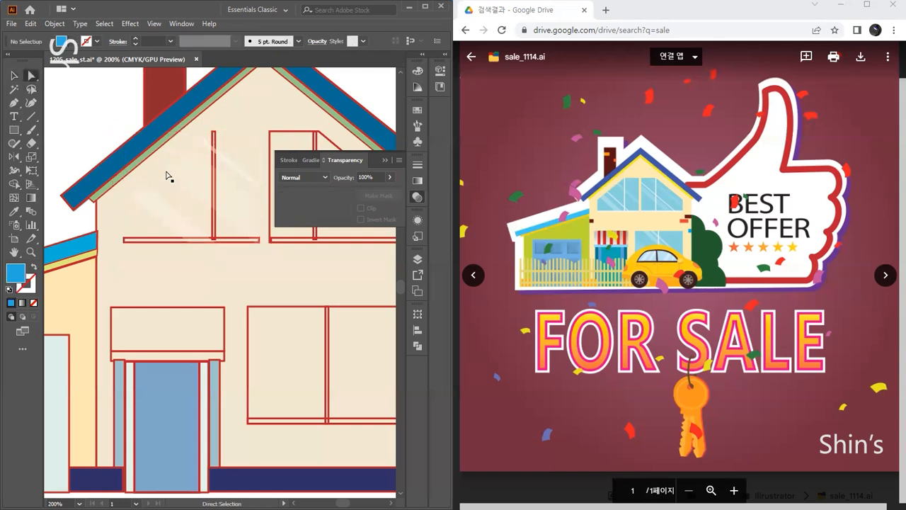
click(166, 176)
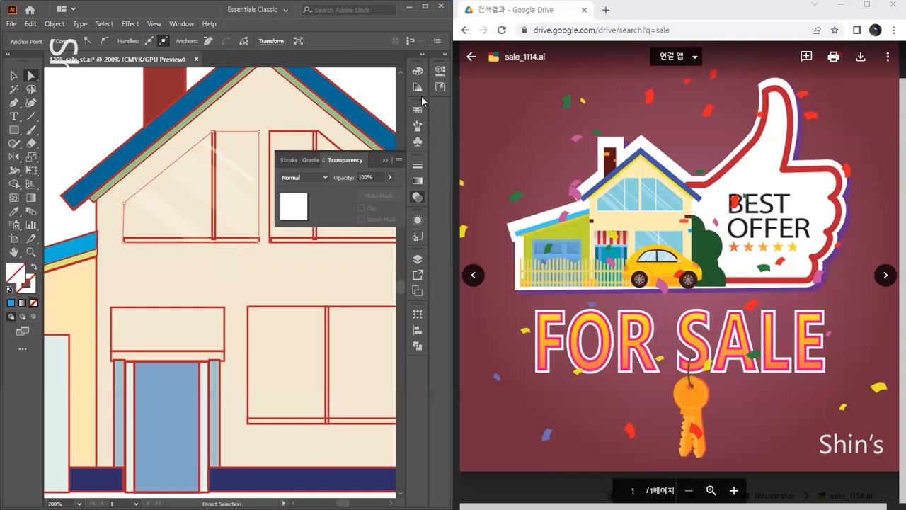
click(419, 72)
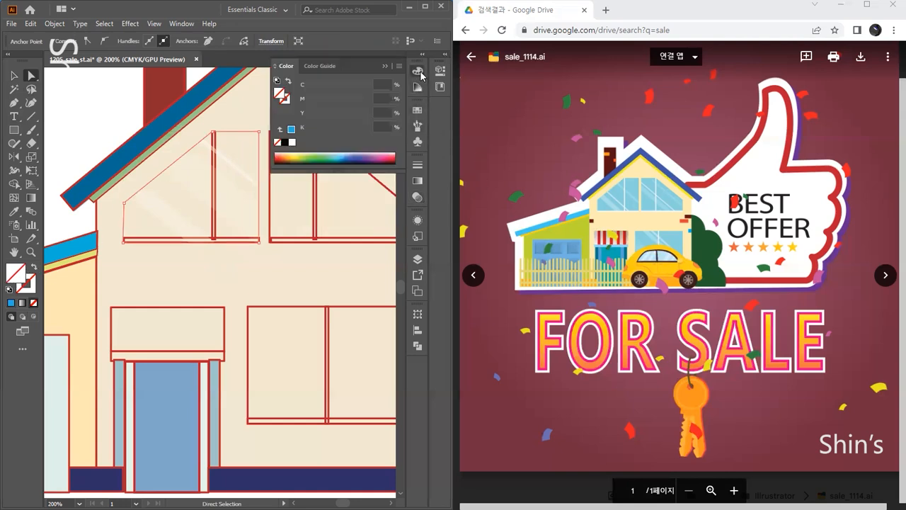
click(291, 130)
drag(349, 87, 313, 101)
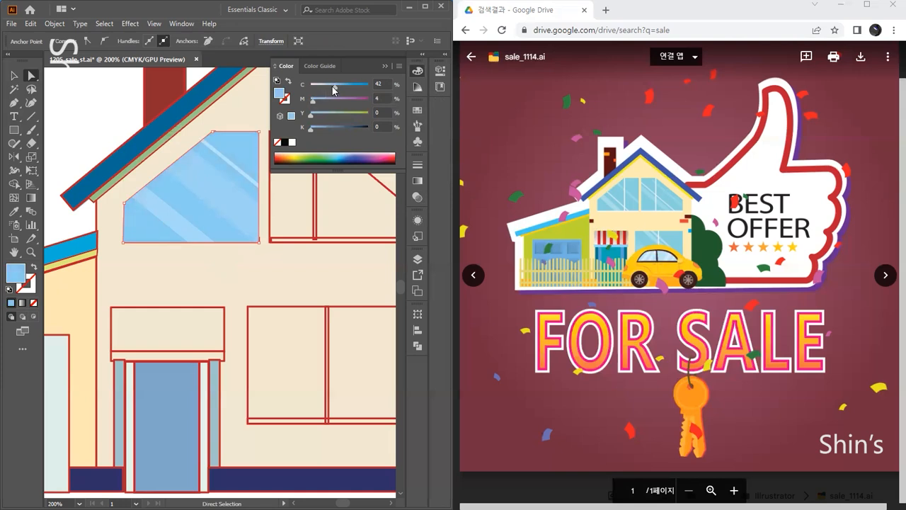
click(15, 76)
click(67, 92)
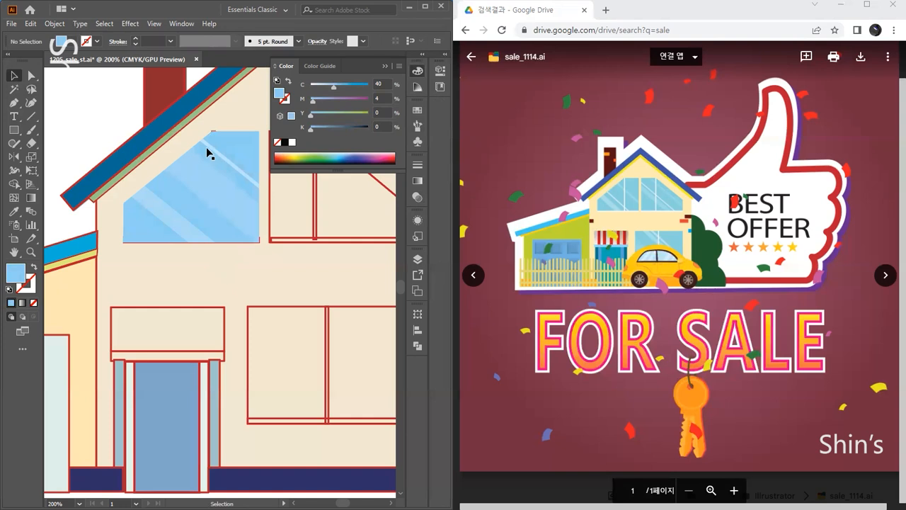
- Send the clipped window group backward two levels, behind the vertical divider and the sill
click(208, 165)
key(ctrl)
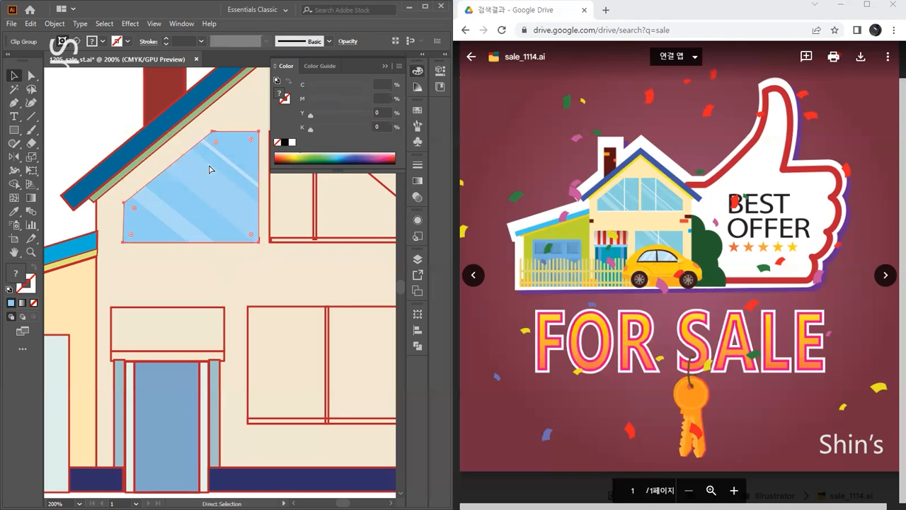
key(ctrl+bracketleft)
key(ctrl+bracketleft)
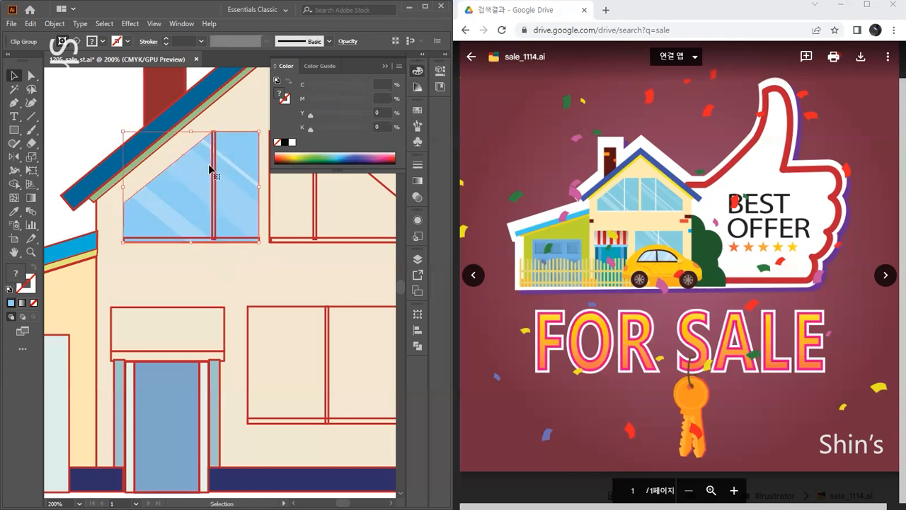
click(87, 103)
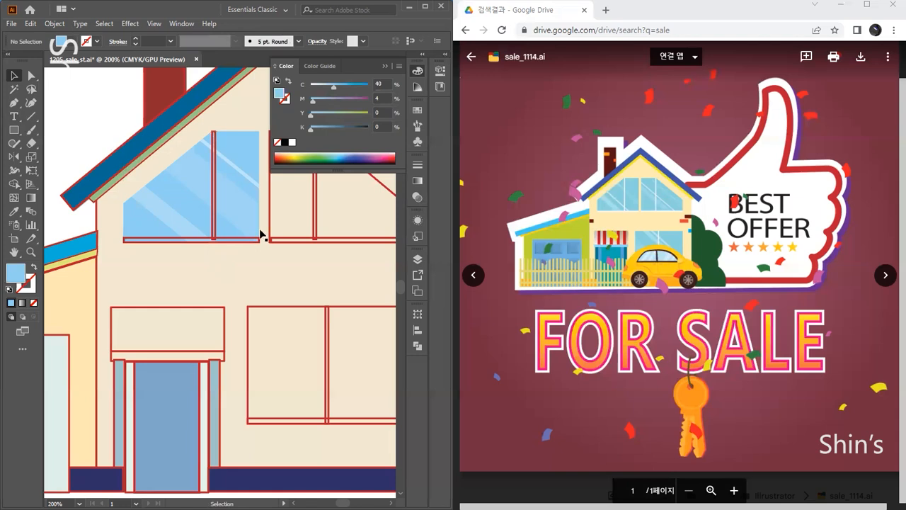
- Give the upper left window's sill and vertical divider a white fill and no stroke
click(237, 241)
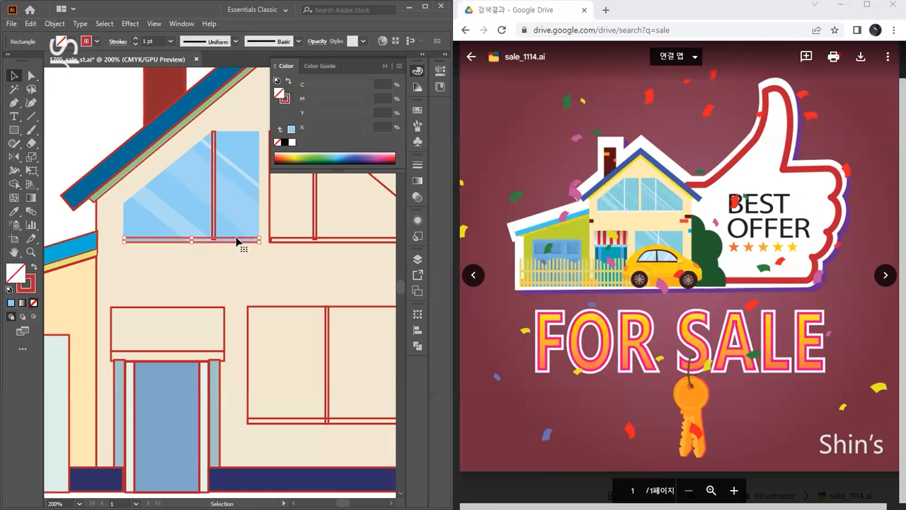
click(8, 289)
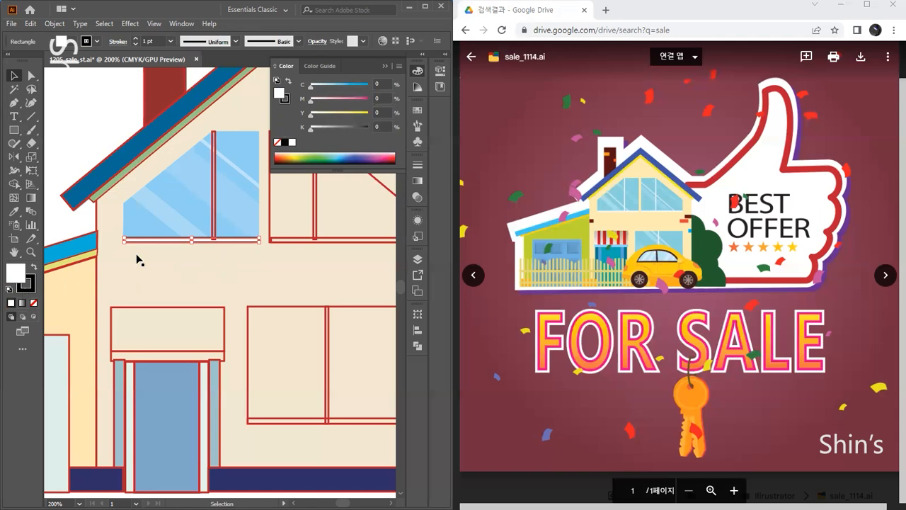
click(213, 234)
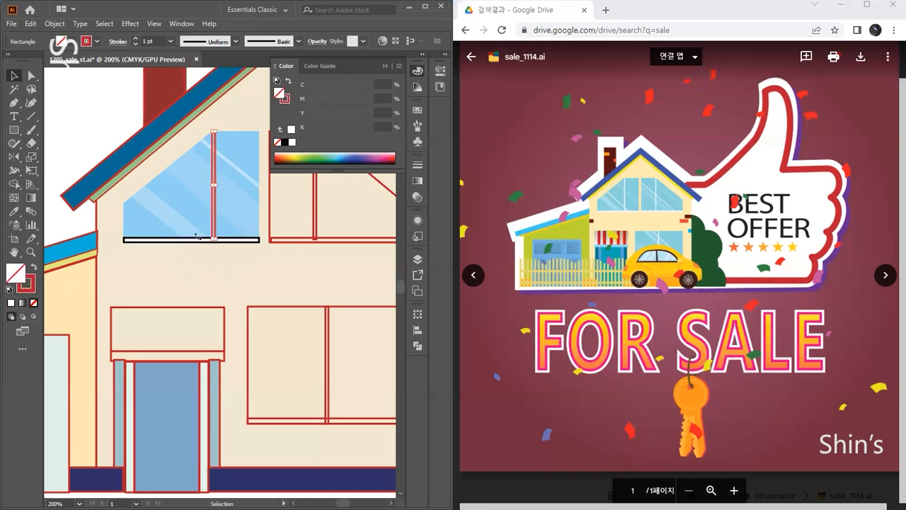
click(11, 303)
click(31, 289)
click(33, 304)
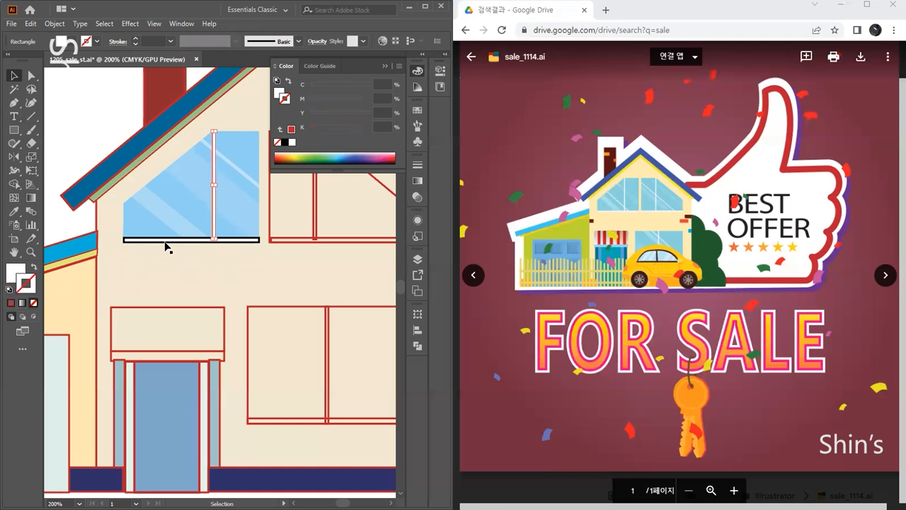
click(149, 241)
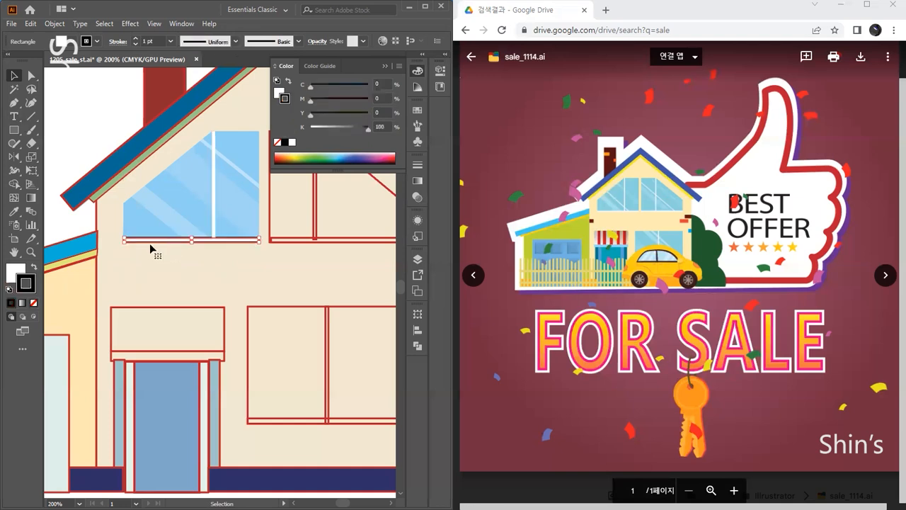
click(33, 304)
click(68, 129)
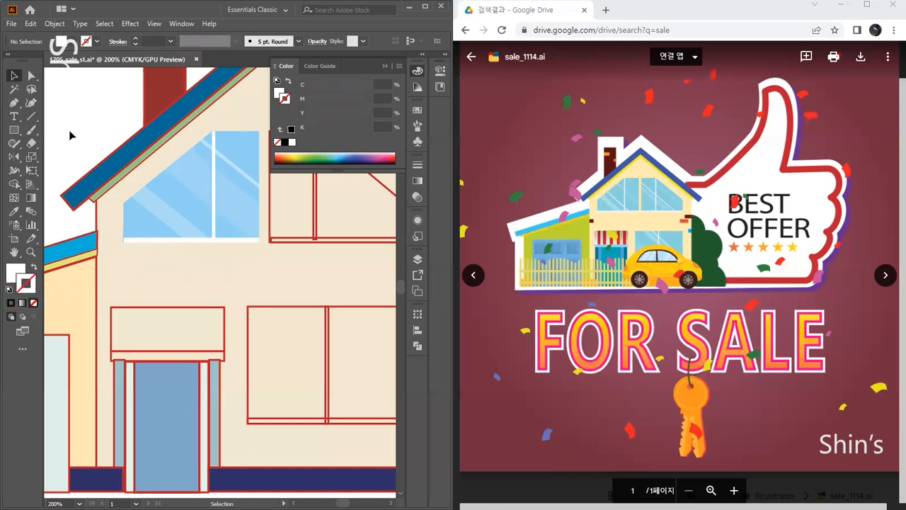
click(417, 71)
drag(261, 188, 204, 204)
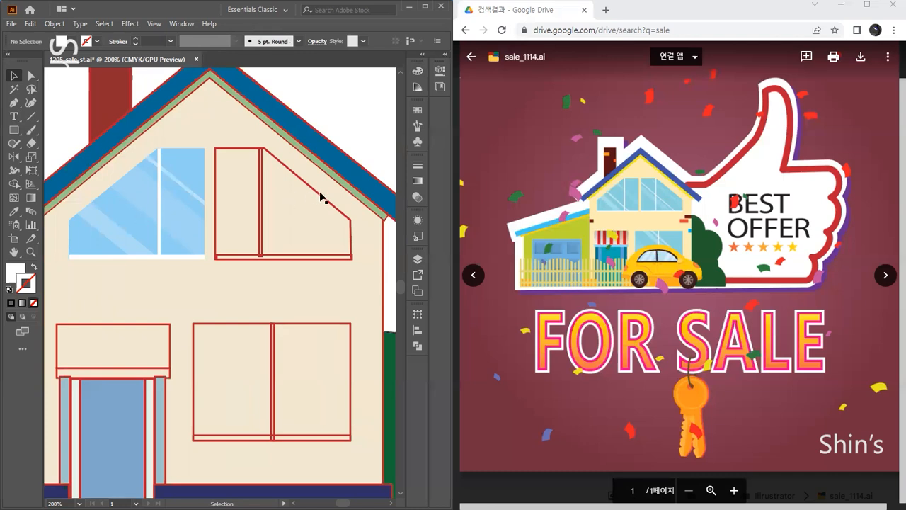
drag(320, 191, 314, 167)
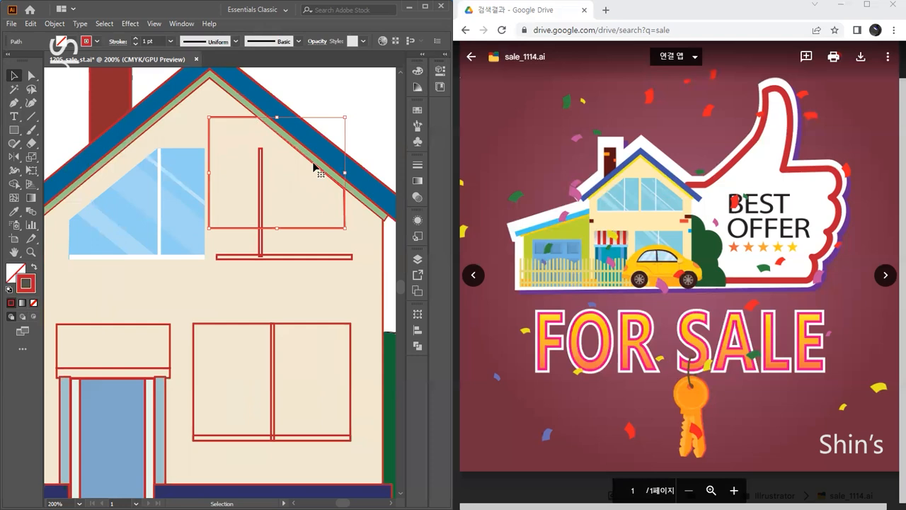
key(ctrl+z)
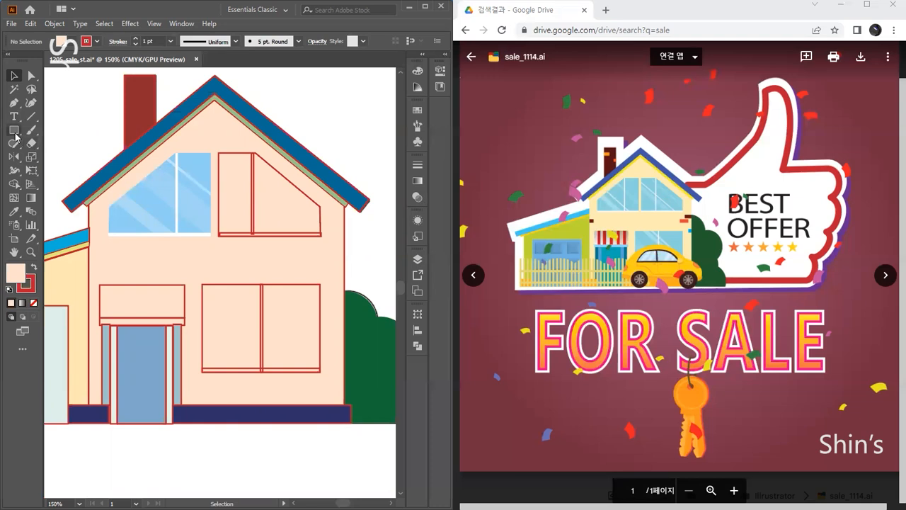
- Draw a horizontal rectangle across the top of the upper right window, with a white fill and no stroke
click(14, 131)
drag(191, 149, 338, 177)
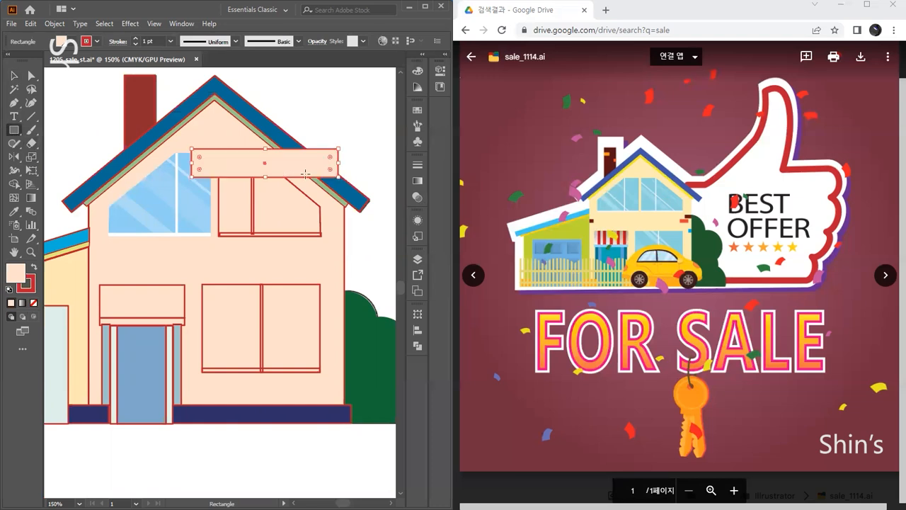
click(9, 289)
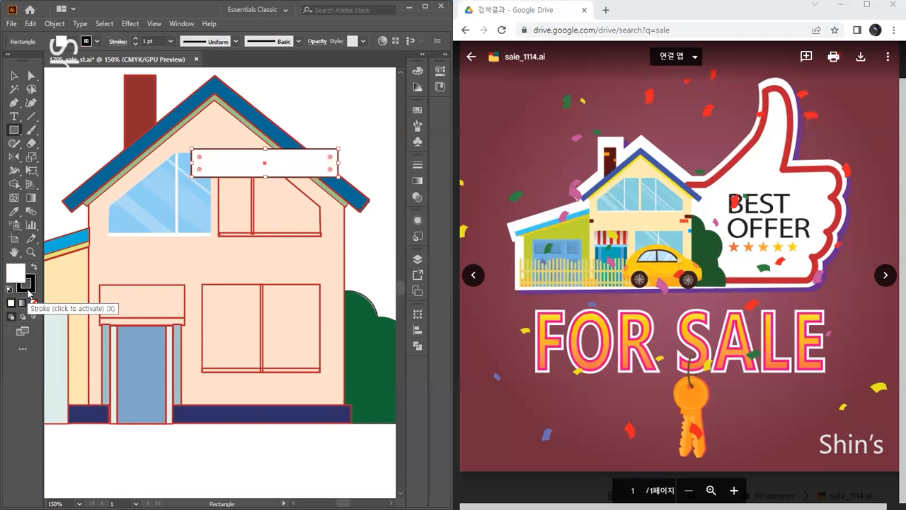
click(33, 303)
click(14, 270)
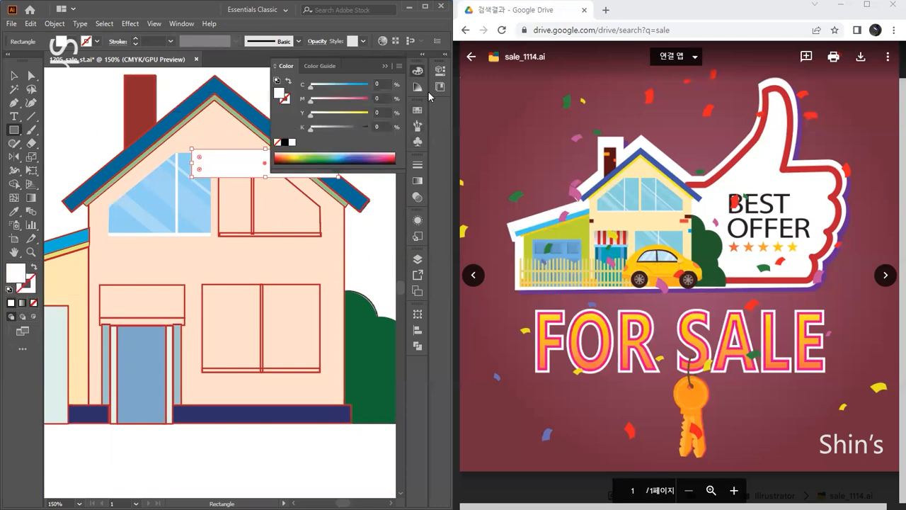
click(418, 71)
- Rotate the white bar to slope down to the right and place it over the upper right window
click(12, 75)
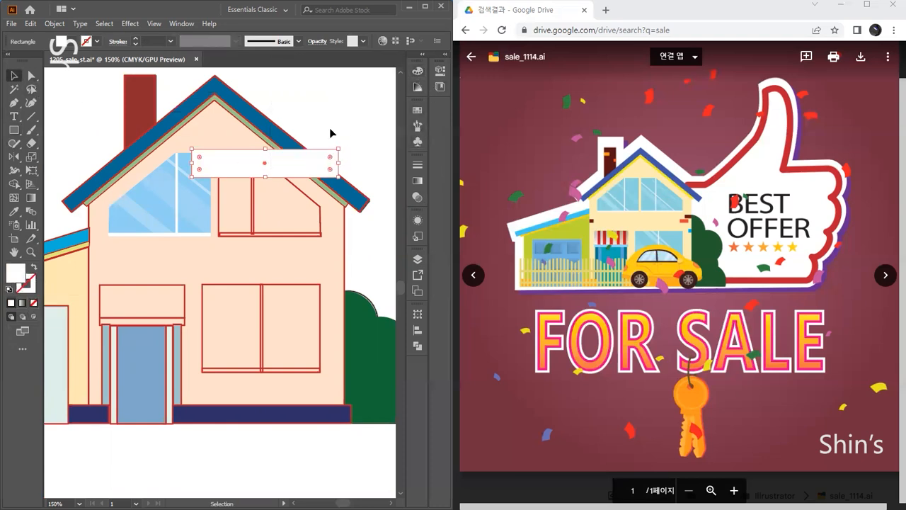
drag(341, 144, 360, 207)
drag(283, 176, 255, 200)
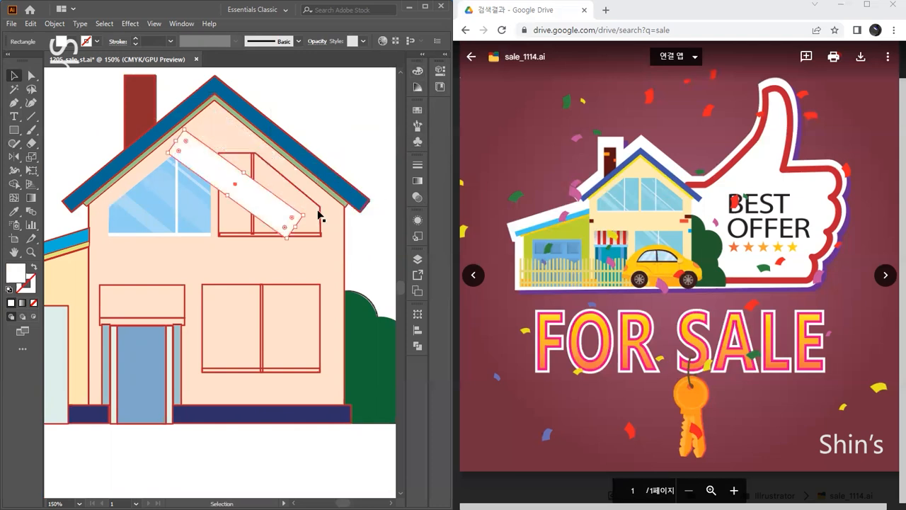
drag(309, 215, 308, 222)
- Duplicate the diagonal bar into two wide parallel bars with a thin one between them, and narrow the uppermost bar
drag(259, 206, 291, 222)
drag(275, 183, 265, 210)
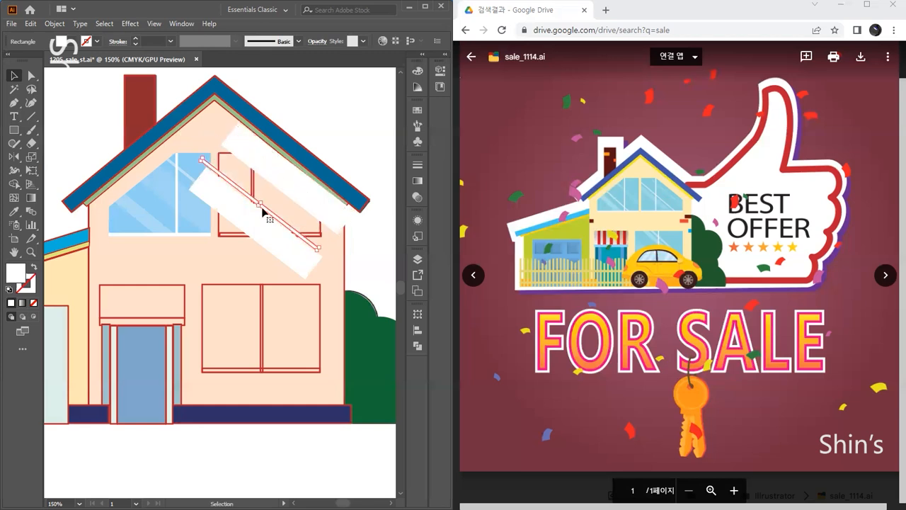
click(297, 183)
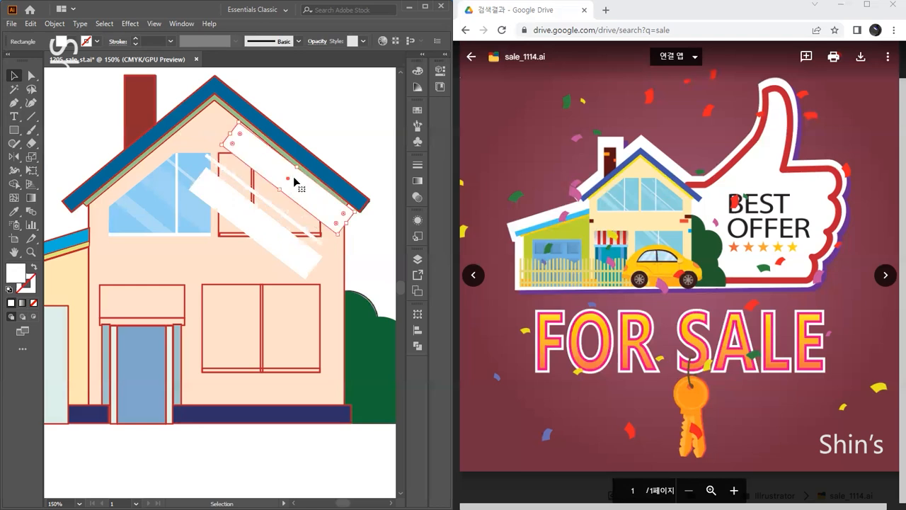
drag(298, 167, 281, 192)
click(275, 243)
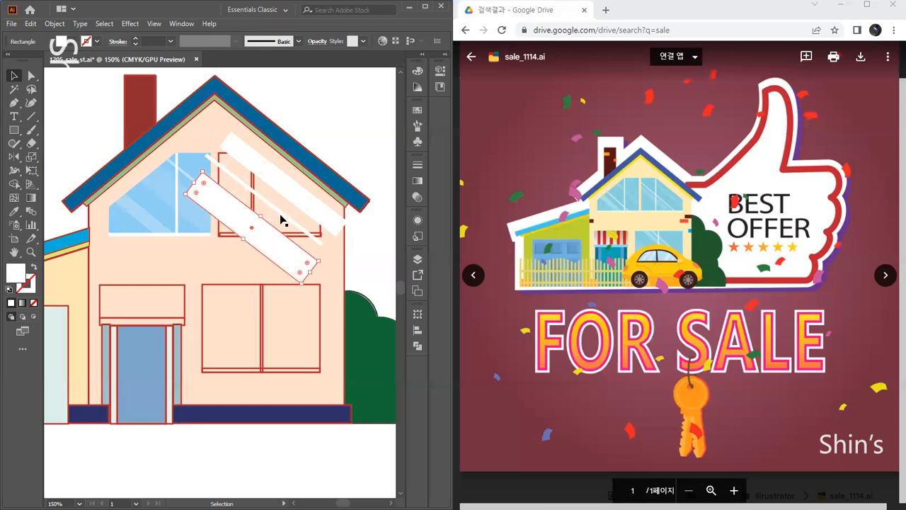
- Set the thin middle reflection bar's opacity to 40%
click(281, 216)
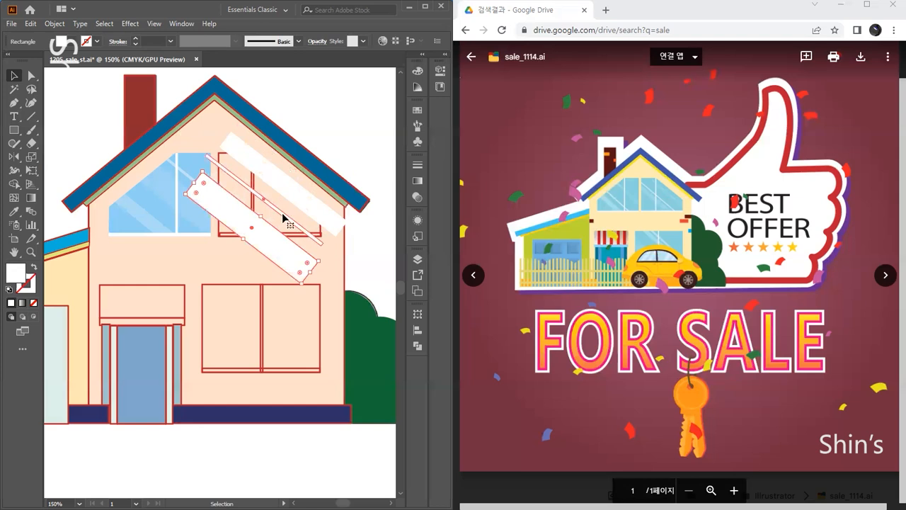
click(417, 198)
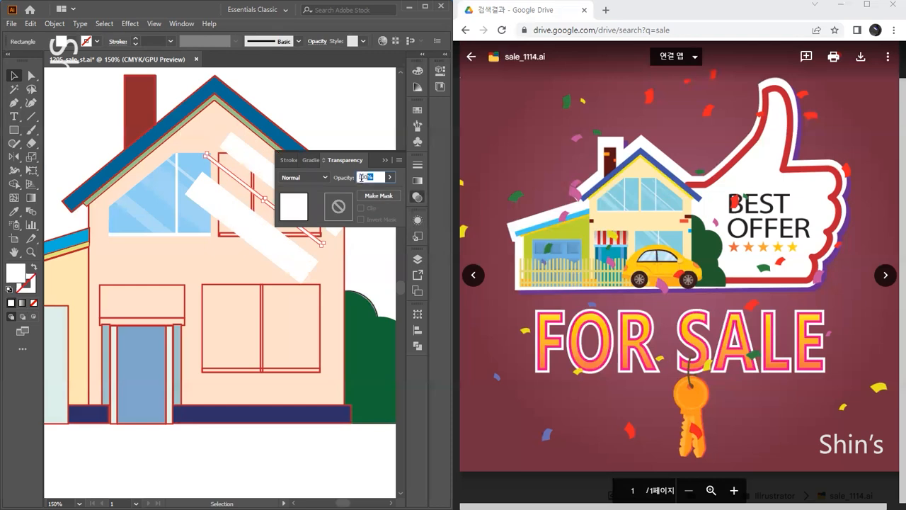
text(40)
key(Return)
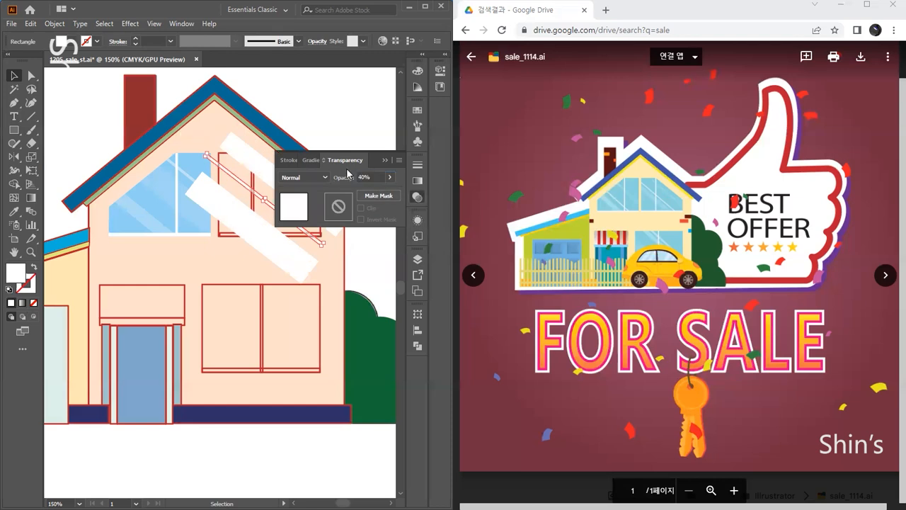
- Set the lower wide reflection bar's opacity to 15%
click(269, 249)
click(375, 177)
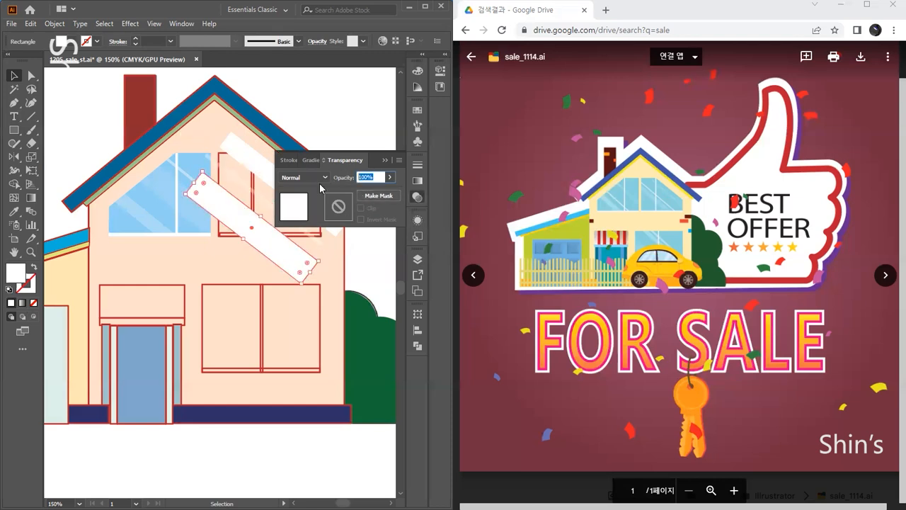
text(15)
key(Return)
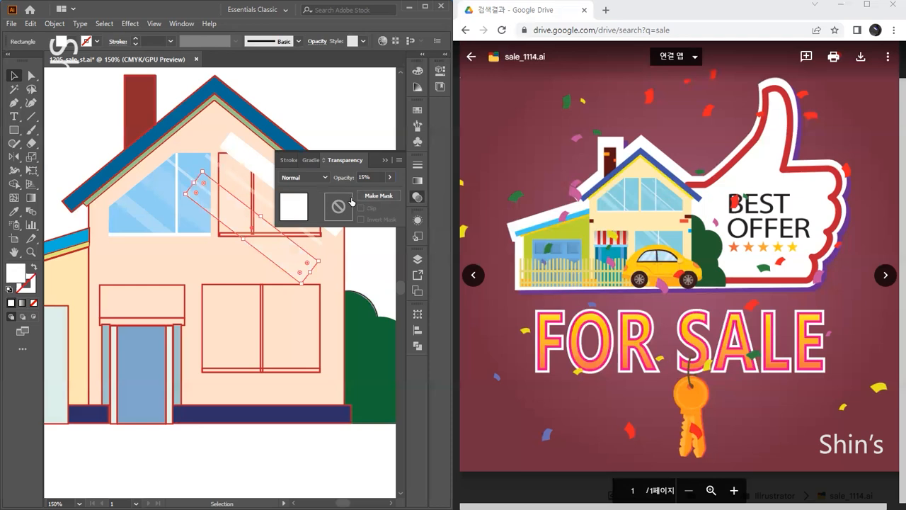
- Set the uppermost reflection bar's opacity to 25% and deselect it
click(261, 167)
click(375, 176)
text(25)
key(Return)
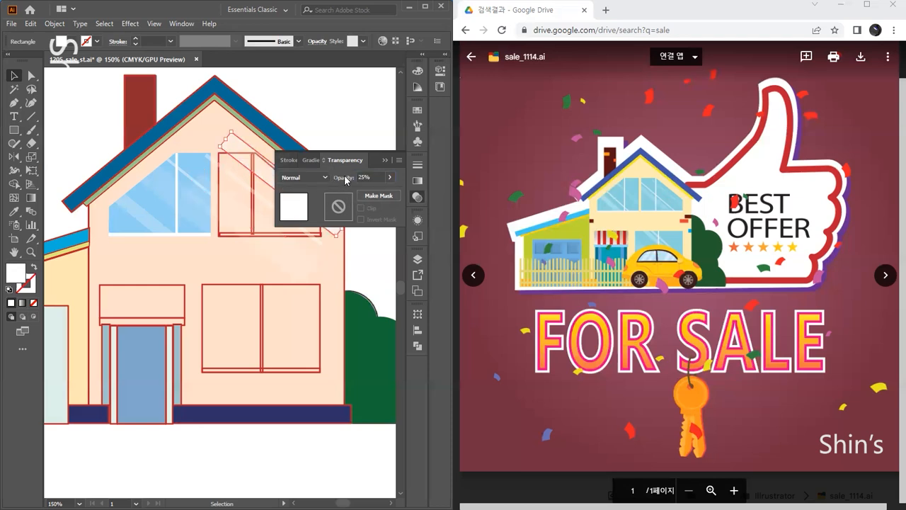
click(361, 112)
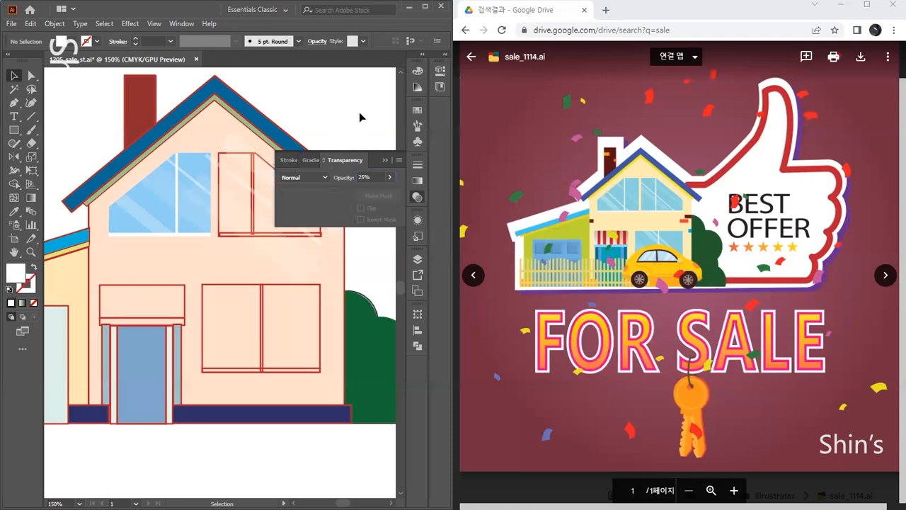
click(416, 198)
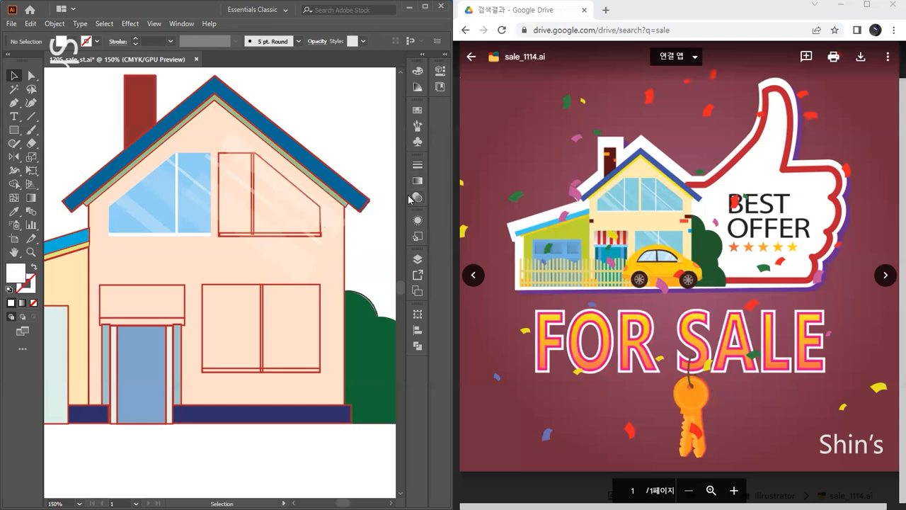
- Bring the right upper window outline to the front and use it as a clipping mask for the three reflection bars
click(218, 156)
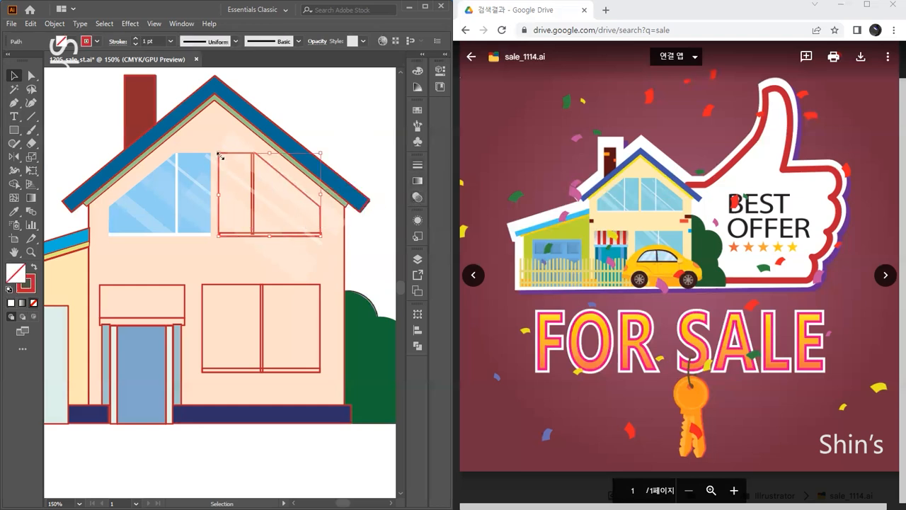
key(ctrl)
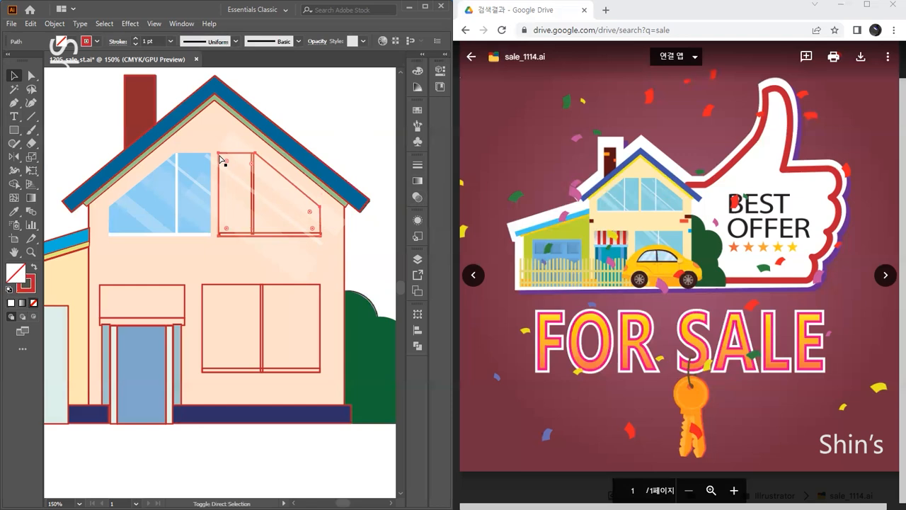
shift+click(234, 218)
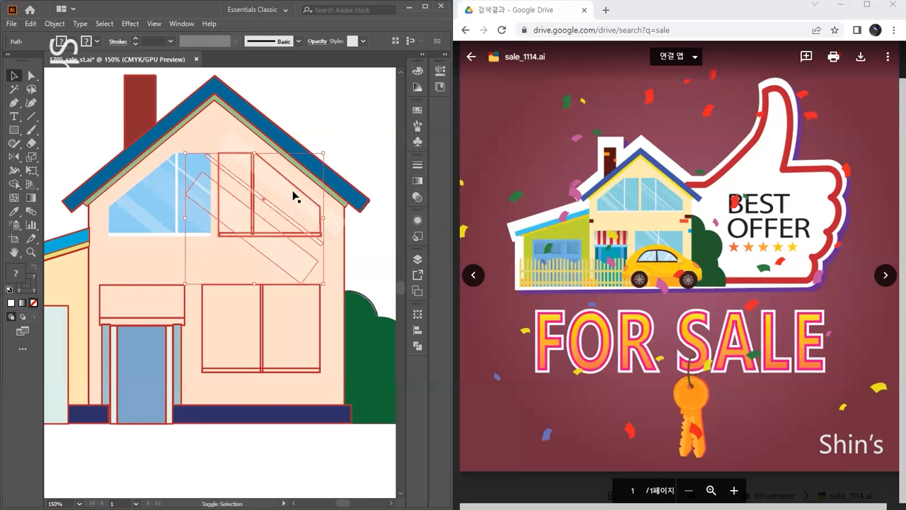
shift+click(289, 195)
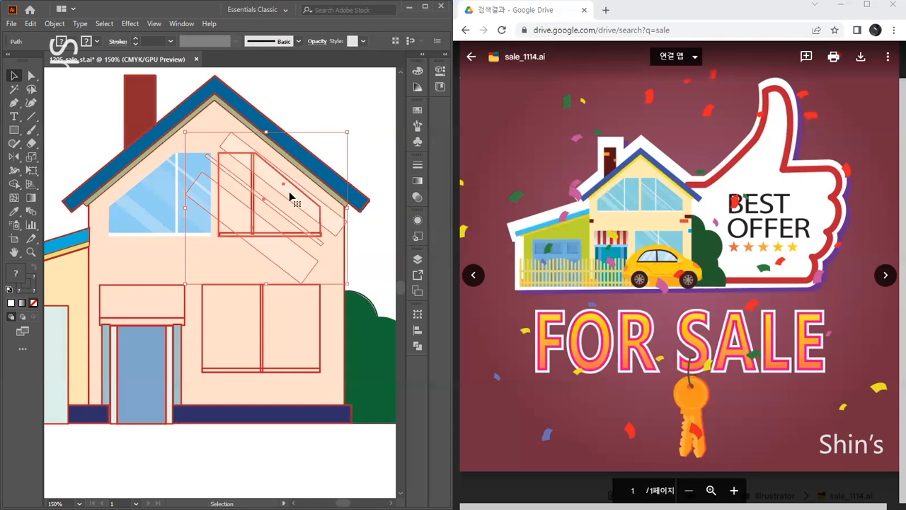
key(ctrl+7)
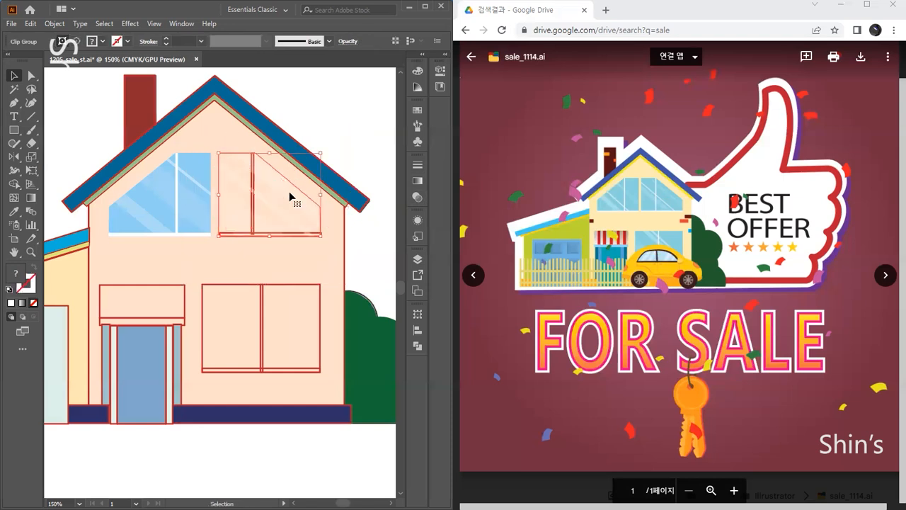
- Save the left upper window's light blue fill as a new swatch
key(ctrl+plus)
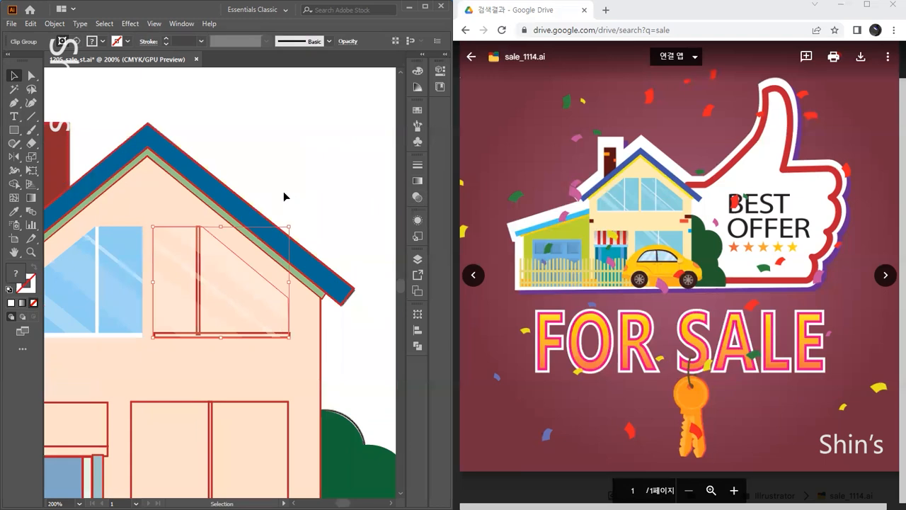
key(a)
click(290, 117)
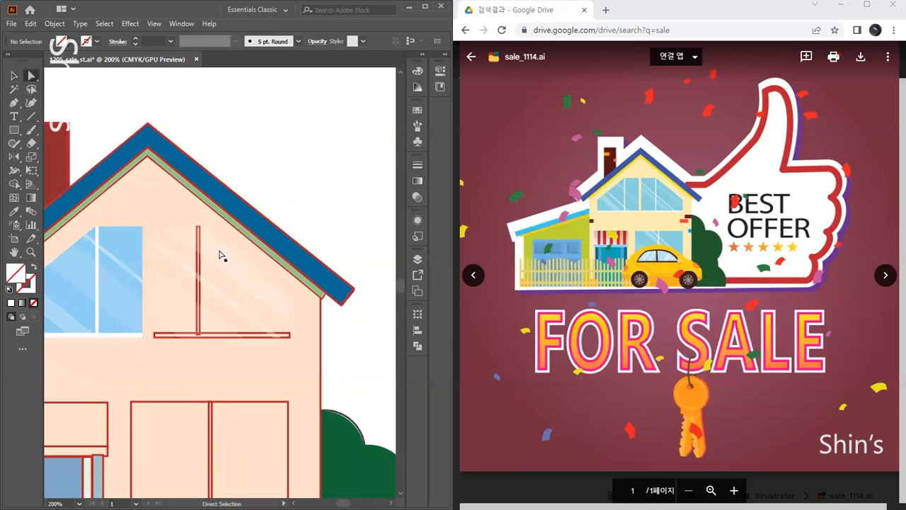
click(227, 251)
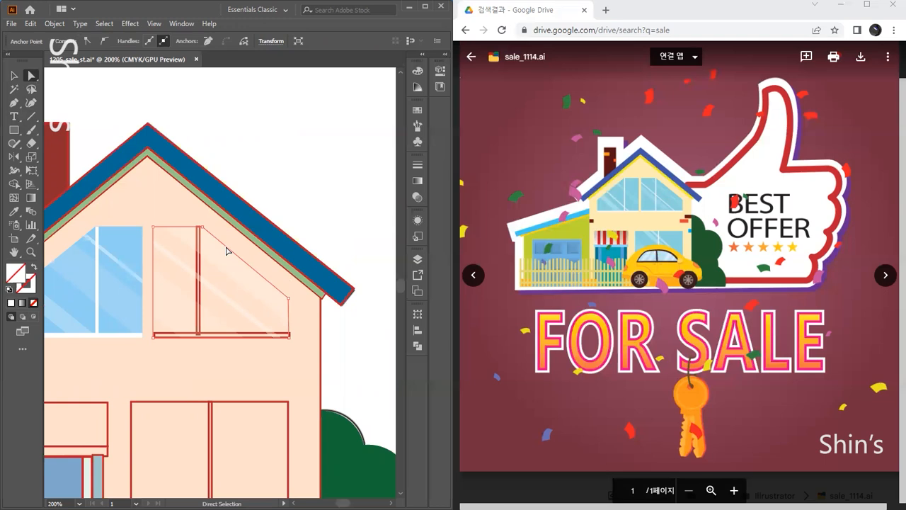
click(78, 252)
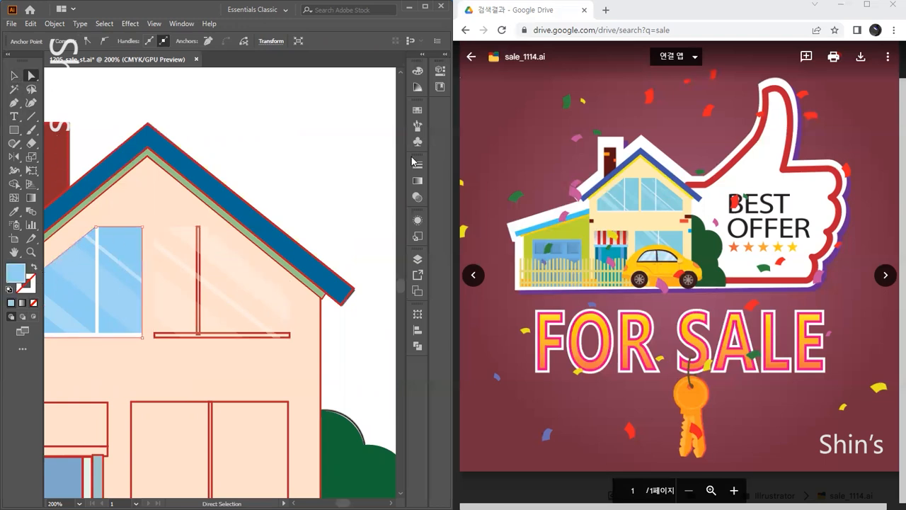
click(418, 110)
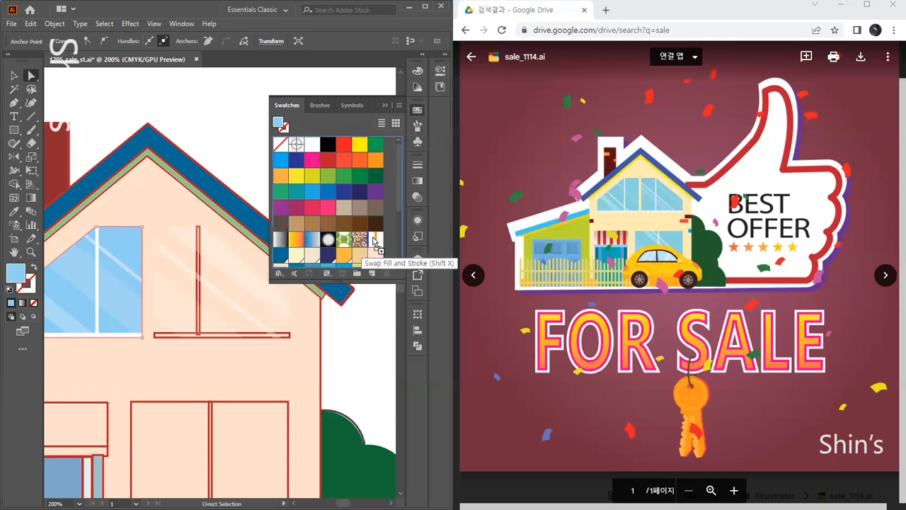
drag(375, 241, 375, 240)
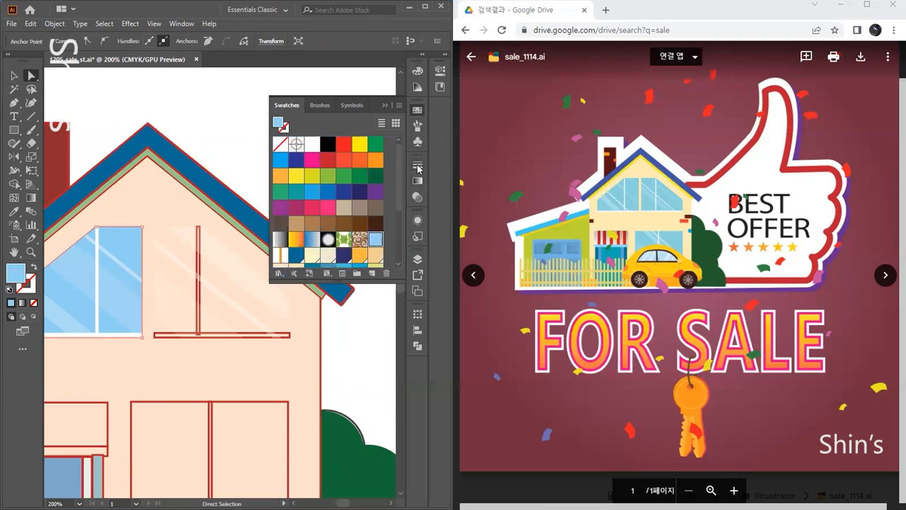
- Fill the right upper window's clipping shape with the saved light blue swatch and deselect it
click(163, 231)
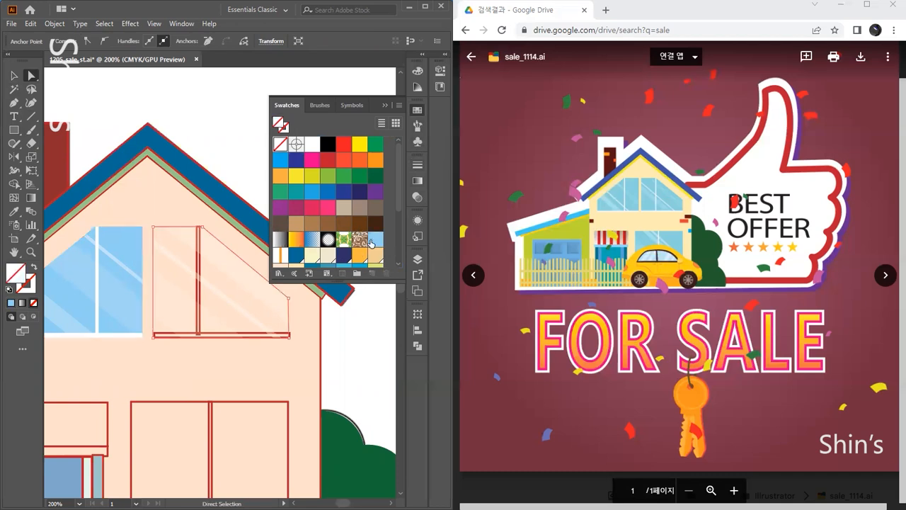
click(375, 239)
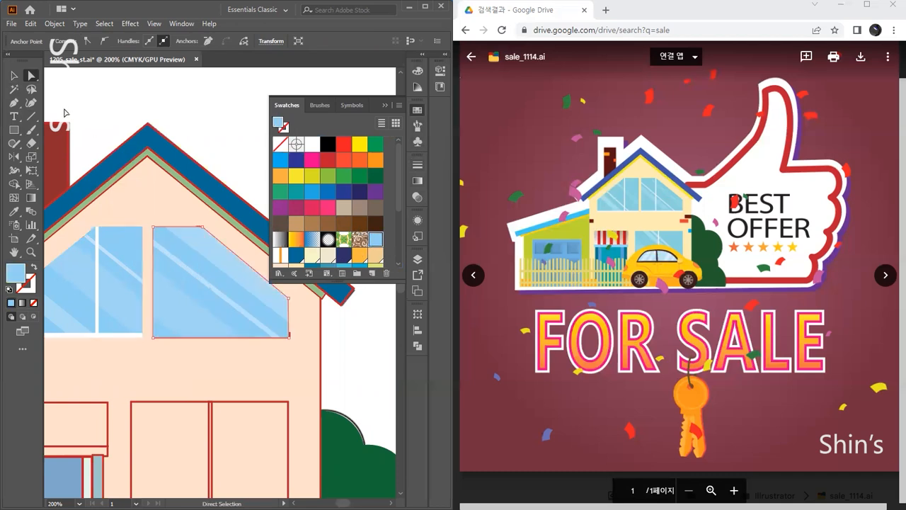
key(v)
click(191, 106)
click(417, 110)
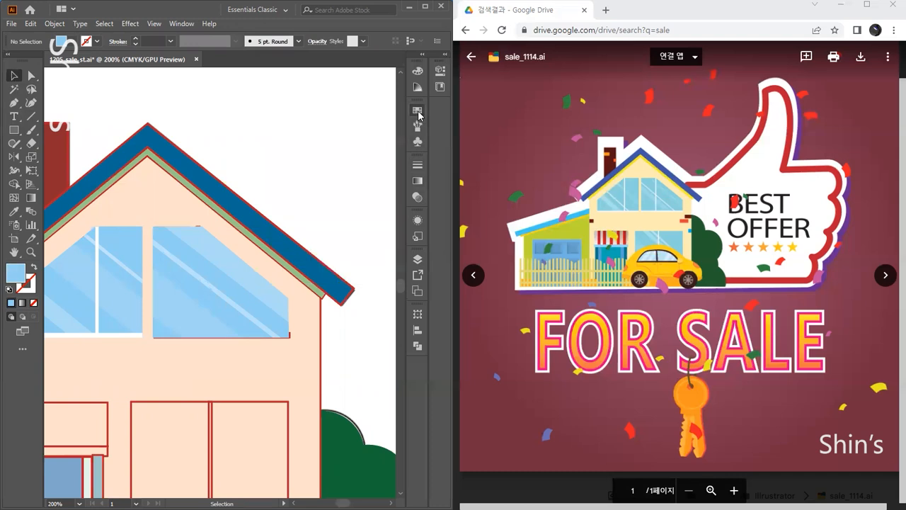
- Send the right upper window's clipped glass group backward behind its vertical divider and bottom sill, and deselect it
click(239, 272)
key(a)
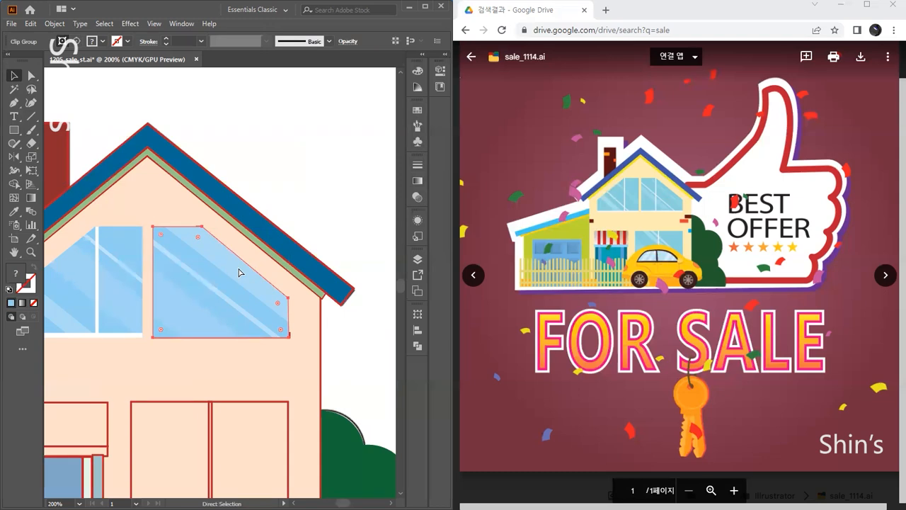
key(ctrl+[)
key(ctrl+[)
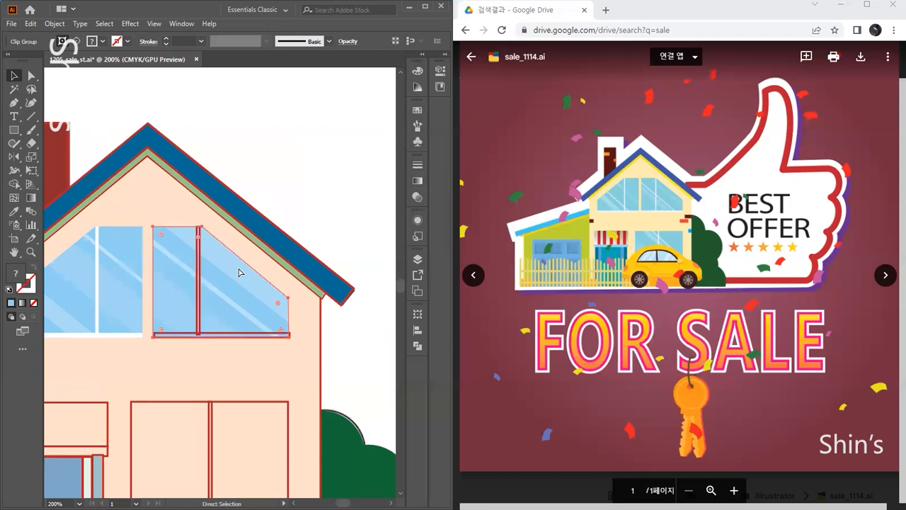
key(v)
click(294, 167)
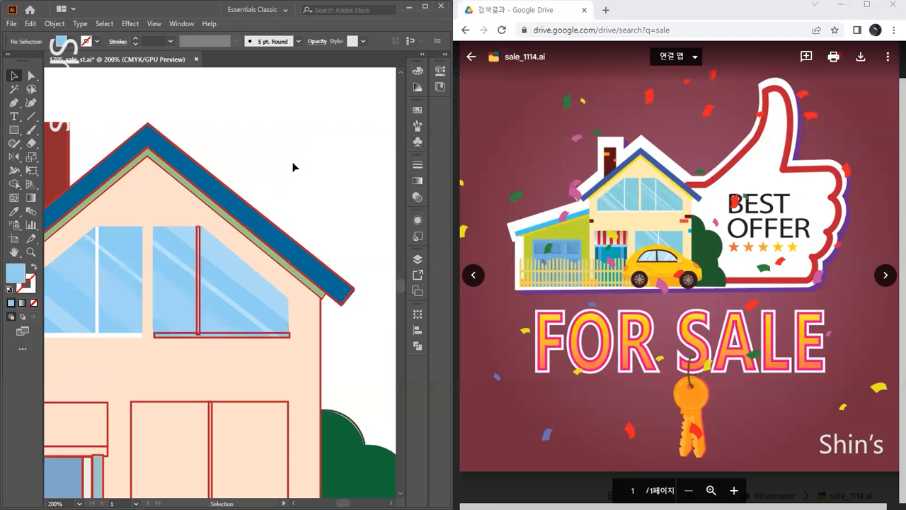
- Fill the right upper window's vertical divider and bottom sill white with no stroke
drag(245, 213, 302, 152)
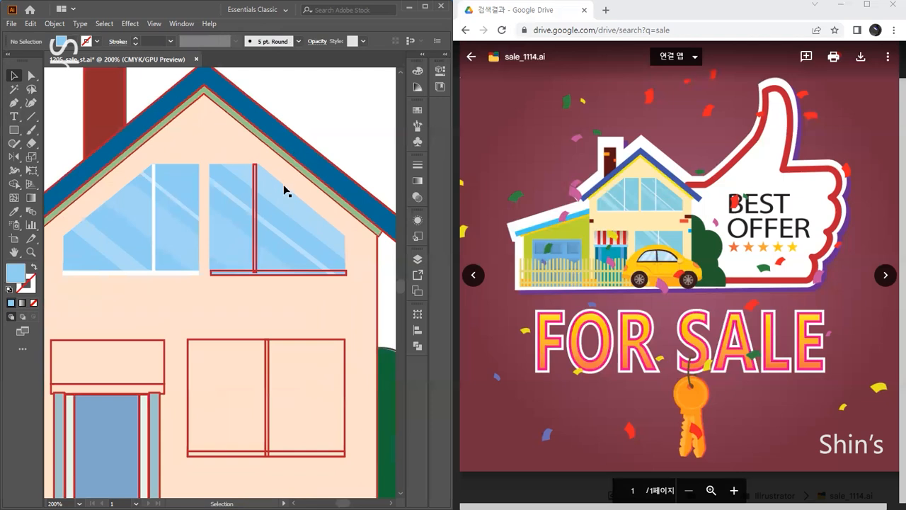
click(255, 266)
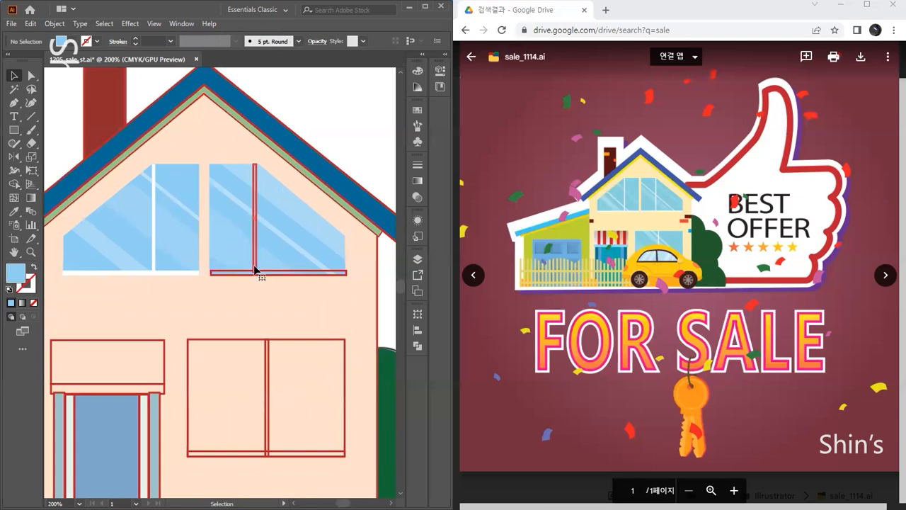
click(34, 267)
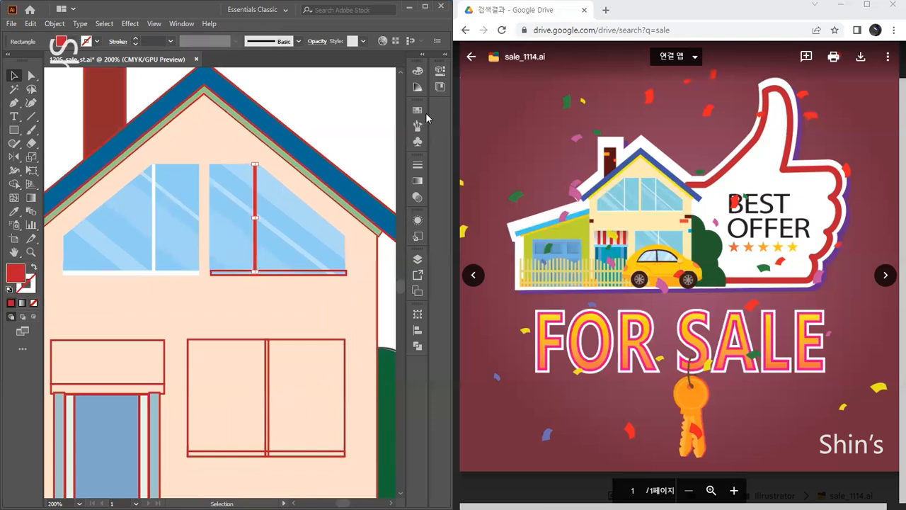
click(418, 110)
click(246, 274)
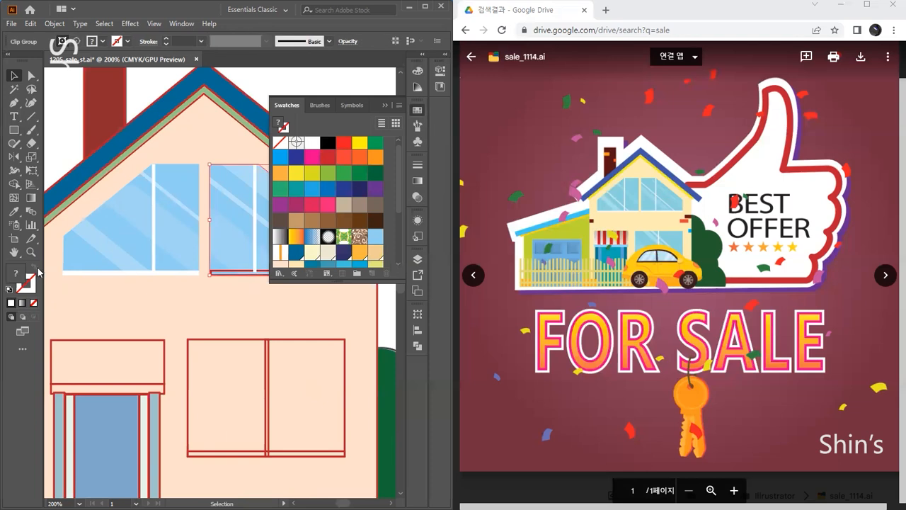
click(219, 272)
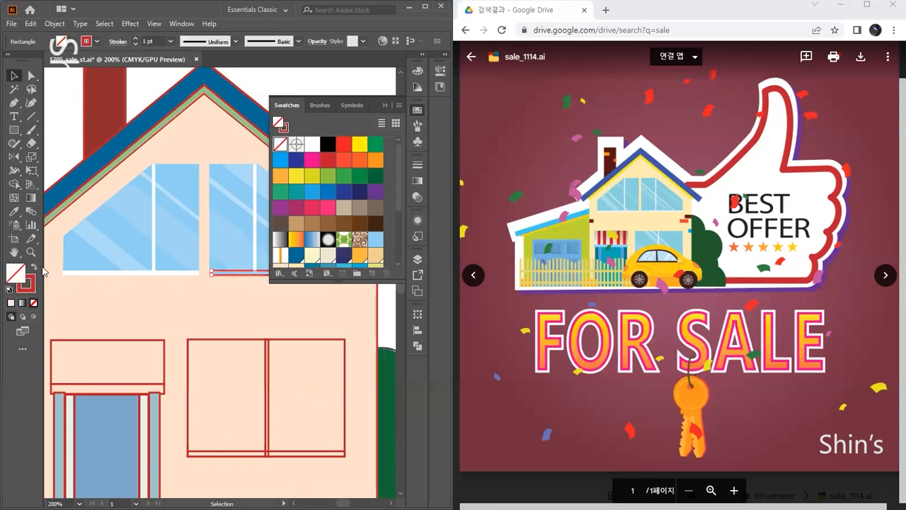
click(312, 144)
key(ctrl+shift+a)
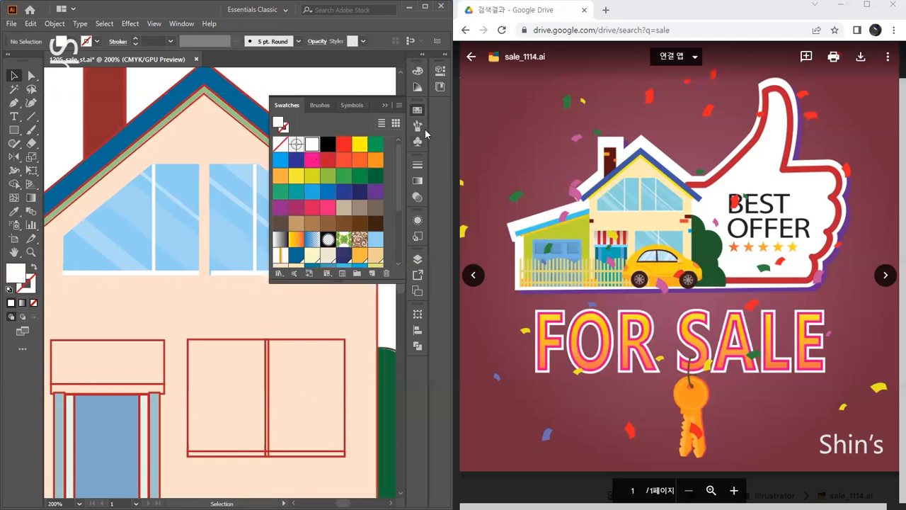
- Move the right upper window's white sill slightly left so it lines up with the edge of the glass
click(245, 274)
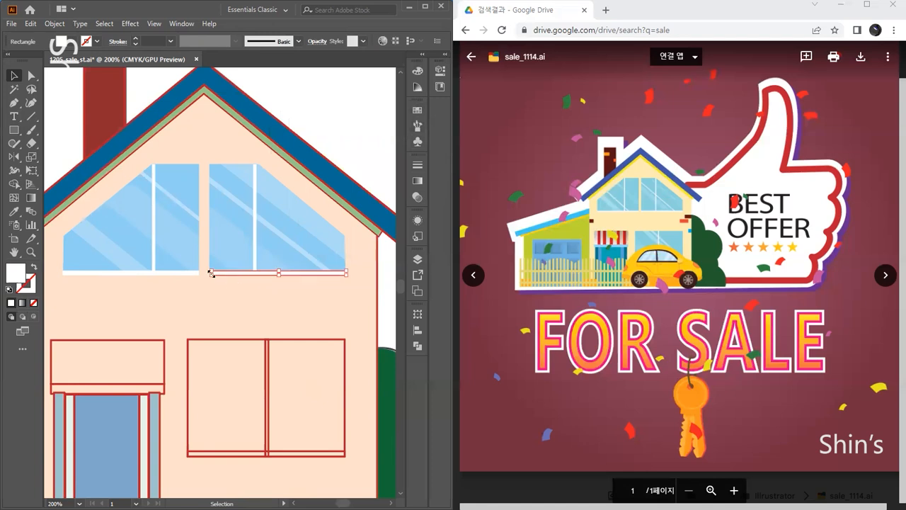
key(ctrl+equal)
key(ctrl+equal)
key(ctrl+equal)
drag(181, 330, 338, 322)
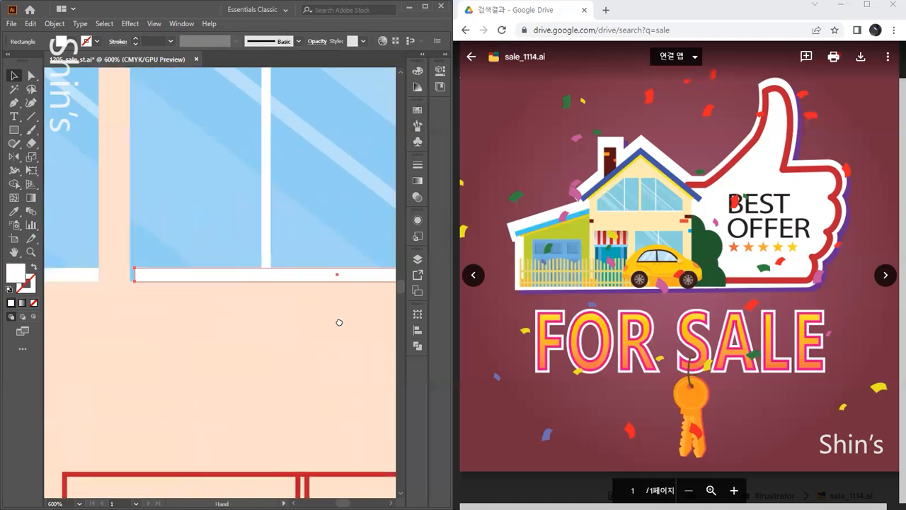
drag(174, 276, 167, 275)
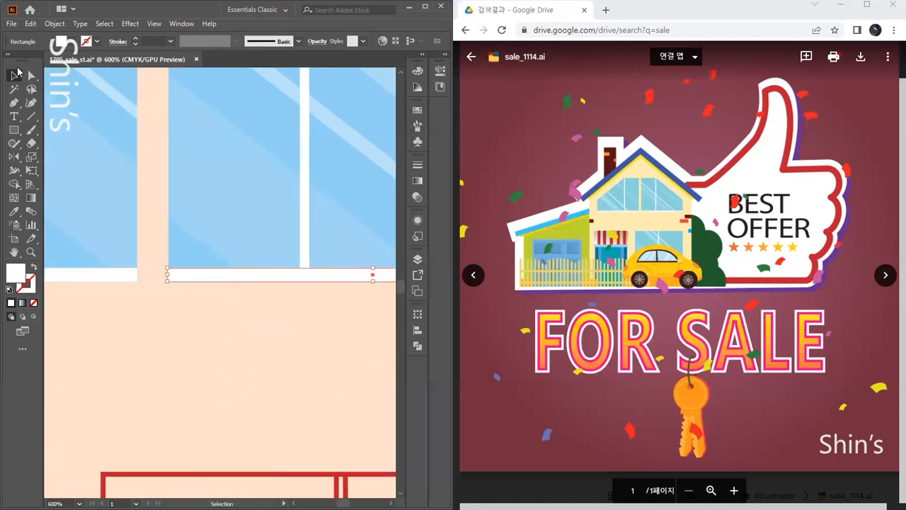
key(a)
click(168, 319)
key(ctrl+minus)
key(ctrl+minus)
key(ctrl+minus)
key(ctrl+minus)
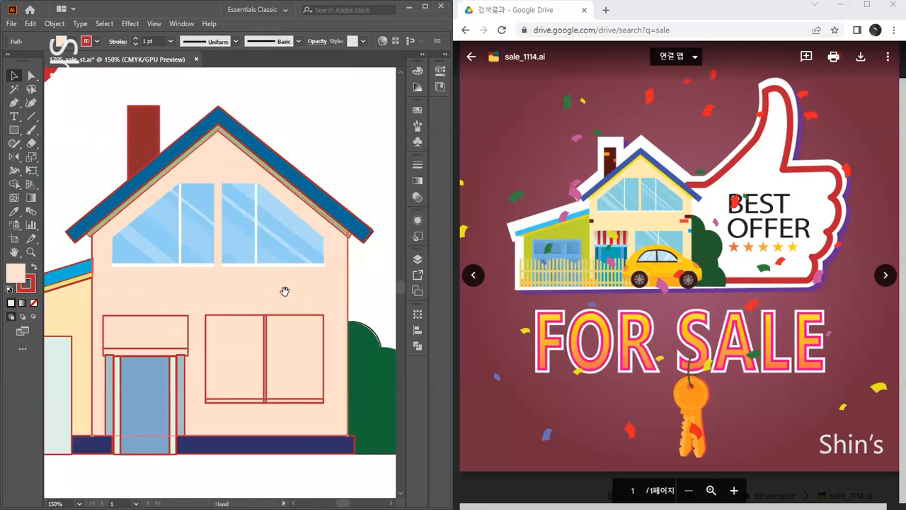
key(ctrl+minus)
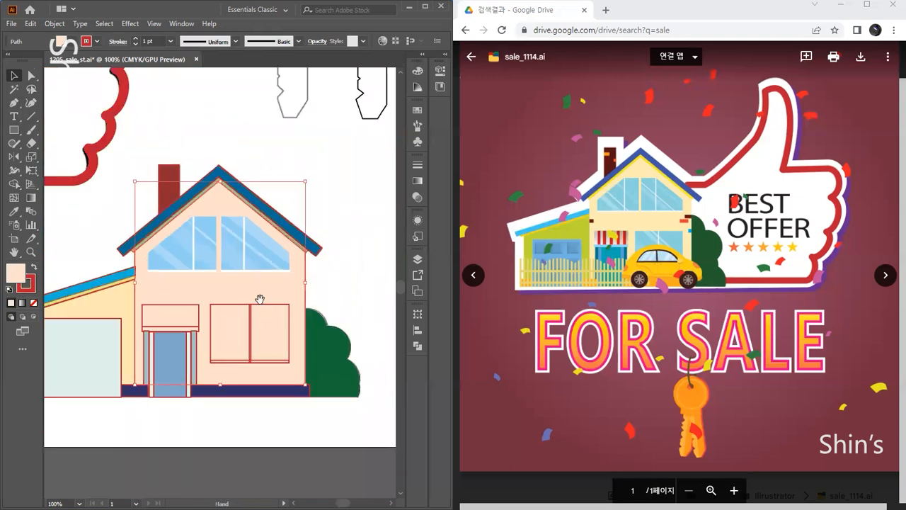
drag(260, 300, 282, 273)
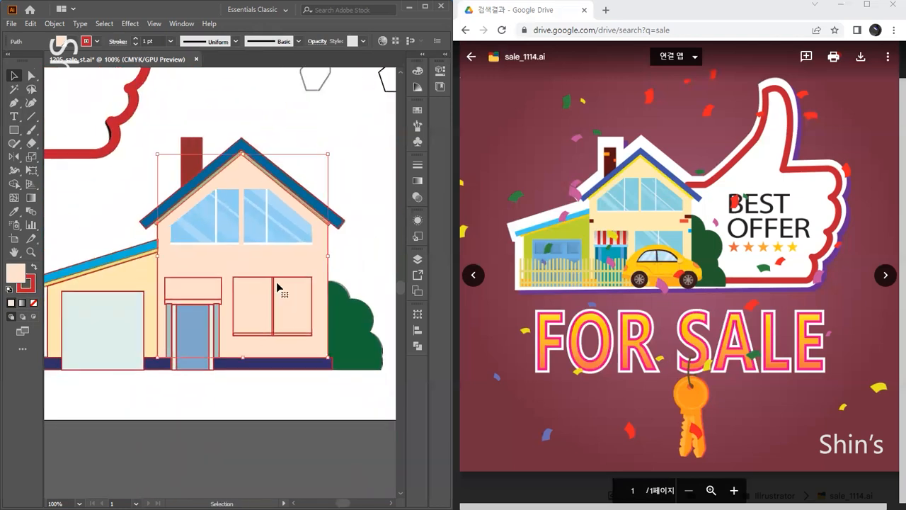
click(420, 200)
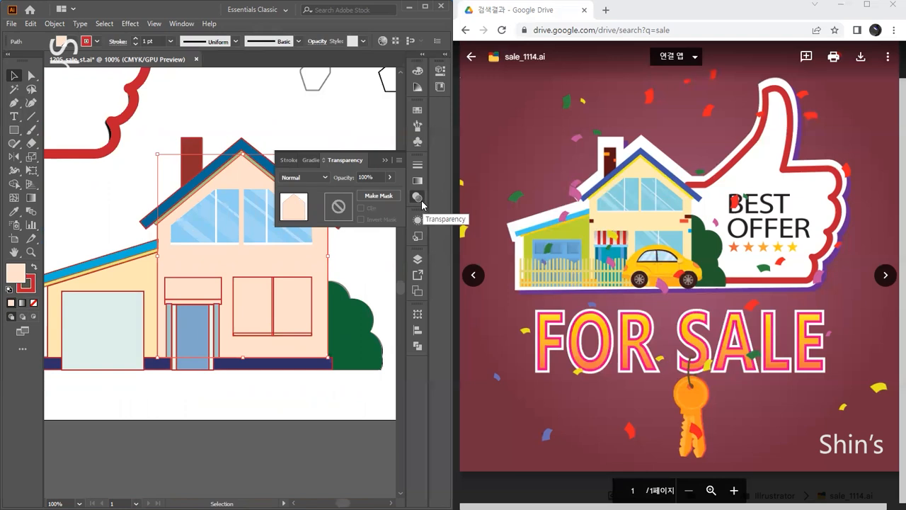
click(420, 199)
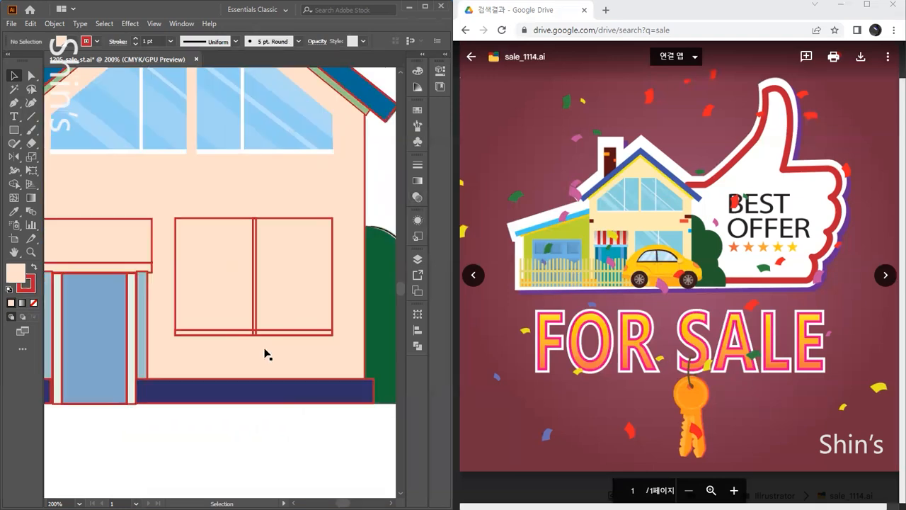
- Draw a long white rectangle without stroke across the top of the lower window and rotate it into a downward diagonal
key(m)
drag(150, 204, 364, 232)
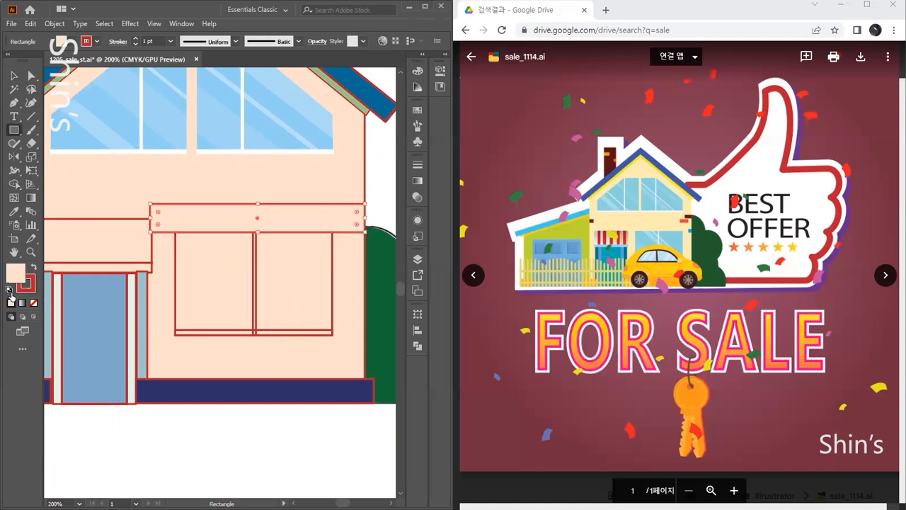
click(9, 291)
click(29, 288)
click(33, 303)
click(418, 73)
drag(367, 198, 358, 266)
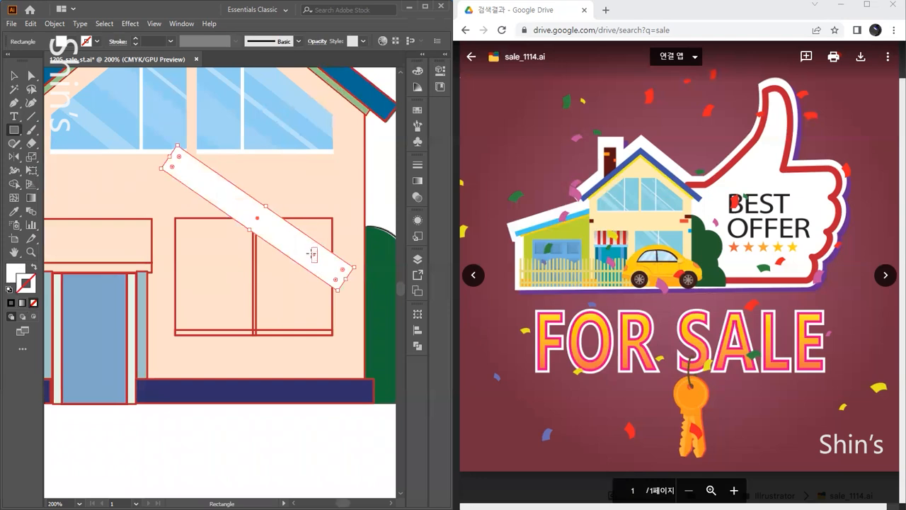
- Duplicate the diagonal bar over the lower window into three parallel bars, widening the uppermost one and making the lowest one thin
key(v)
drag(202, 186, 168, 141)
drag(307, 204, 308, 213)
drag(249, 194, 207, 327)
drag(300, 275, 248, 298)
click(213, 335)
click(307, 273)
- Set the opacity of the widest white diagonal bar over the lower window to 15%
click(332, 281)
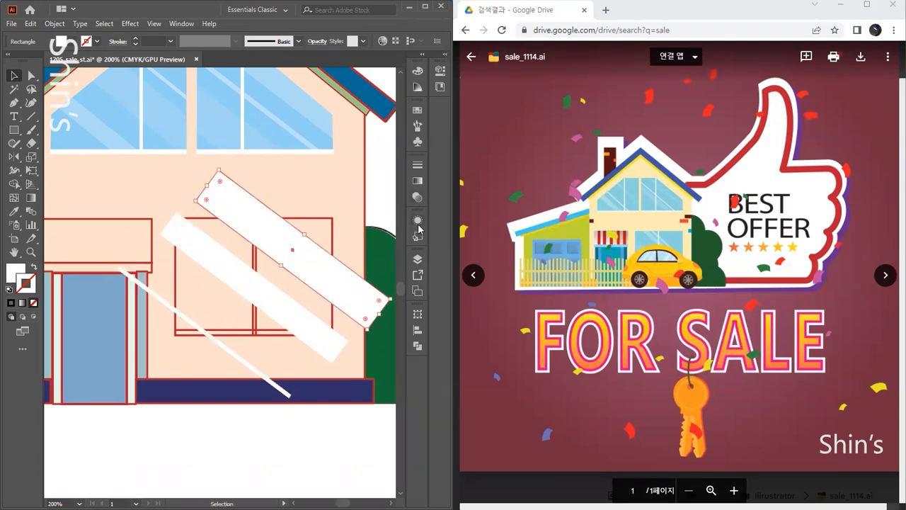
click(418, 198)
click(339, 178)
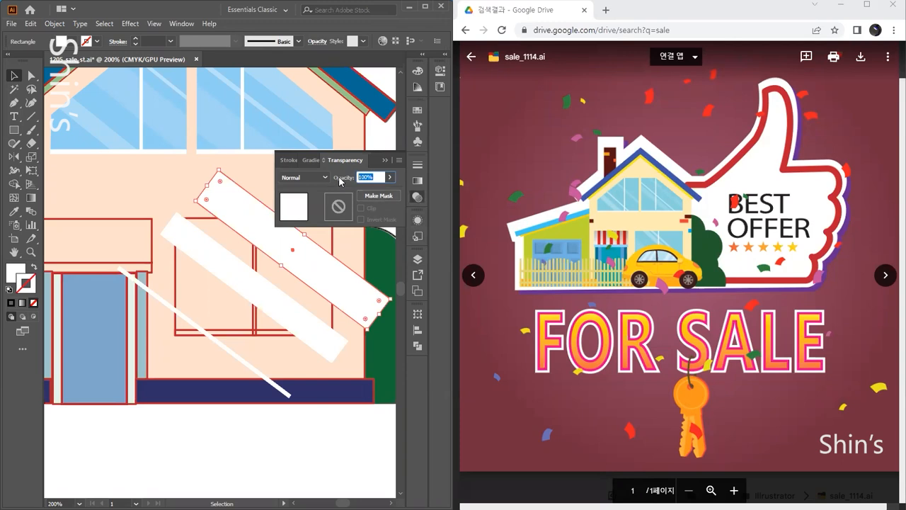
text(15)
key(Return)
- Place the thin bar between the two thicker diagonal bars and set the lowest bar's opacity to 25%
mouse_move(271, 306)
mouse_down()
mouse_move(246, 329)
mouse_move(262, 308)
mouse_up()
drag(263, 309, 262, 309)
click(249, 322)
click(342, 178)
text(25)
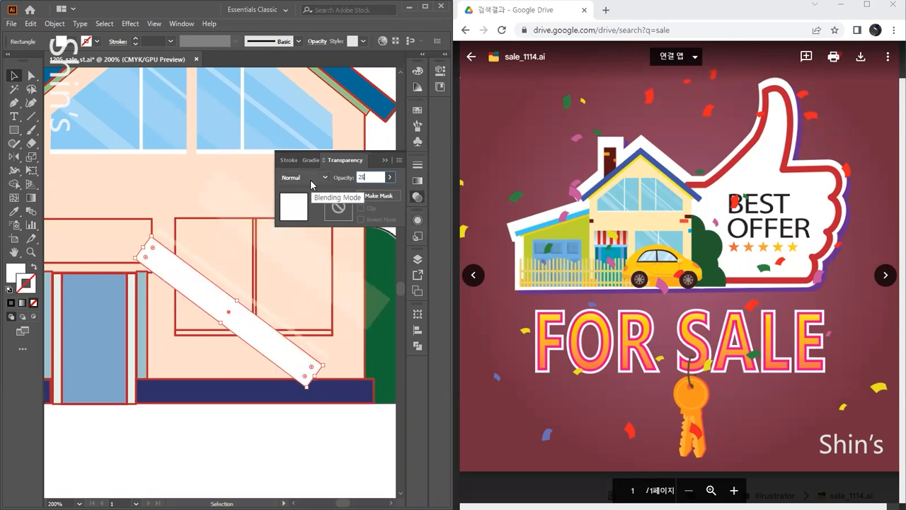
key(Return)
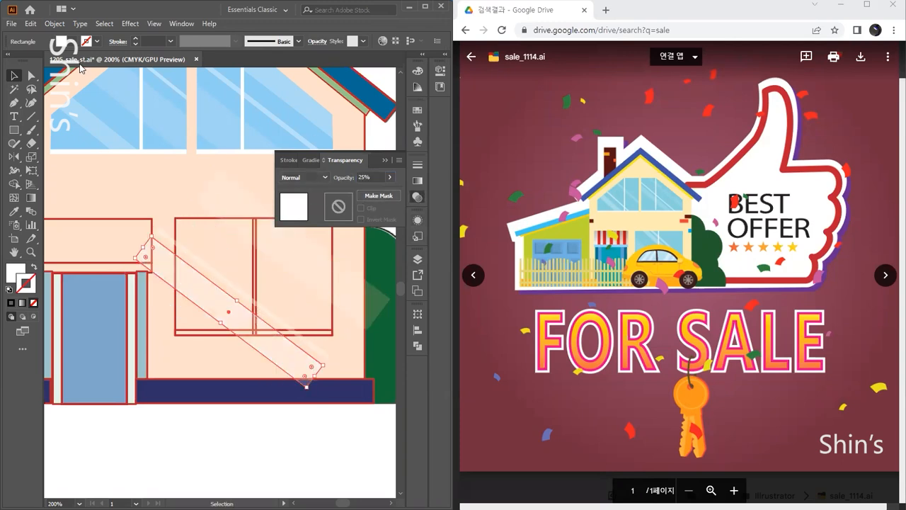
- Clip the three diagonal bars to the lower window's rectangle with a clipping mask
click(199, 221)
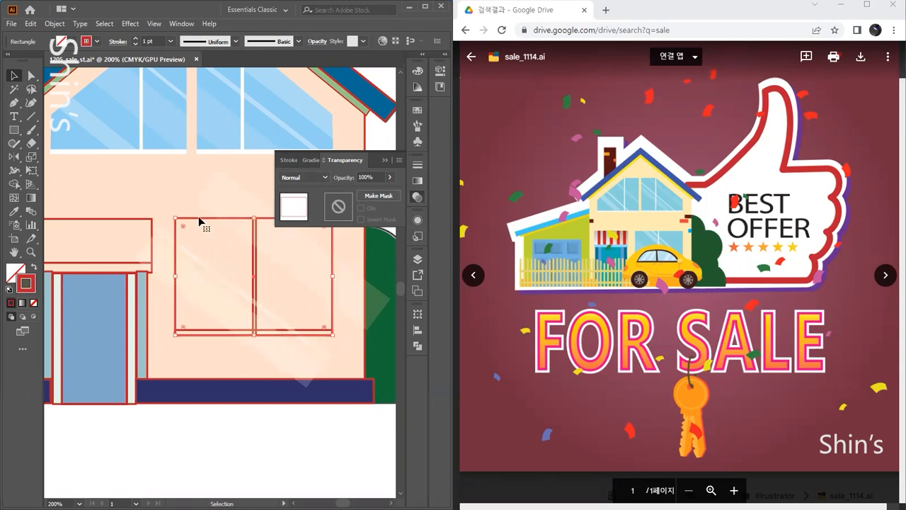
shift+click(212, 308)
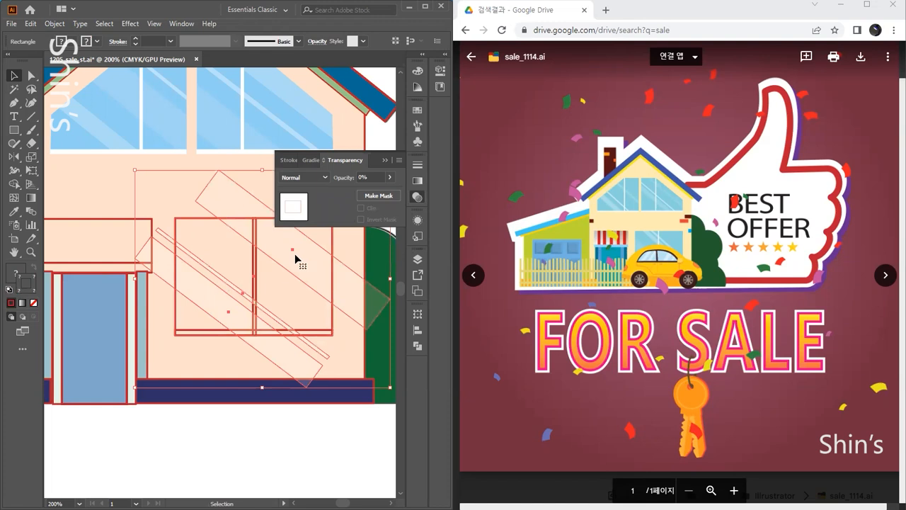
key(ctrl+7)
key(v)
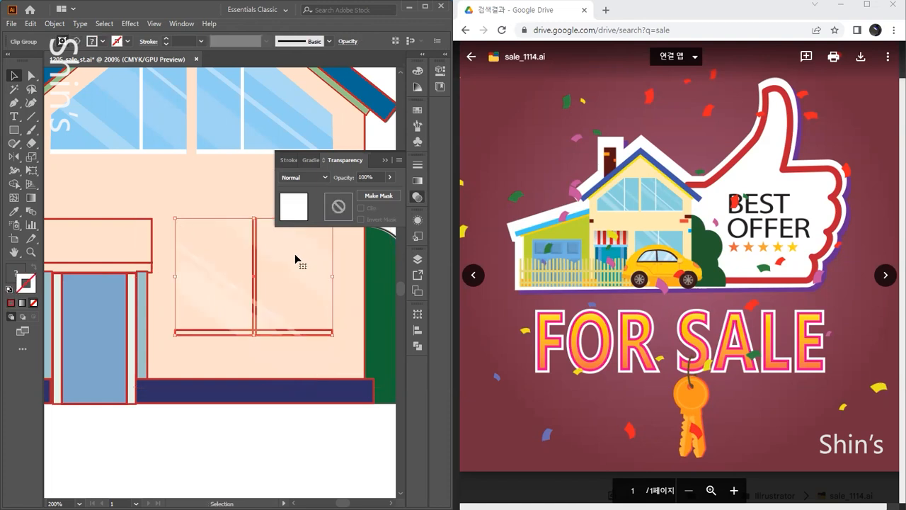
- Fill the lower window's clipping rectangle with the light blue swatch used for the upper windows
click(31, 75)
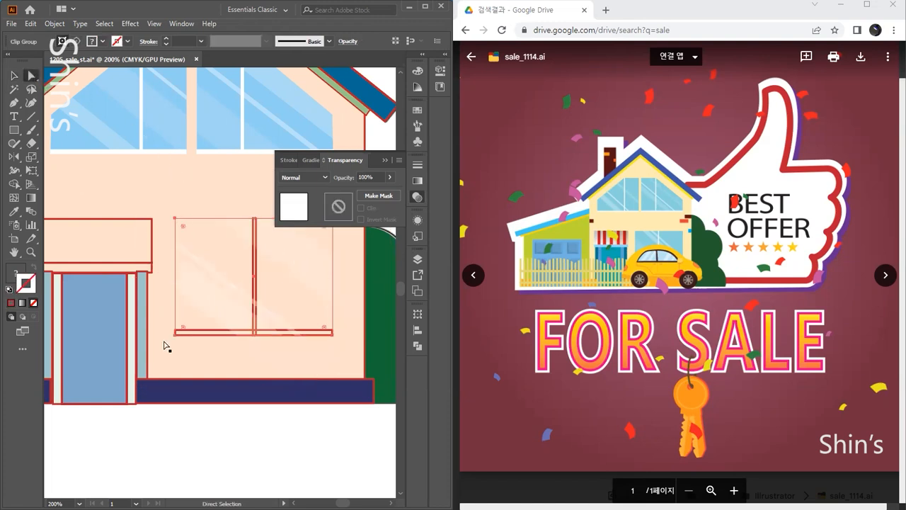
click(282, 473)
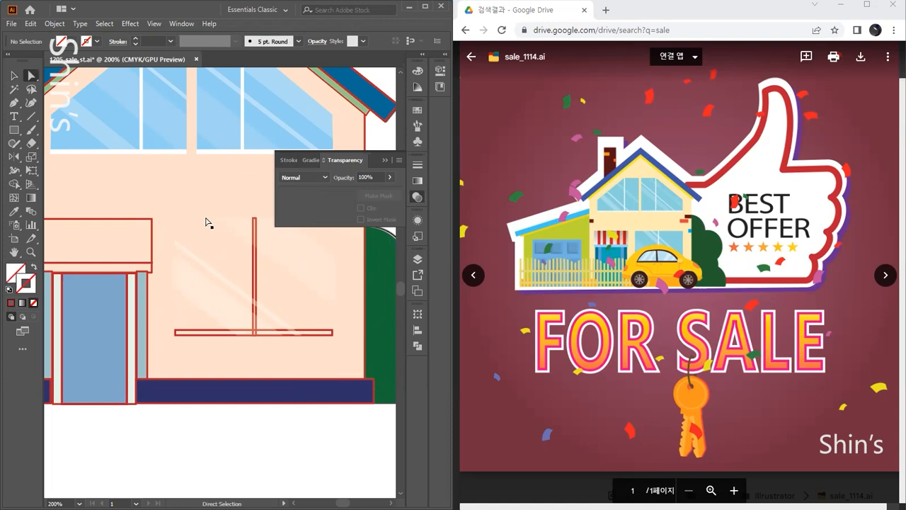
click(206, 222)
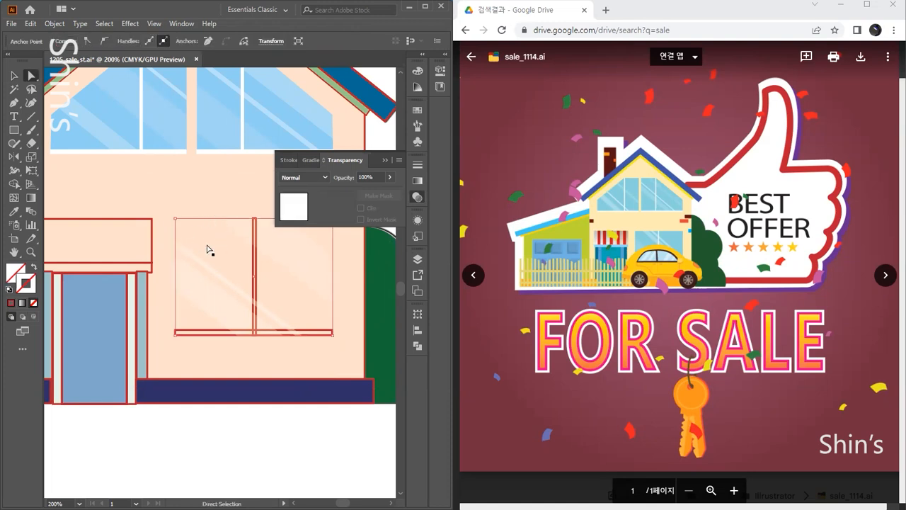
click(19, 271)
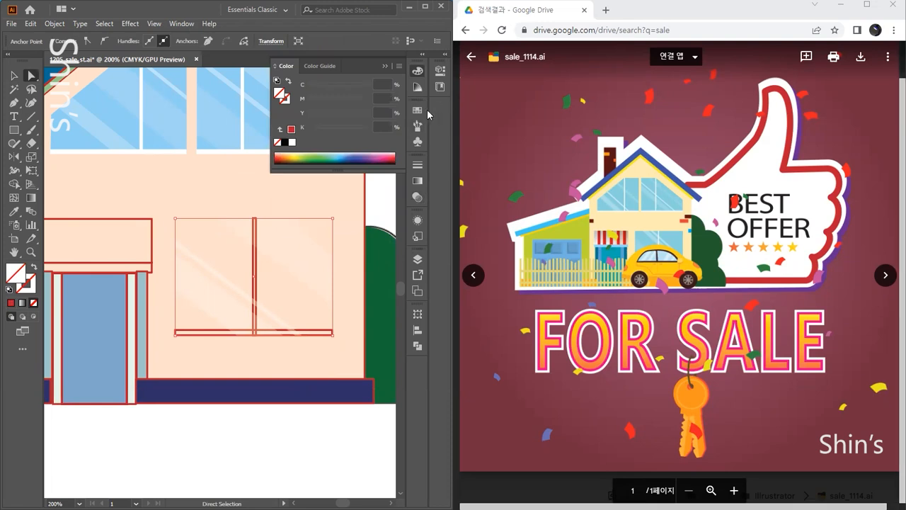
click(419, 112)
click(377, 239)
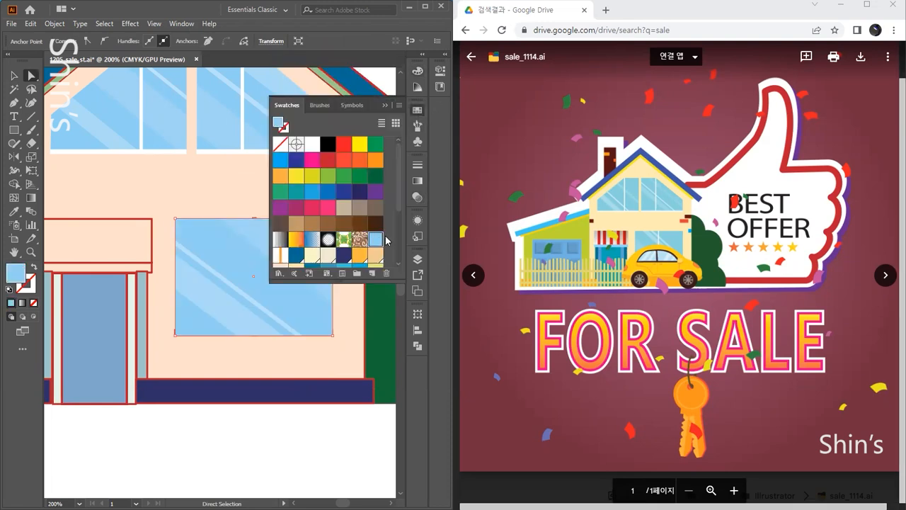
click(417, 111)
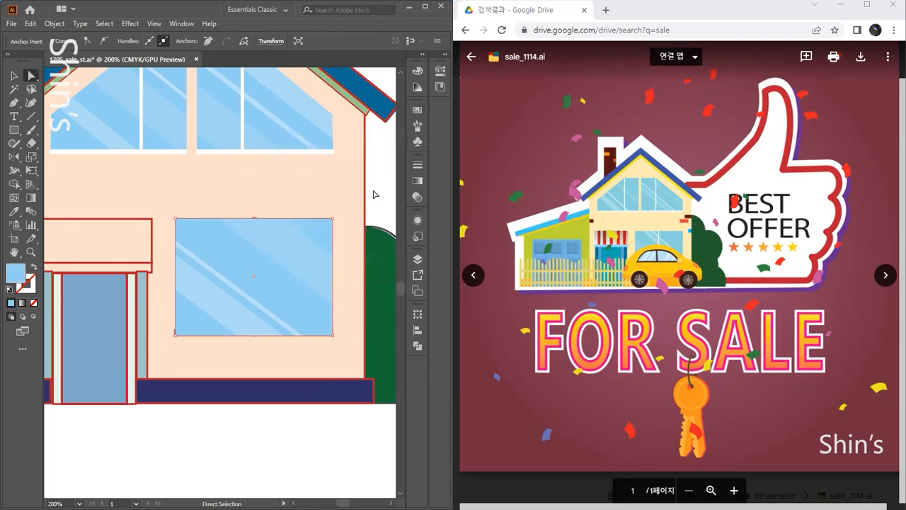
- Send the lower window's clip group backward behind its vertical divider and bottom sill
click(389, 190)
click(15, 75)
click(268, 253)
key(a)
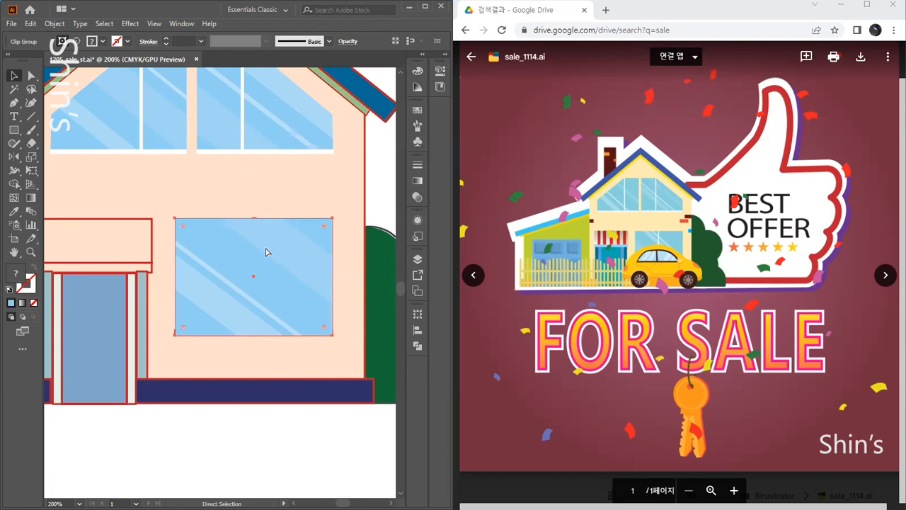
key(ctrl+[)
key(v)
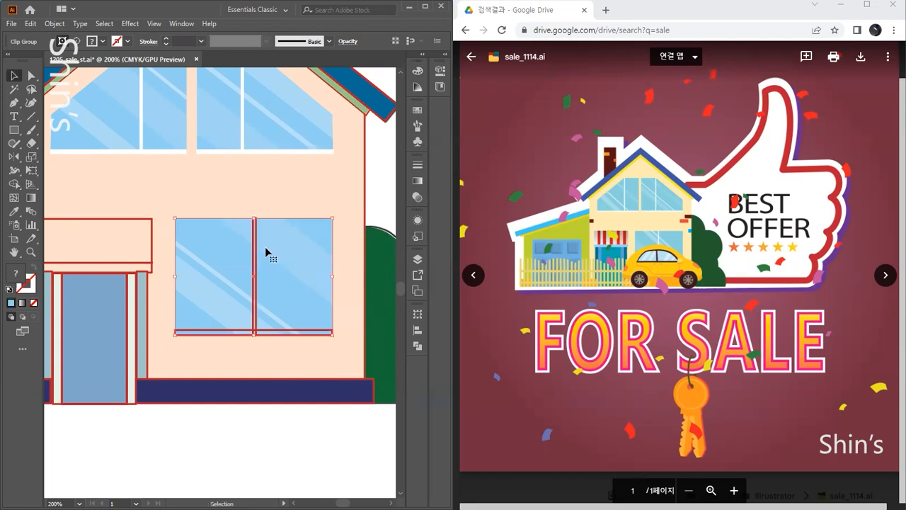
click(298, 422)
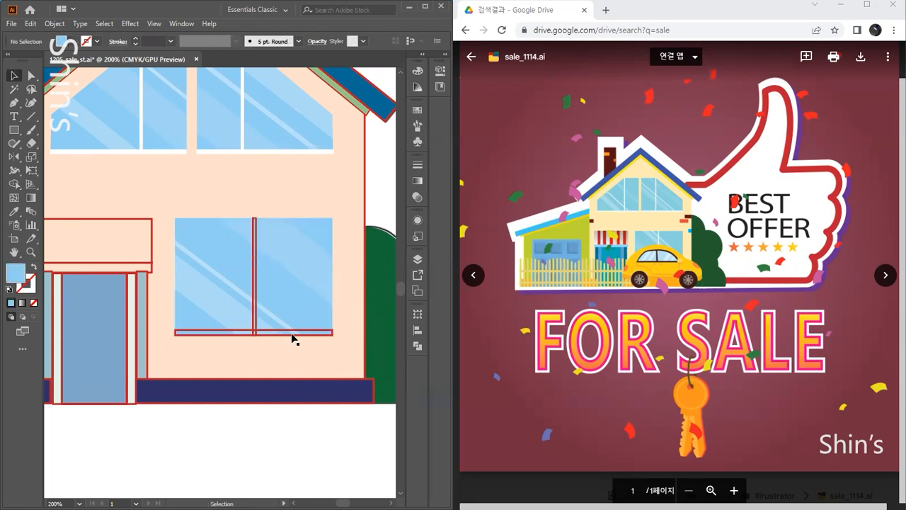
click(293, 341)
click(295, 330)
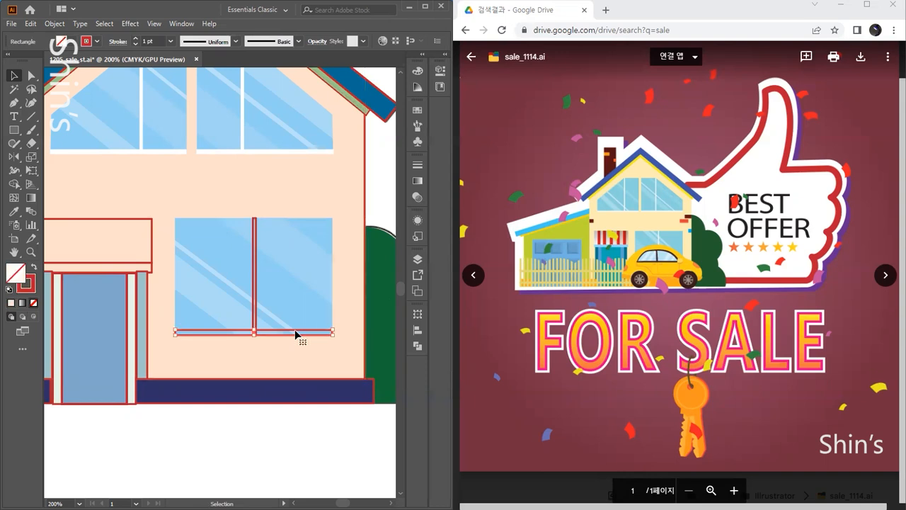
shift+click(253, 320)
shift+click(255, 286)
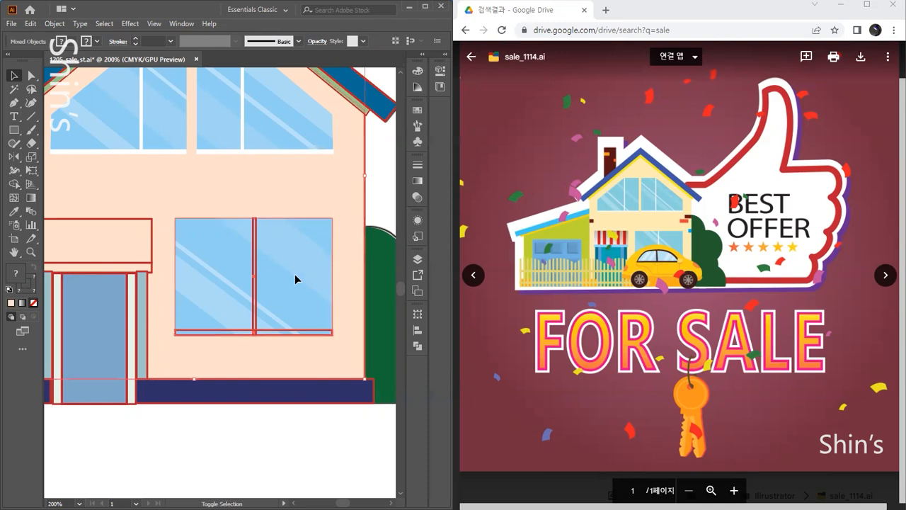
click(382, 204)
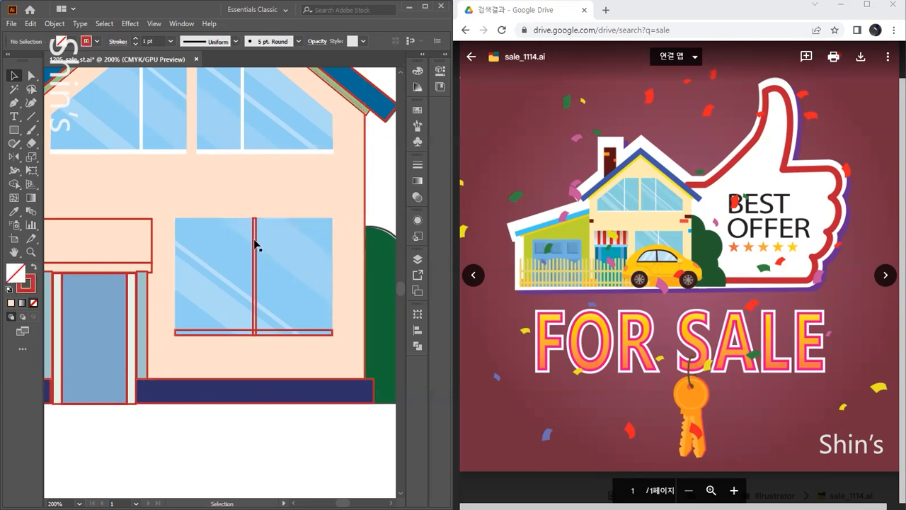
- Fill the lower window's vertical divider and bottom sill white with no stroke
click(255, 244)
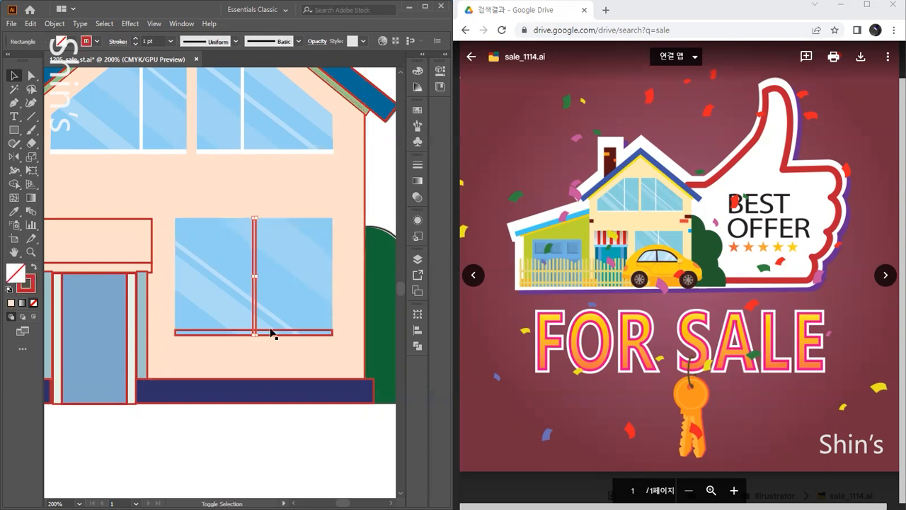
shift+click(271, 334)
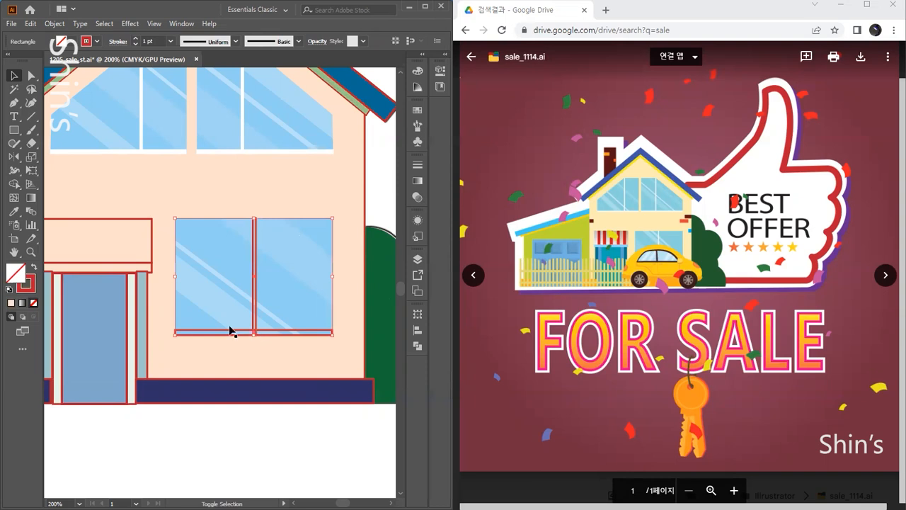
click(33, 269)
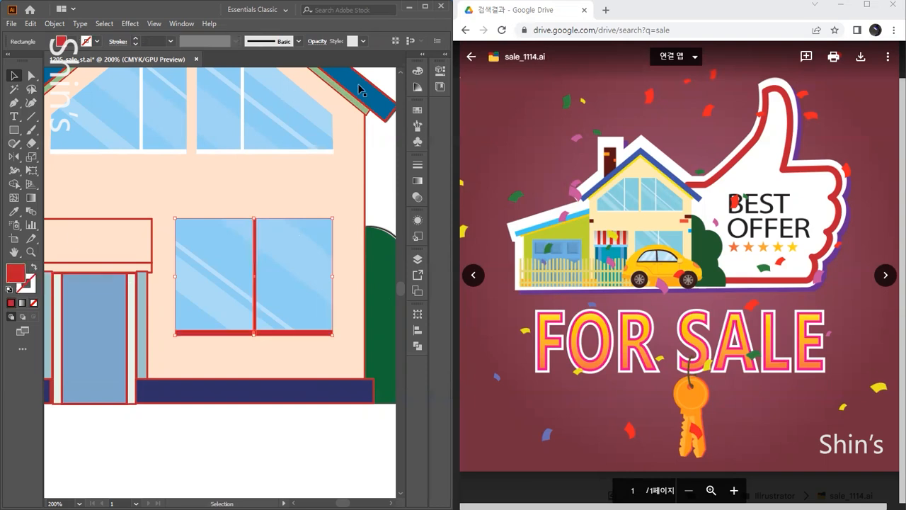
click(418, 111)
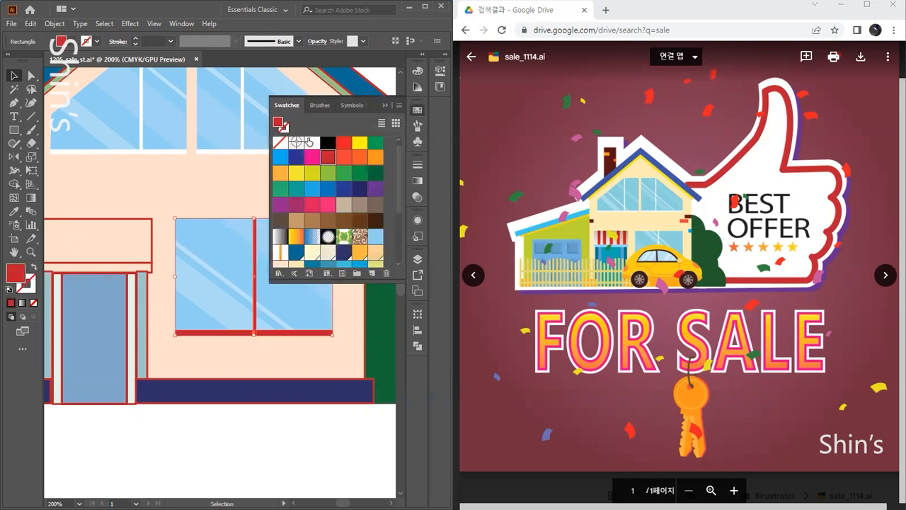
click(312, 142)
click(418, 110)
click(294, 411)
- Compare the unpainted awning and doorway with the striped awning above the door in the reference artwork
key(ctrl+minus)
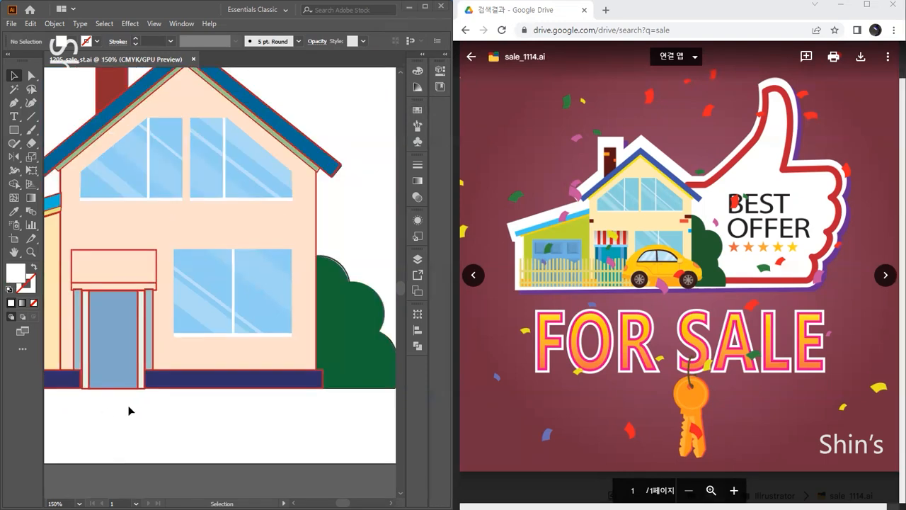
key(ctrl+plus)
drag(152, 364, 323, 317)
key(ctrl+plus)
key(v)
scroll(255, 206, right, 2)
scroll(255, 206, up, 1)
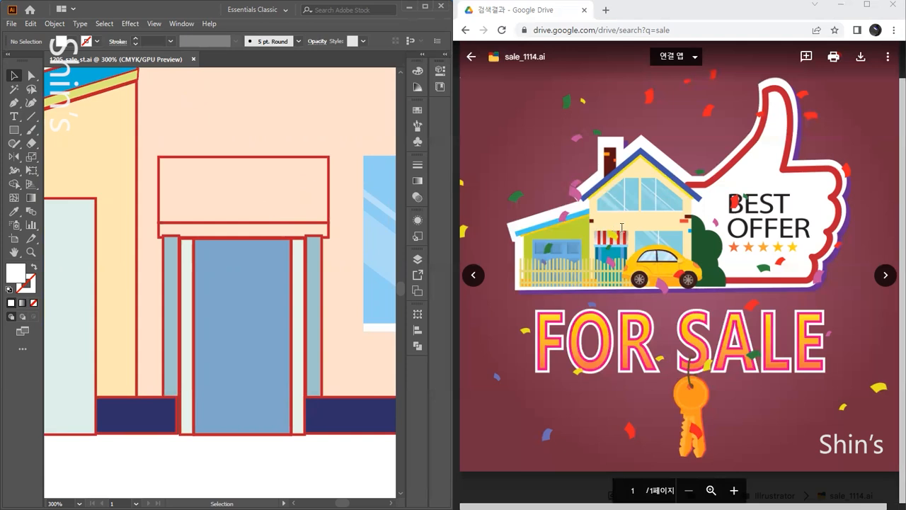
key(ctrl+plus)
key(ctrl+plus)
key(ctrl+plus)
key(ctrl+plus)
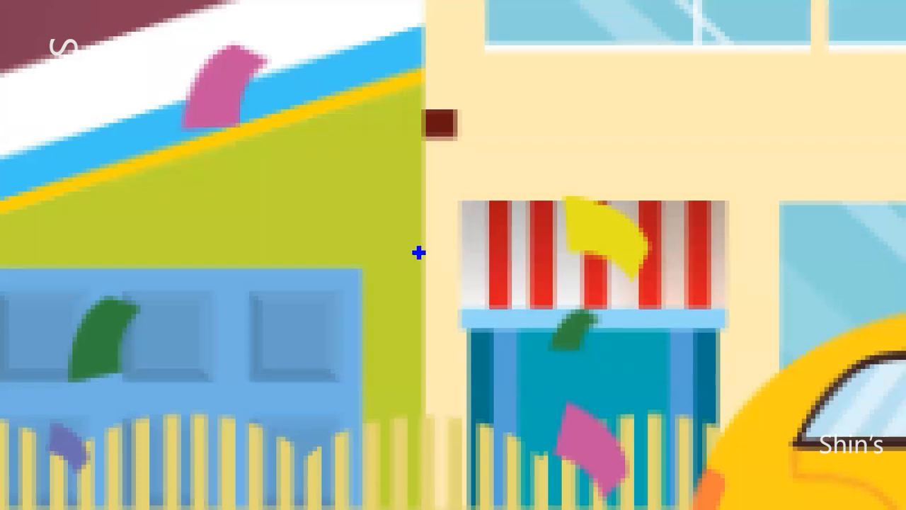
mouse_move(450, 171)
mouse_down()
mouse_move(423, 441)
mouse_move(883, 393)
mouse_move(542, 129)
mouse_move(398, 148)
mouse_up()
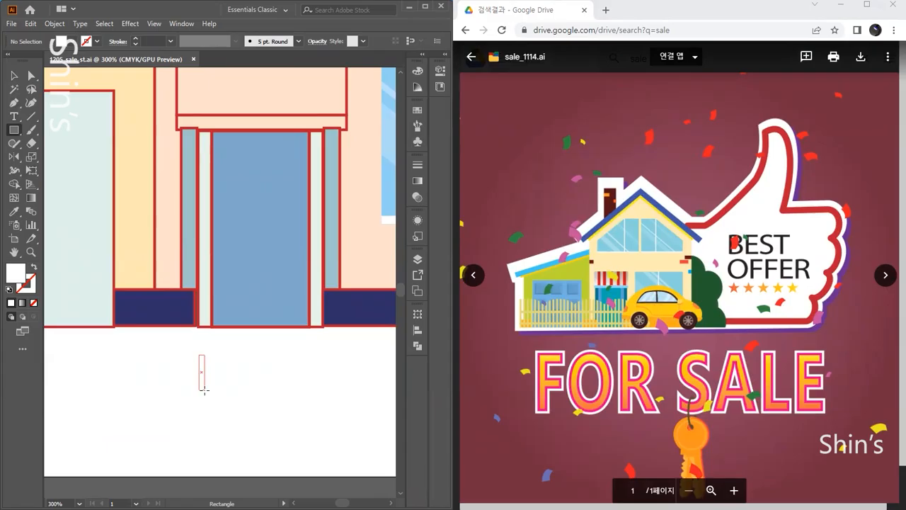
- Draw a small narrow vertical rectangle on the blank area below the door and fill it blue without stroke
drag(204, 390, 206, 390)
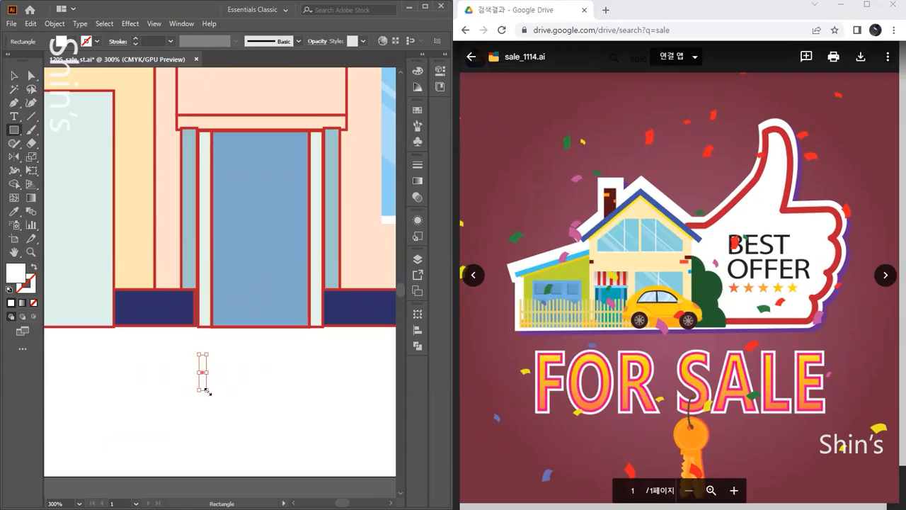
click(418, 112)
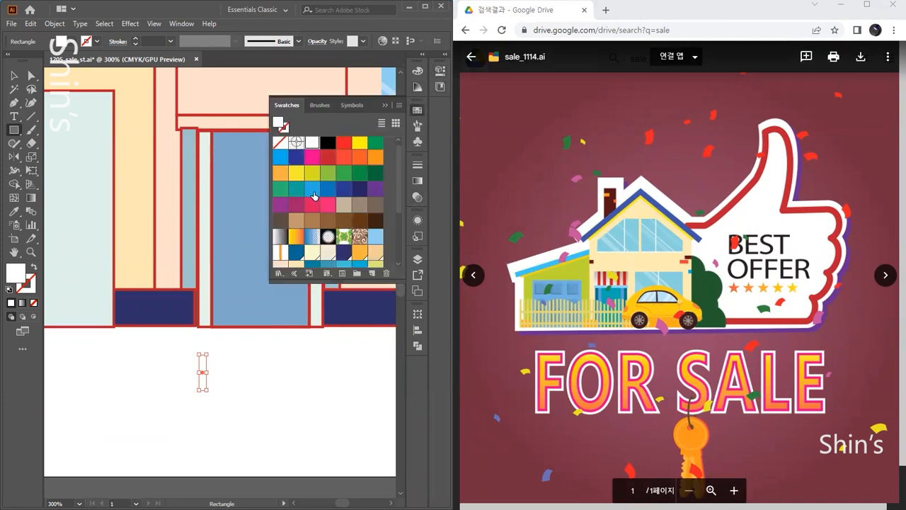
click(312, 190)
- Duplicate the small blue rectangle directly against its right edge and fill the copy pink
key(v)
drag(203, 372, 211, 372)
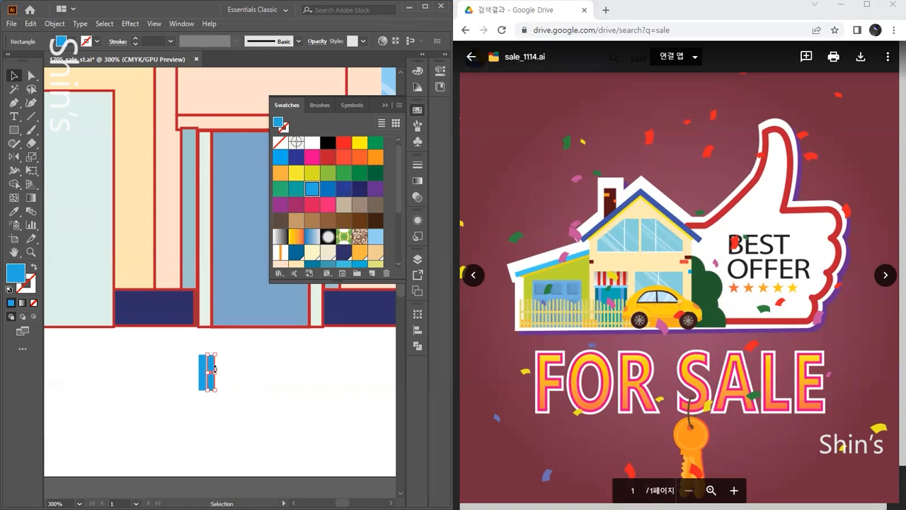
key(Left)
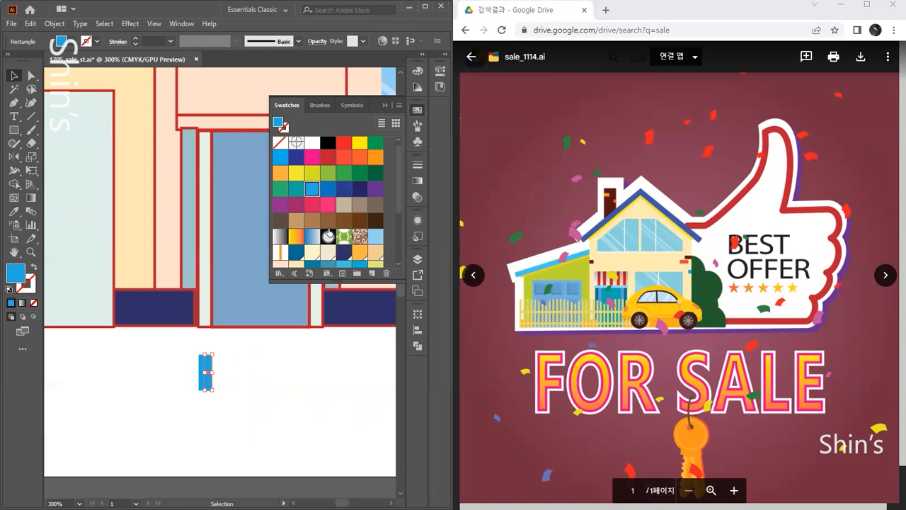
click(328, 205)
click(259, 397)
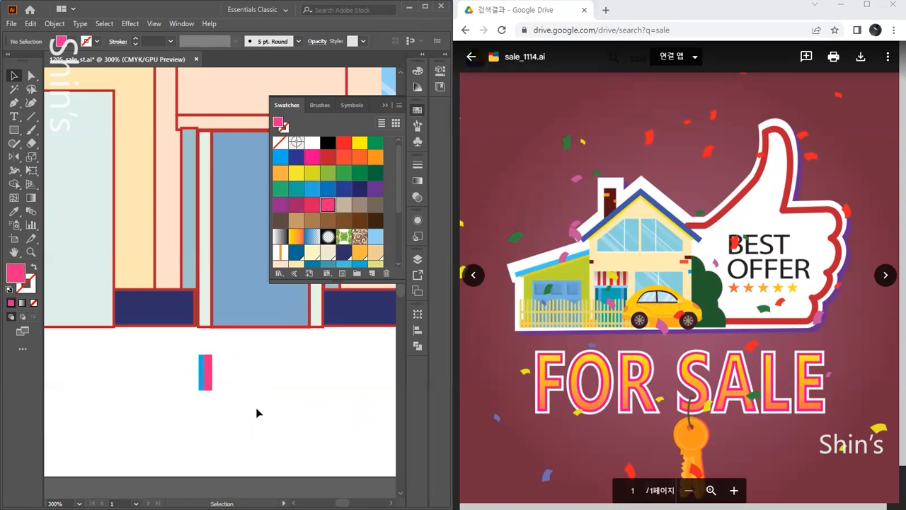
- Recolour the left stripe of the pair dark blue
click(202, 381)
key(ctrl+equal)
key(ctrl+equal)
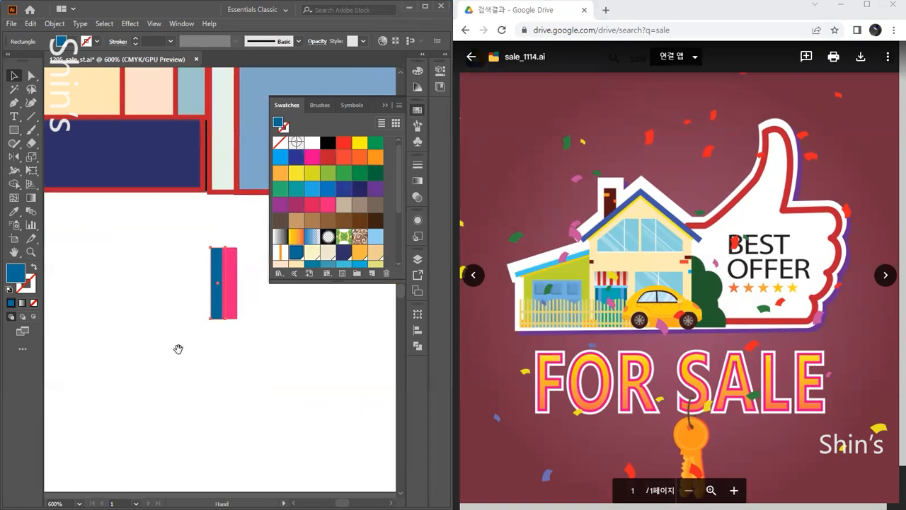
drag(178, 349, 148, 356)
- Add the dark blue and pink stripe pair to the swatches as a pattern
drag(201, 300, 356, 244)
click(259, 350)
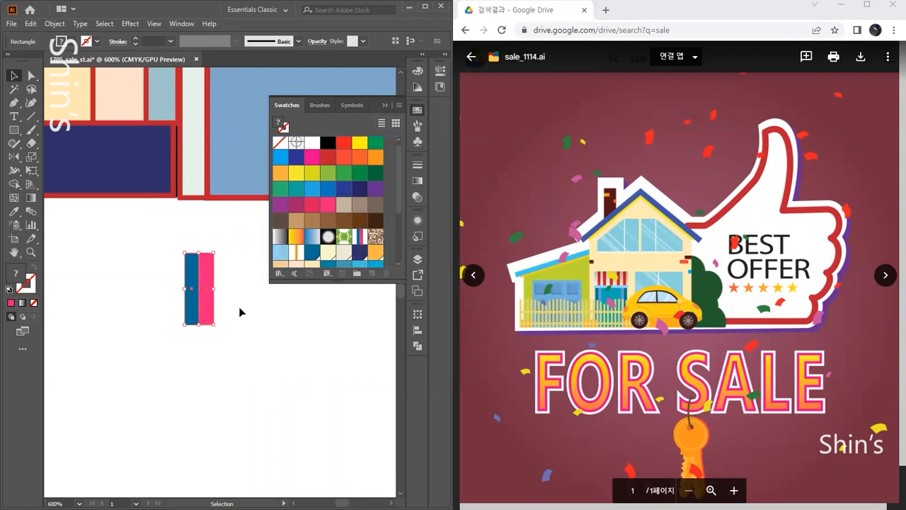
key(ctrl+minus)
key(ctrl+minus)
key(ctrl+minus)
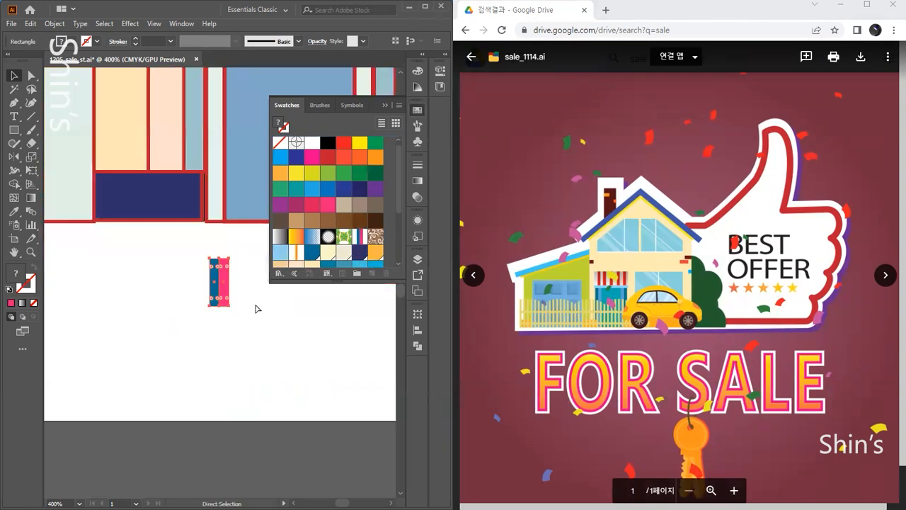
- Fill the large awning rectangle above the door with the dark blue and pink stripe pattern
drag(285, 302, 234, 354)
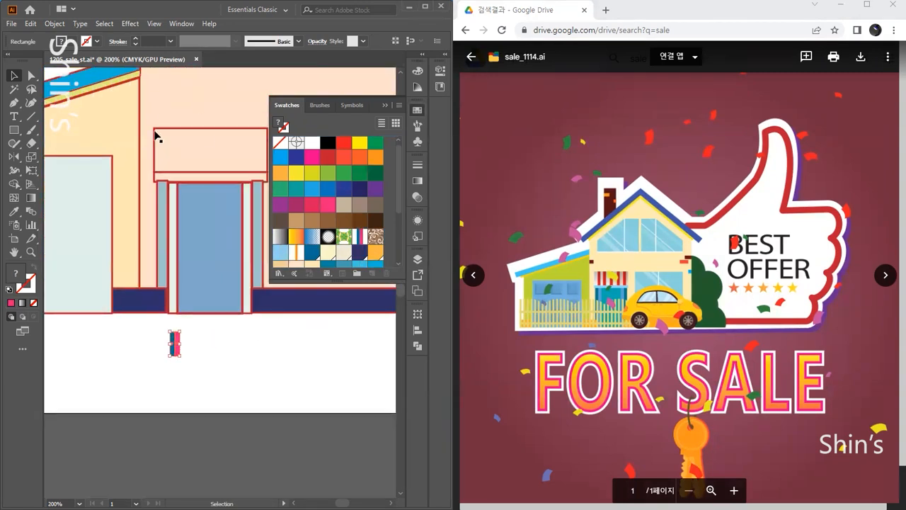
click(156, 149)
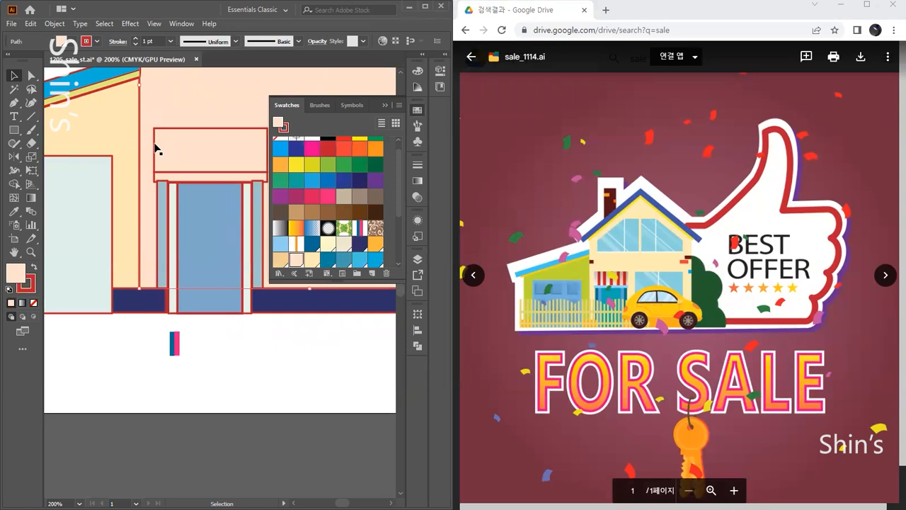
click(155, 149)
click(361, 241)
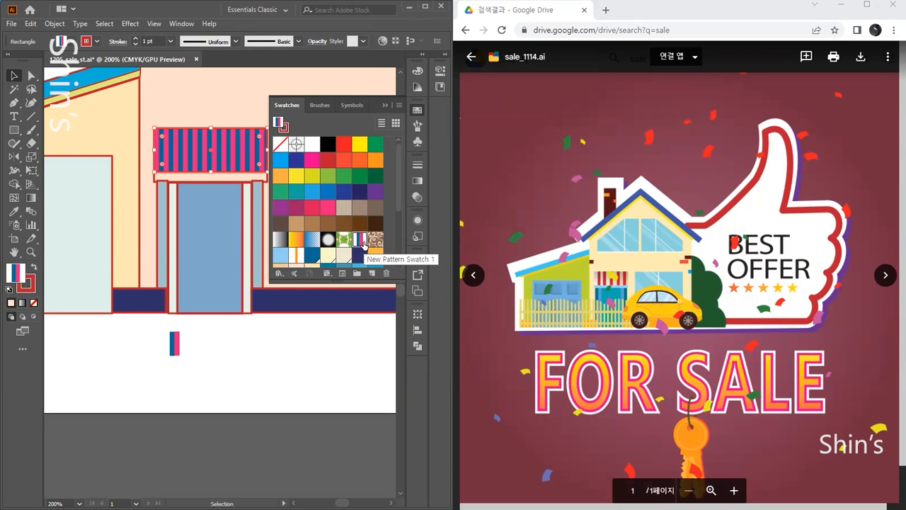
- Delete the dark blue and pink stripe pair from the blank area below the door
click(208, 354)
drag(152, 328, 226, 378)
key(Delete)
- Scale the stripe pattern of the large awning rectangle uniformly to 200% without transforming the object
click(237, 160)
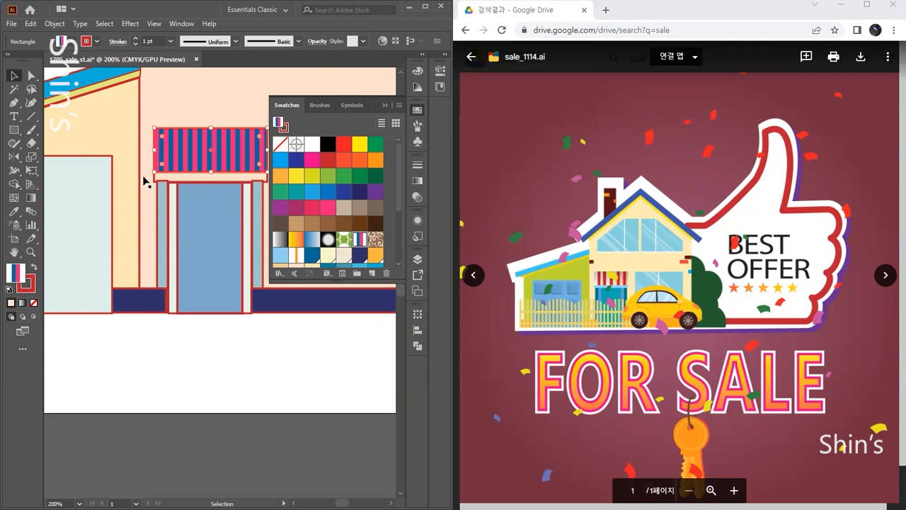
double_click(31, 162)
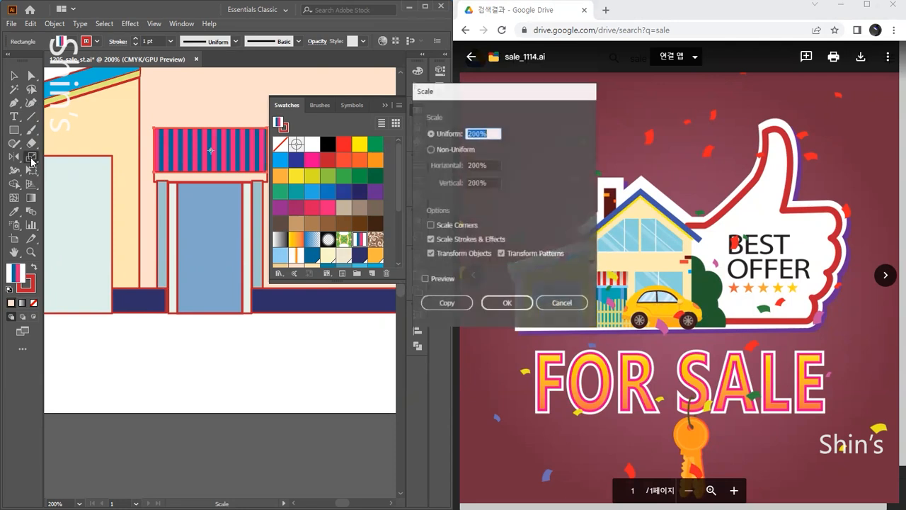
drag(494, 106, 429, 146)
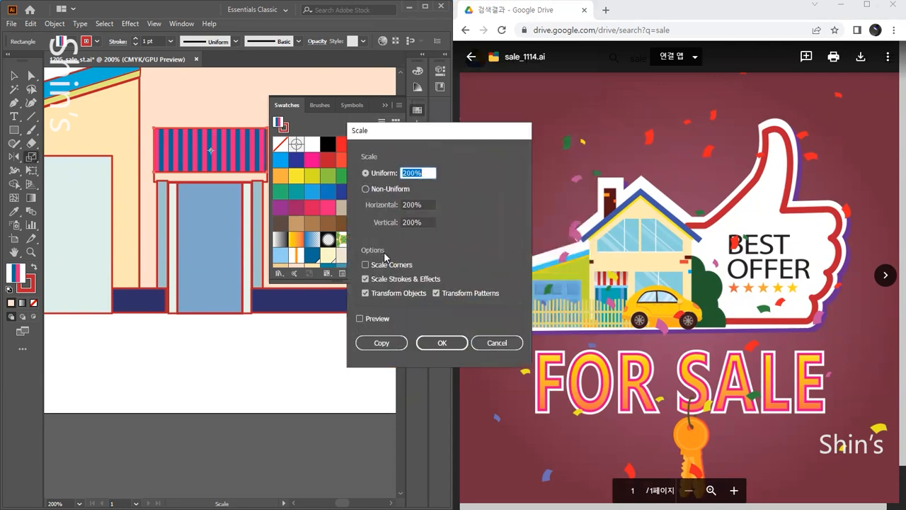
click(365, 292)
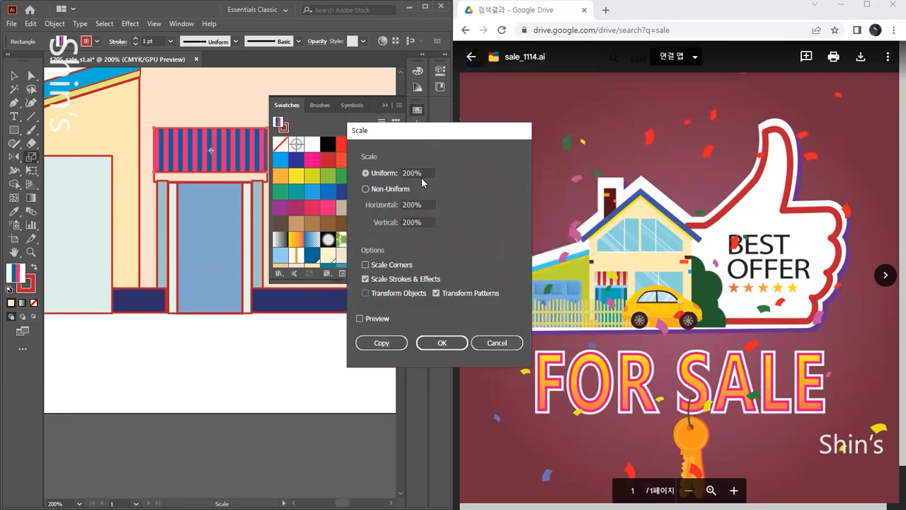
click(360, 318)
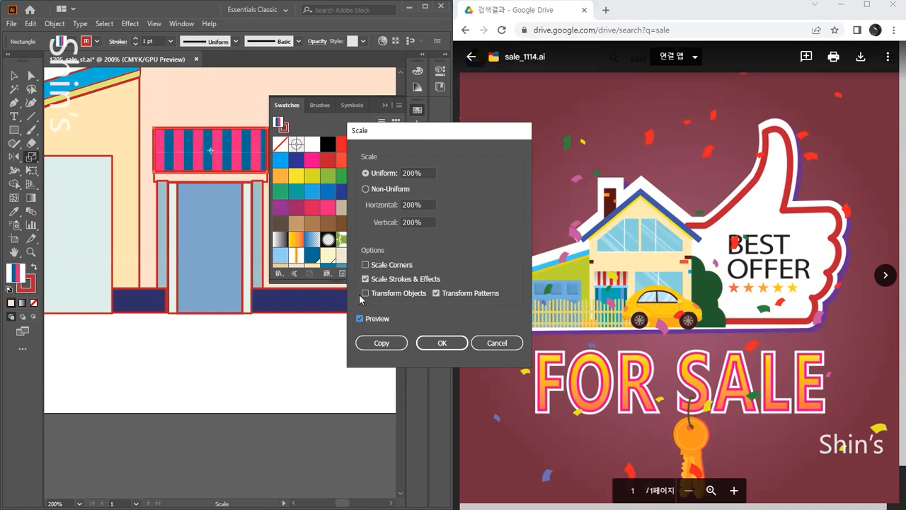
click(441, 344)
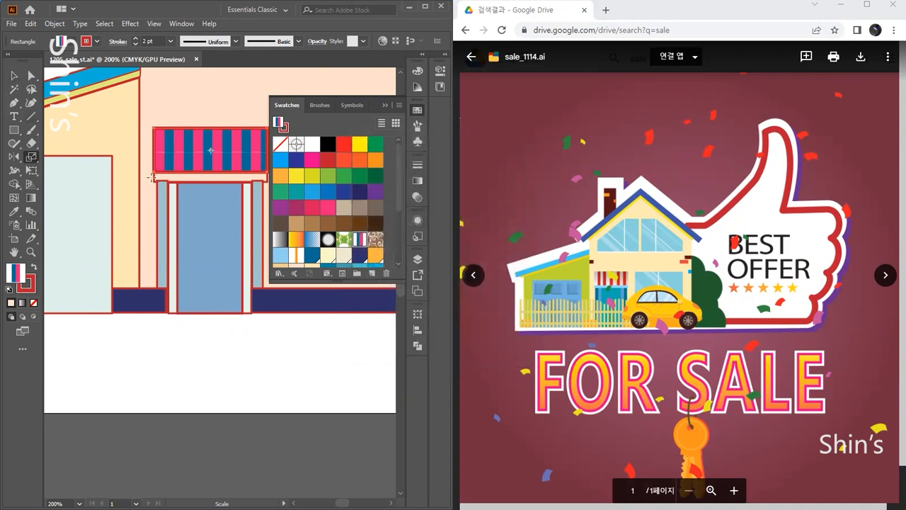
- Fill the narrow strip under the large awning rectangle with the dark blue and pink stripe pattern
click(13, 76)
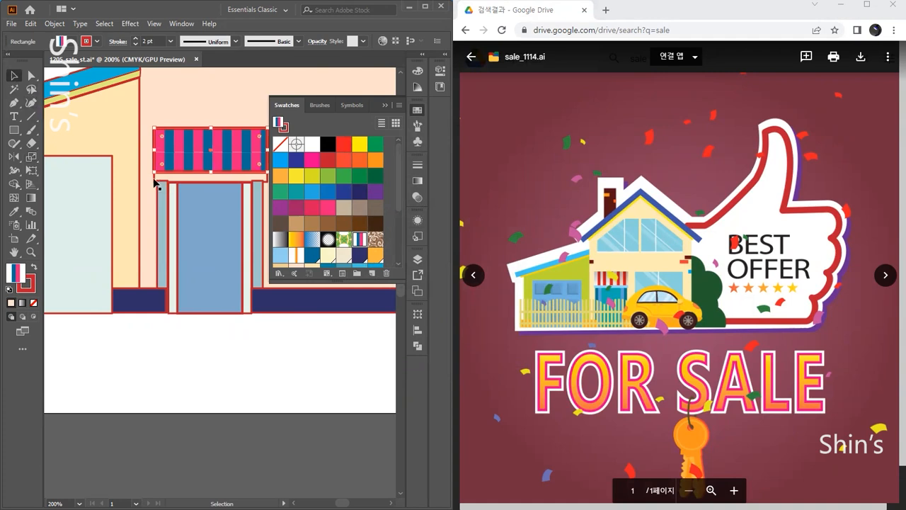
click(156, 182)
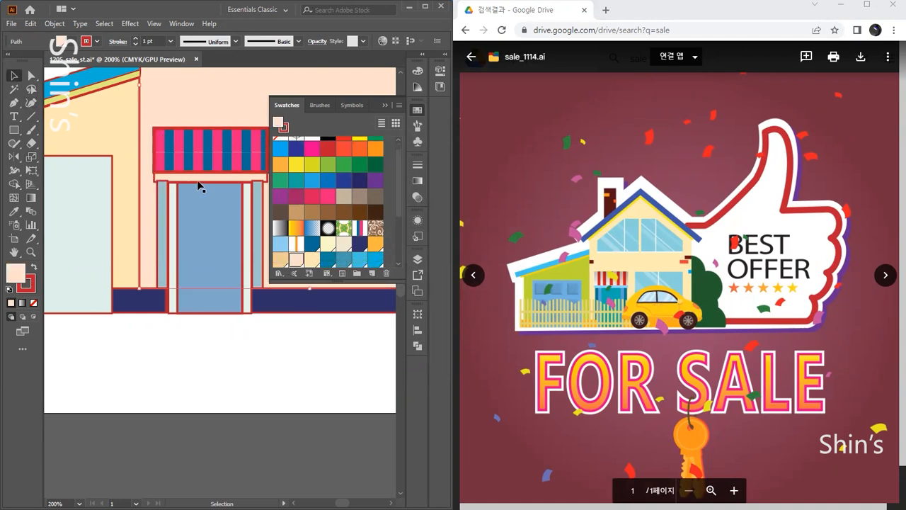
click(135, 176)
click(153, 177)
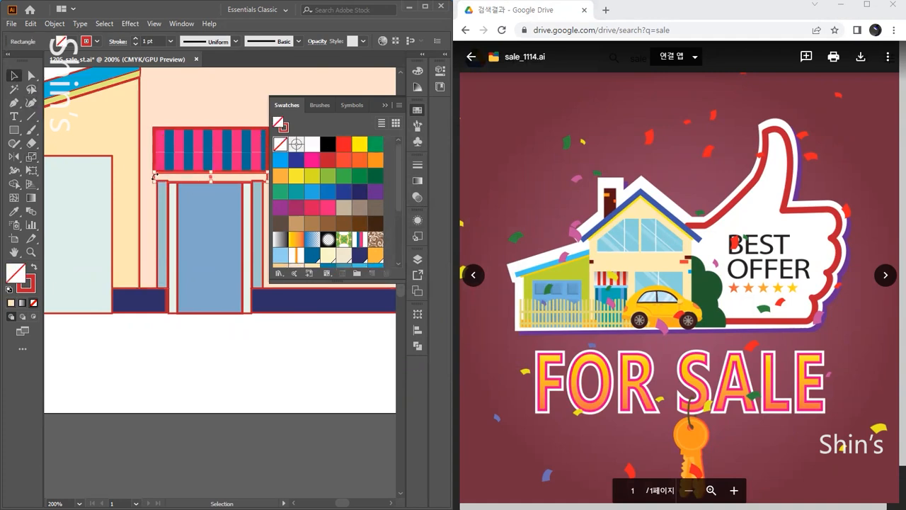
click(362, 241)
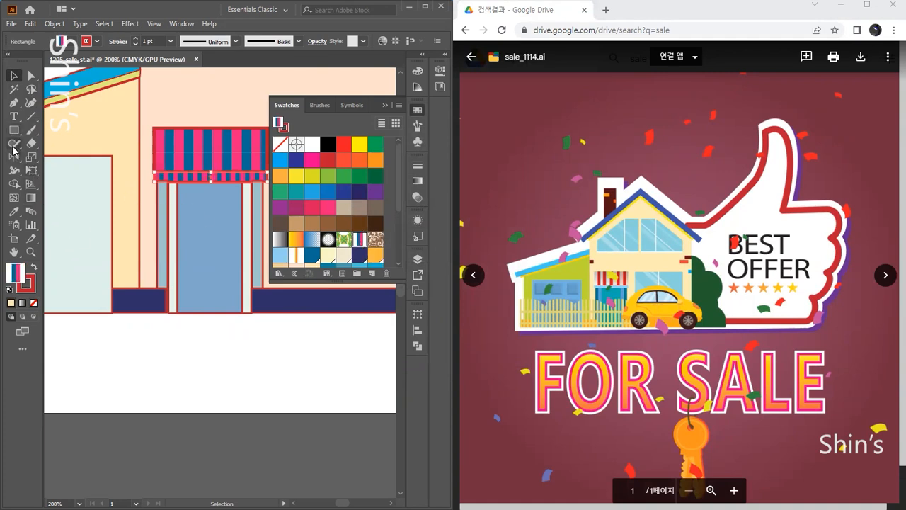
- Scale only the pattern of the awning's narrow lower strip uniformly to 200% and deselect the strip
double_click(32, 160)
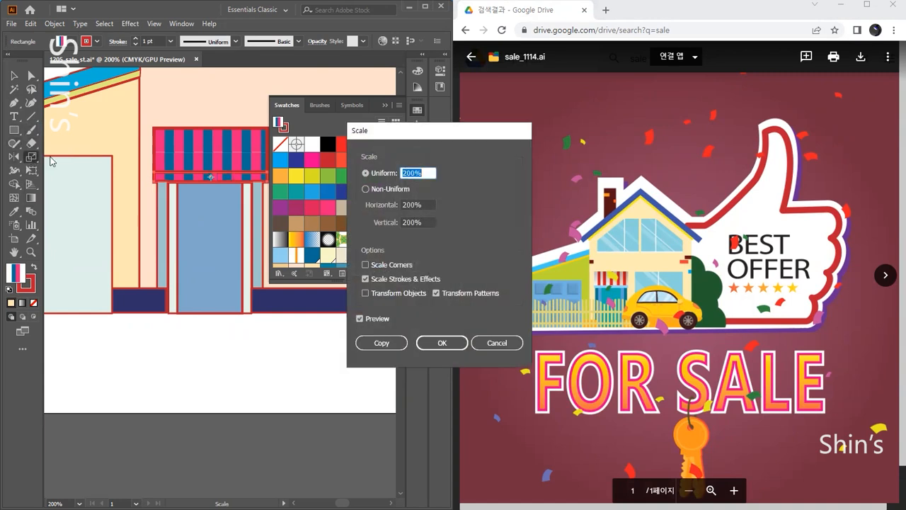
click(442, 344)
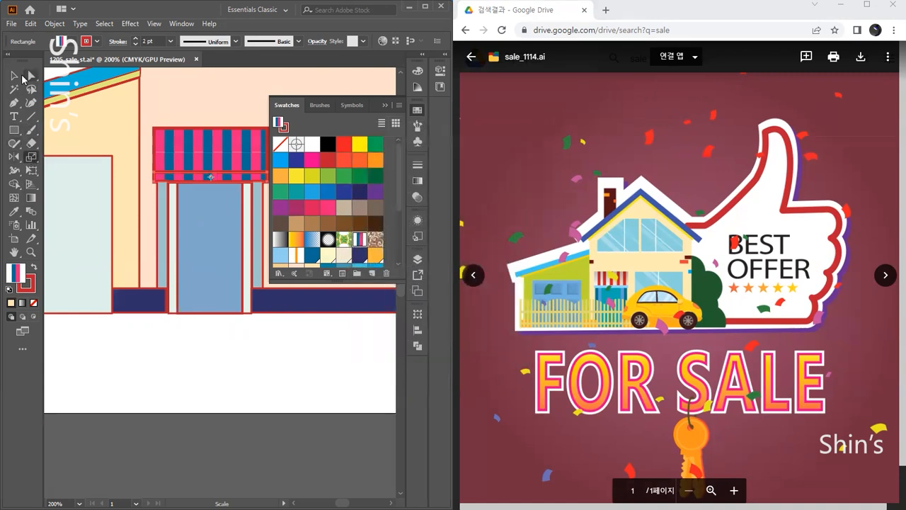
key(v)
click(135, 343)
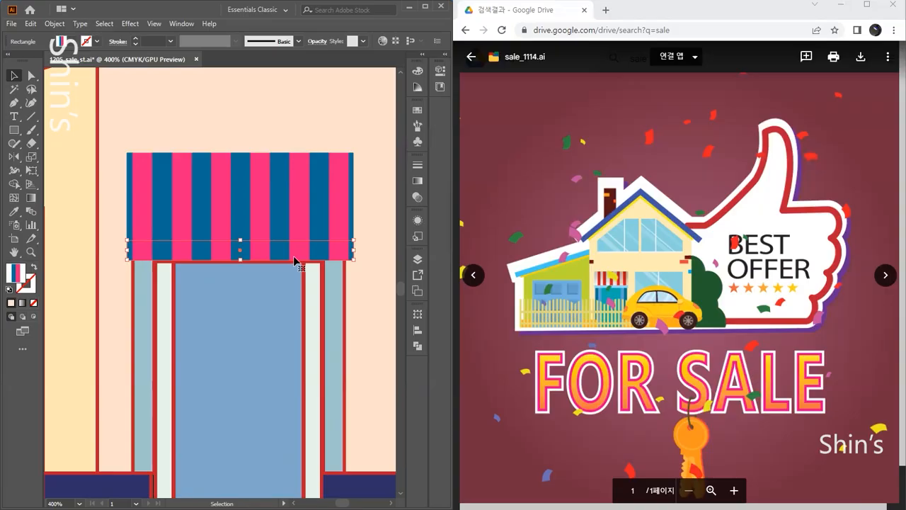
- Try moving the large awning rectangle up from the narrow strip and undo the move
drag(287, 204, 288, 188)
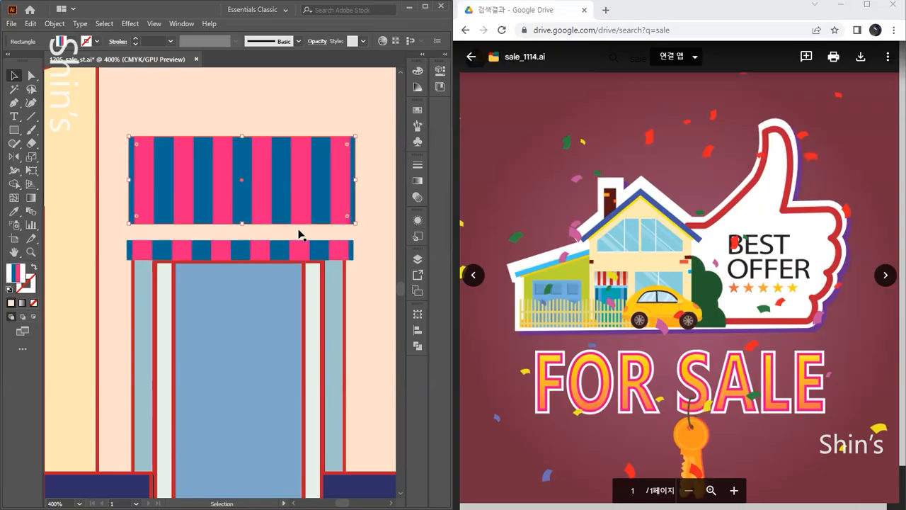
click(299, 253)
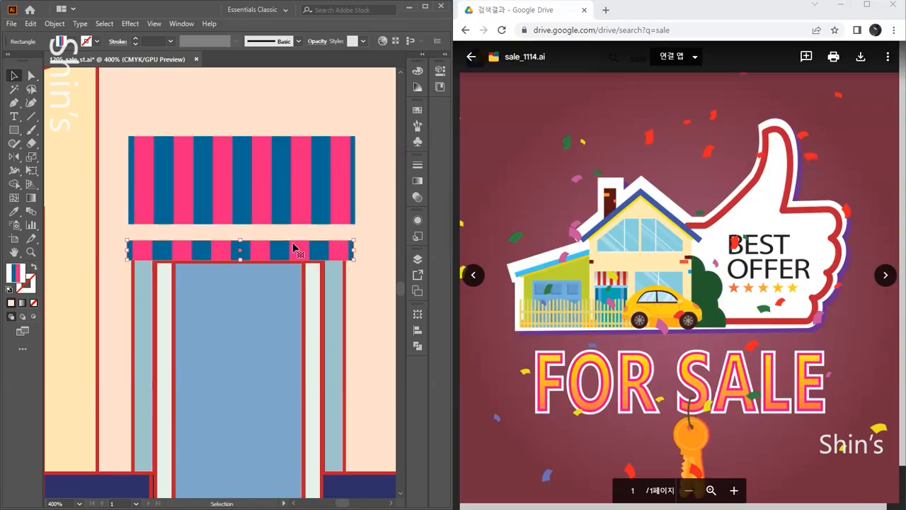
key(ctrl+z)
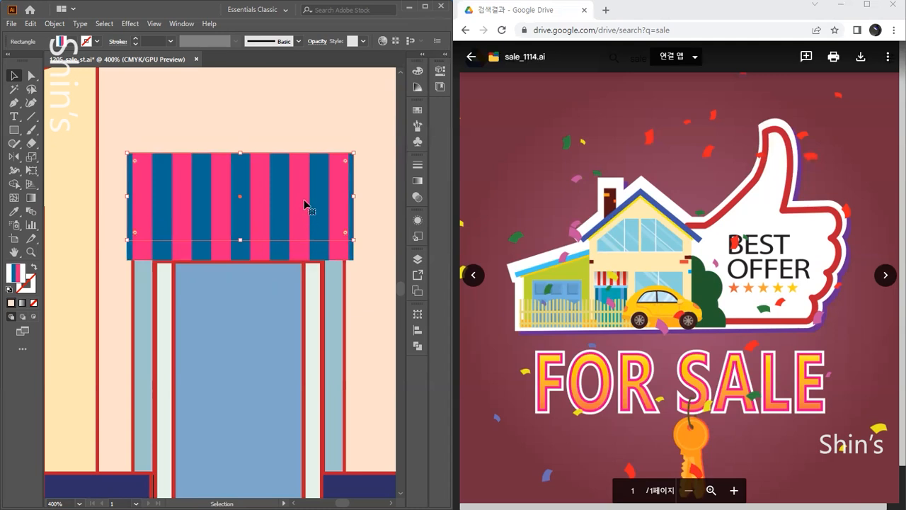
- Select the narrow lower strip of the awning, separately from the large striped rectangle
click(298, 249)
click(298, 216)
click(295, 246)
click(295, 220)
click(296, 246)
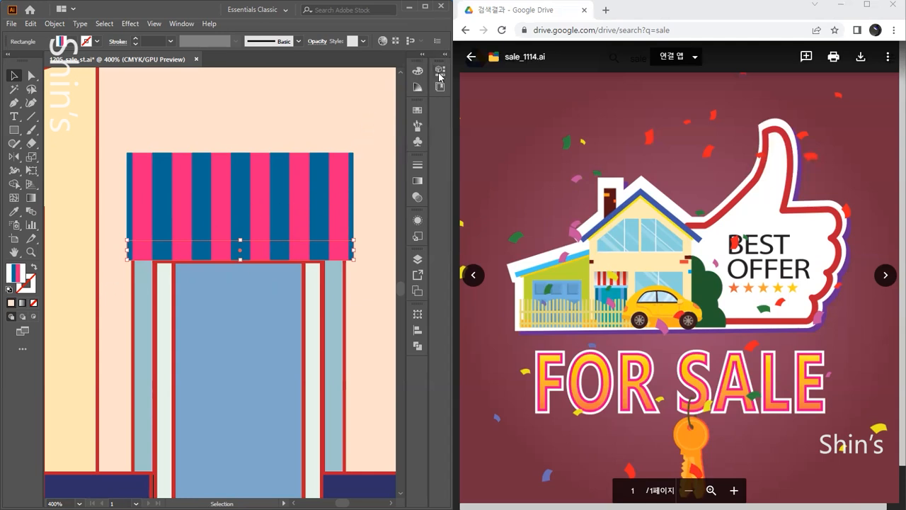
- Try a solid beige fill on the awning's narrow lower strip and restore its stripe pattern
click(417, 110)
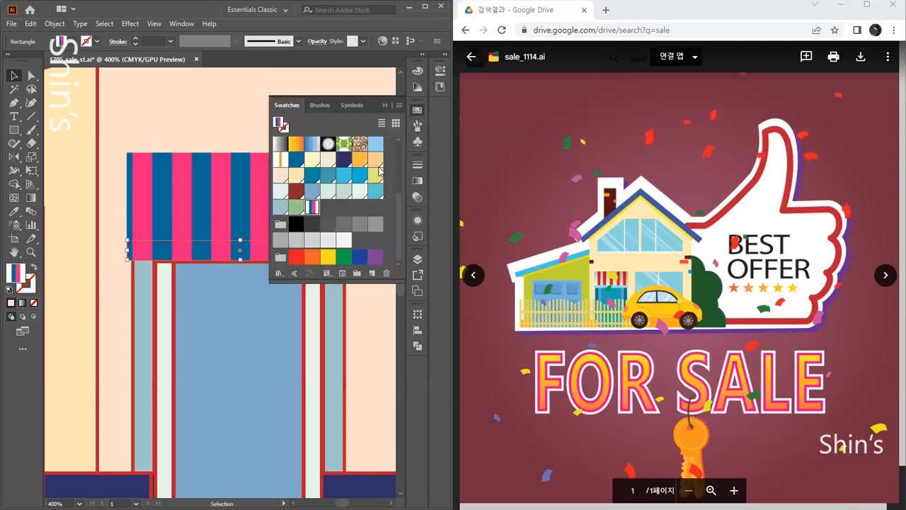
click(328, 160)
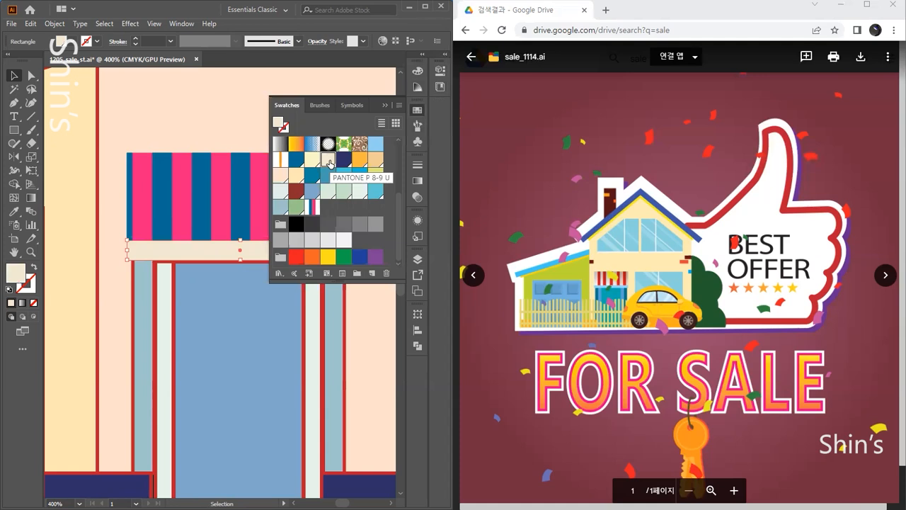
click(312, 207)
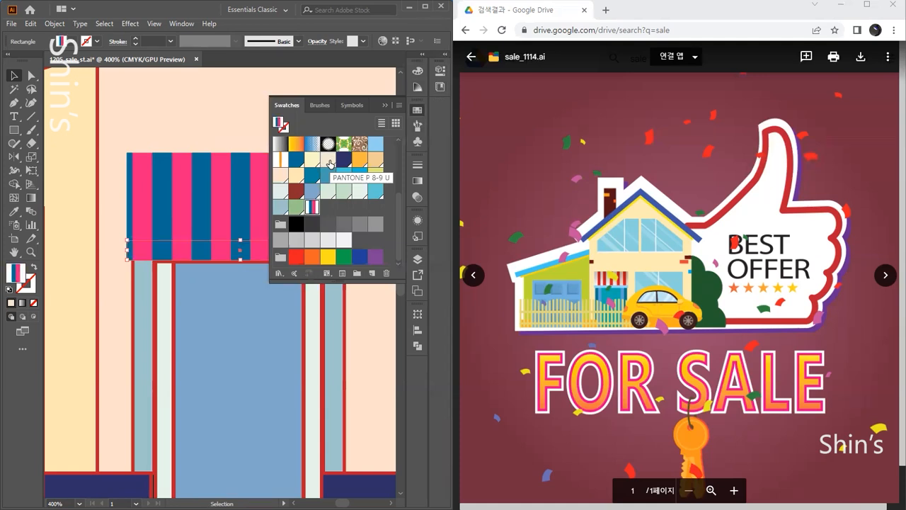
click(417, 112)
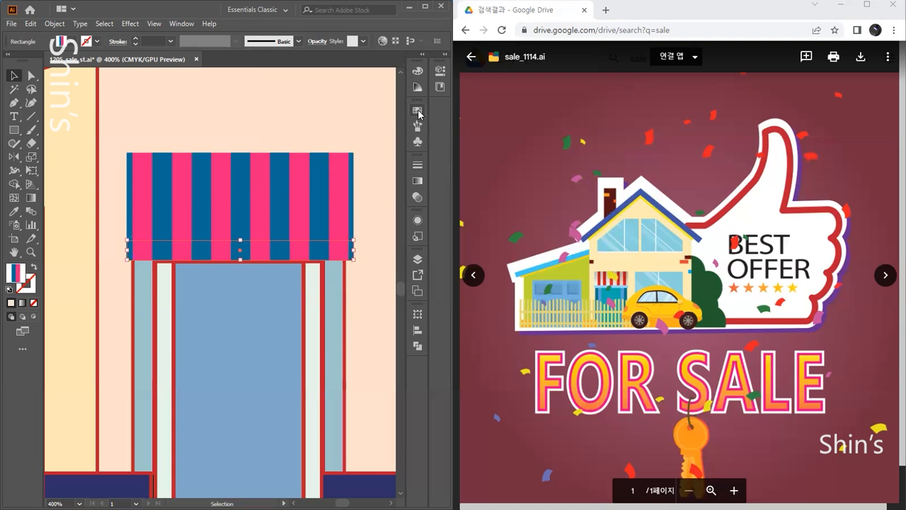
- Show the lower strip's appearance attributes in a detached floating panel and make that panel taller
click(417, 221)
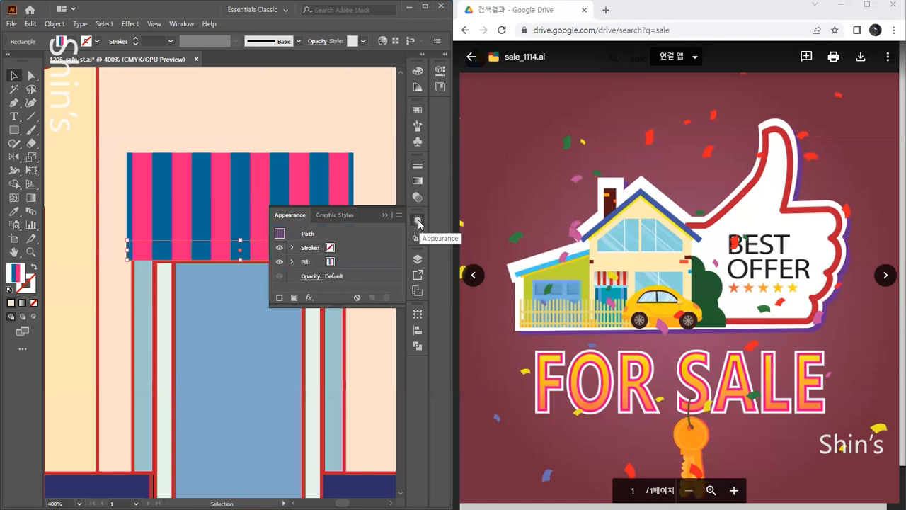
click(180, 23)
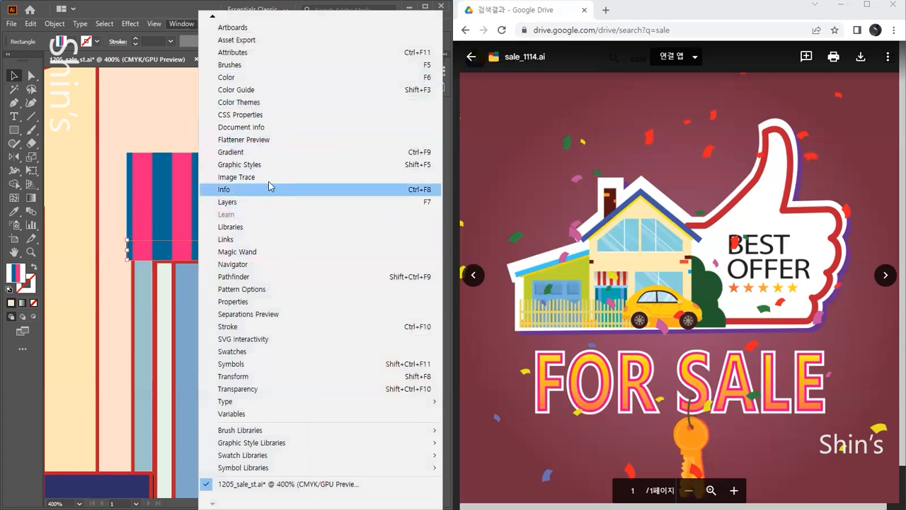
mouse_move(212, 23)
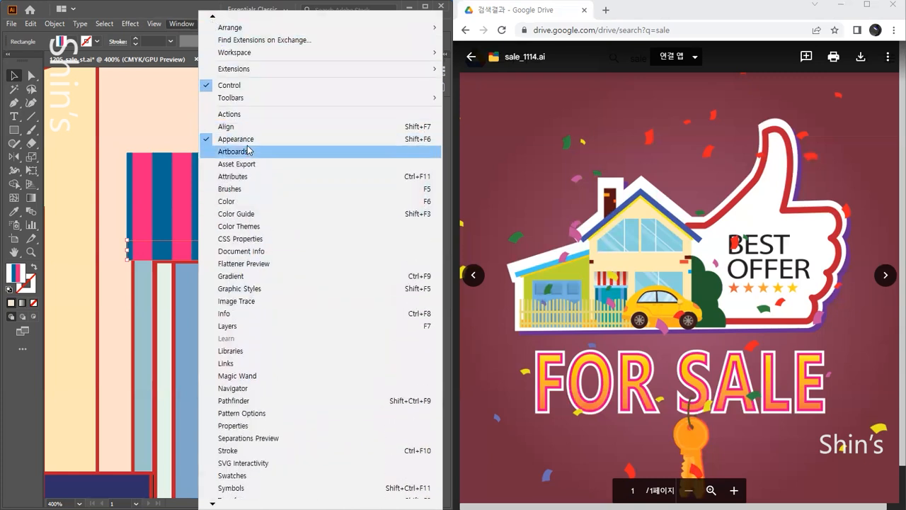
click(247, 139)
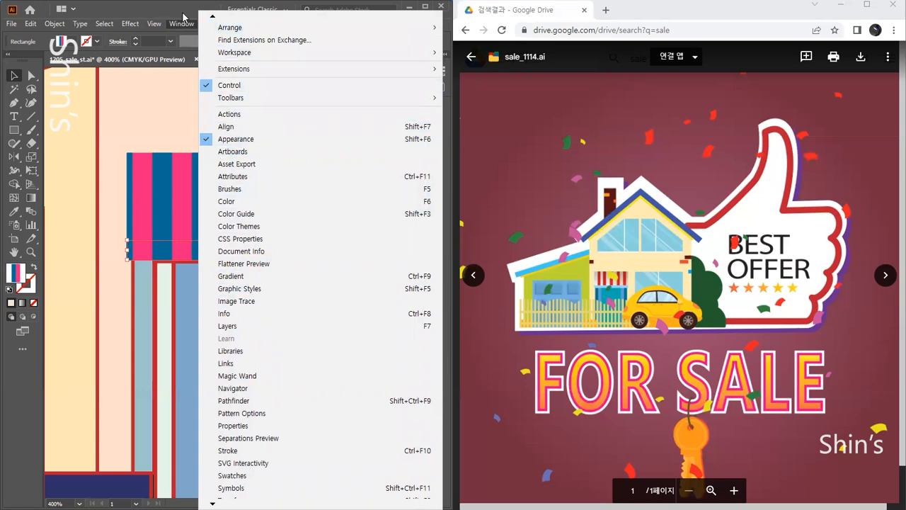
click(417, 222)
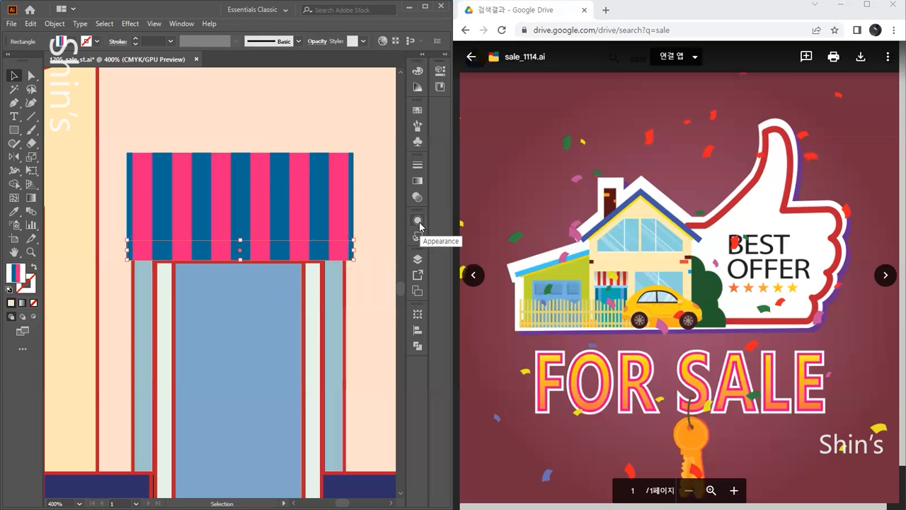
click(418, 222)
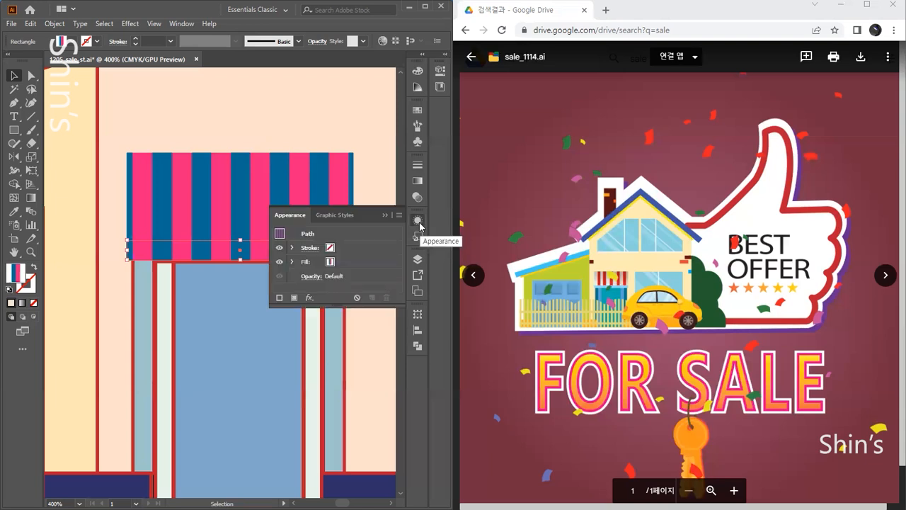
drag(290, 215, 127, 112)
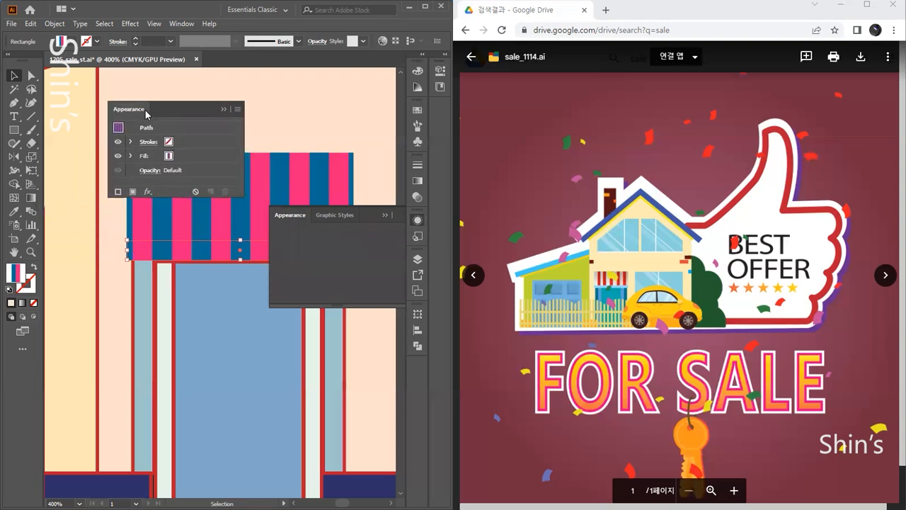
click(418, 220)
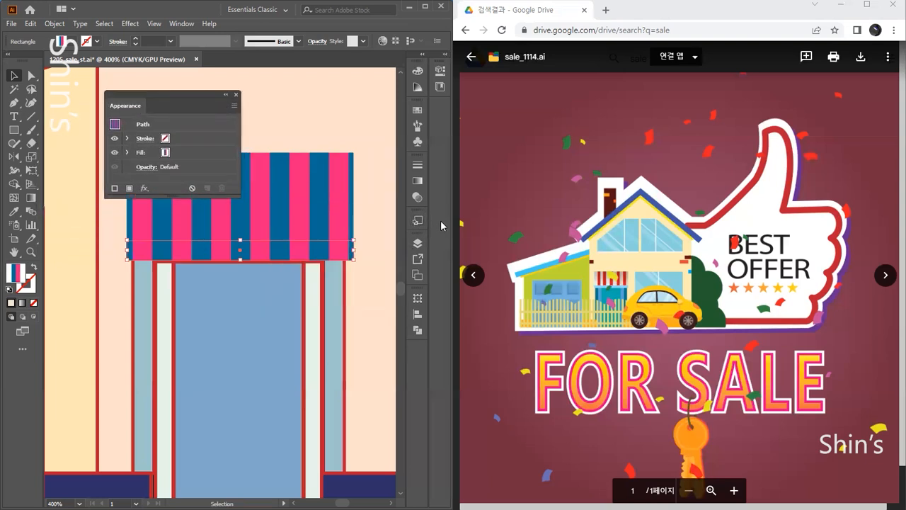
drag(191, 198, 189, 228)
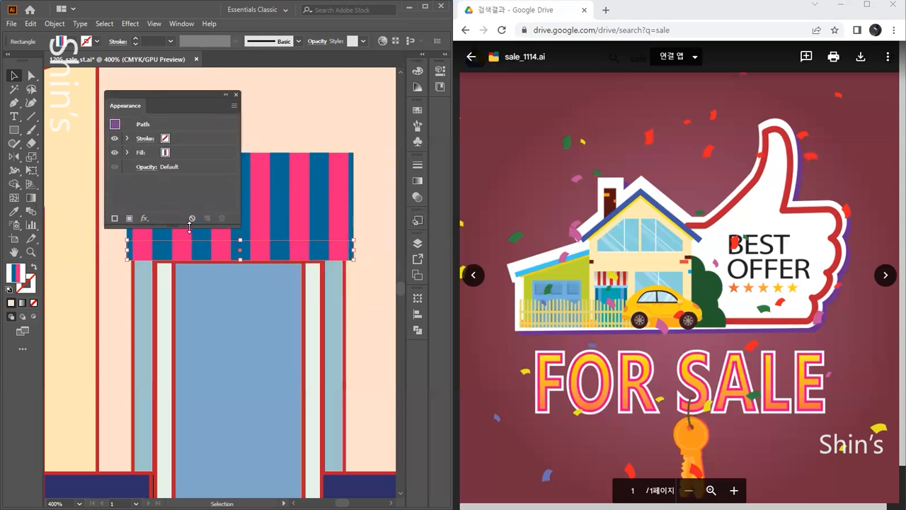
- Add a second fill to the awning's narrow lower strip
click(211, 152)
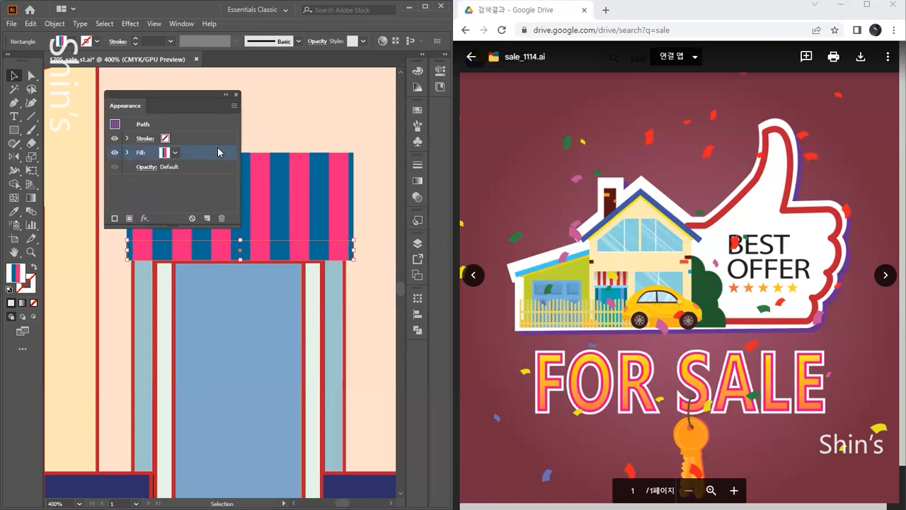
click(234, 106)
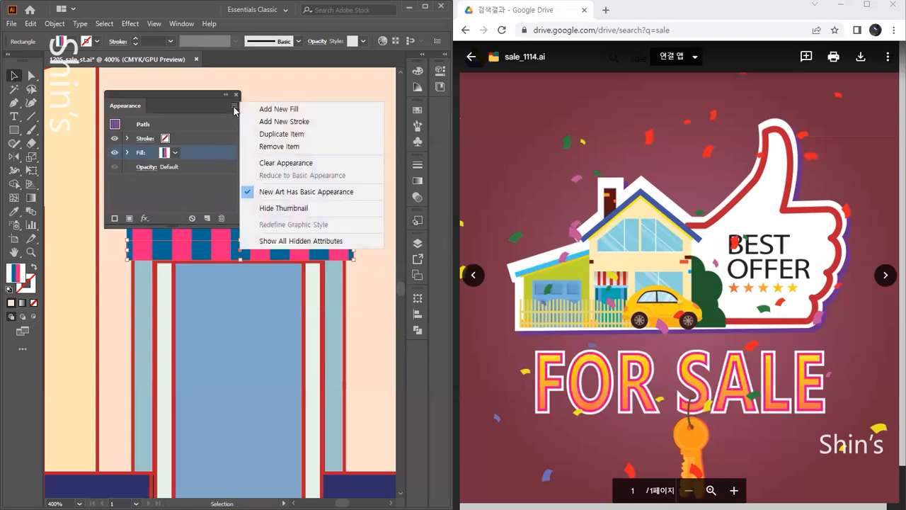
click(270, 113)
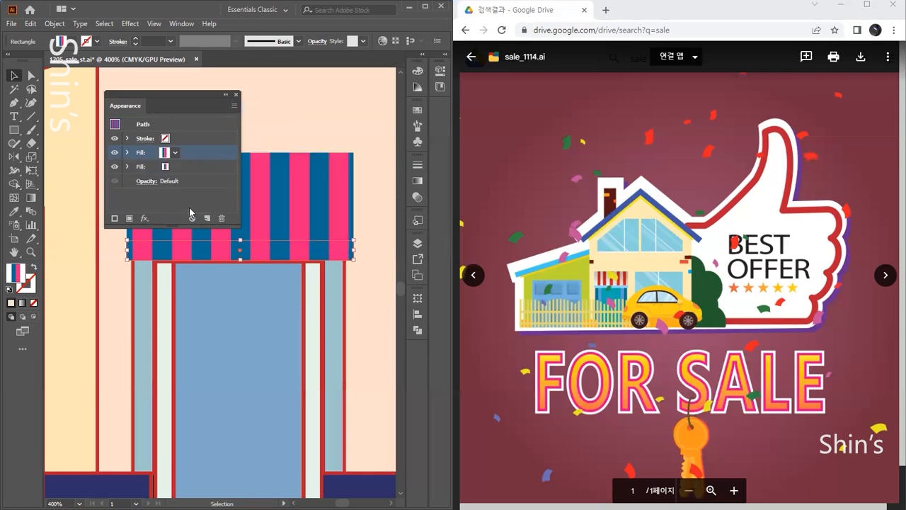
click(197, 167)
click(197, 153)
click(188, 168)
click(199, 152)
click(195, 167)
click(204, 151)
click(196, 168)
click(204, 147)
- Set the lower strip's upper fill to solid white, leaving the stripe pattern as the fill beneath
click(175, 153)
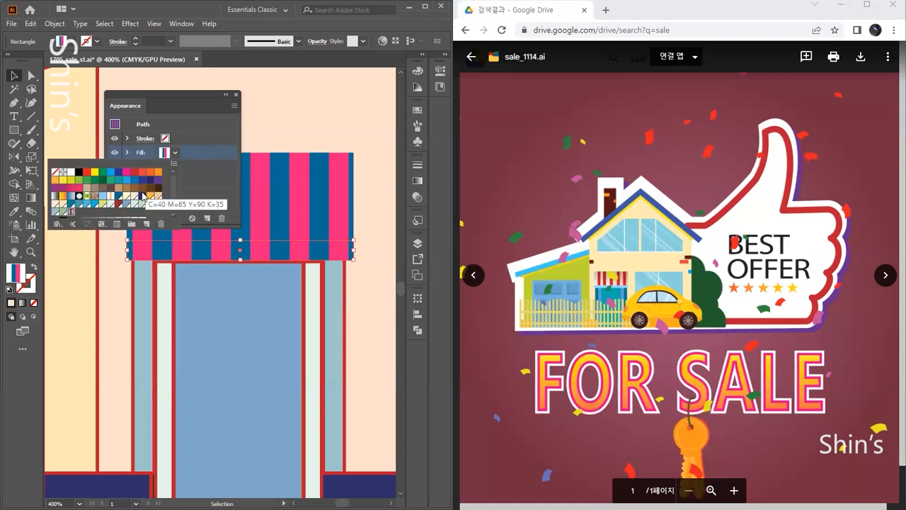
click(71, 172)
click(188, 137)
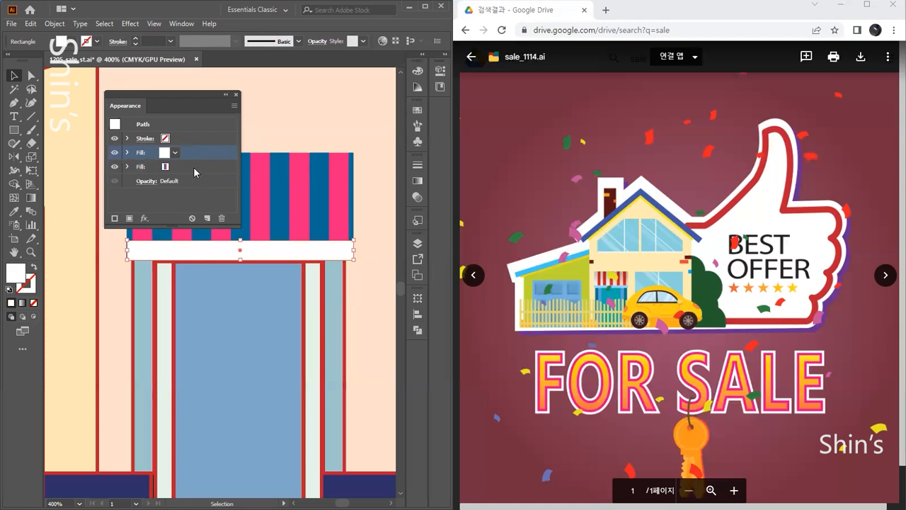
- Try 20% opacity on the lower strip's white fill, and set it to 40%
click(193, 165)
click(200, 152)
click(415, 199)
click(338, 176)
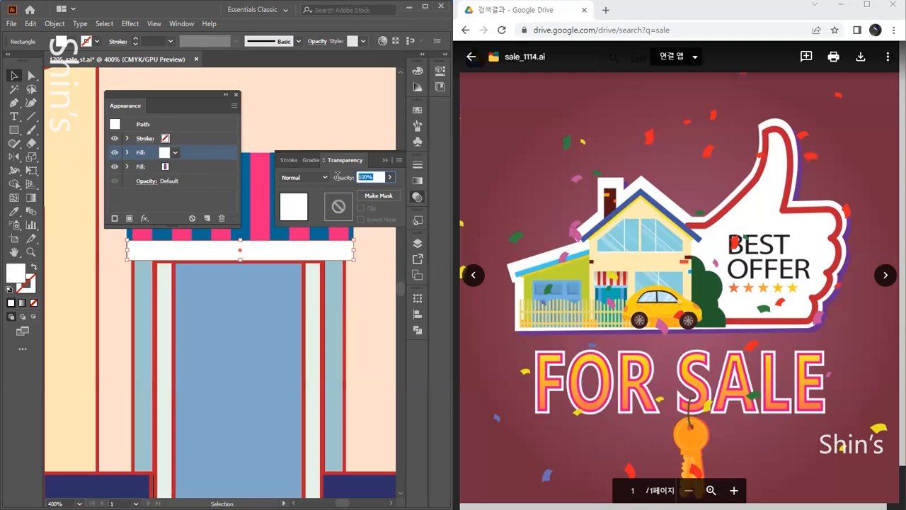
text(20)
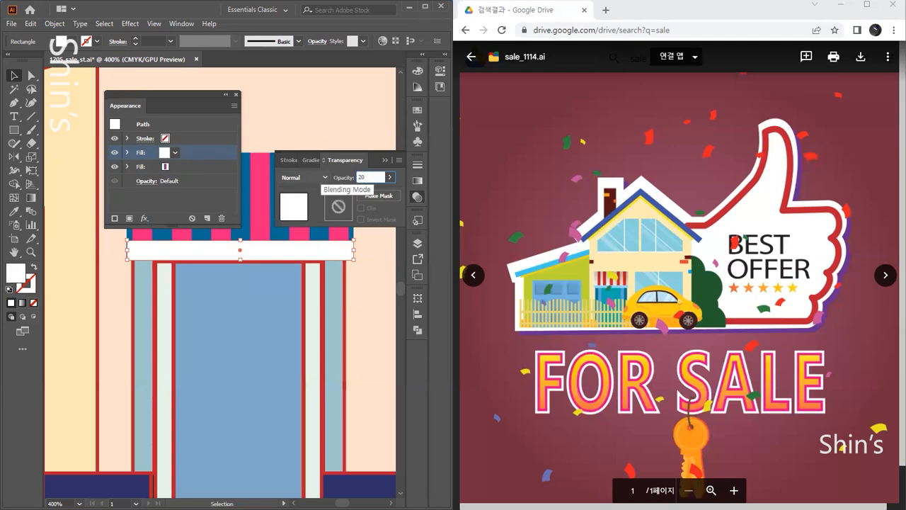
key(Return)
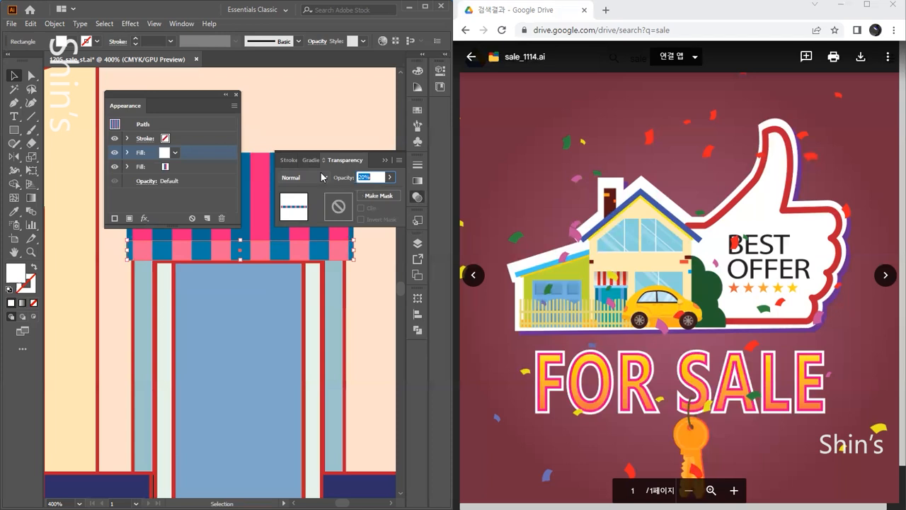
text(40)
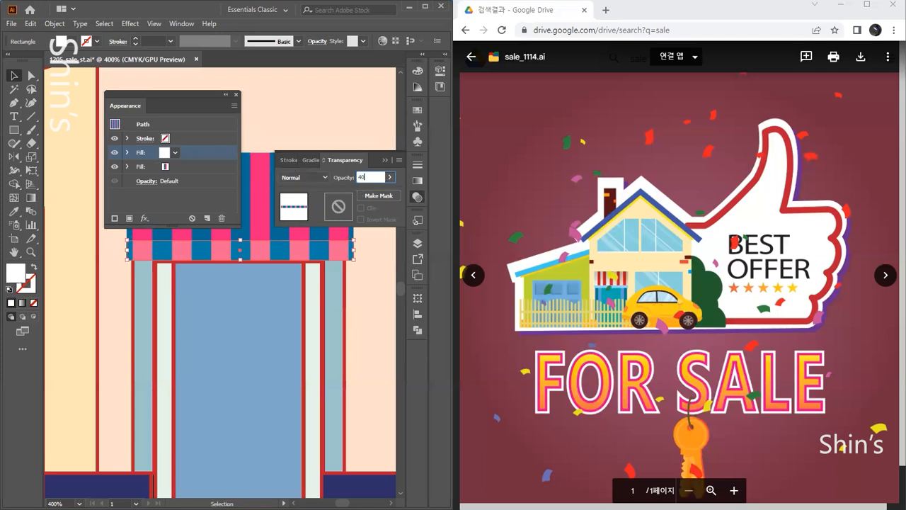
key(Return)
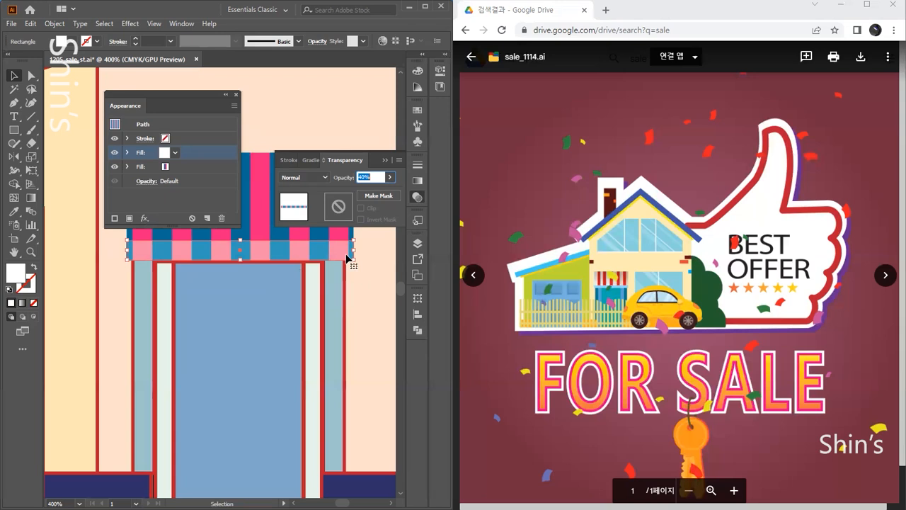
- Change the lower strip's semi-transparent upper fill from white to light orange
click(176, 157)
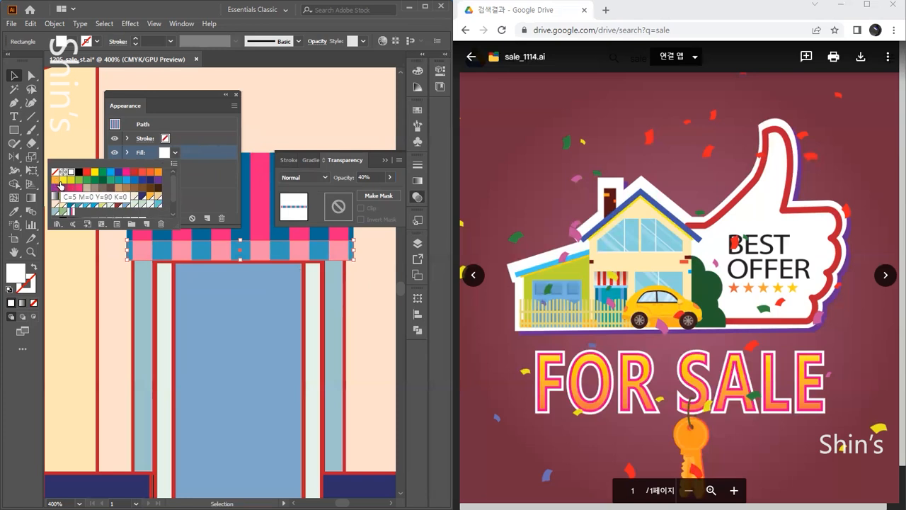
click(56, 180)
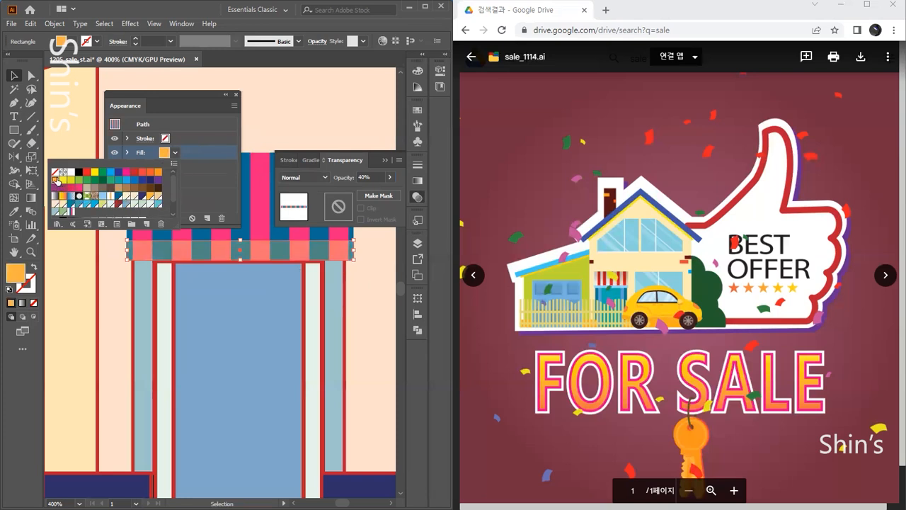
click(212, 150)
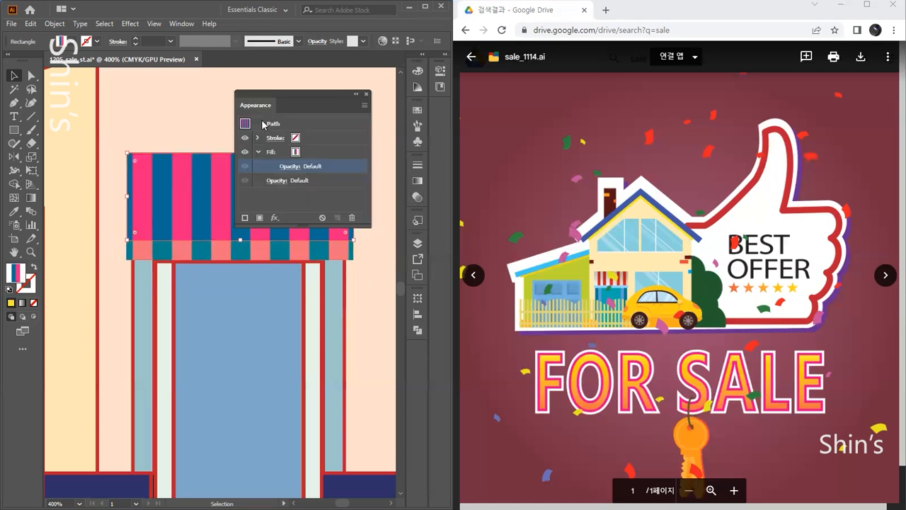
- Add a second fill to the large awning rectangle and place it below the stroke, above the stripe pattern fill
drag(255, 100, 295, 90)
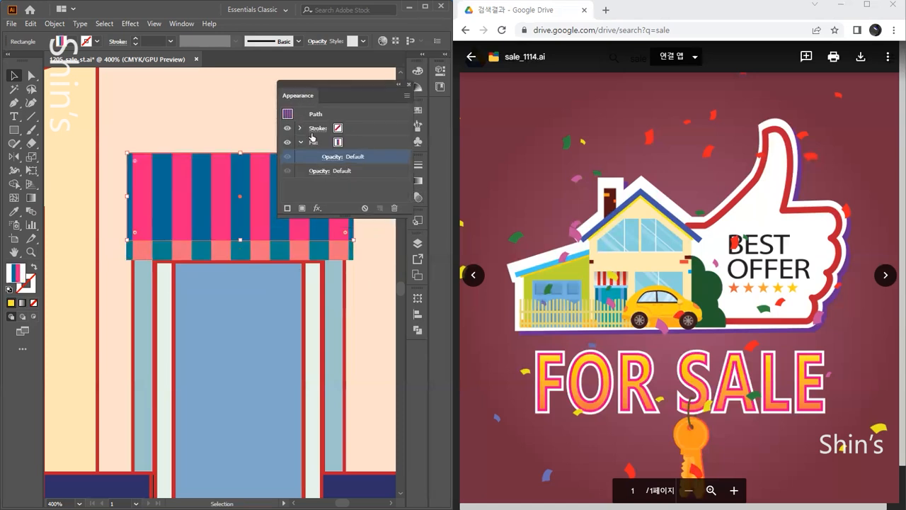
click(407, 95)
click(472, 100)
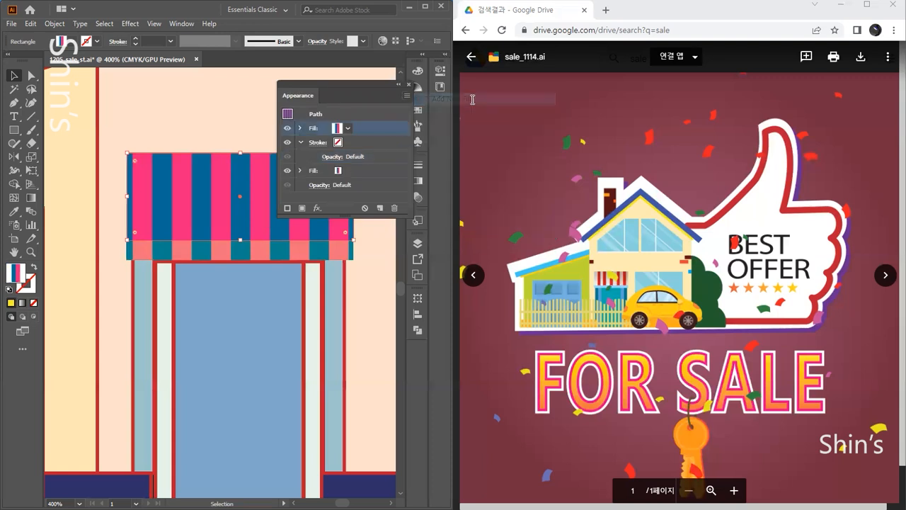
drag(366, 131, 360, 163)
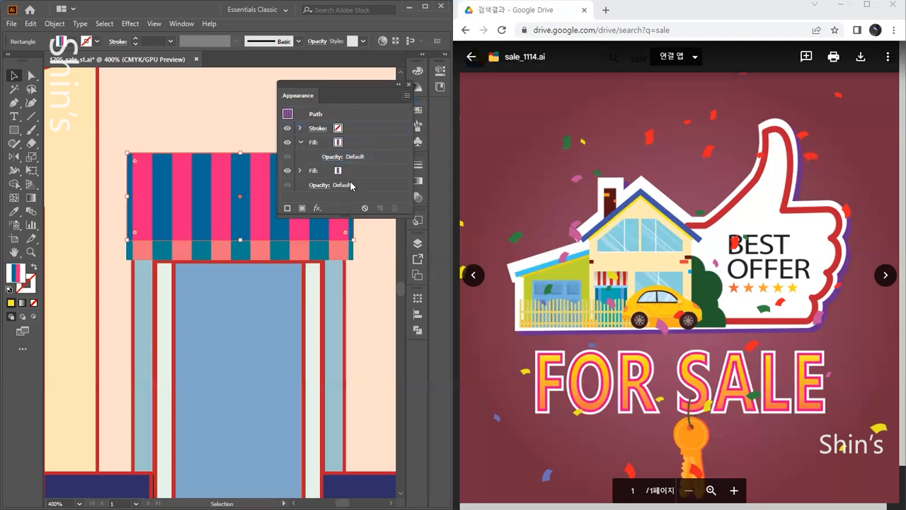
- Apply the white-to-black gradient to the large rectangle's upper fill and reduce that fill's opacity to 39%
click(347, 143)
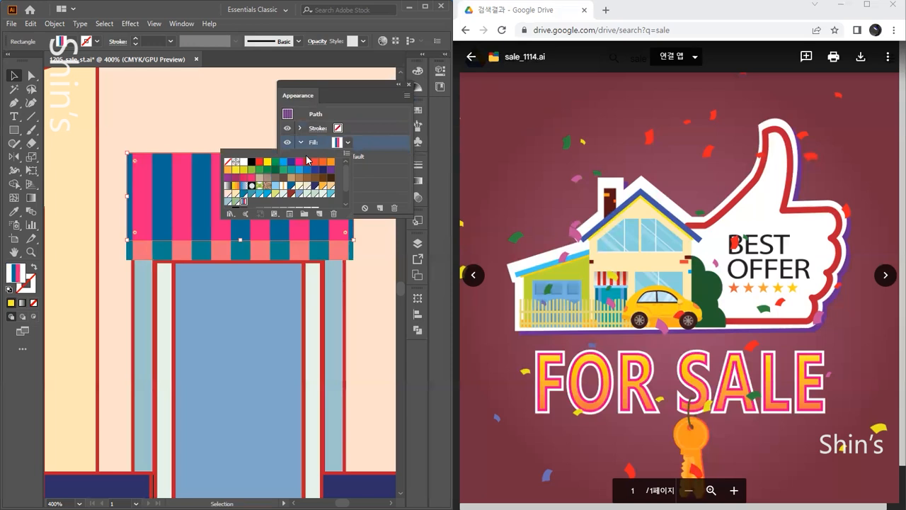
click(227, 185)
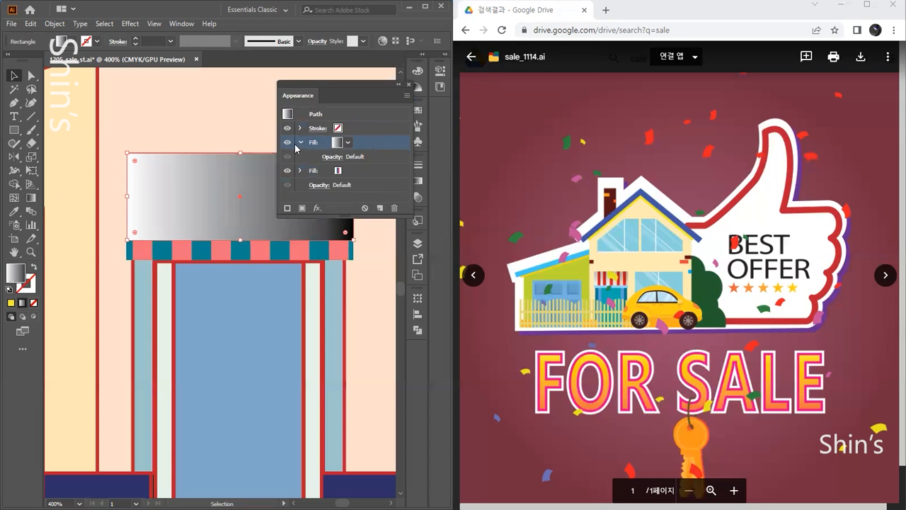
click(327, 157)
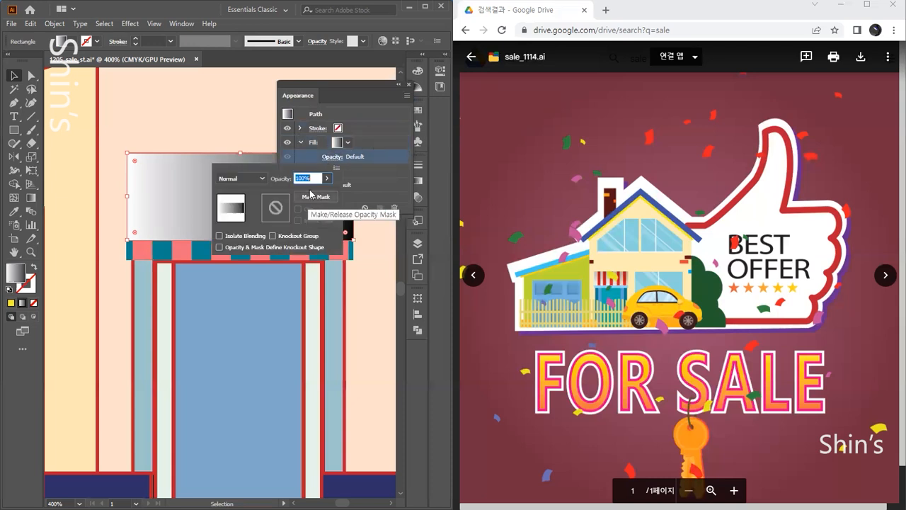
click(327, 178)
drag(331, 192, 299, 199)
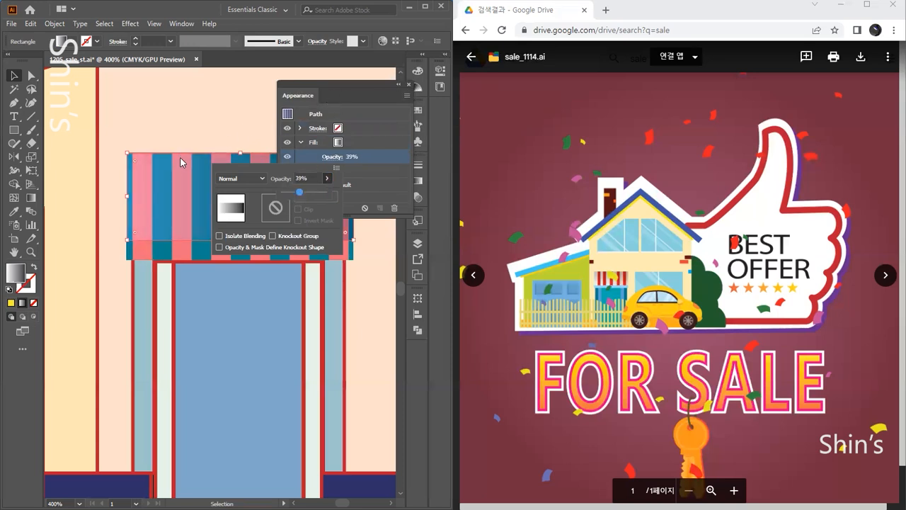
click(318, 178)
key(BackSpace)
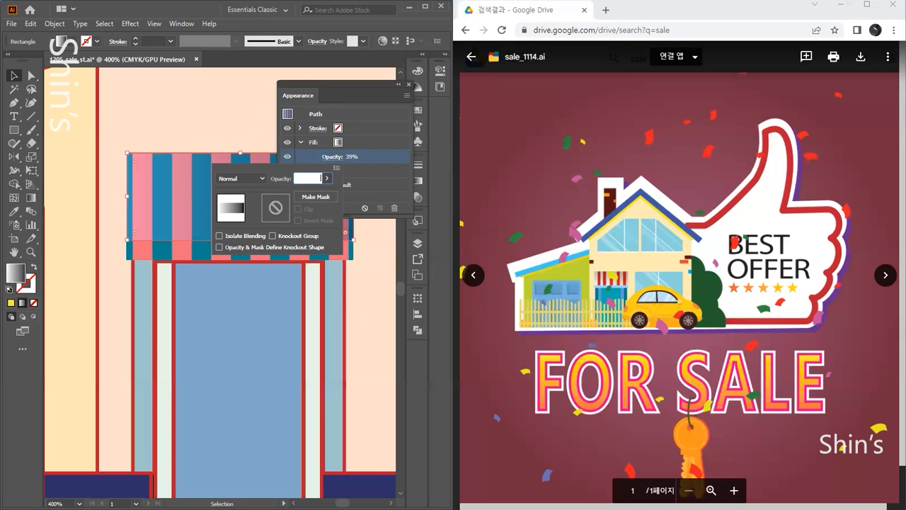
click(218, 211)
click(14, 78)
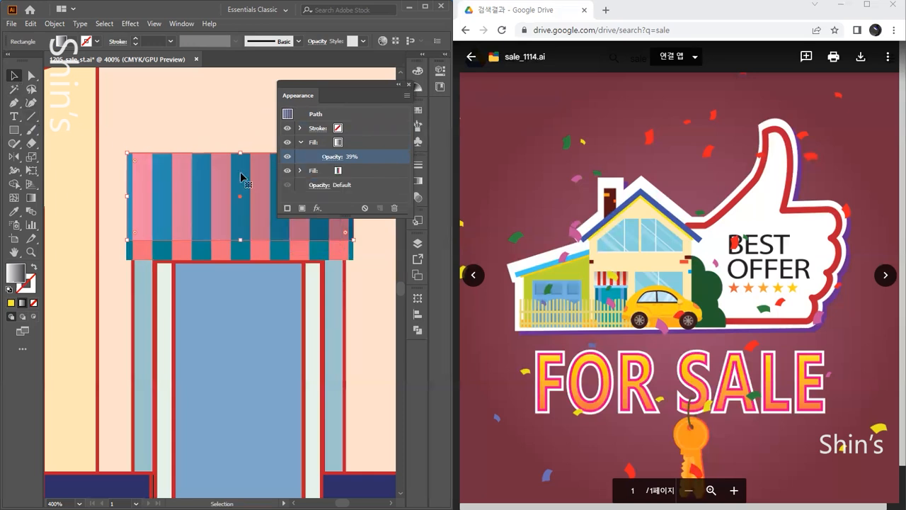
- Redirect the awning's gradient vertically with the Gradient tool, running from white at the rectangle's lower edge to black at its upper edge
click(227, 129)
drag(237, 145, 149, 132)
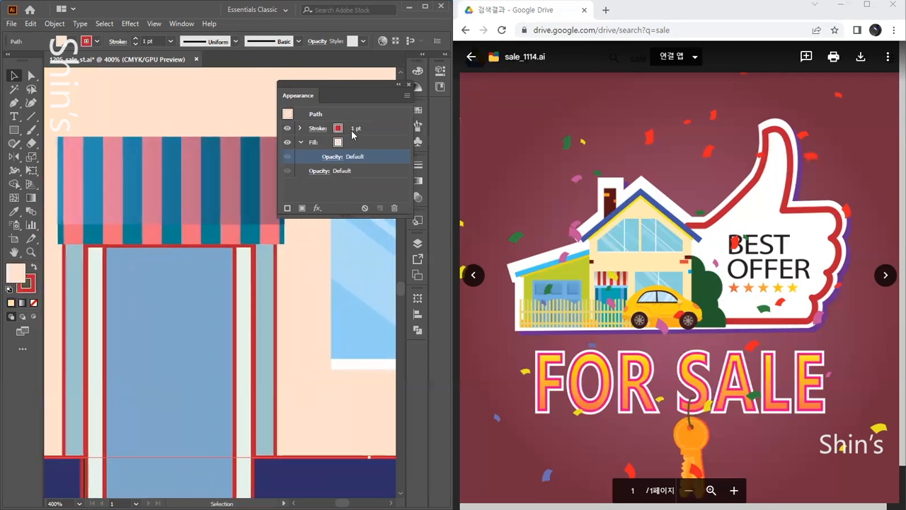
click(228, 155)
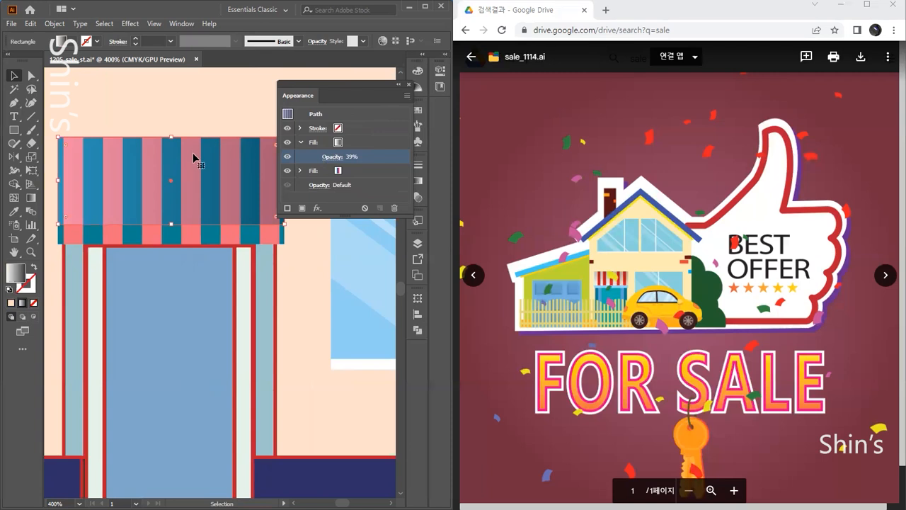
click(31, 199)
drag(165, 139, 167, 248)
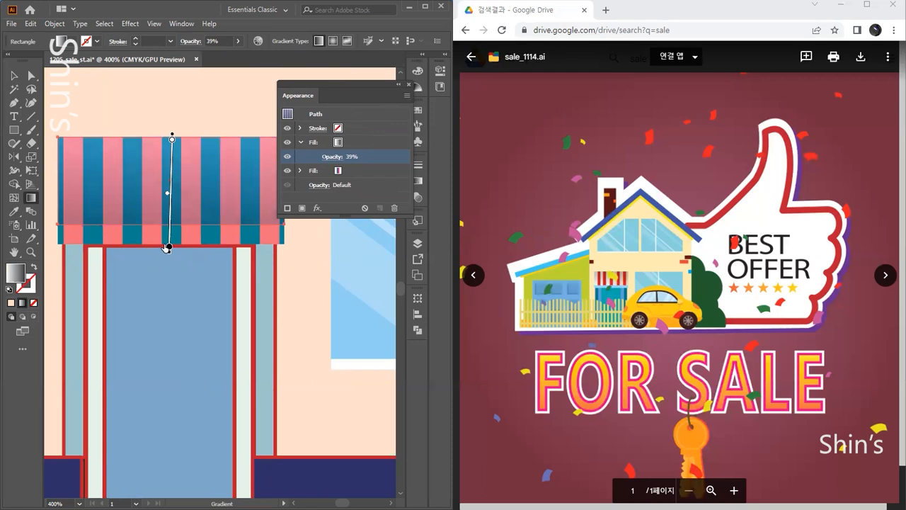
drag(203, 224, 202, 137)
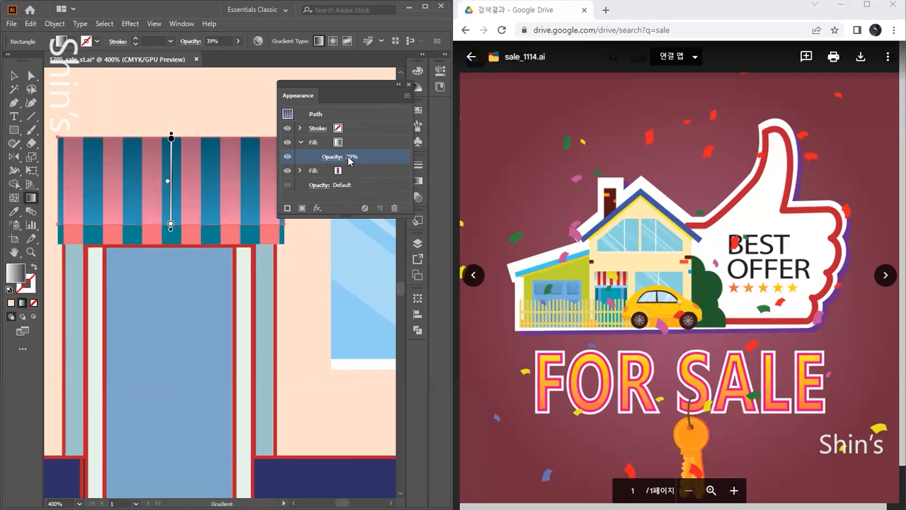
- Try 45% opacity on the awning's gradient fill, and set it to 40%
click(324, 157)
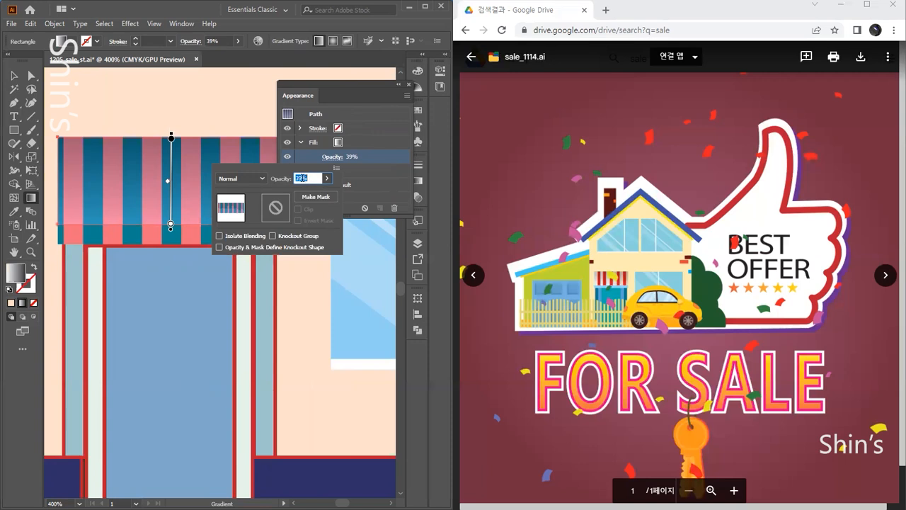
text(4)
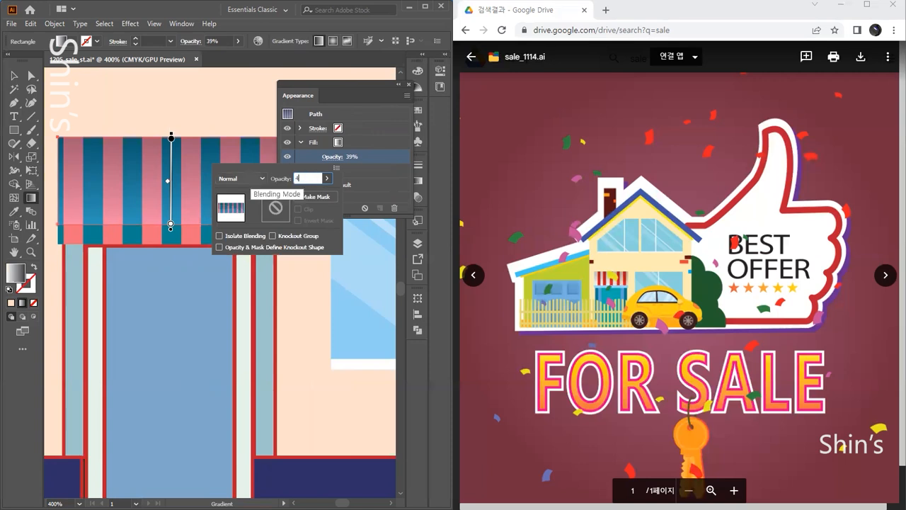
text(5)
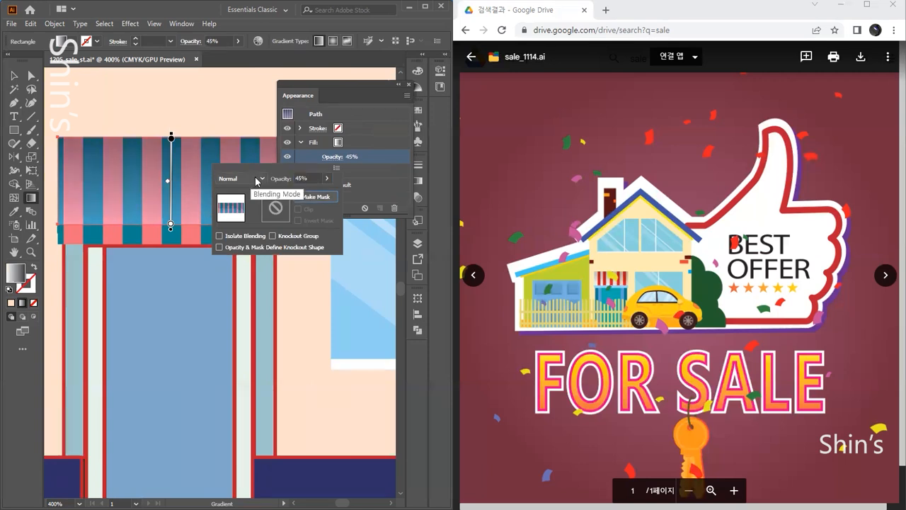
key(Return)
click(305, 178)
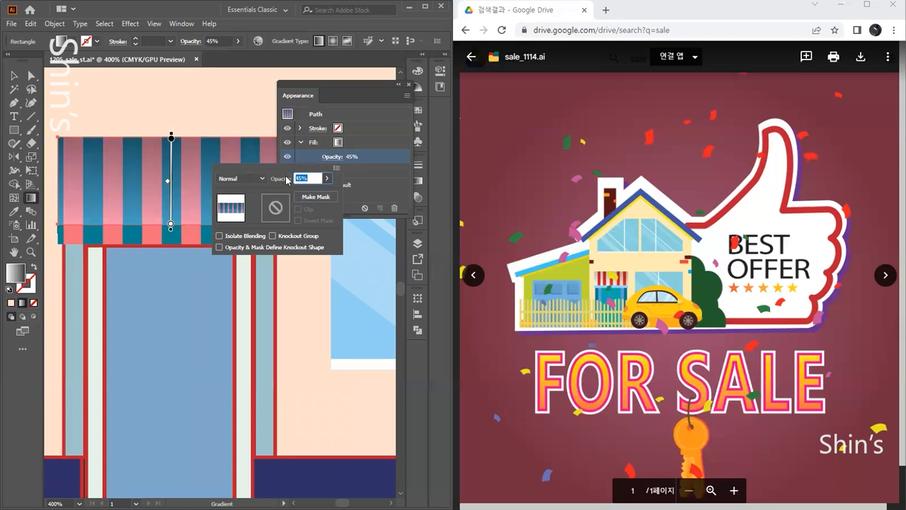
text(40)
key(Return)
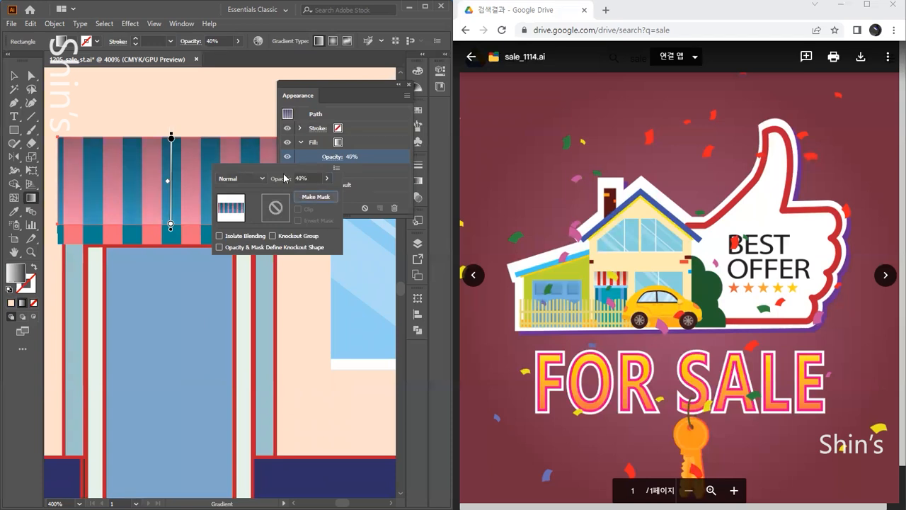
click(385, 140)
- Examine the opacity setting of the awning's gradient fill and its place among the stacked appearance attributes
drag(305, 93, 274, 91)
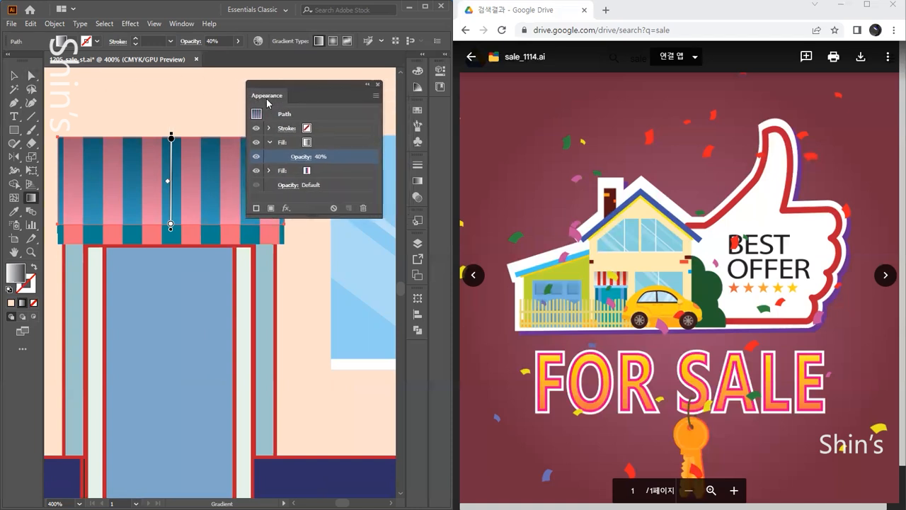
key(v)
drag(267, 100, 307, 107)
click(342, 163)
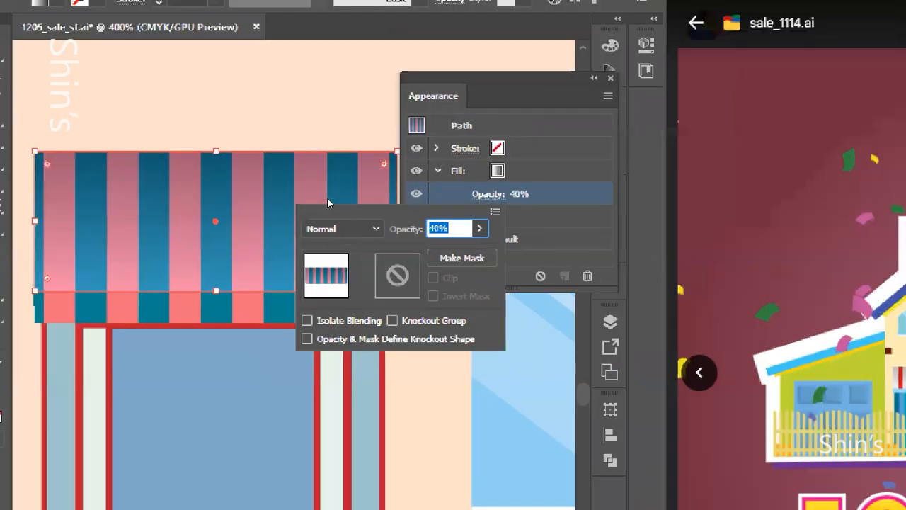
click(296, 186)
drag(451, 62, 90, 30)
drag(139, 92, 195, 78)
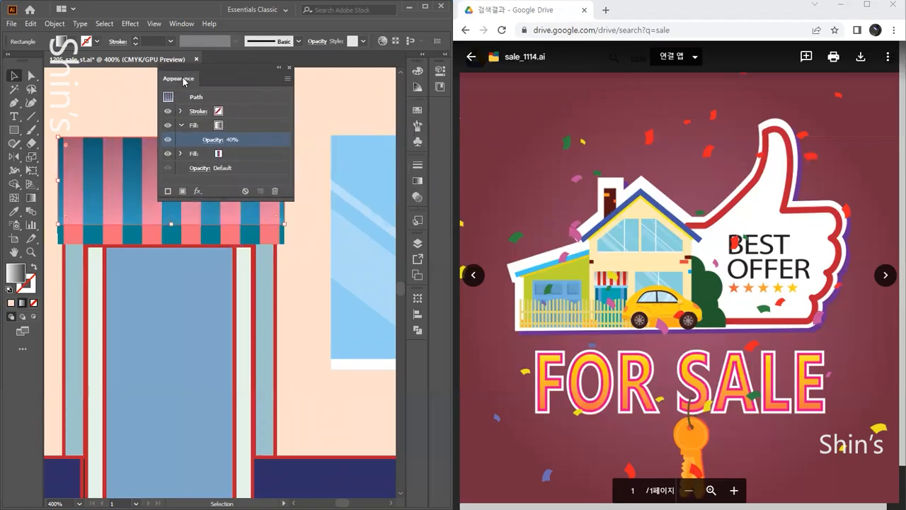
click(216, 139)
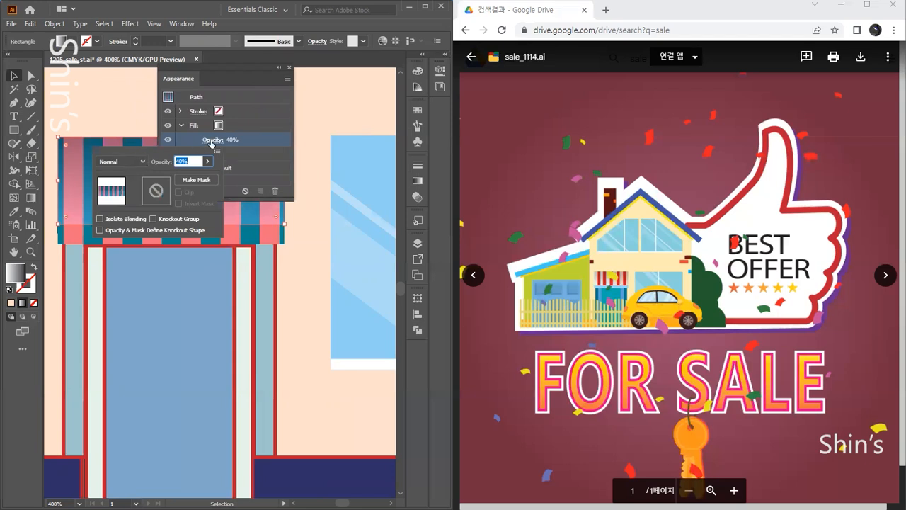
click(211, 143)
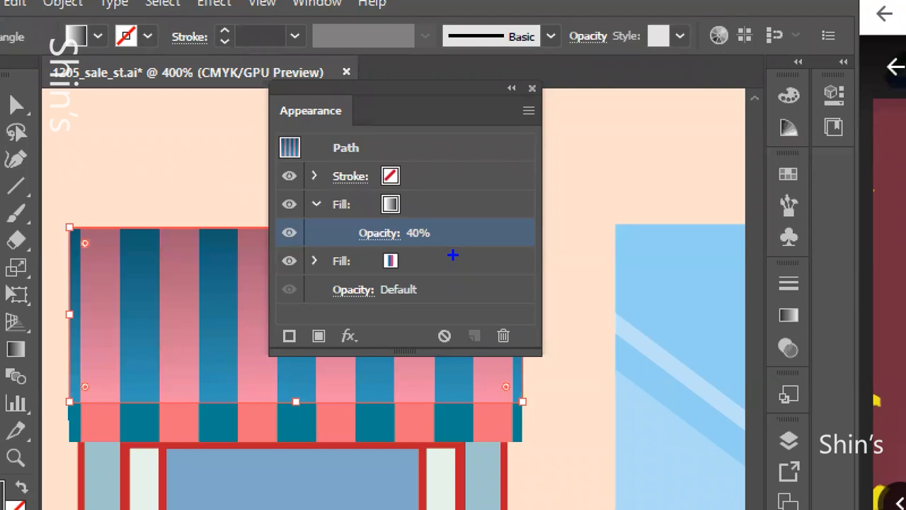
mouse_move(283, 215)
mouse_down()
mouse_move(439, 209)
mouse_move(438, 183)
mouse_move(282, 187)
mouse_move(278, 216)
mouse_up()
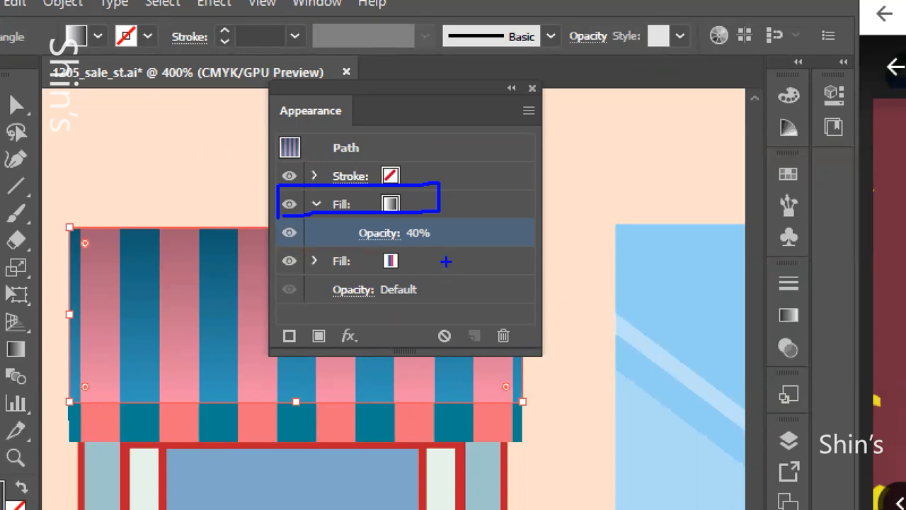
drag(394, 244, 445, 243)
drag(379, 249, 455, 248)
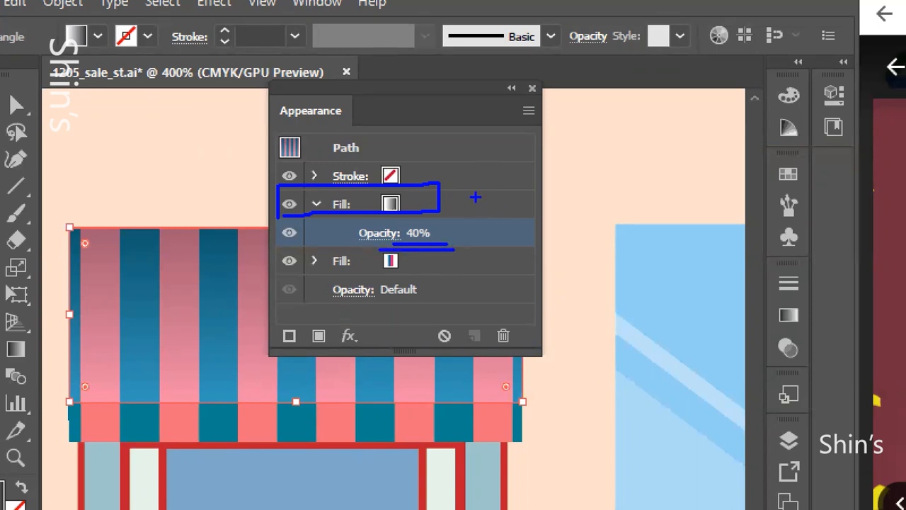
key(r)
mouse_move(480, 195)
mouse_down()
mouse_move(491, 236)
mouse_move(479, 276)
mouse_up()
drag(482, 196, 479, 274)
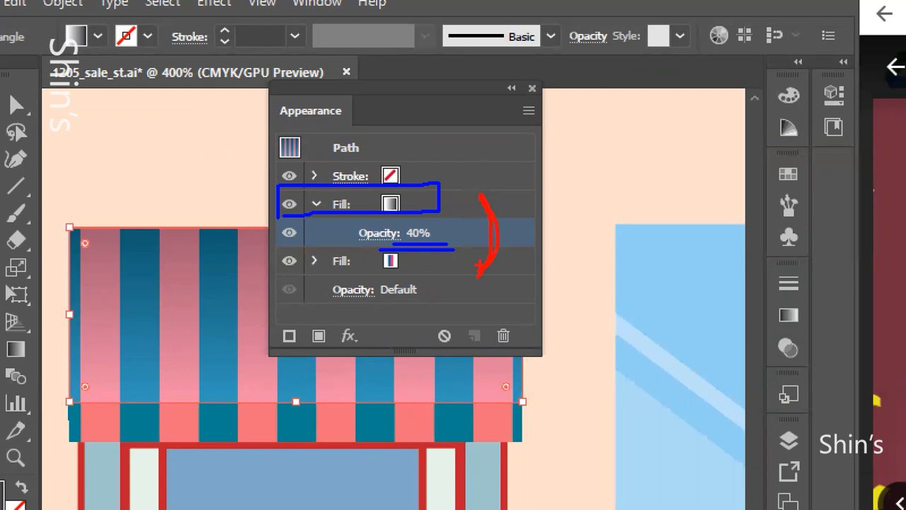
key(Escape)
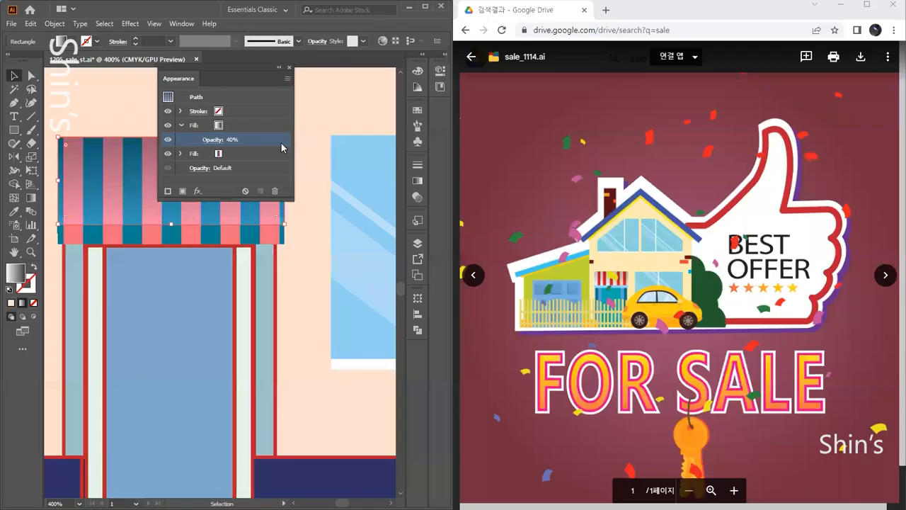
- Draw a ten-pointed star with the Star tool on the empty canvas away from the house artwork
click(320, 250)
key(space)
drag(173, 305, 386, 291)
drag(106, 296, 311, 284)
drag(133, 281, 382, 286)
drag(135, 290, 224, 290)
drag(14, 130, 56, 185)
mouse_move(180, 278)
mouse_down()
mouse_move(201, 300)
mouse_move(192, 305)
mouse_up()
key(Up)
key(Up)
key(Up)
key(Up)
key(Up)
key(ctrl+plus)
key(ctrl+plus)
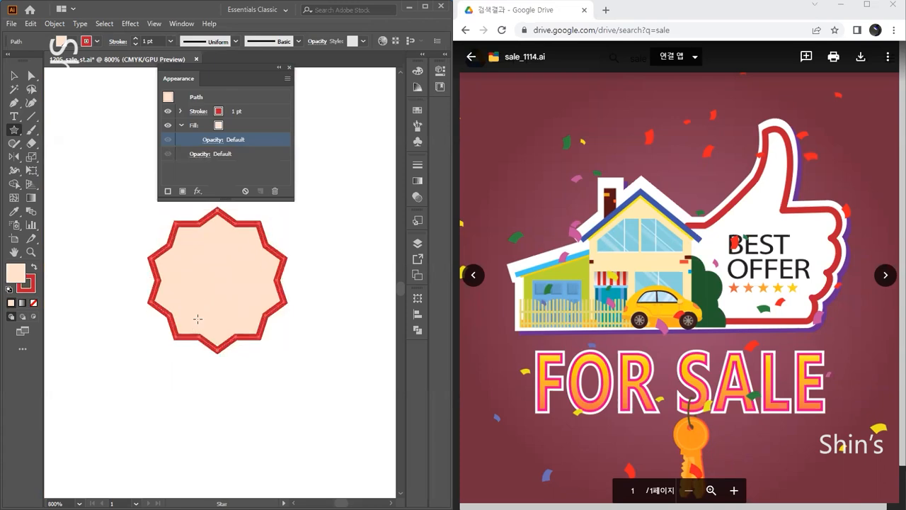
- Try a 3 pt stroke weight on the star, and set it to 2 pt
click(136, 39)
click(136, 39)
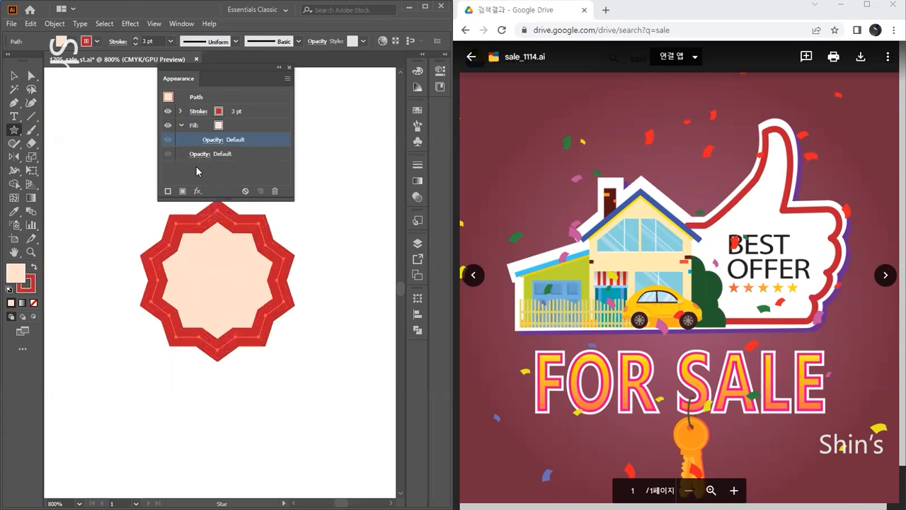
click(135, 44)
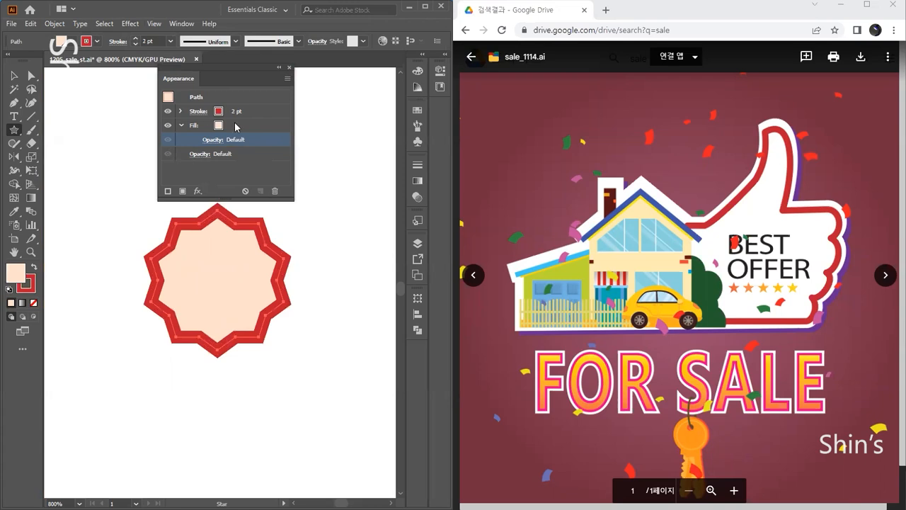
- Add a second stroke above the star's red stroke and colour it white
click(258, 111)
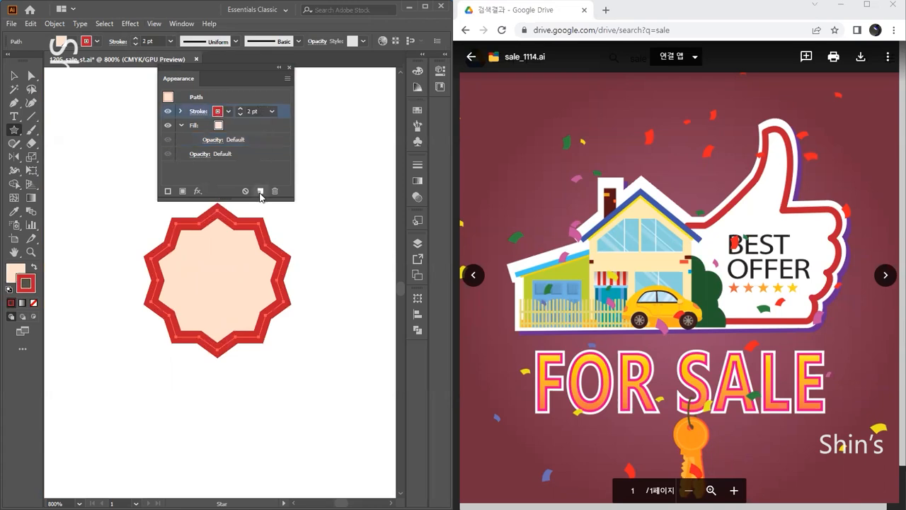
click(288, 78)
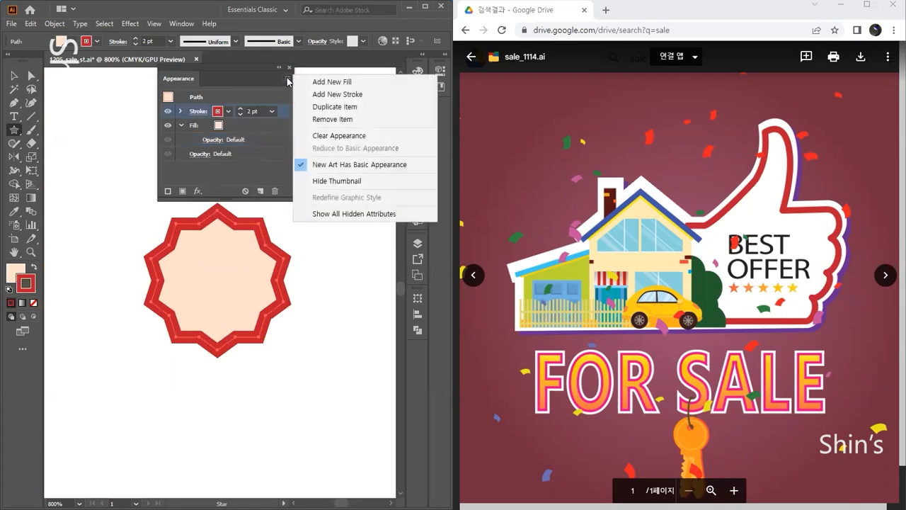
click(325, 95)
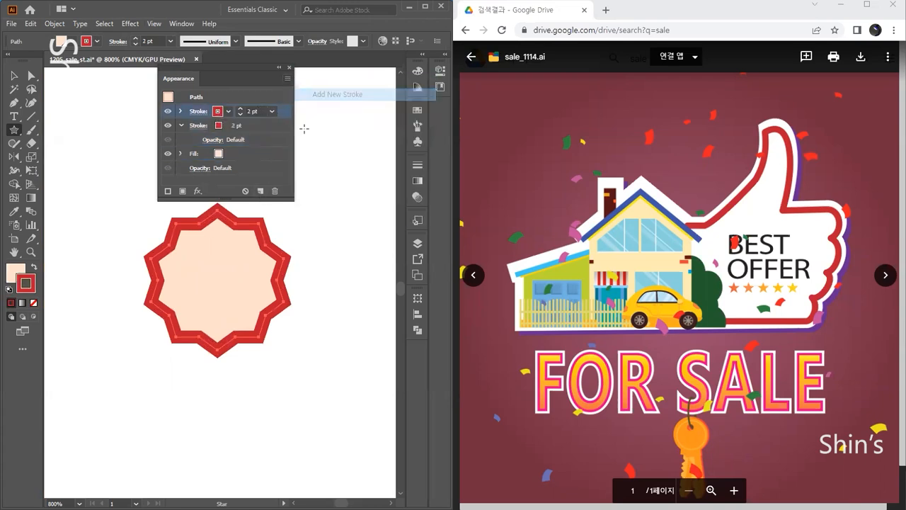
click(227, 111)
click(123, 131)
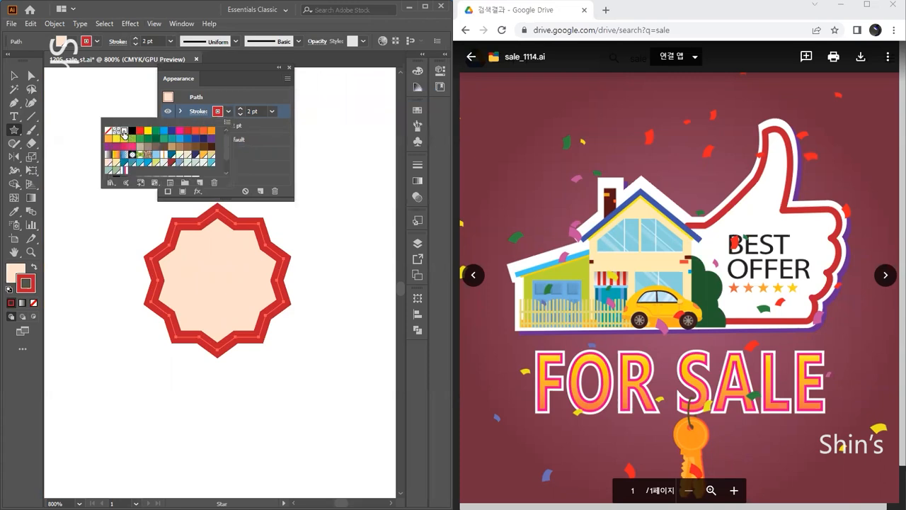
- Try weights of 1 pt and 1.5 pt on the star's white stroke, set it to 0.5 pt, and deselect the star
click(240, 115)
drag(257, 112, 235, 112)
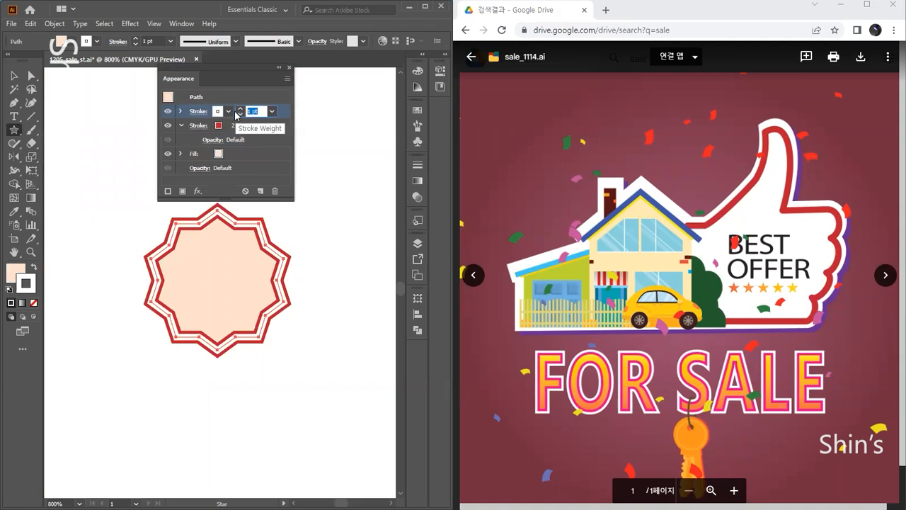
text(1.5)
key(Return)
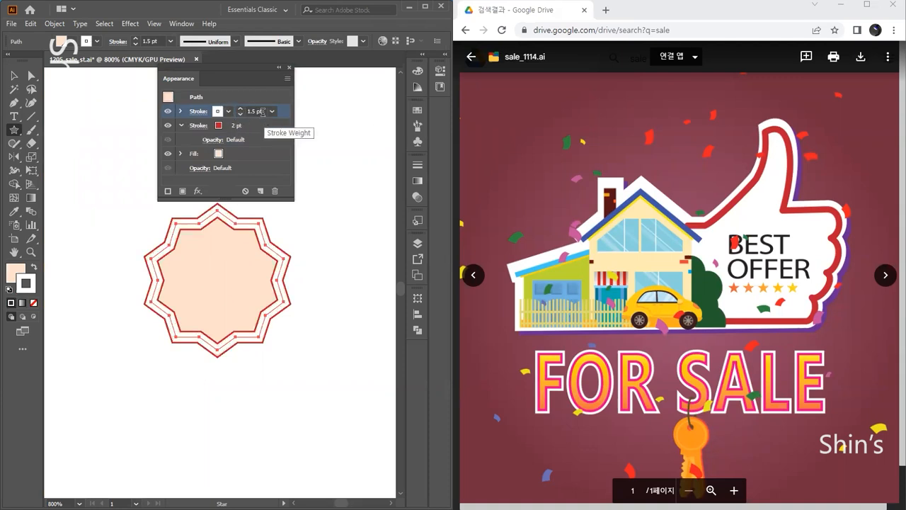
drag(262, 112, 189, 113)
text(0.5)
key(Return)
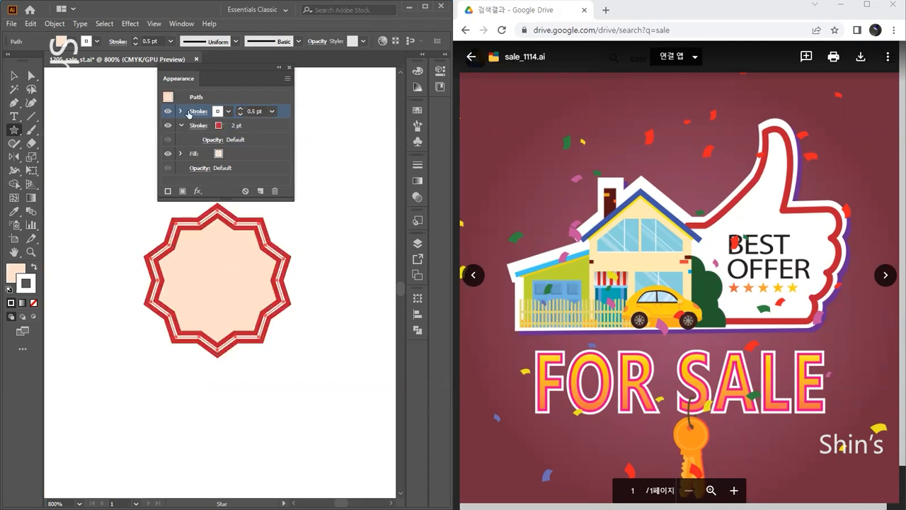
click(13, 75)
click(343, 236)
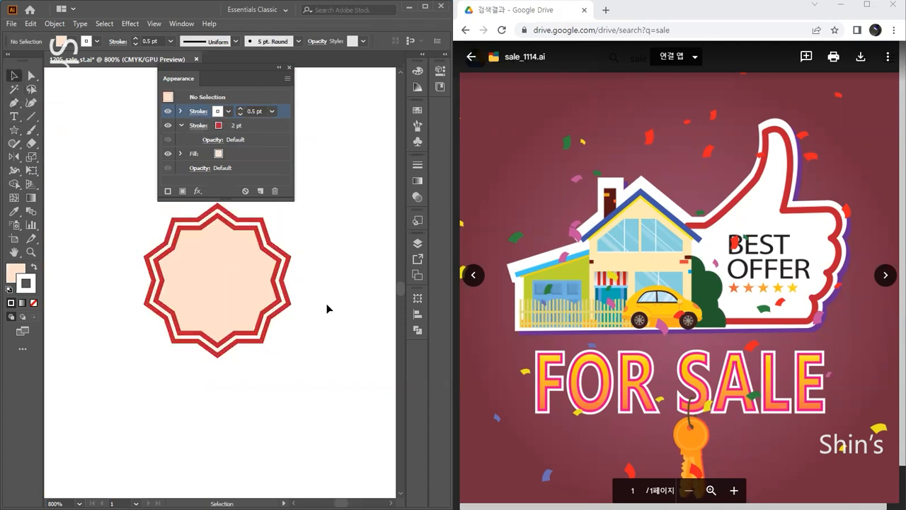
- Reposition the star on the empty canvas and place its appearance attributes beside it for comparison
drag(221, 280, 187, 292)
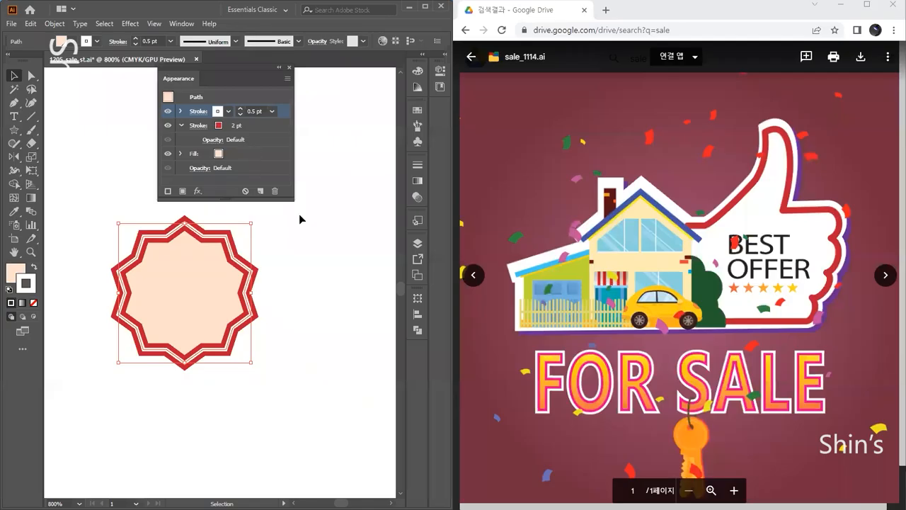
key(ctrl+minus)
key(ctrl+minus)
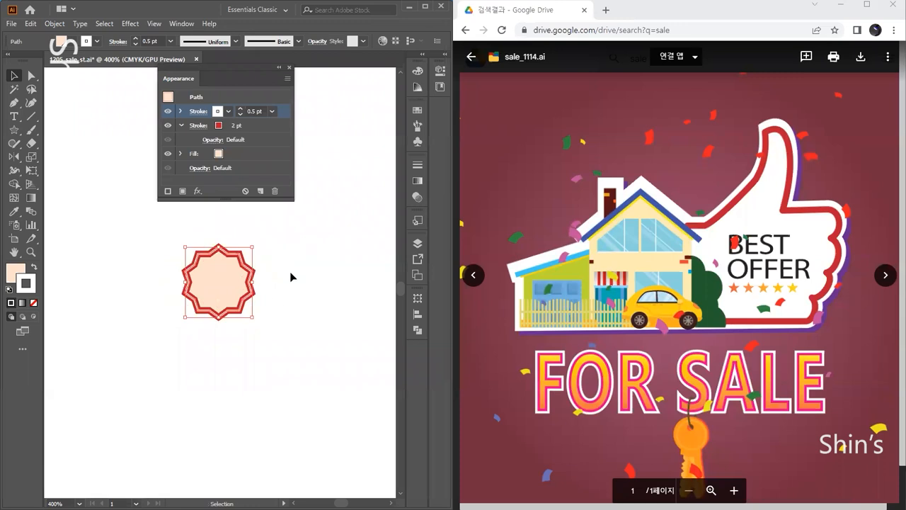
drag(239, 276, 171, 259)
drag(188, 80, 239, 202)
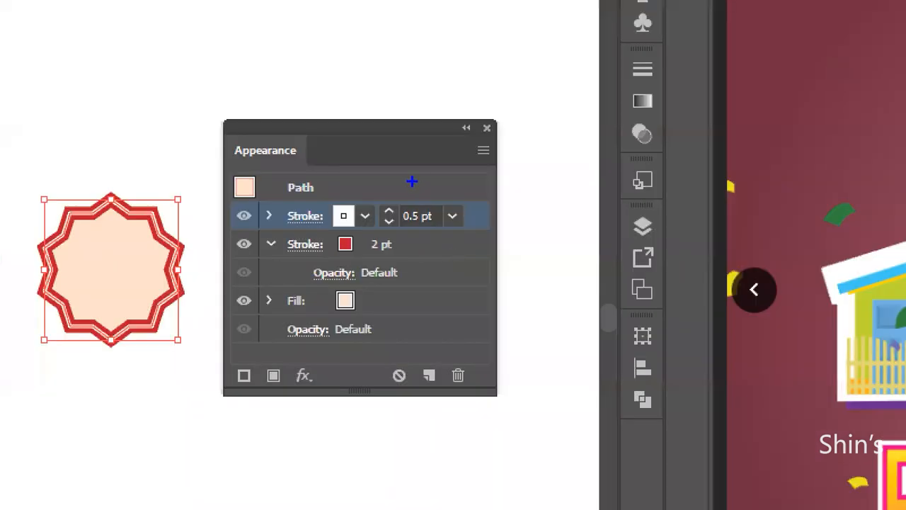
mouse_move(339, 200)
mouse_down()
mouse_move(362, 234)
mouse_move(344, 239)
mouse_up()
mouse_move(432, 250)
mouse_down()
mouse_move(399, 225)
mouse_move(383, 188)
mouse_move(420, 190)
mouse_move(352, 239)
mouse_move(382, 263)
mouse_move(400, 241)
mouse_up()
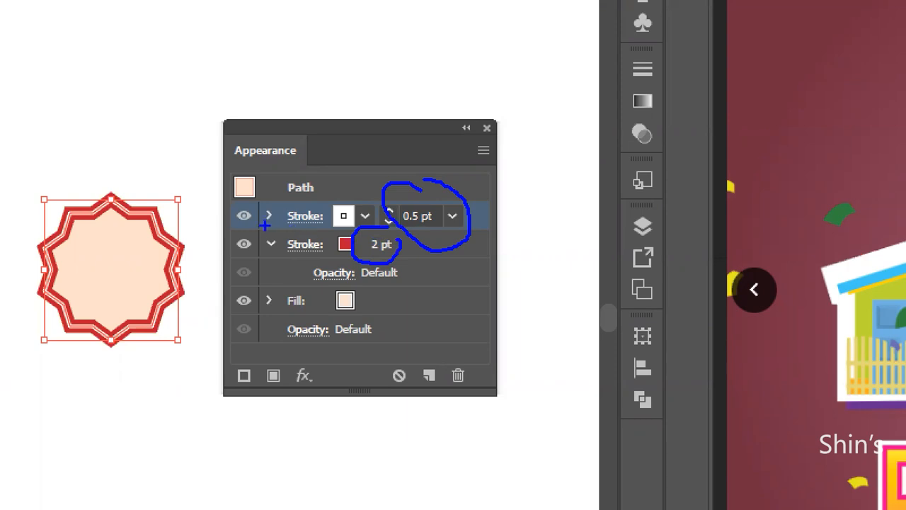
drag(228, 228, 269, 234)
drag(230, 260, 274, 261)
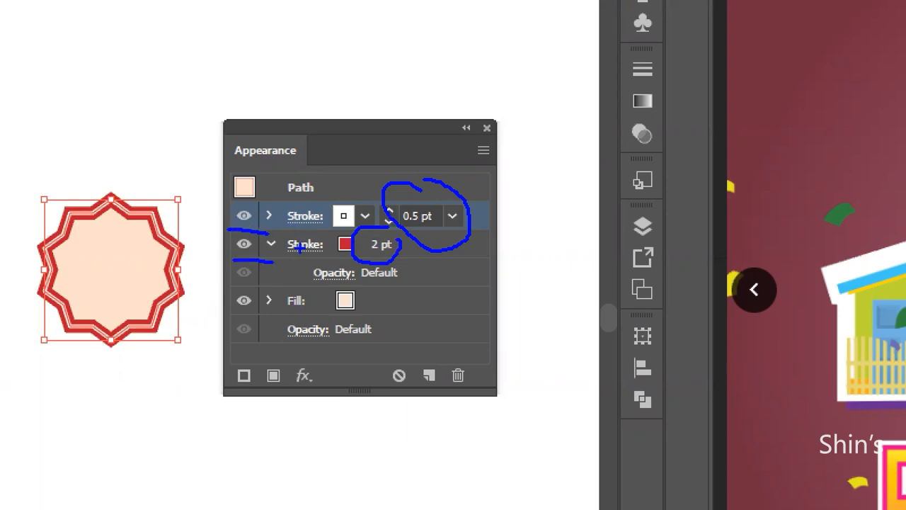